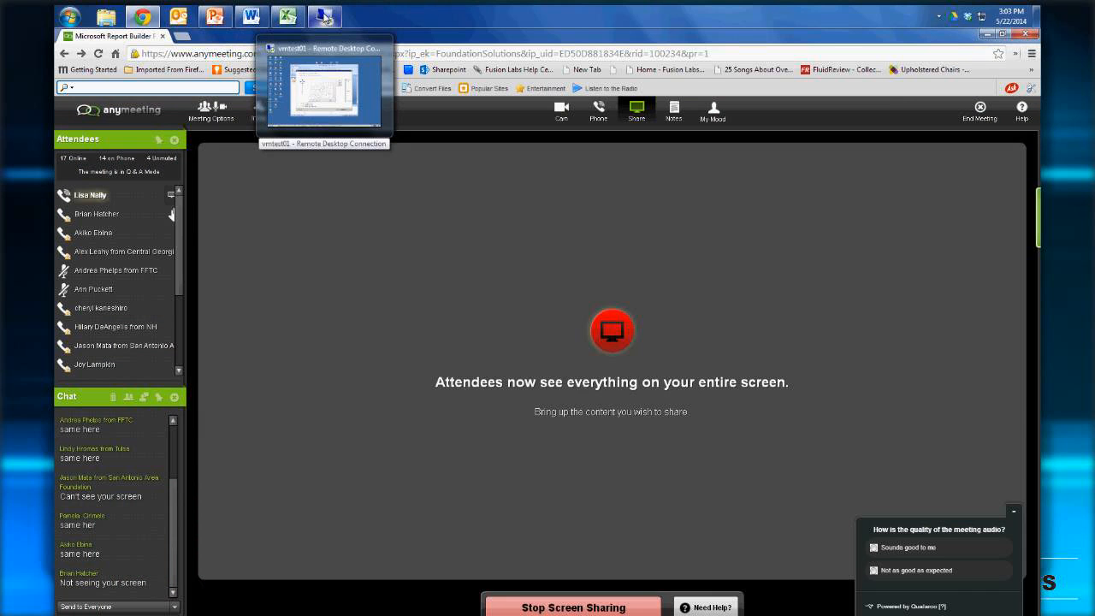
Switch to the vmtest01 remote desktop and cancel the New Map wizard in Report Builder
{"action": "left_click", "coordinate": [326, 17]}
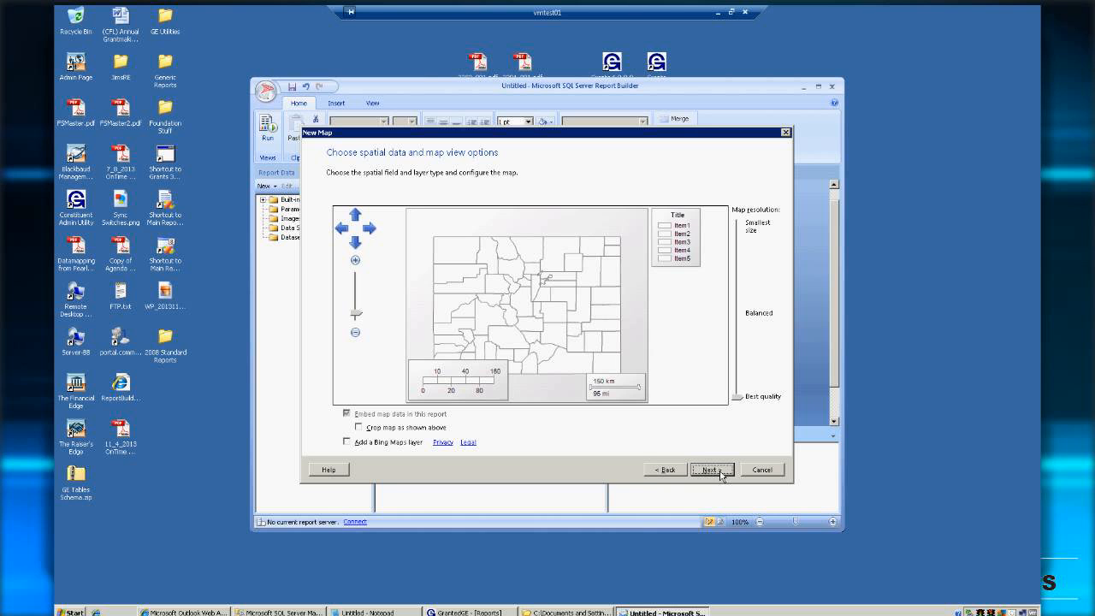
{"action": "left_click", "coordinate": [767, 473]}
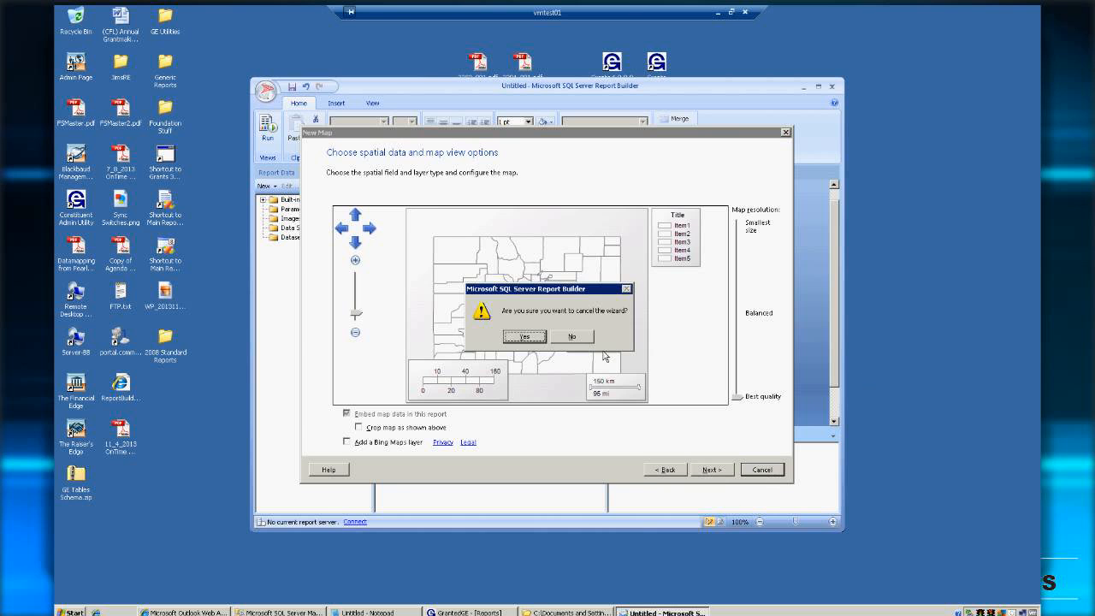
{"action": "left_click", "coordinate": [528, 342]}
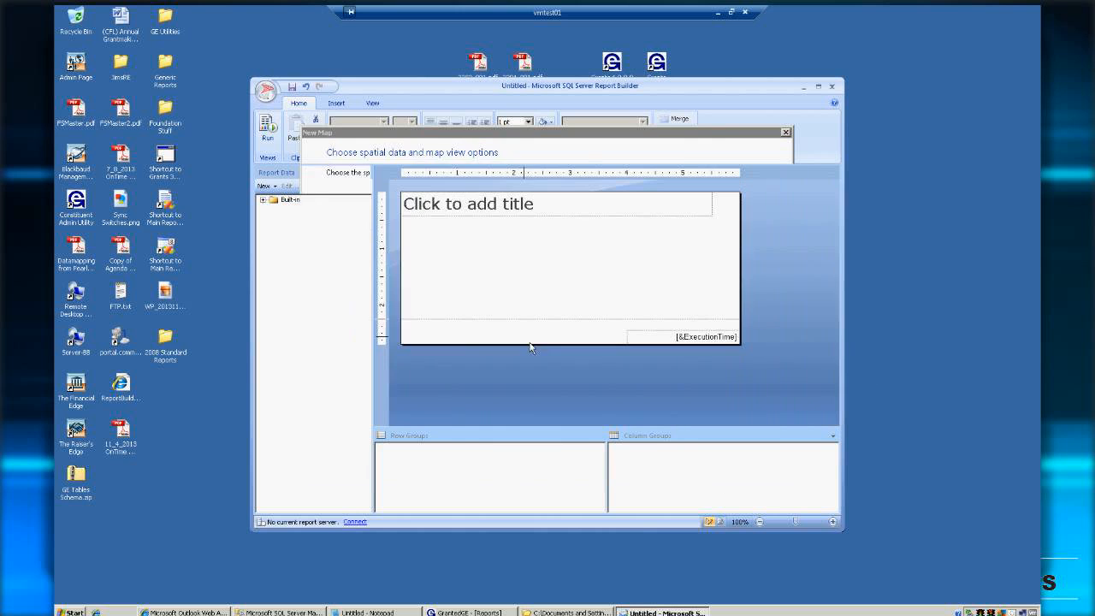
Create a new blank report
{"action": "left_click", "coordinate": [271, 95]}
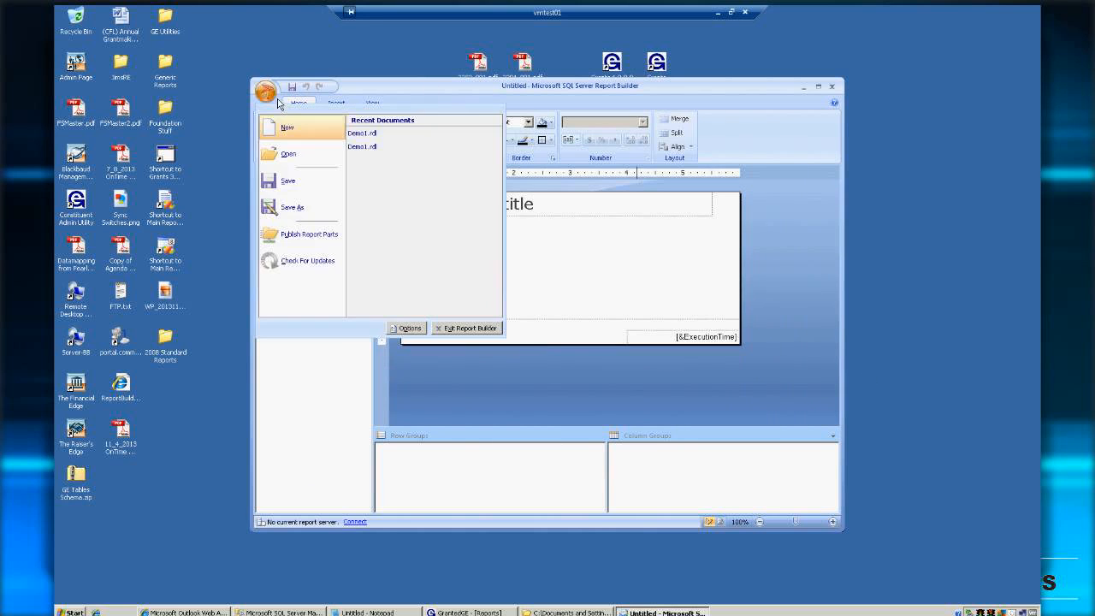
{"action": "left_click", "coordinate": [290, 137]}
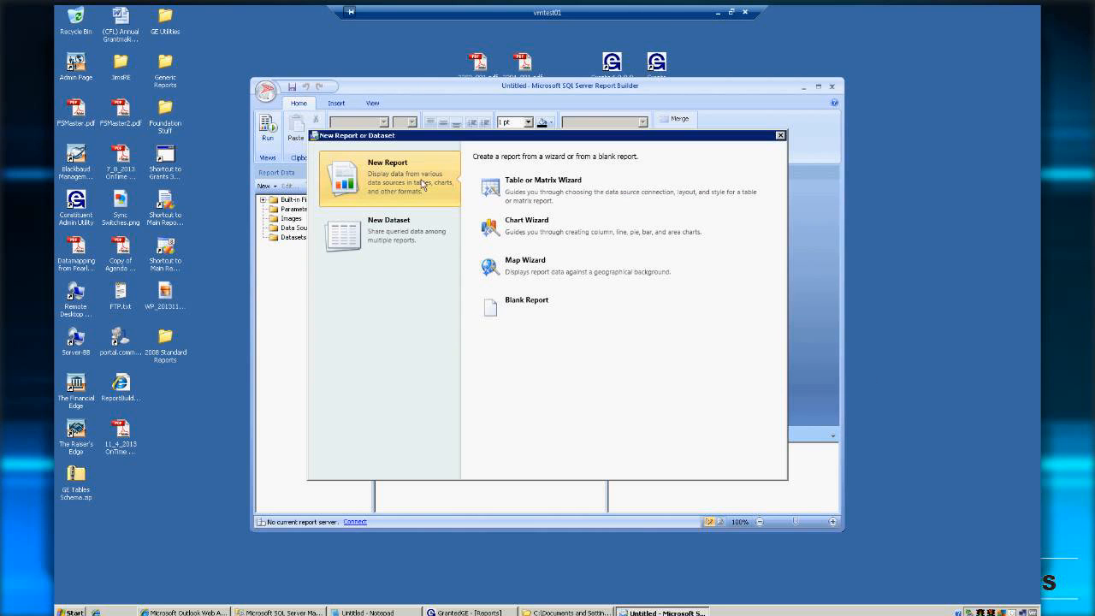
{"action": "left_click", "coordinate": [551, 311]}
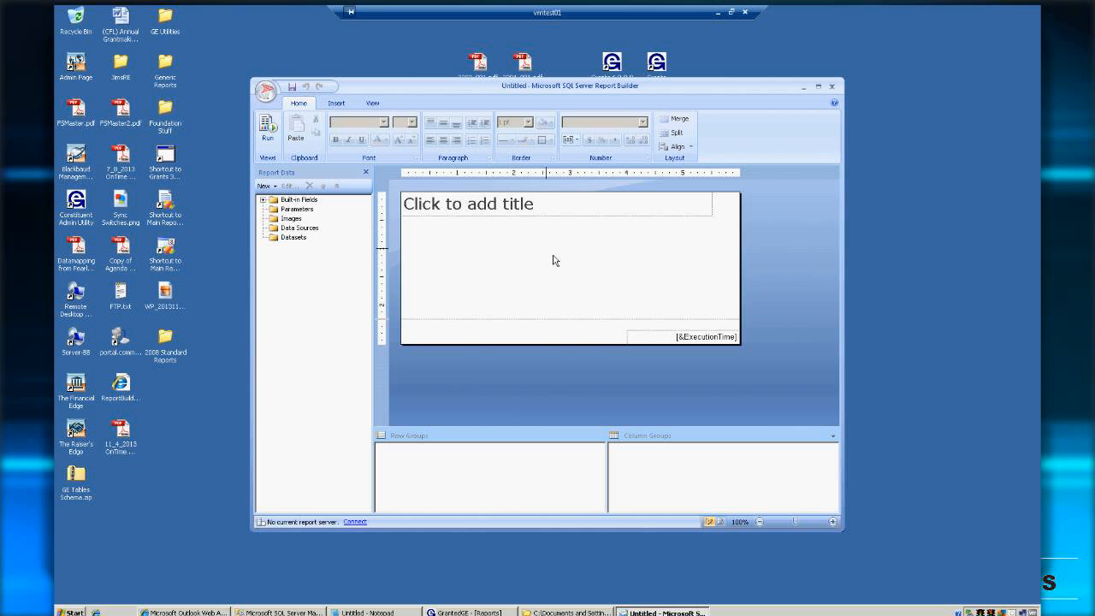
{"action": "left_click", "coordinate": [345, 113]}
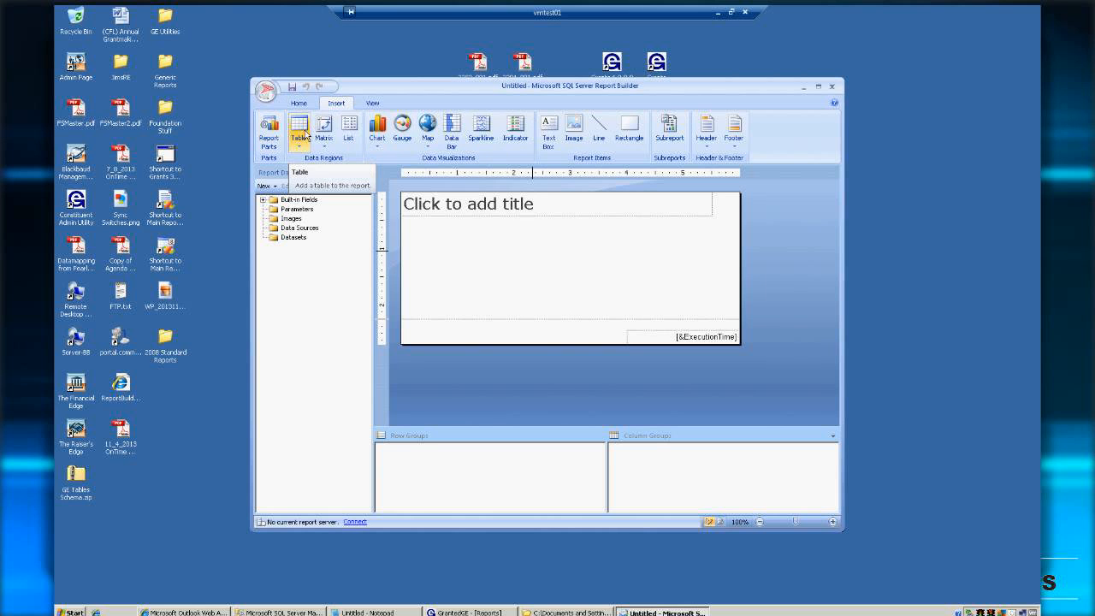
{"action": "left_click", "coordinate": [378, 142]}
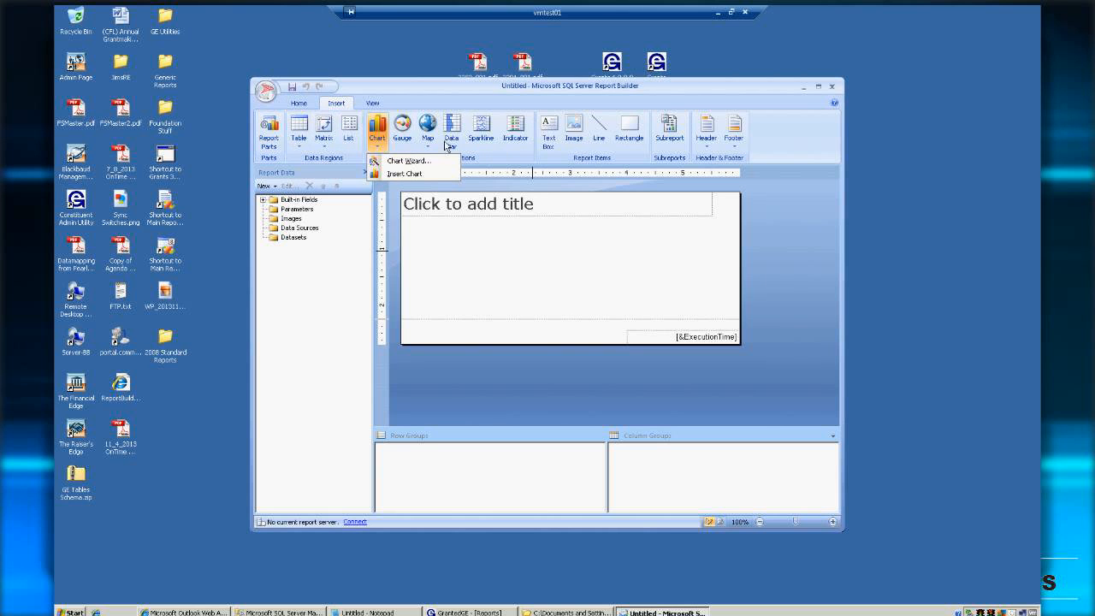
{"action": "left_click", "coordinate": [519, 117]}
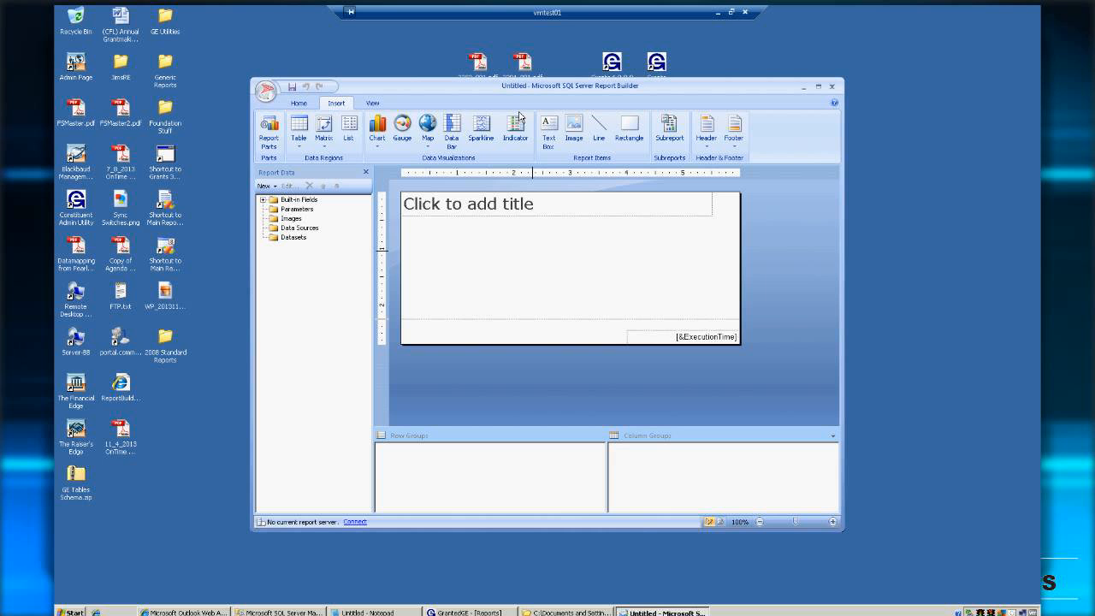
{"action": "left_click", "coordinate": [548, 130]}
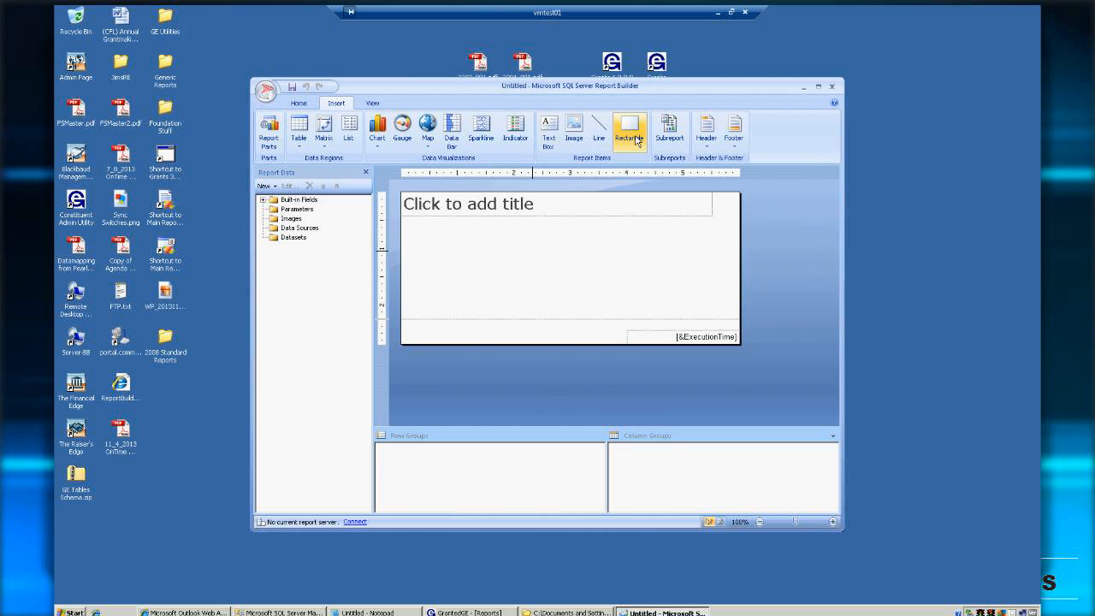
{"action": "left_click", "coordinate": [717, 151]}
{"action": "left_click", "coordinate": [734, 144]}
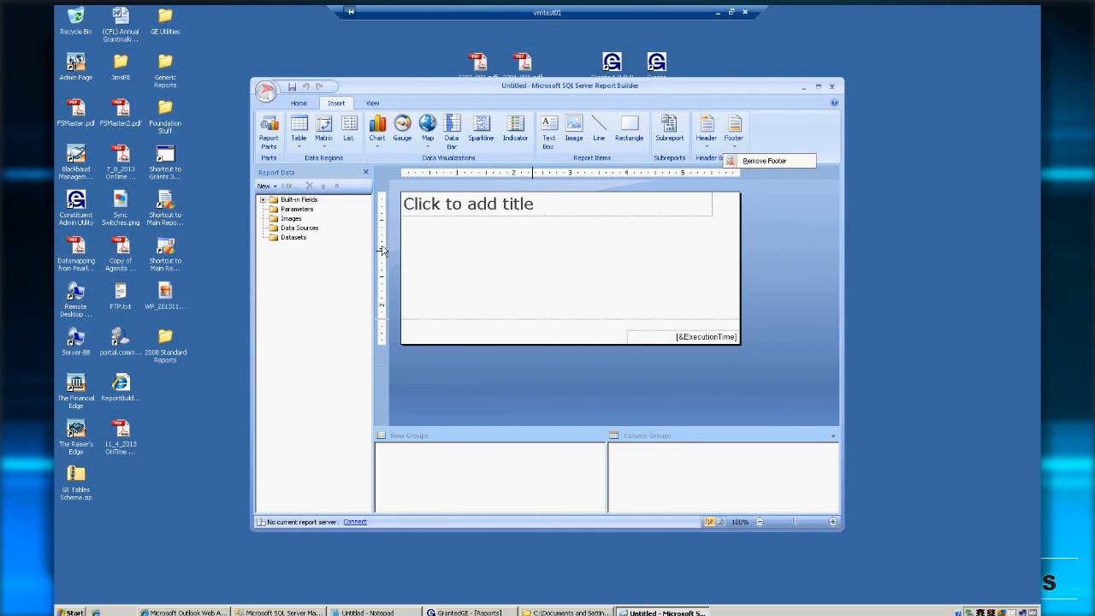
Add a data source that uses a connection embedded in the report, and open the connection string builder
{"action": "right_click", "coordinate": [313, 231]}
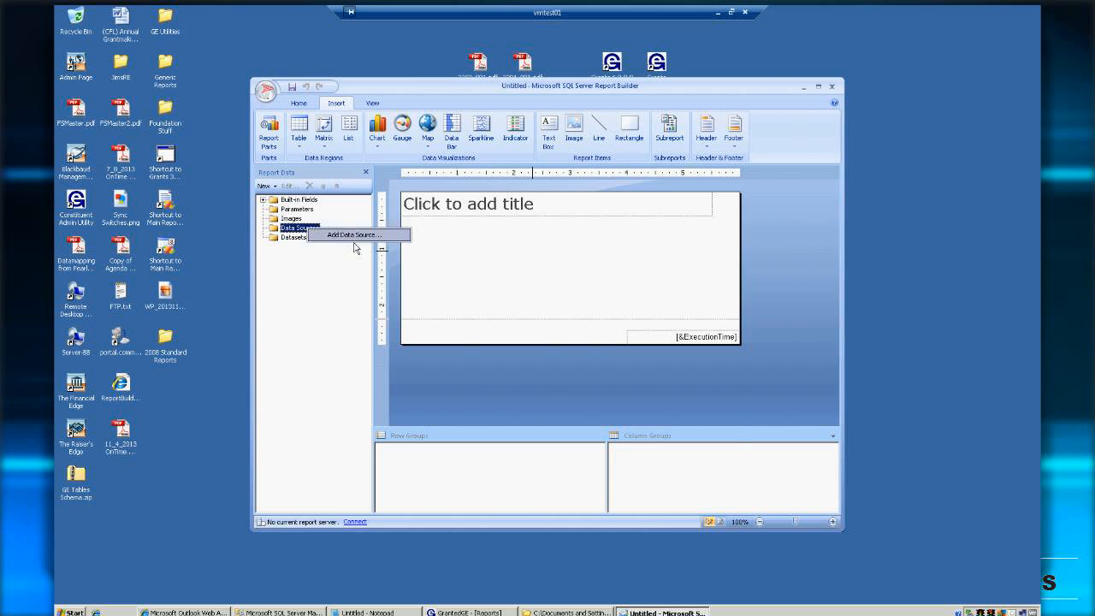
{"action": "left_click", "coordinate": [354, 238]}
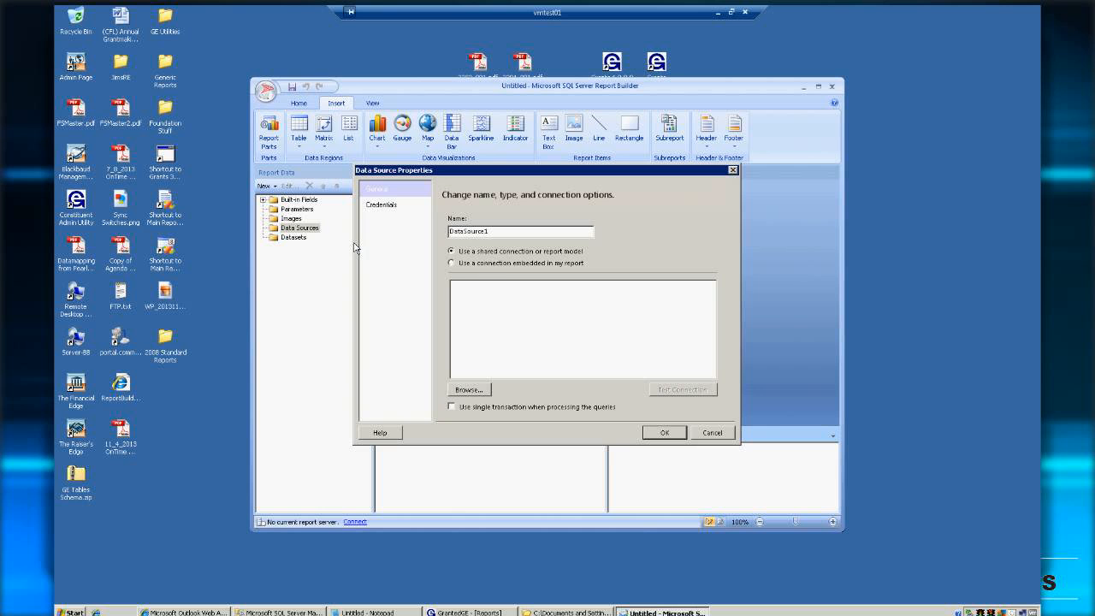
{"action": "left_click", "coordinate": [476, 264]}
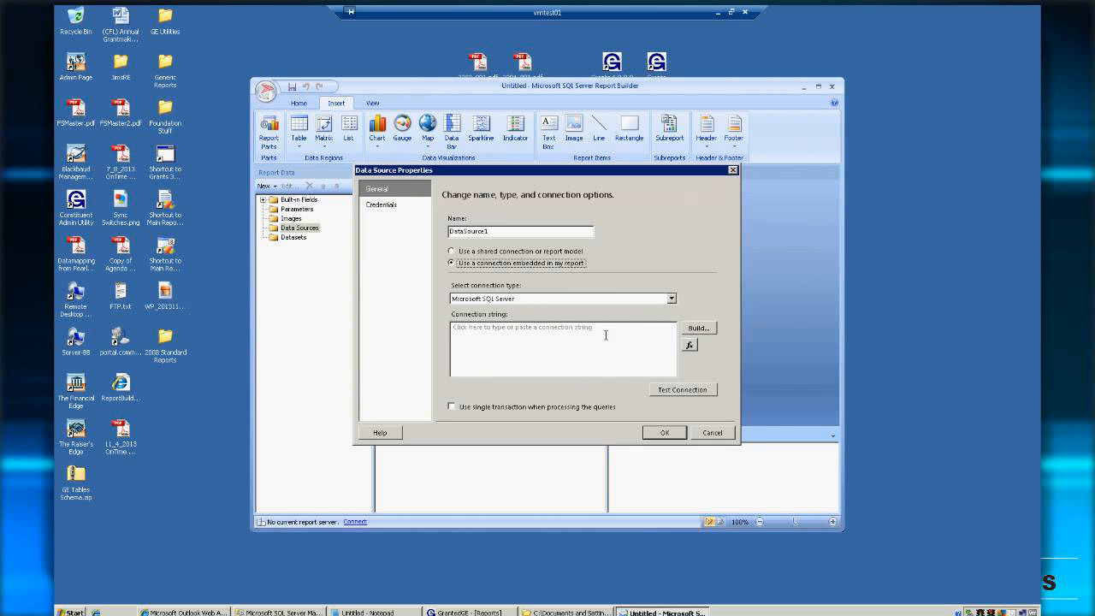
{"action": "left_click", "coordinate": [463, 330]}
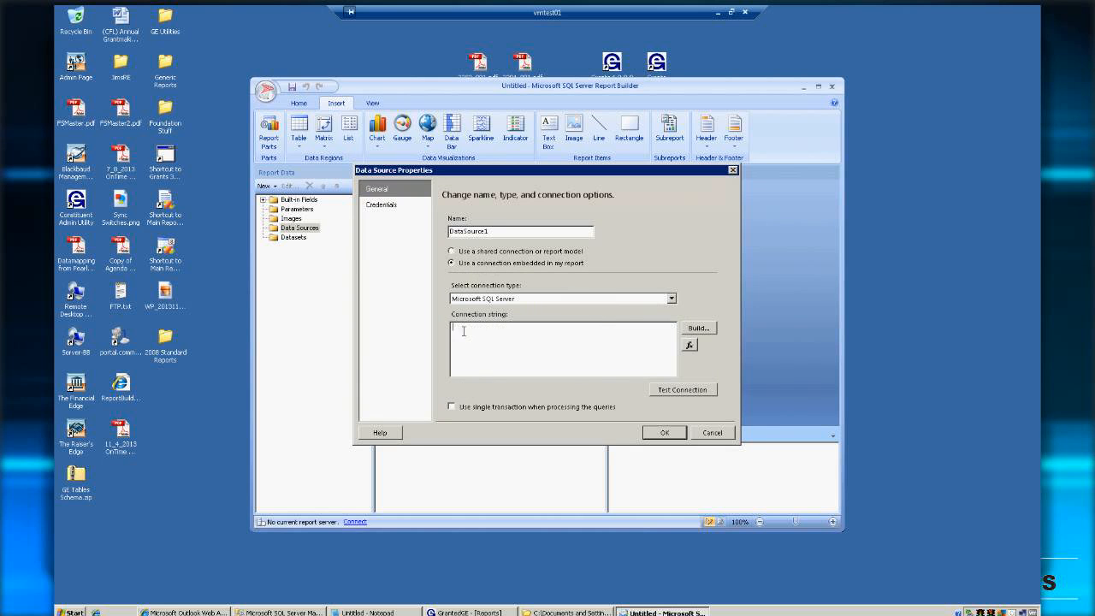
{"action": "left_click", "coordinate": [709, 333]}
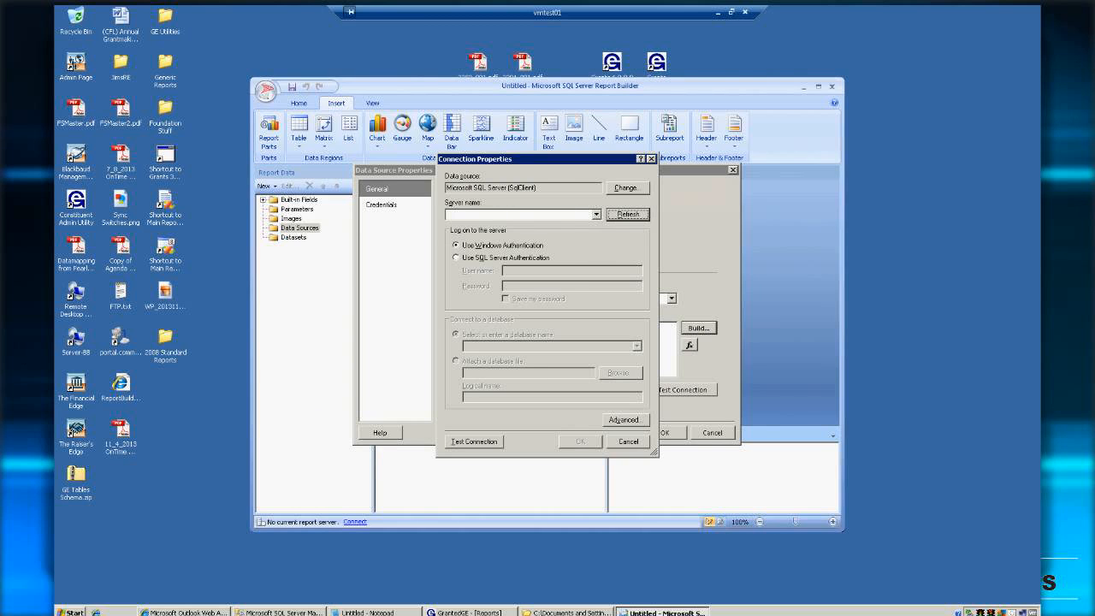
Switch to SQL Server Management Studio and look up the VMTEST01 server instances and the Grants_4.0.0 database
{"action": "left_click", "coordinate": [280, 613]}
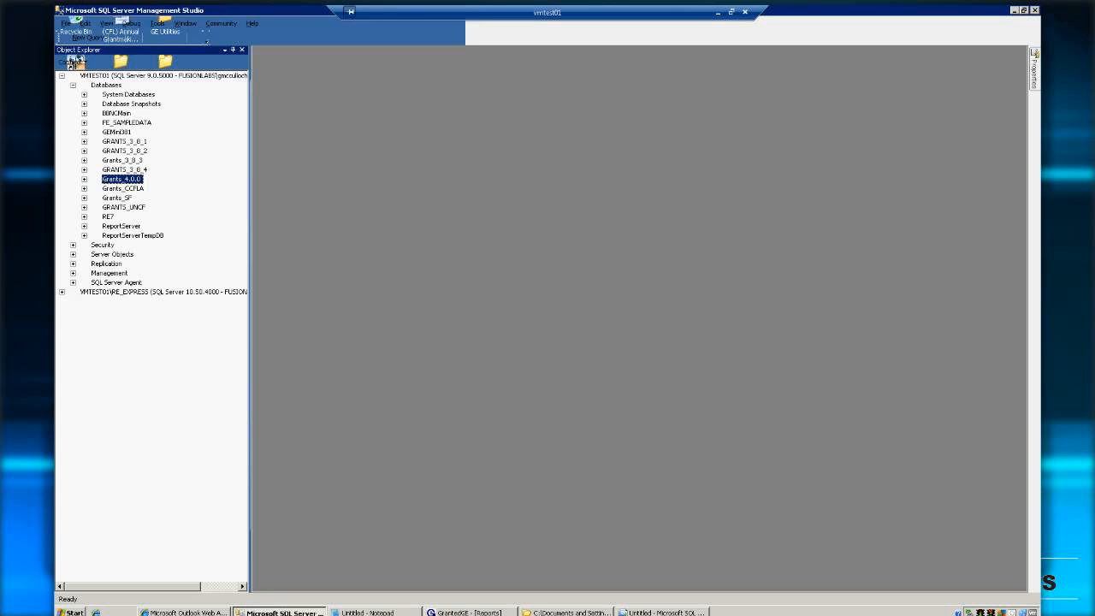
{"action": "left_click", "coordinate": [104, 77]}
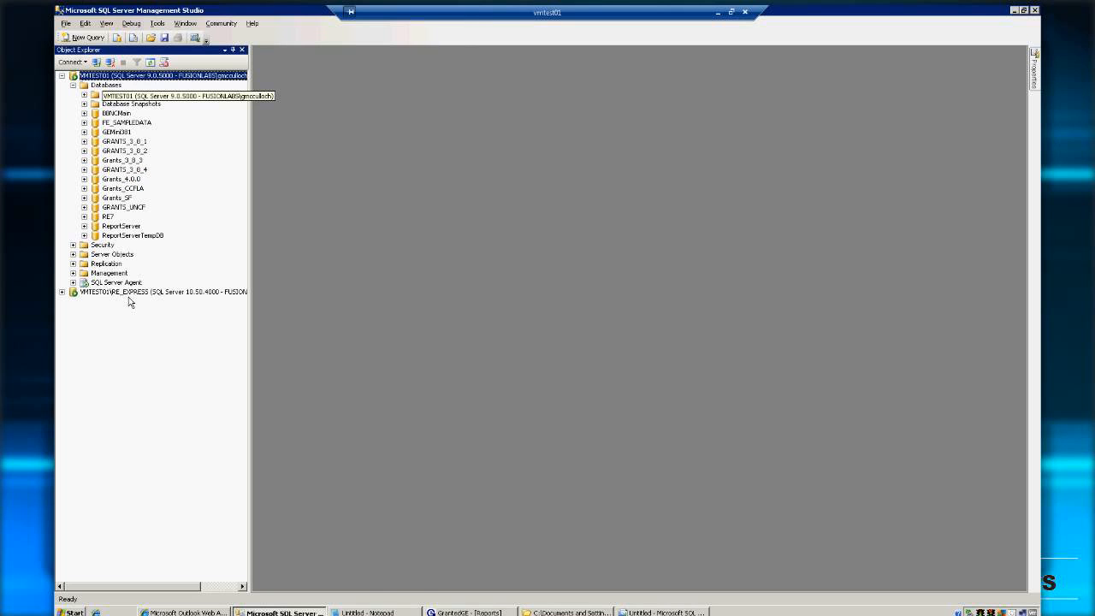
{"action": "left_click", "coordinate": [129, 294]}
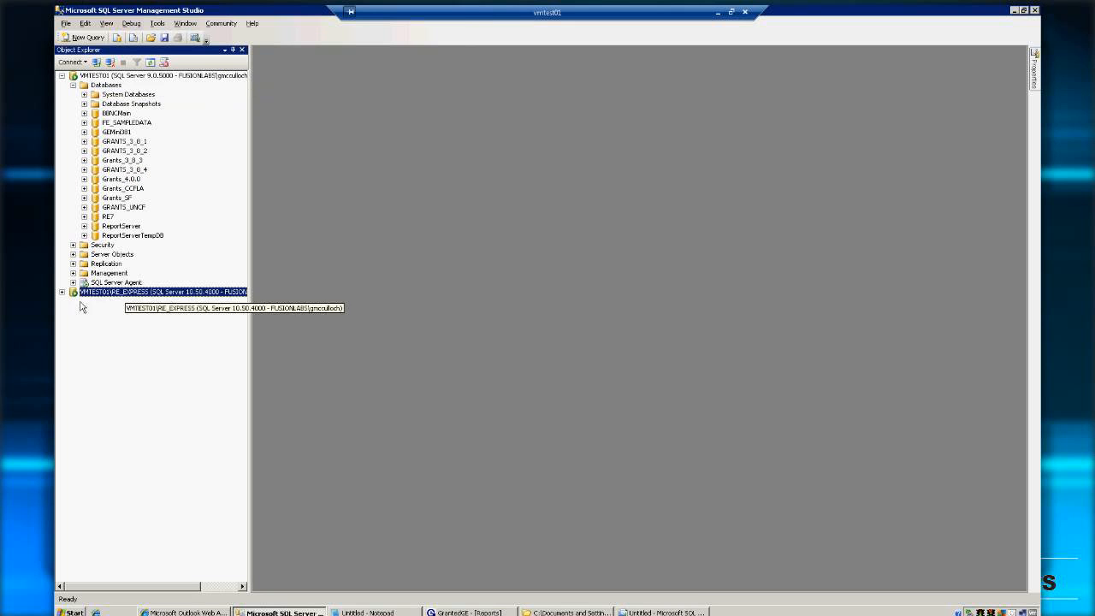
{"action": "left_click", "coordinate": [124, 180]}
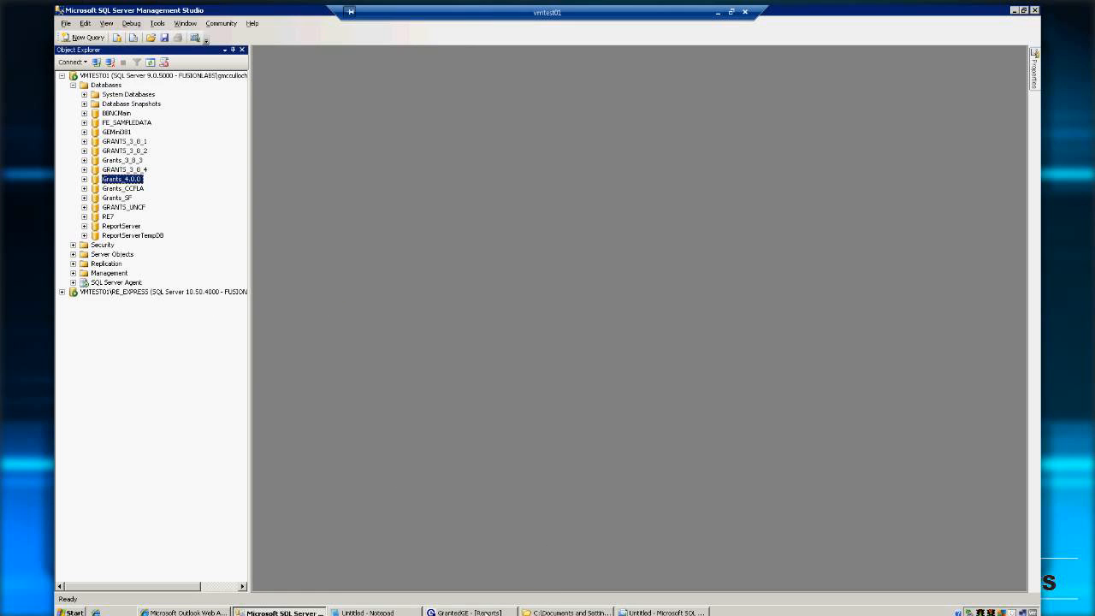
Switch back to Report Builder and set the connection's server name to VMTEST01, without the RE_EXPRESS instance
{"action": "left_click", "coordinate": [664, 612]}
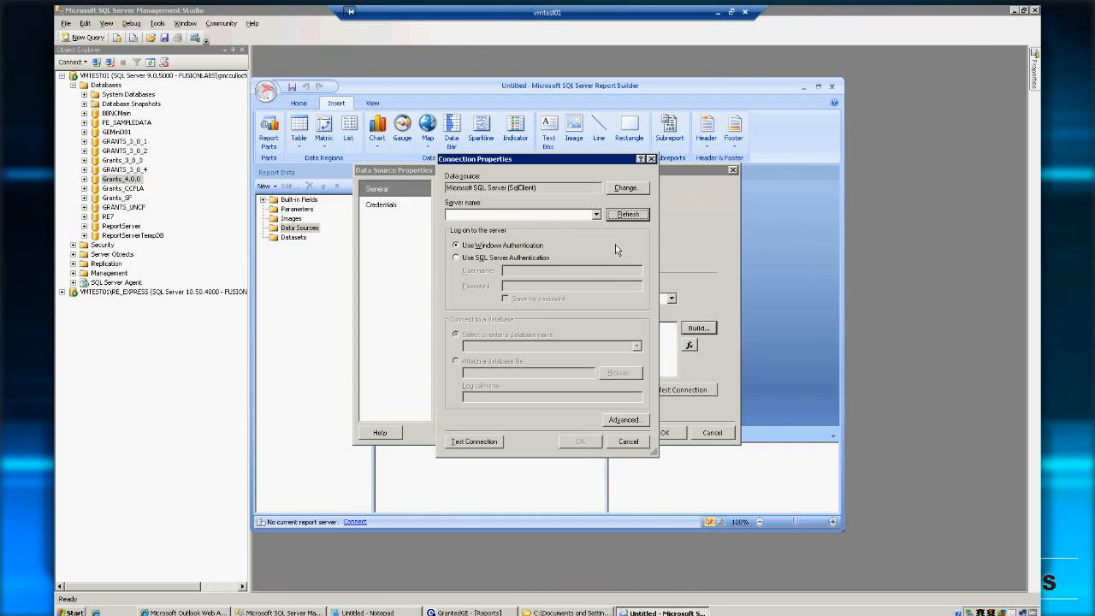
{"action": "left_click", "coordinate": [597, 215]}
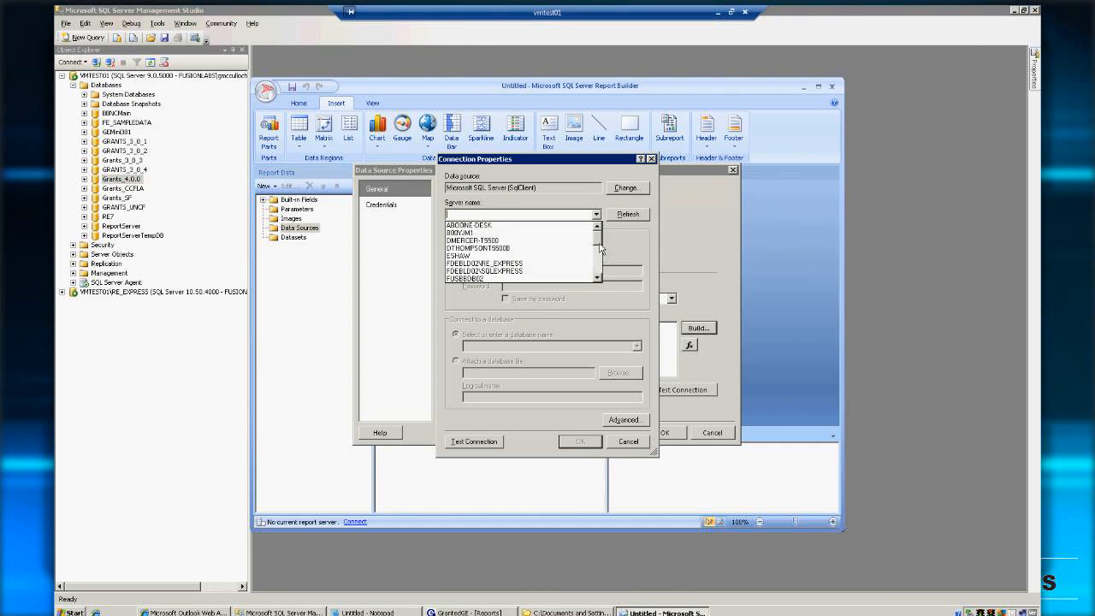
{"action": "scroll", "coordinate": [602, 253], "scroll_direction": "down", "scroll_amount": 5}
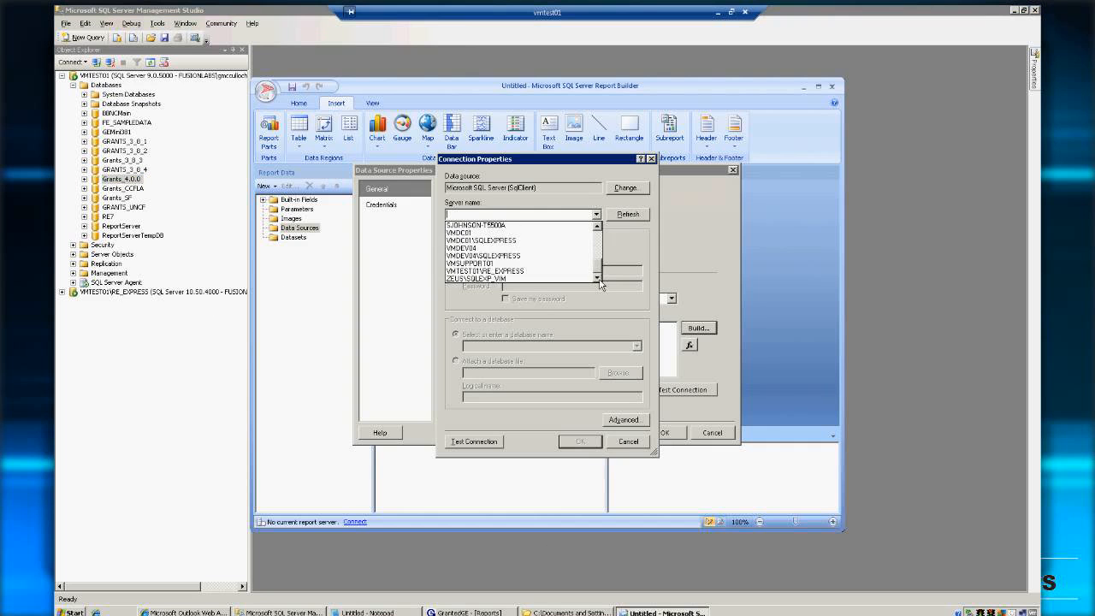
{"action": "left_click", "coordinate": [516, 270]}
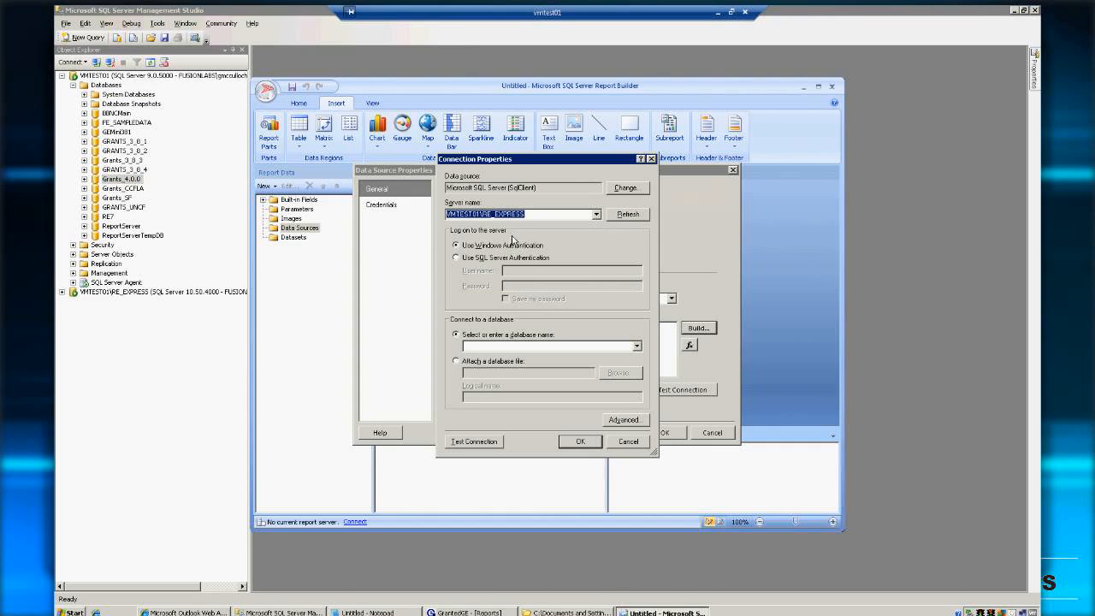
{"action": "left_click_drag", "start_coordinate": [483, 214], "coordinate": [524, 214]}
{"action": "key", "text": "BackSpace"}
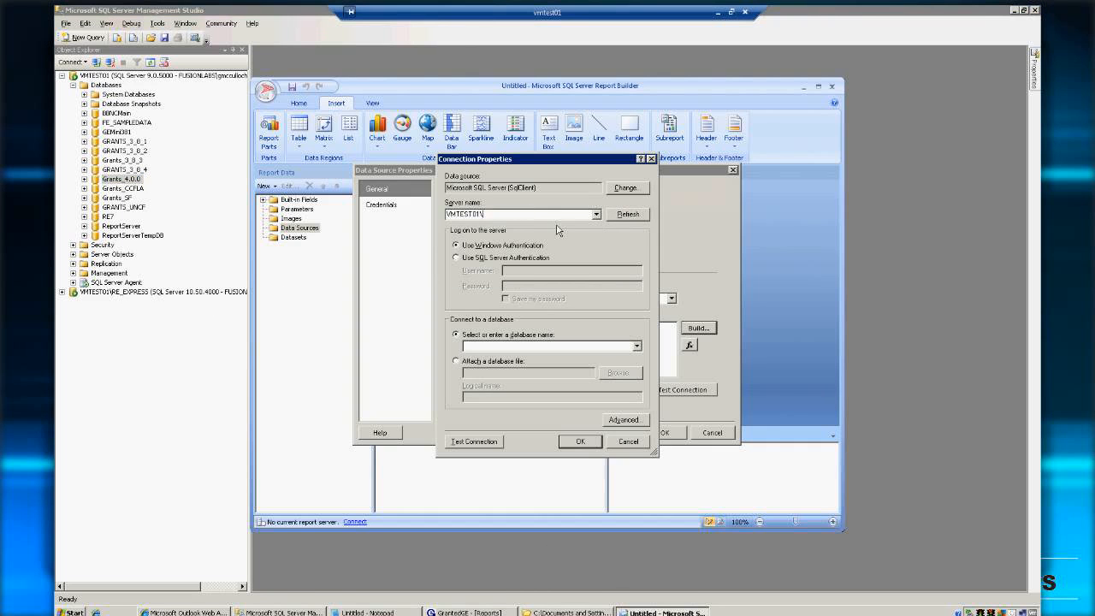
{"action": "key", "text": "BackSpace"}
Choose Grants_4.0.0 as the database to connect to and test the connection
{"action": "left_click", "coordinate": [637, 346]}
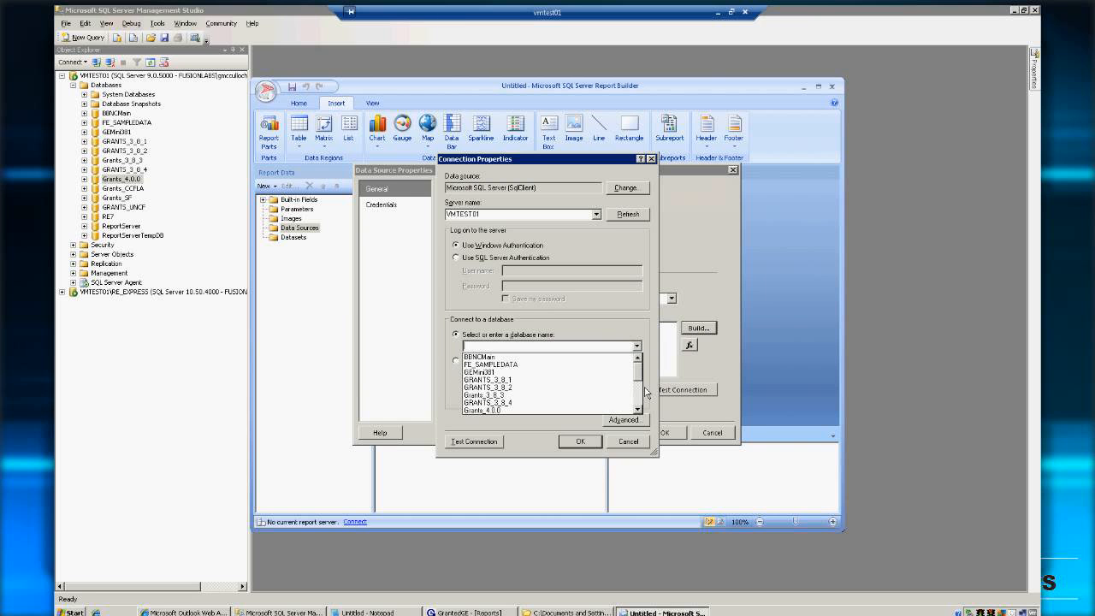
{"action": "scroll", "coordinate": [645, 409], "scroll_direction": "down", "scroll_amount": 4}
{"action": "scroll", "coordinate": [645, 409], "scroll_direction": "up", "scroll_amount": 4}
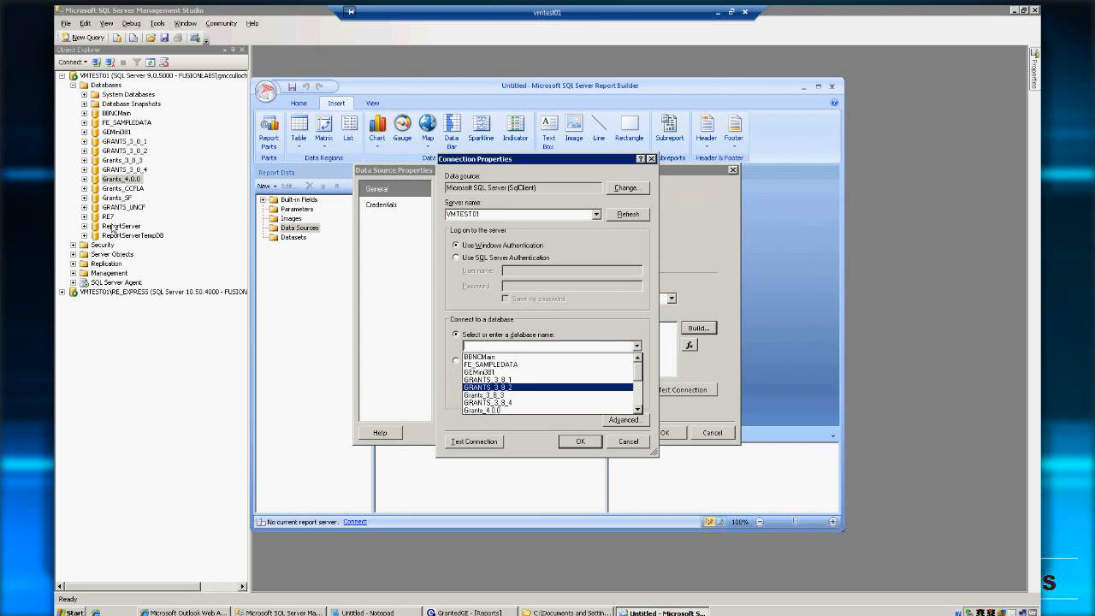
{"action": "left_click", "coordinate": [506, 412]}
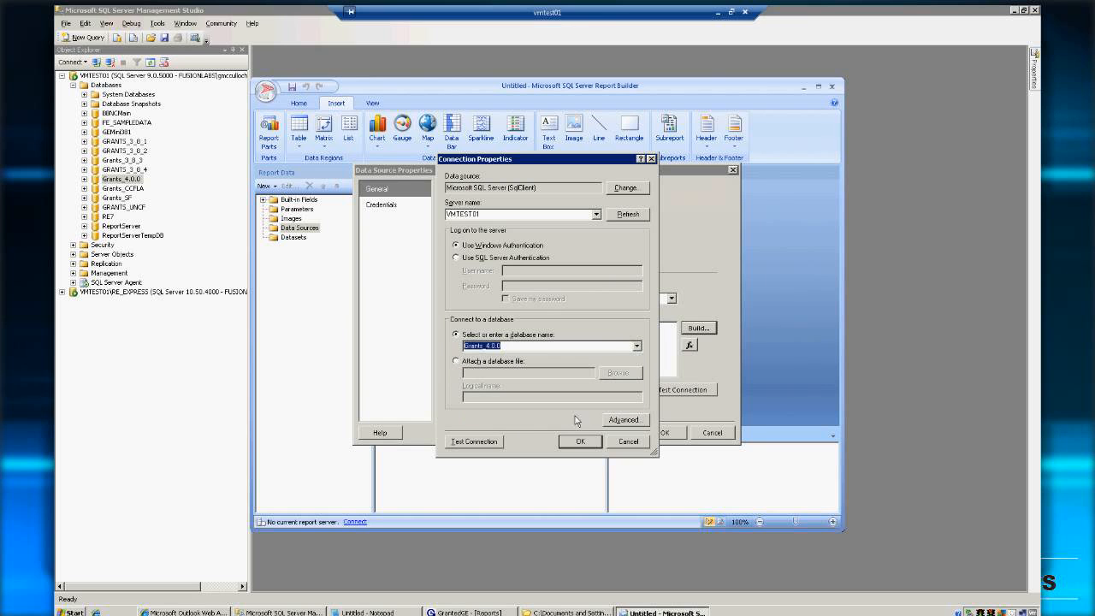
{"action": "left_click", "coordinate": [485, 448]}
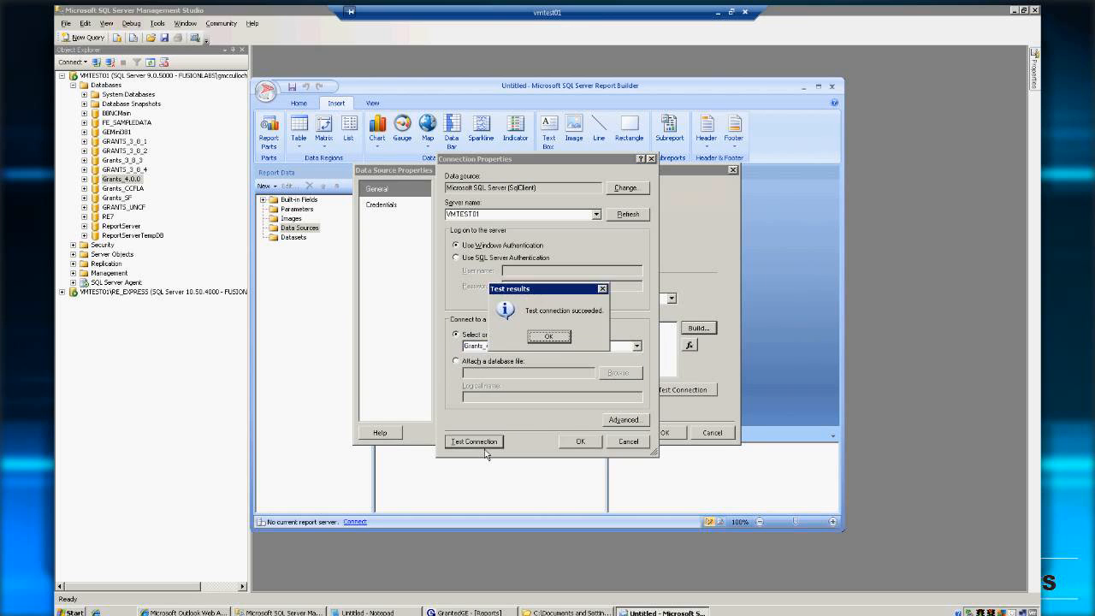
{"action": "left_click", "coordinate": [557, 344]}
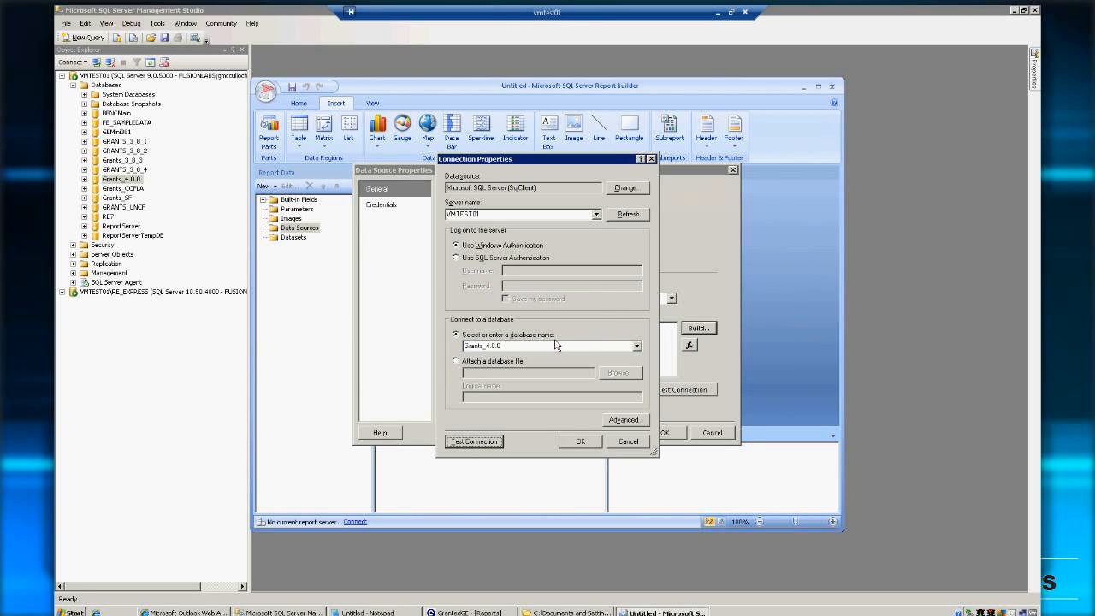
Review the connection's advanced properties and leave them without making changes
{"action": "left_click", "coordinate": [626, 421]}
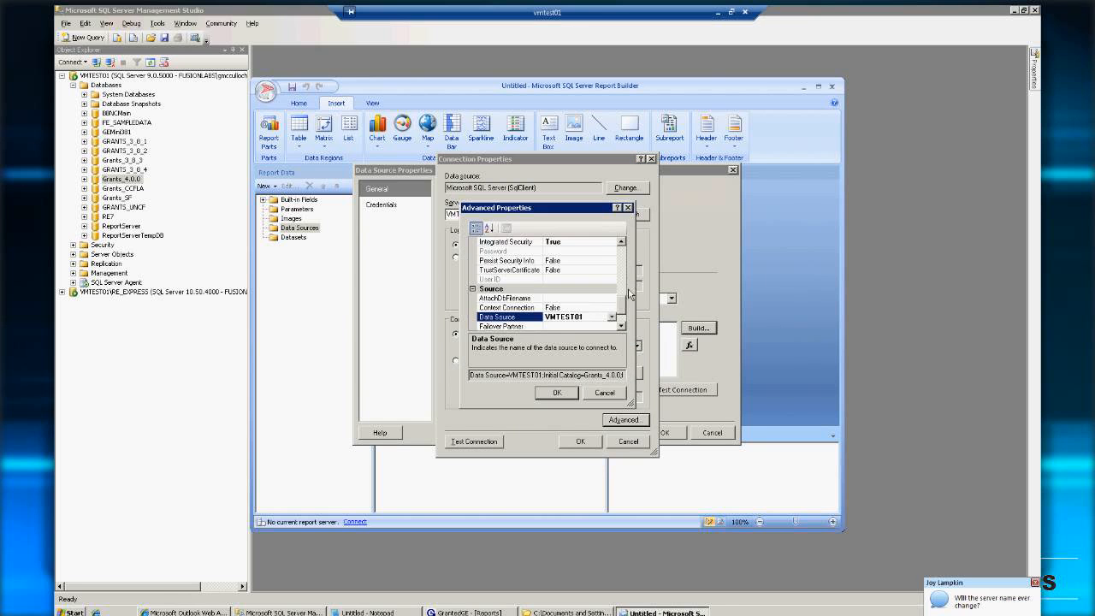
{"action": "scroll", "coordinate": [630, 272], "scroll_direction": "down", "scroll_amount": 3}
{"action": "left_click_drag", "start_coordinate": [630, 272], "coordinate": [629, 315]}
{"action": "scroll", "coordinate": [631, 315], "scroll_direction": "up", "scroll_amount": 5}
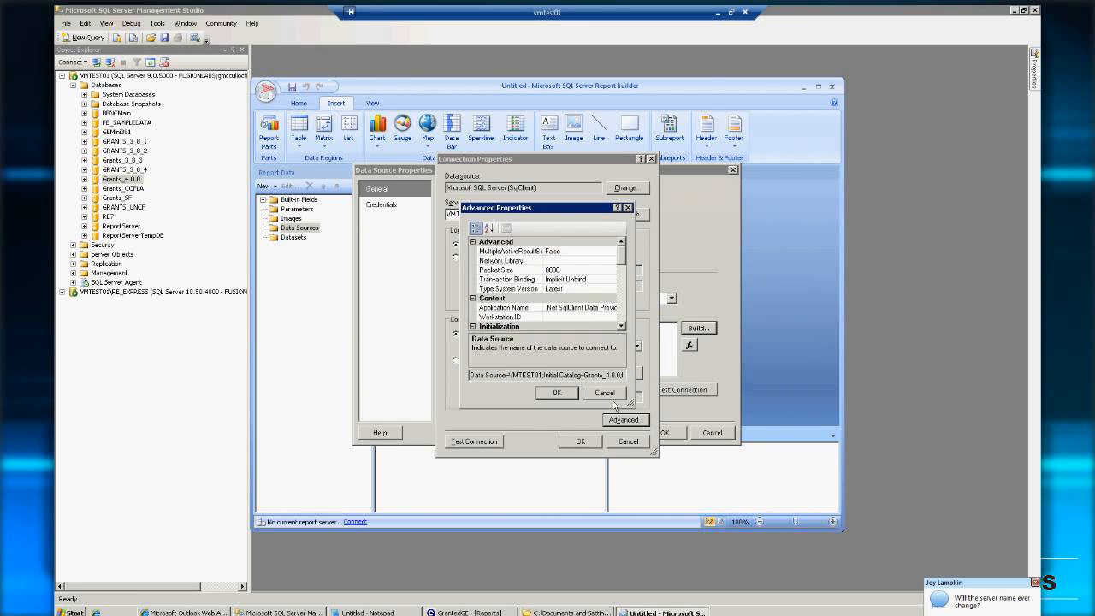
{"action": "left_click", "coordinate": [612, 398]}
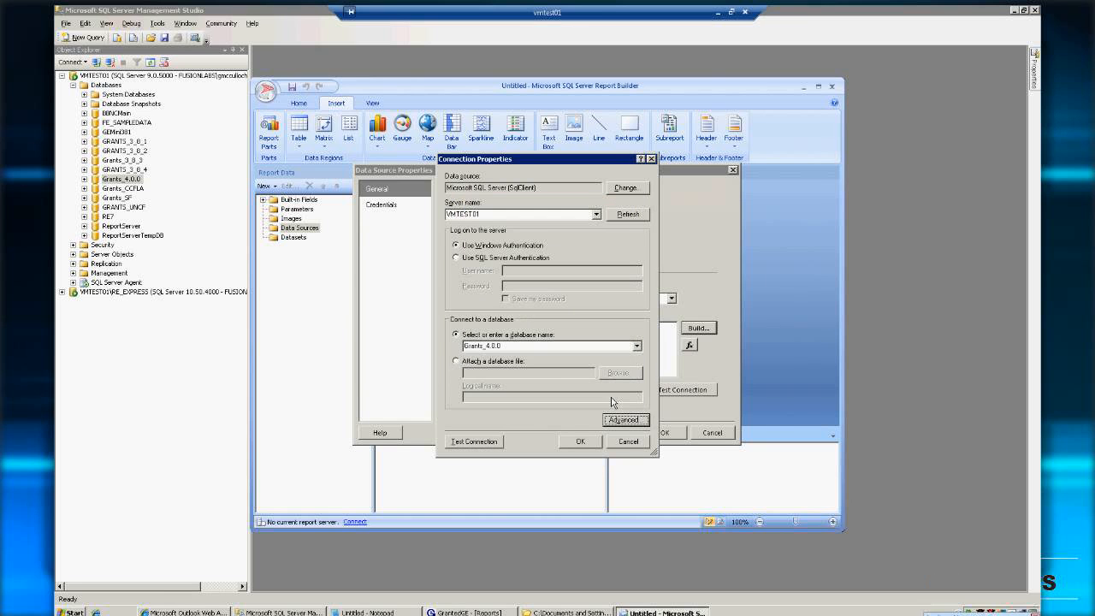
Accept the connection properties and save the data source under its default name
{"action": "left_click", "coordinate": [581, 442]}
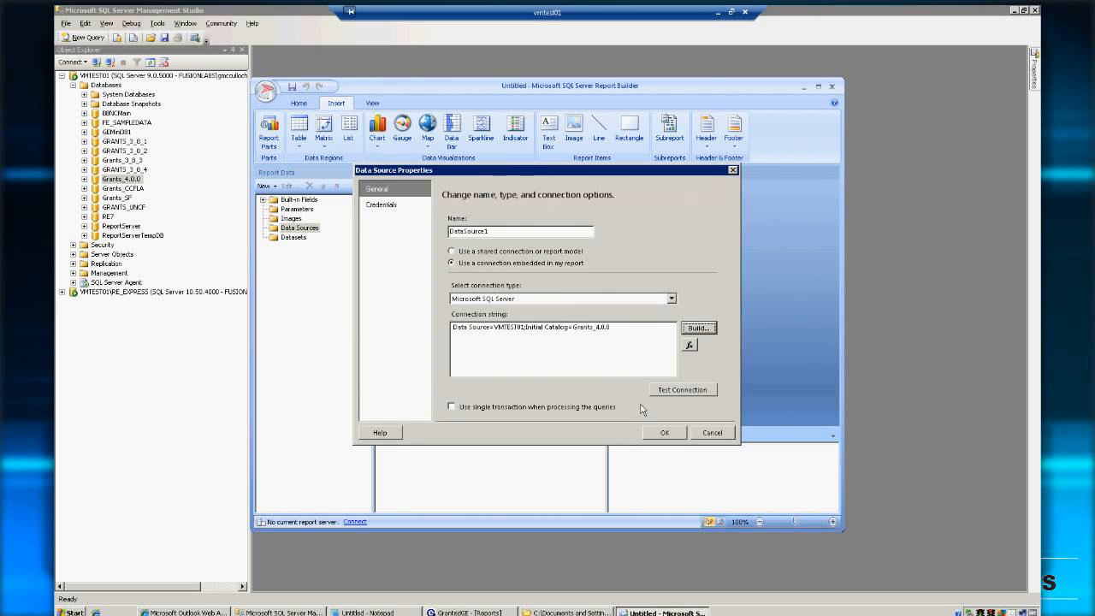
{"action": "left_click", "coordinate": [496, 233]}
{"action": "left_click", "coordinate": [665, 433]}
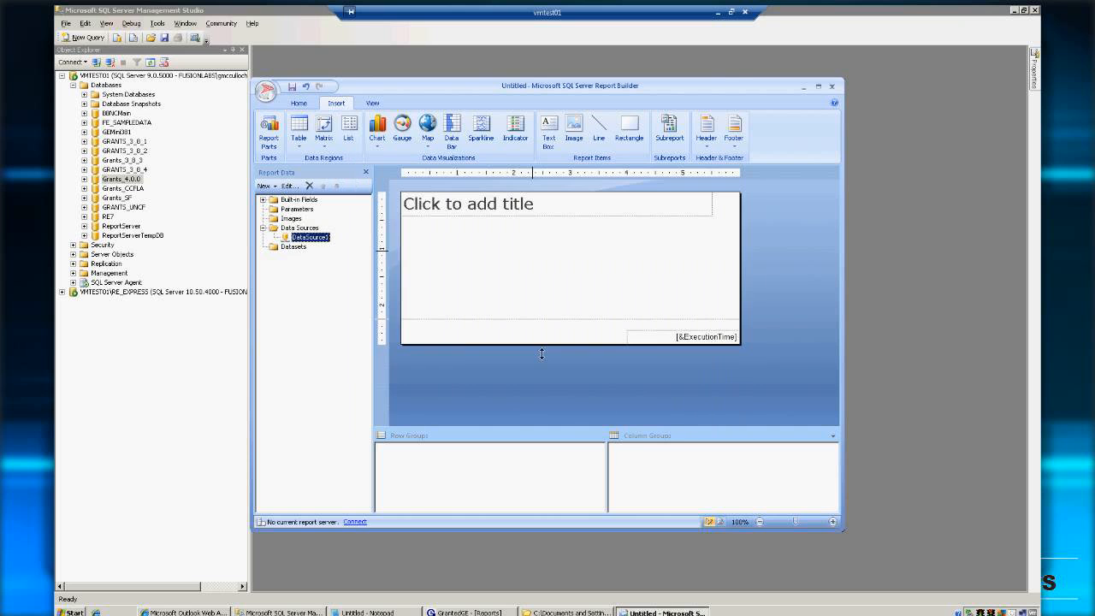
Maximize Report Builder, add a dataset embedded in the report using DataSource1, and open its Query Designer
{"action": "left_click", "coordinate": [1014, 10]}
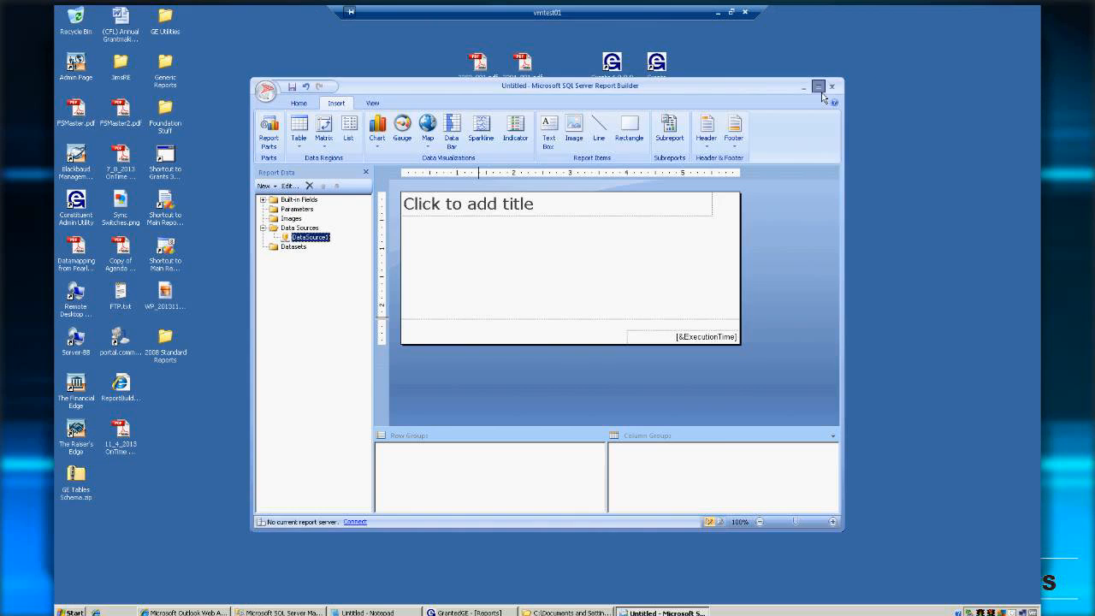
{"action": "left_click", "coordinate": [819, 87]}
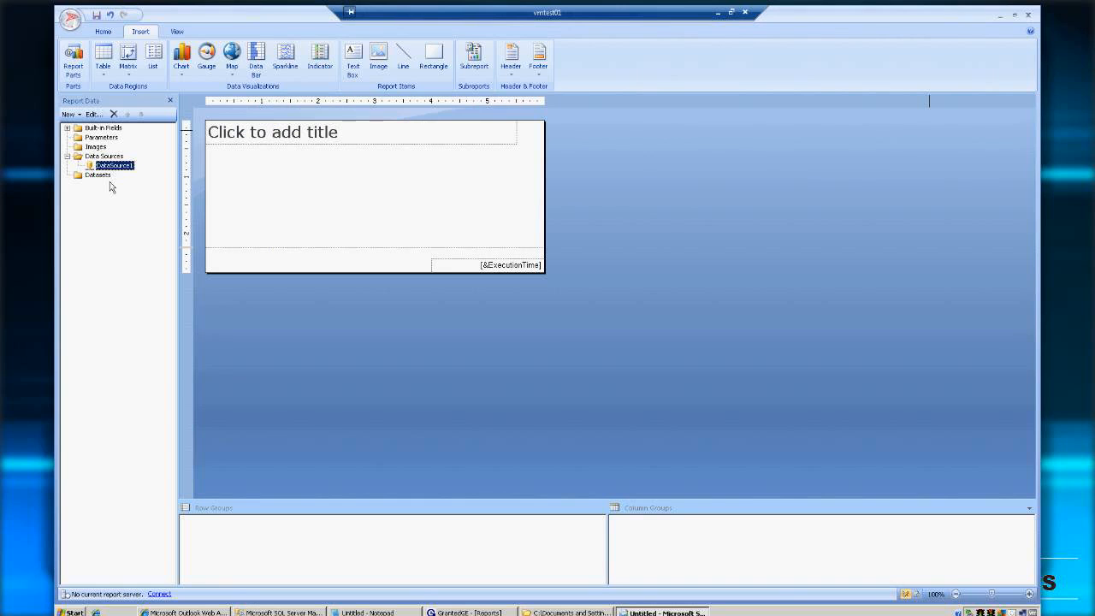
{"action": "right_click", "coordinate": [104, 175]}
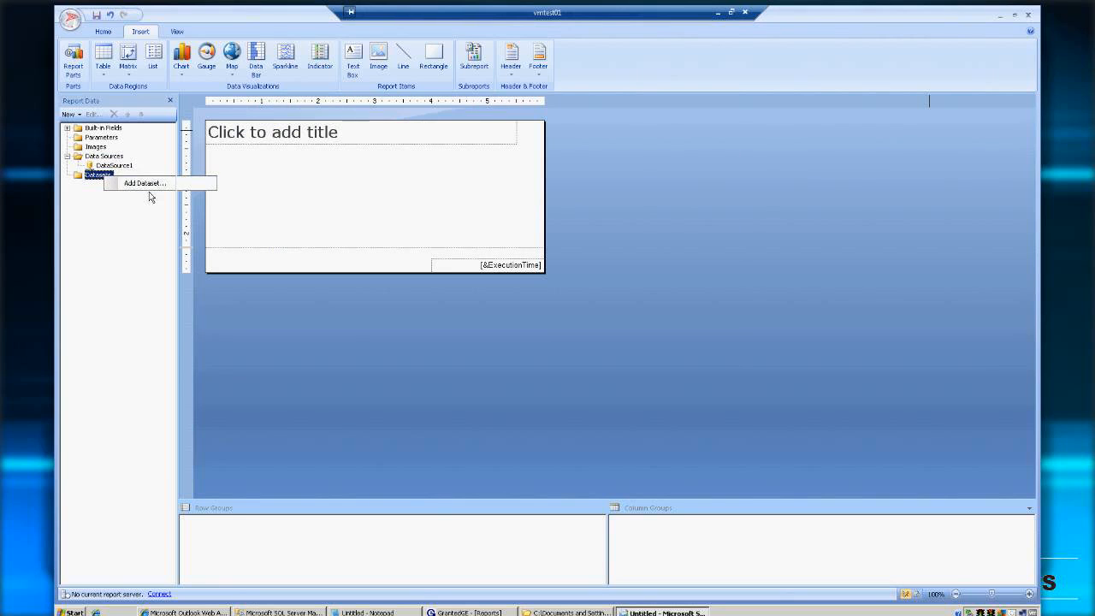
{"action": "left_click", "coordinate": [147, 184]}
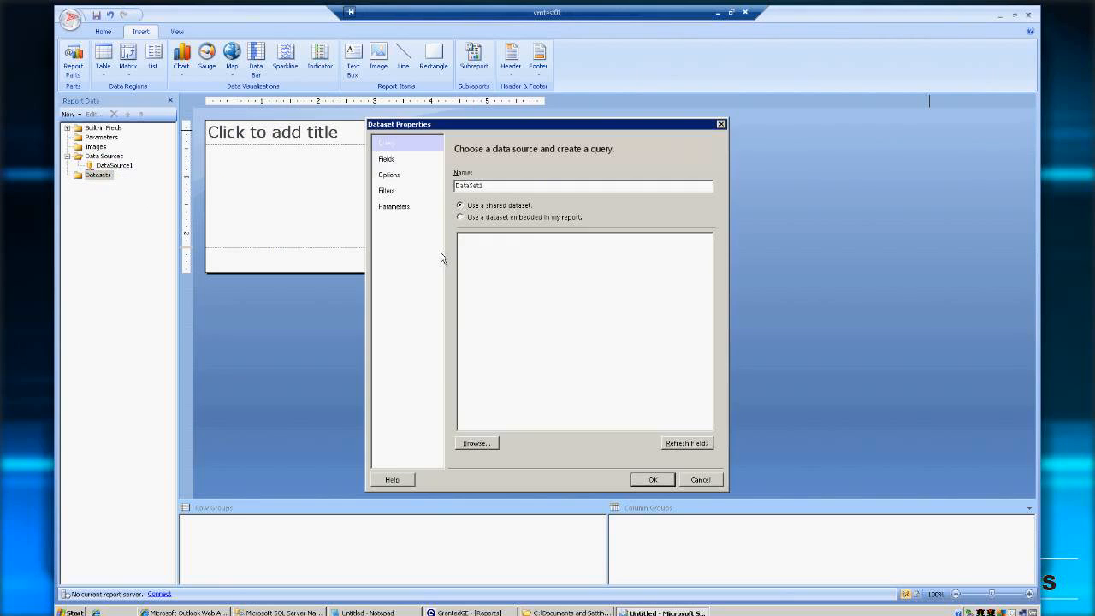
{"action": "left_click", "coordinate": [495, 218]}
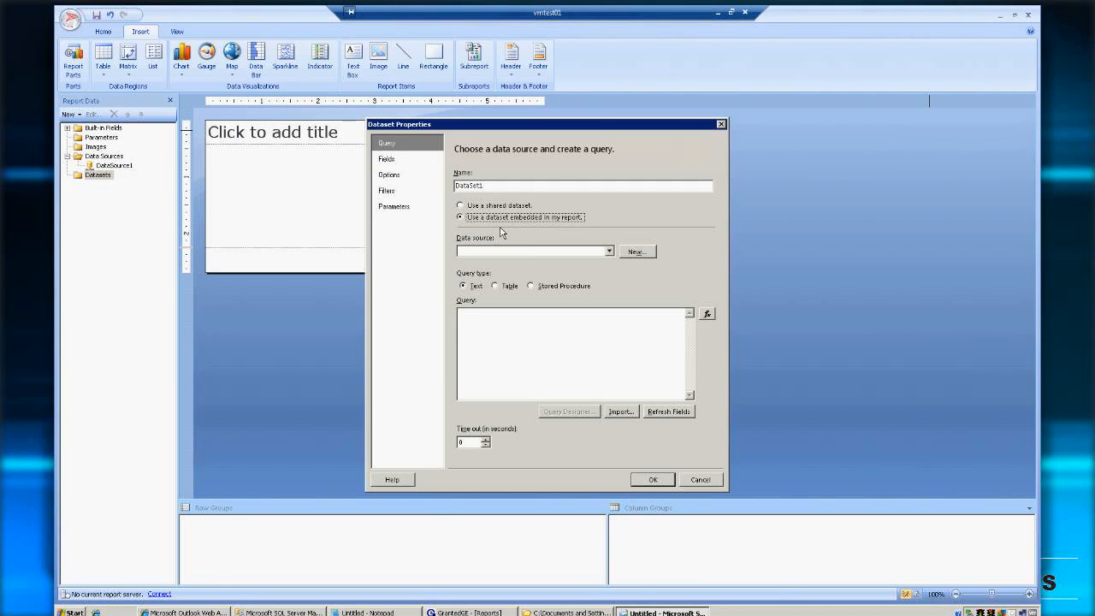
{"action": "left_click", "coordinate": [609, 251]}
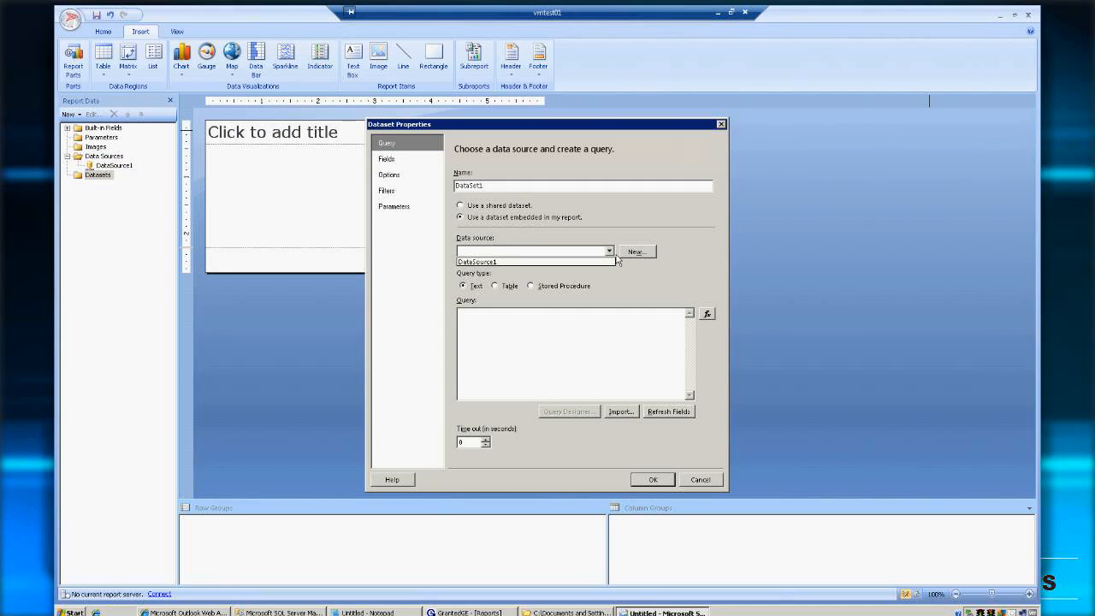
{"action": "left_click", "coordinate": [504, 263]}
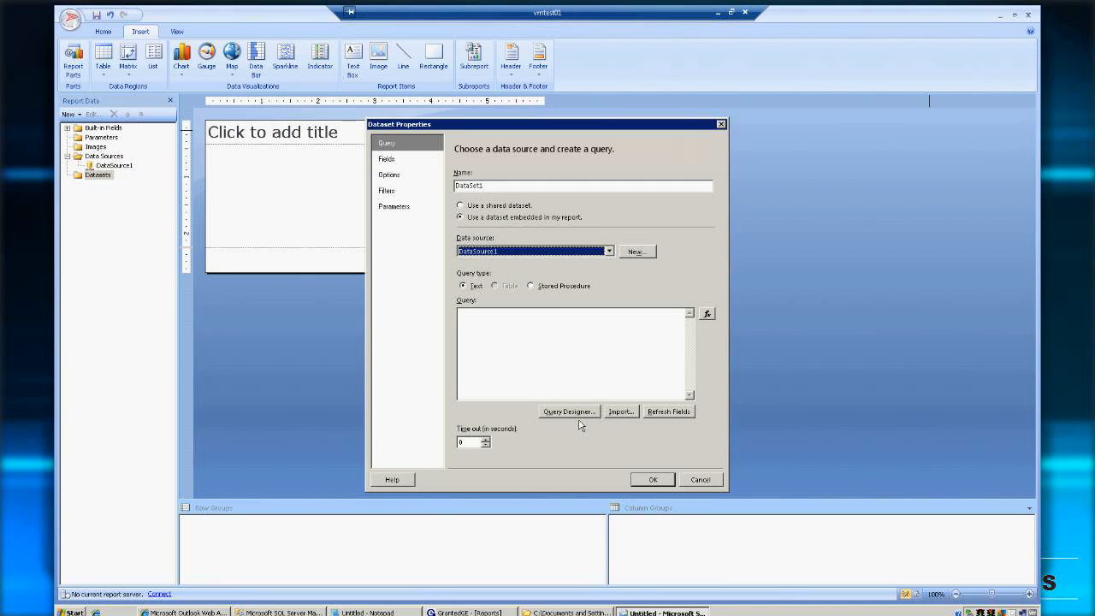
{"action": "left_click", "coordinate": [578, 414]}
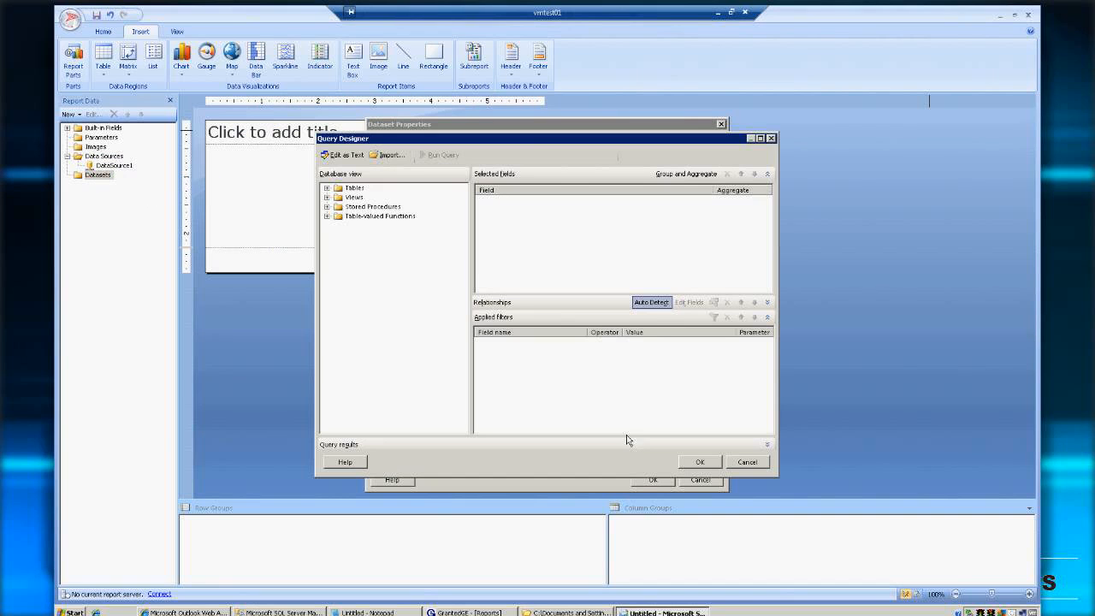
Look through the tables and views that the database offers for the query
{"action": "left_click", "coordinate": [327, 189]}
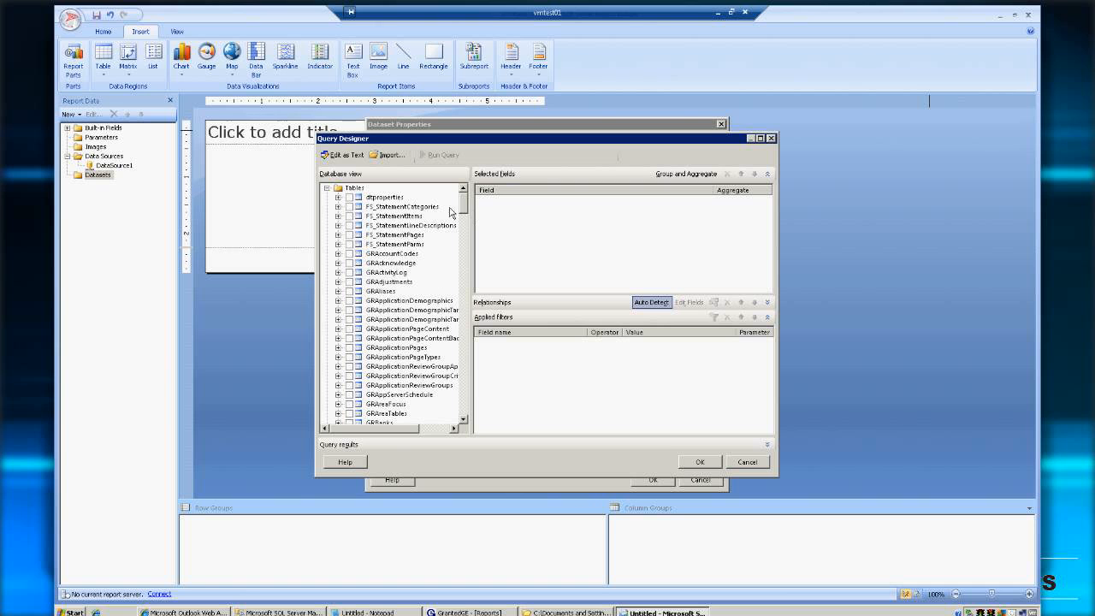
{"action": "left_click", "coordinate": [327, 187]}
{"action": "left_click", "coordinate": [327, 197]}
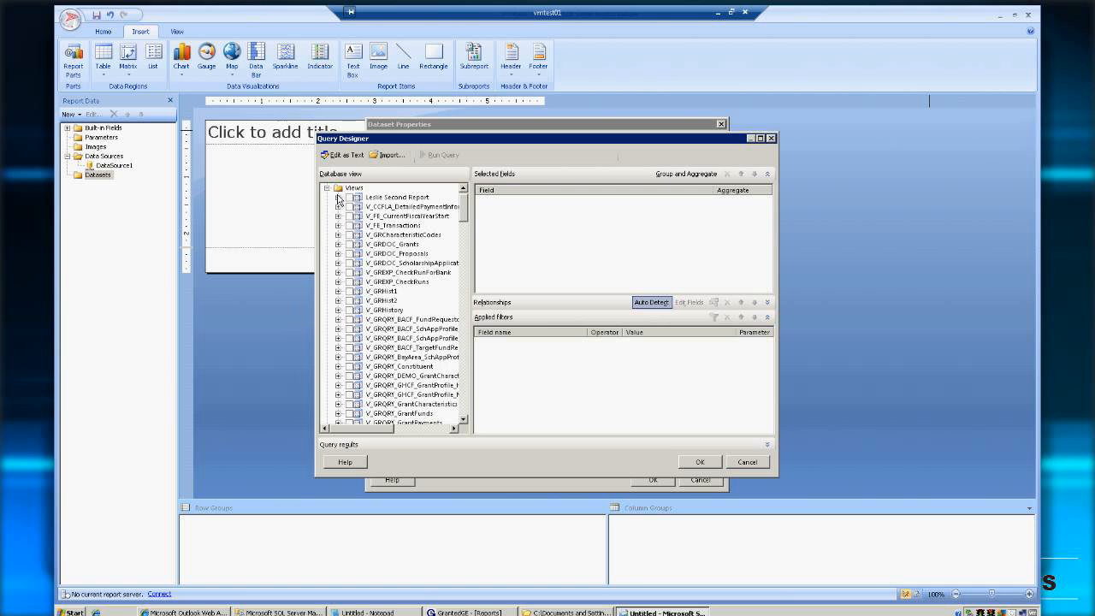
{"action": "left_click", "coordinate": [327, 188]}
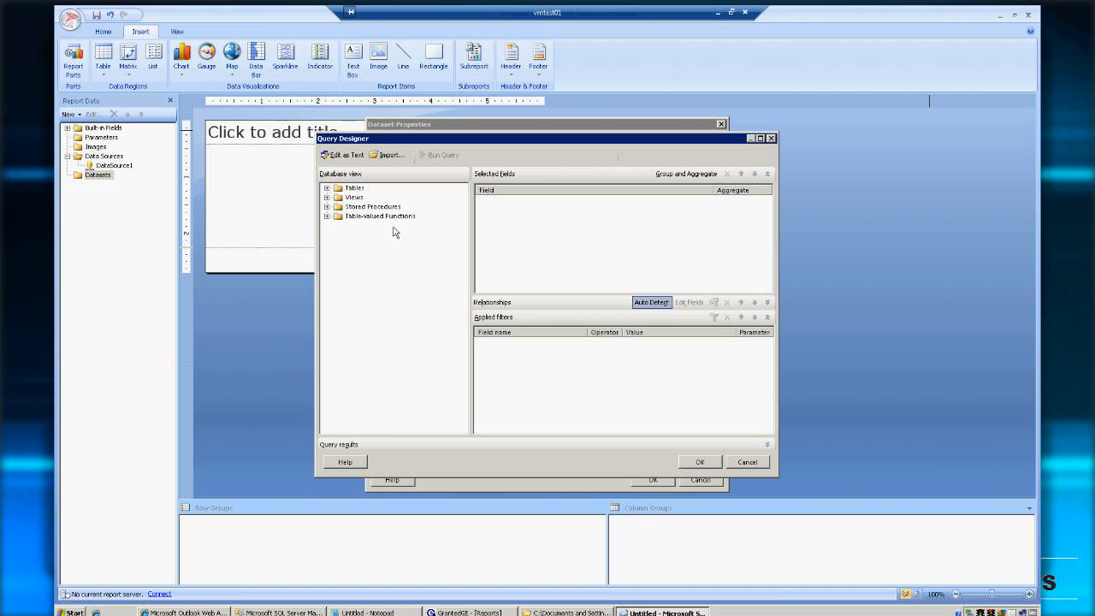
Add the GrantId, GrantNumber, GrantType and GrantStatus fields from the GRGrants table to the query
{"action": "left_click", "coordinate": [326, 187]}
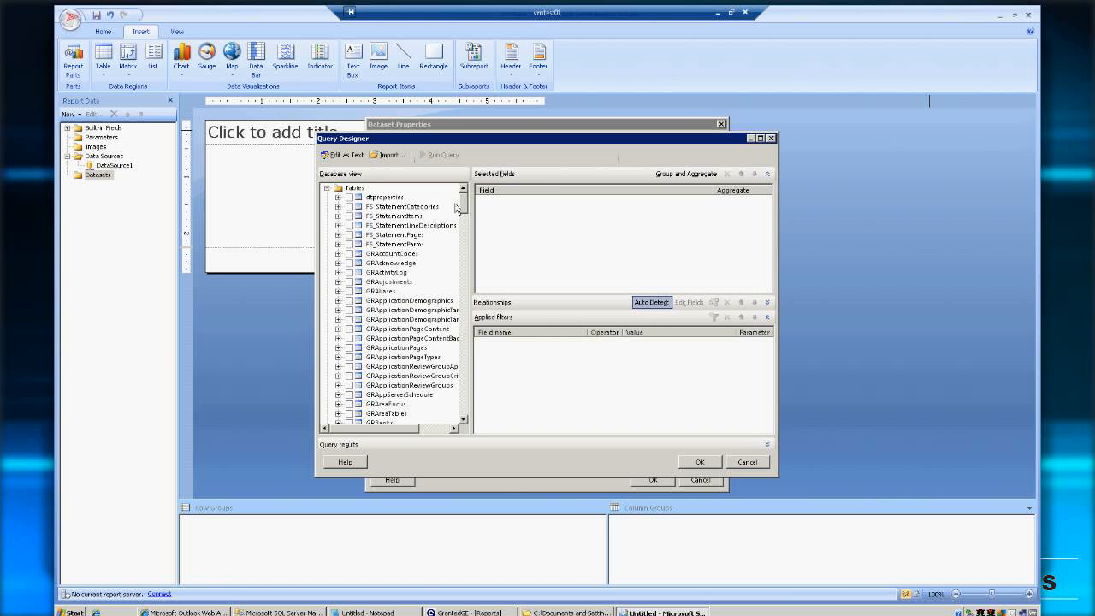
{"action": "left_click_drag", "start_coordinate": [464, 207], "coordinate": [471, 272]}
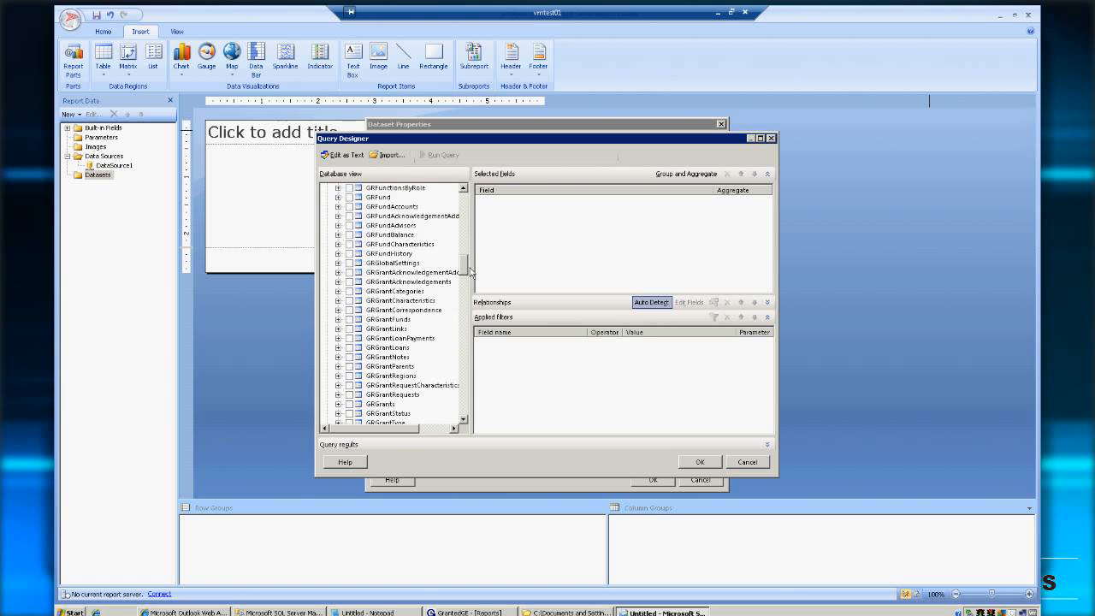
{"action": "left_click", "coordinate": [338, 405]}
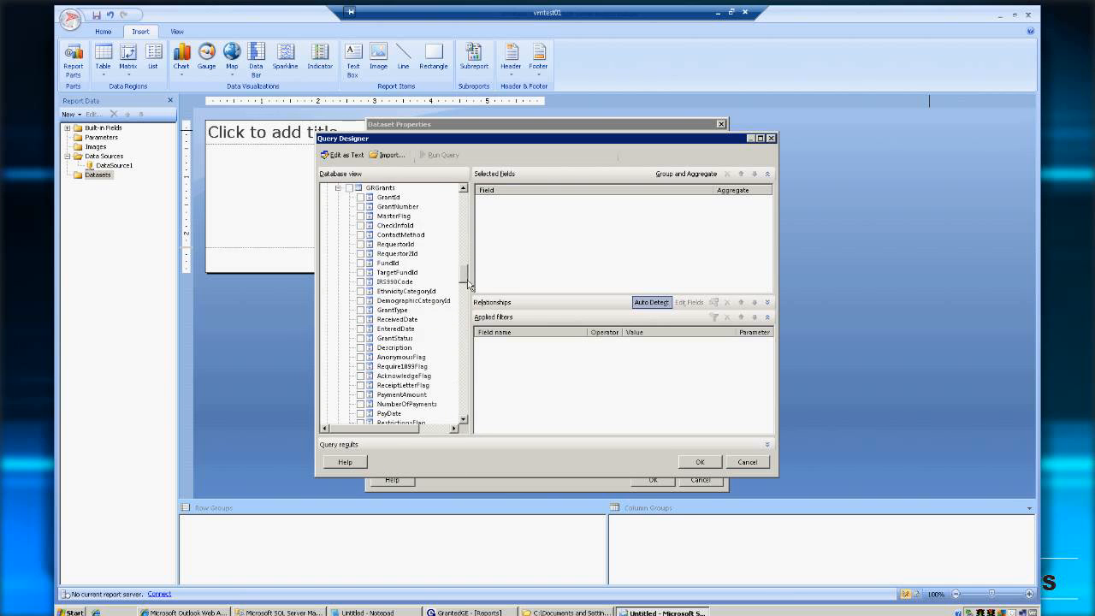
{"action": "left_click", "coordinate": [360, 197]}
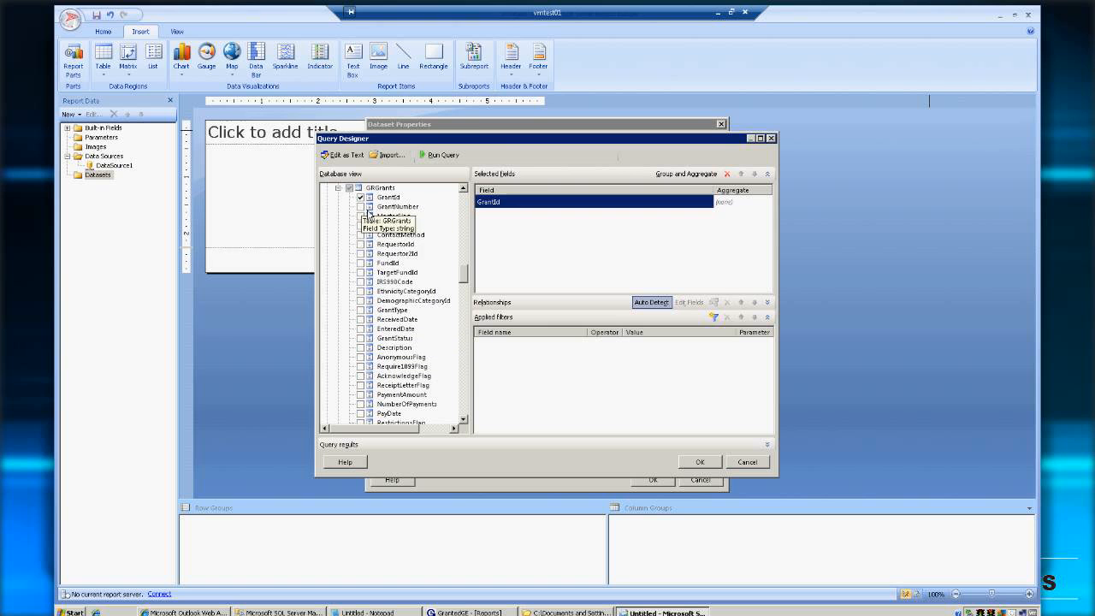
{"action": "left_click", "coordinate": [361, 207]}
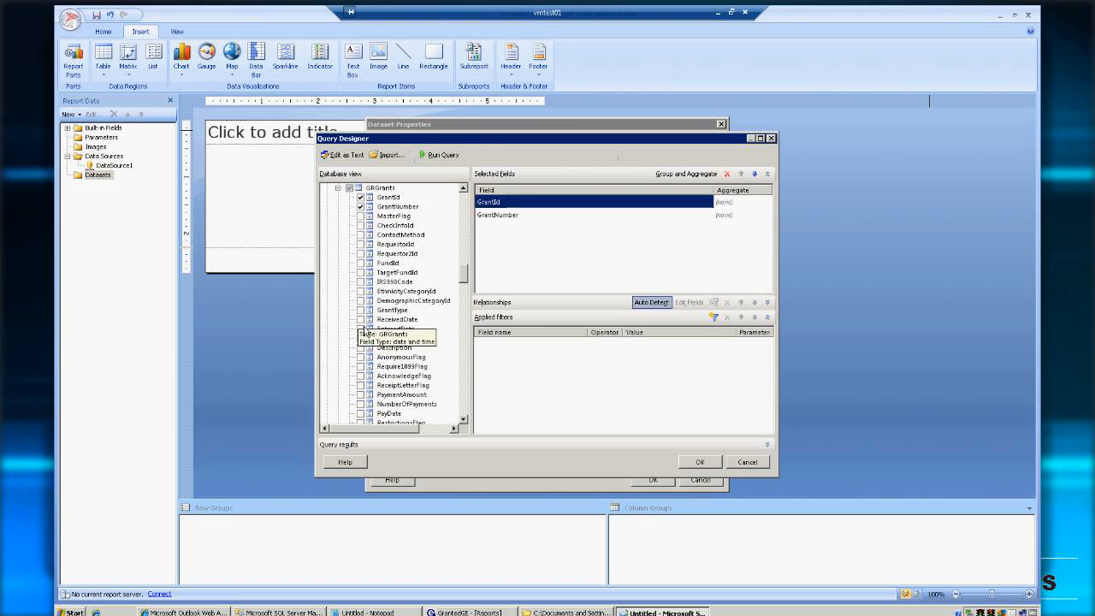
{"action": "left_click", "coordinate": [362, 310]}
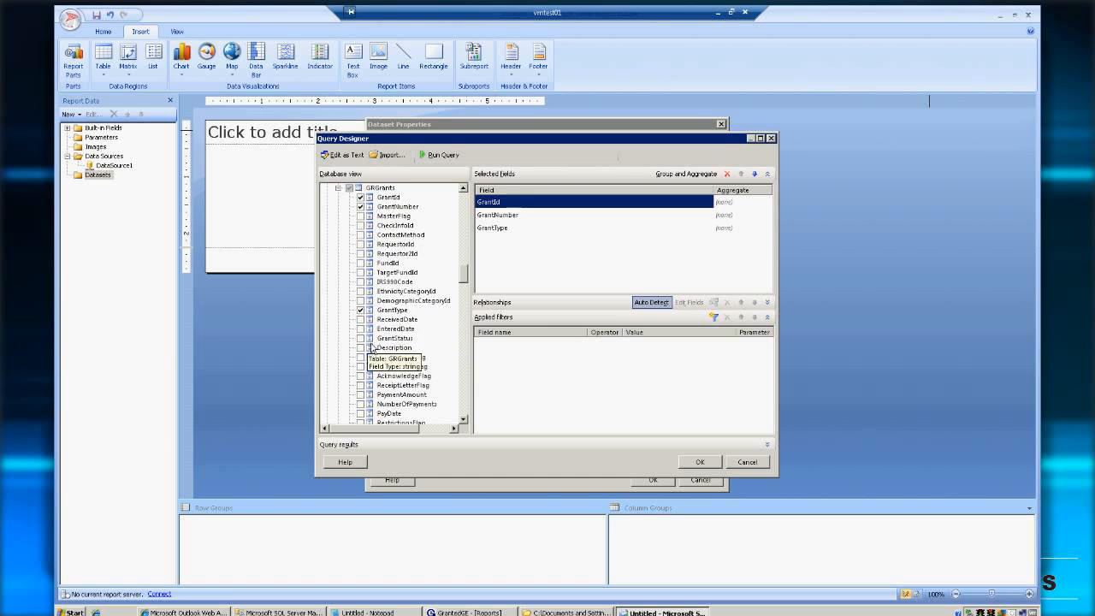
{"action": "left_click", "coordinate": [361, 338]}
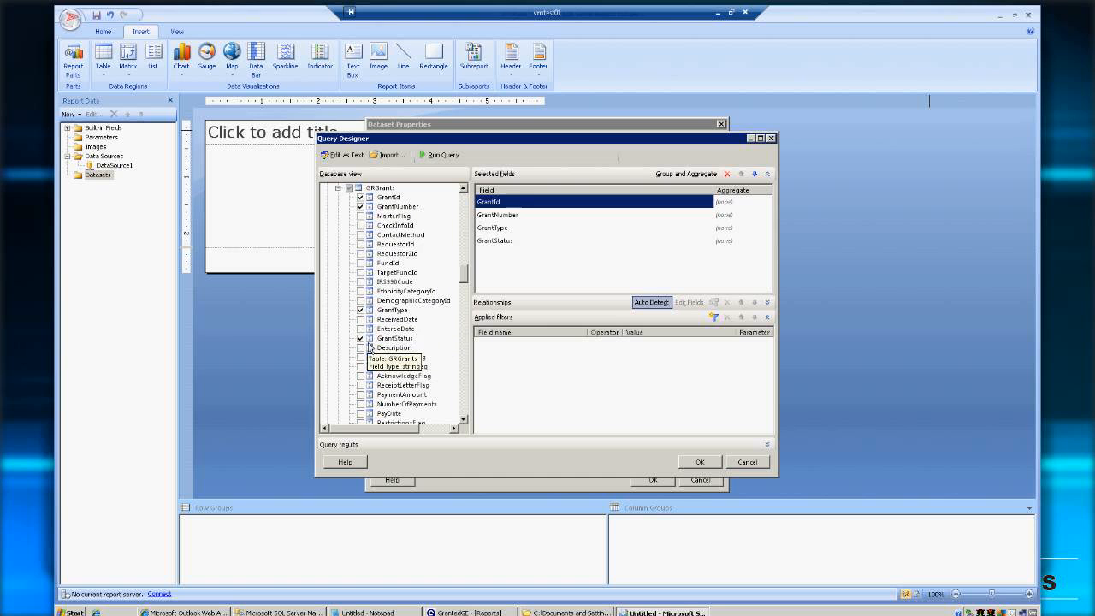
{"action": "left_click", "coordinate": [339, 188]}
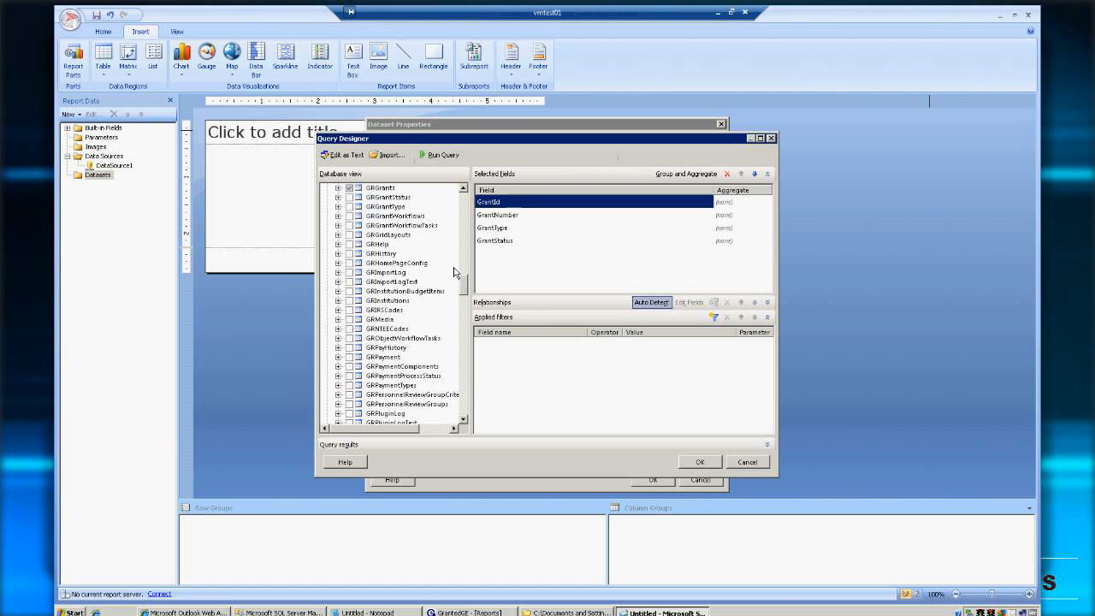
Add PaymentNumber, PayDate and CheckNumber from the GRPayment table and accept the query design
{"action": "left_click_drag", "start_coordinate": [466, 293], "coordinate": [469, 282]}
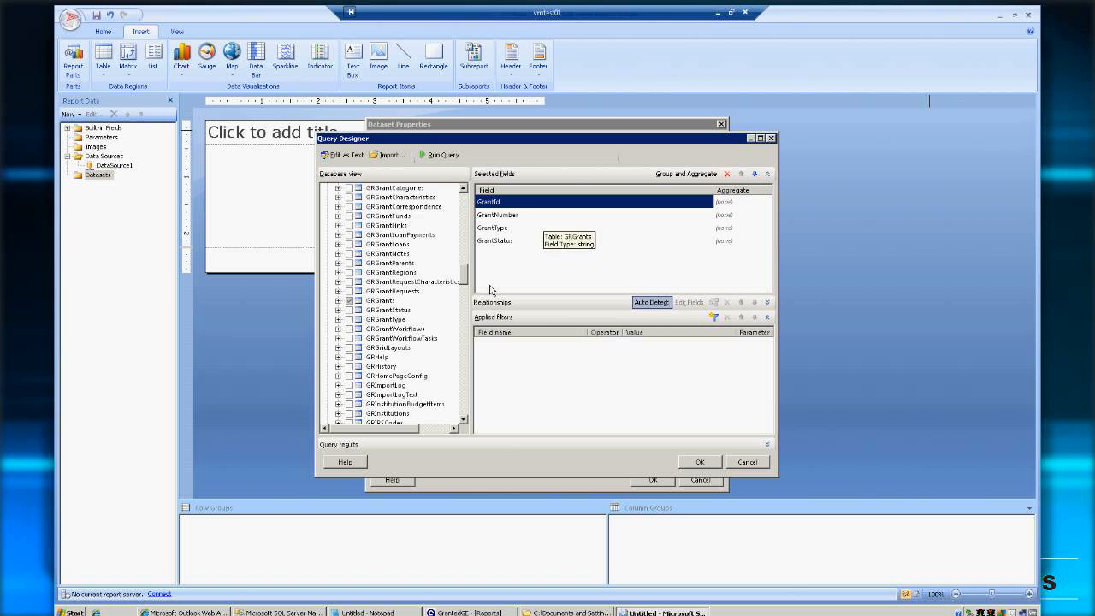
{"action": "scroll", "coordinate": [469, 300], "scroll_direction": "down", "scroll_amount": 4}
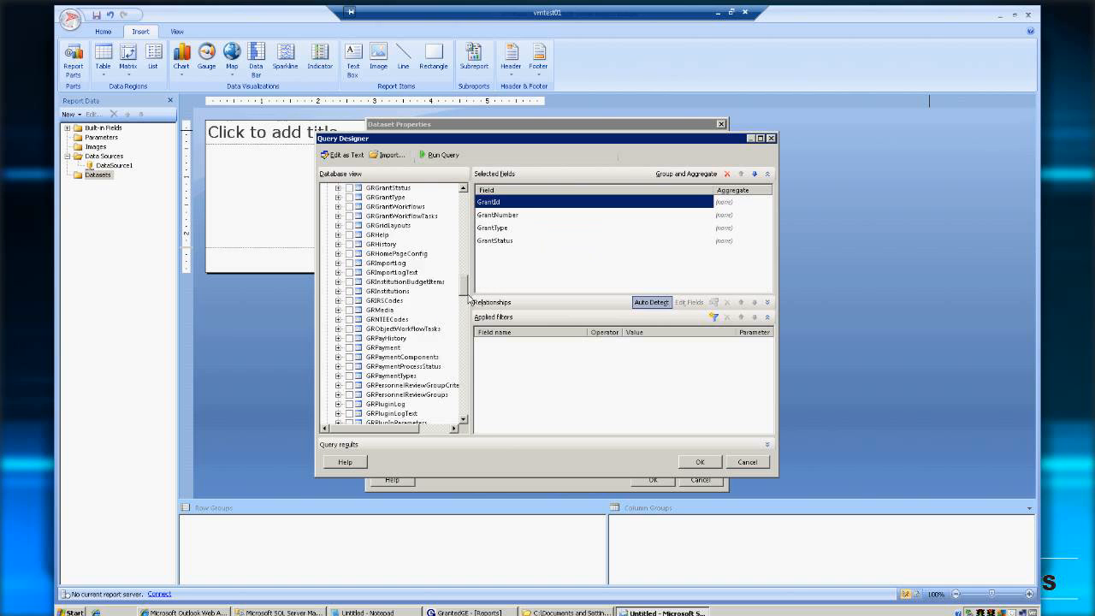
{"action": "scroll", "coordinate": [469, 301], "scroll_direction": "down", "scroll_amount": 1}
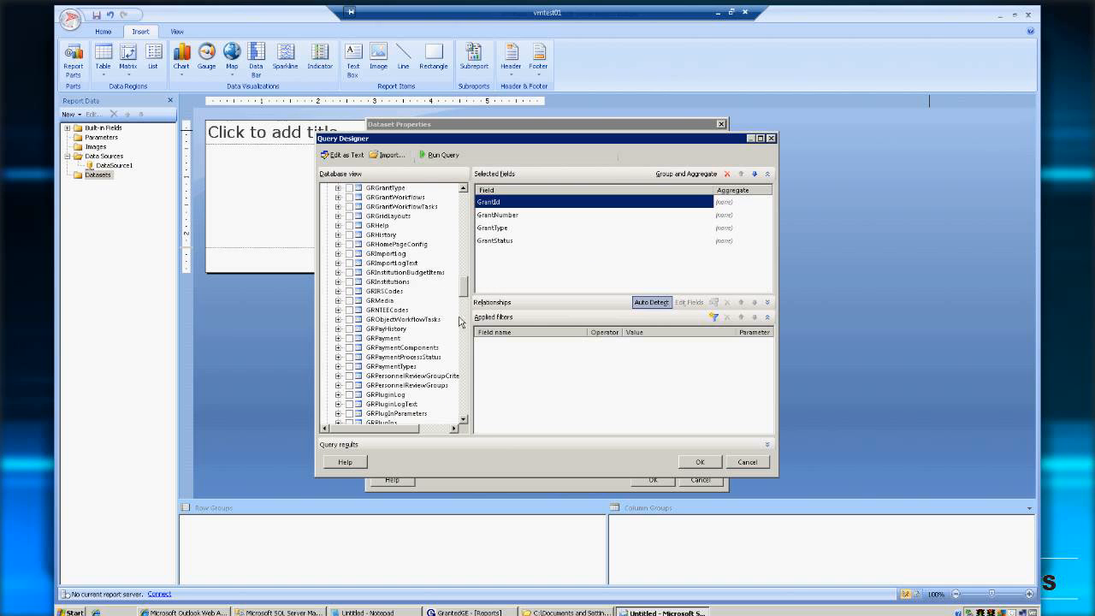
{"action": "left_click", "coordinate": [338, 338]}
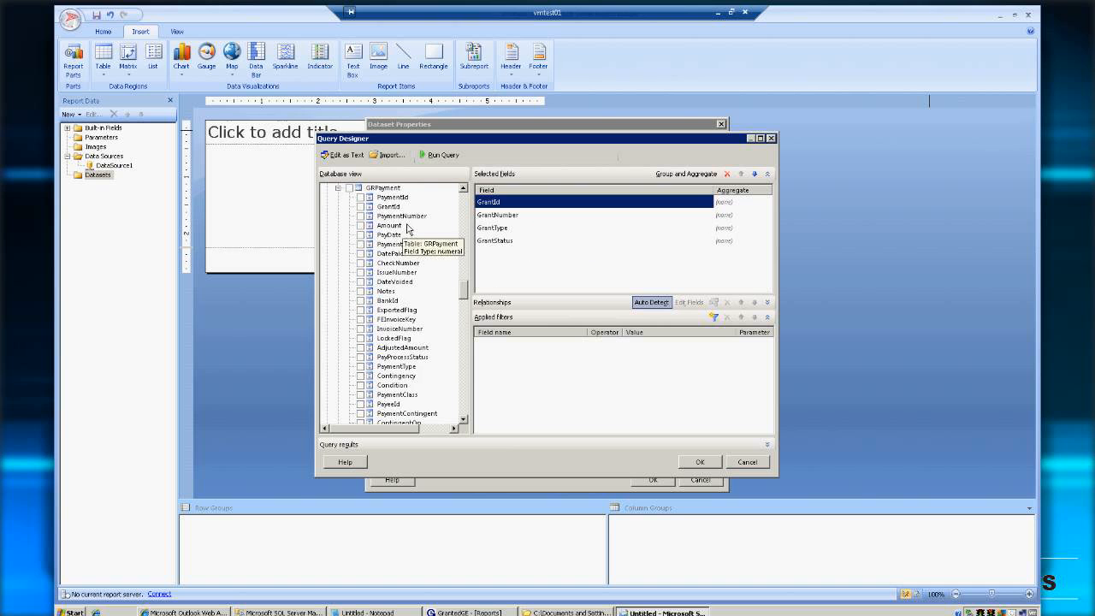
{"action": "left_click", "coordinate": [403, 217]}
{"action": "left_click", "coordinate": [361, 217]}
{"action": "left_click", "coordinate": [361, 234]}
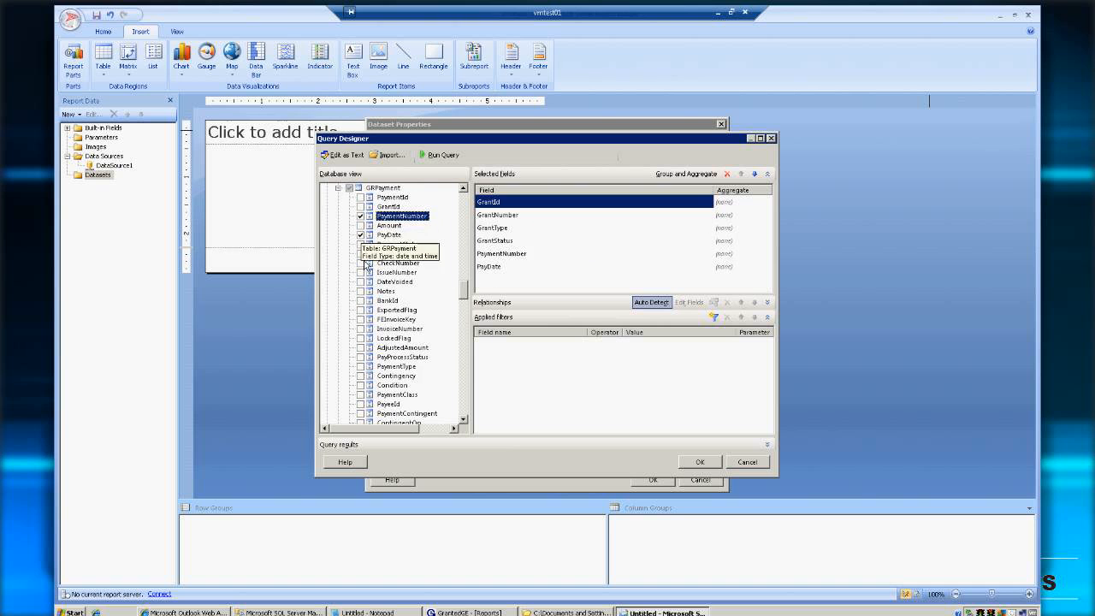
{"action": "left_click", "coordinate": [361, 262]}
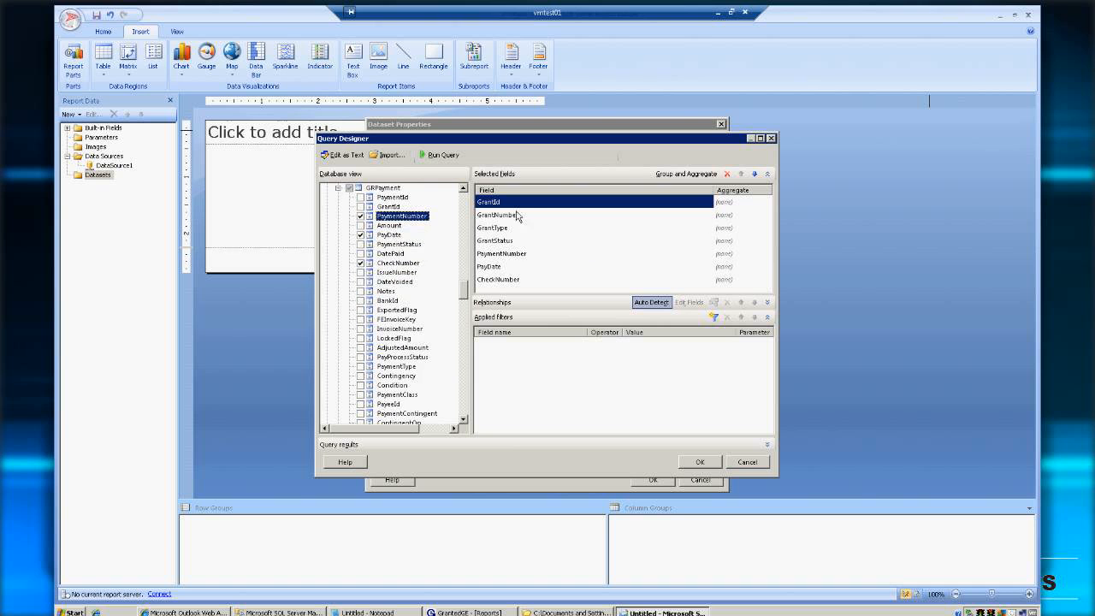
{"action": "left_click", "coordinate": [699, 462]}
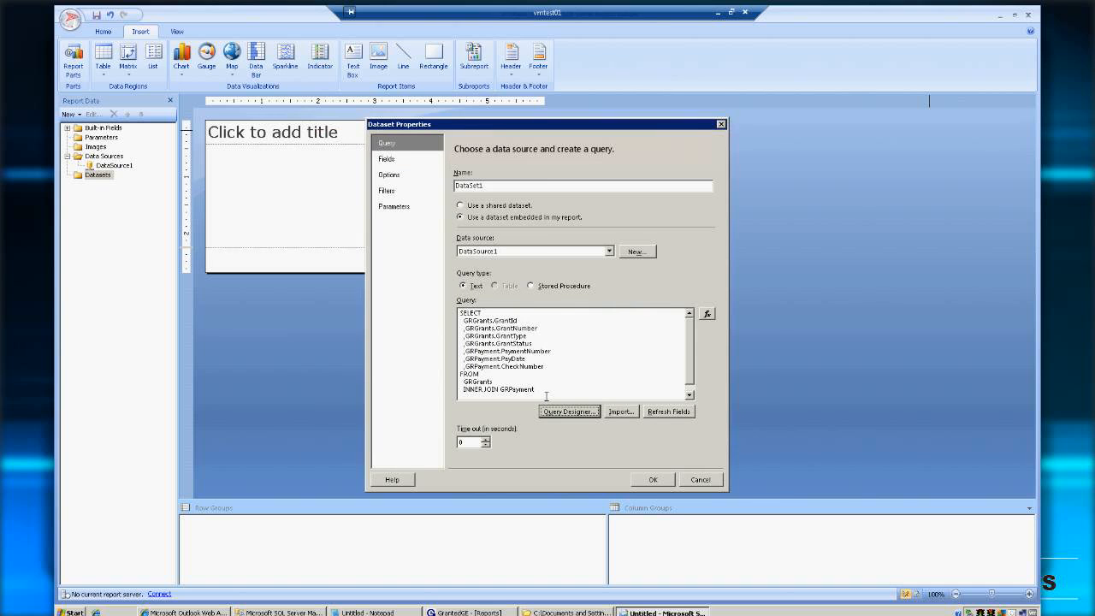
Review the generated SQL query text and its field selection in the Query Designer without making changes
{"action": "left_click", "coordinate": [541, 397]}
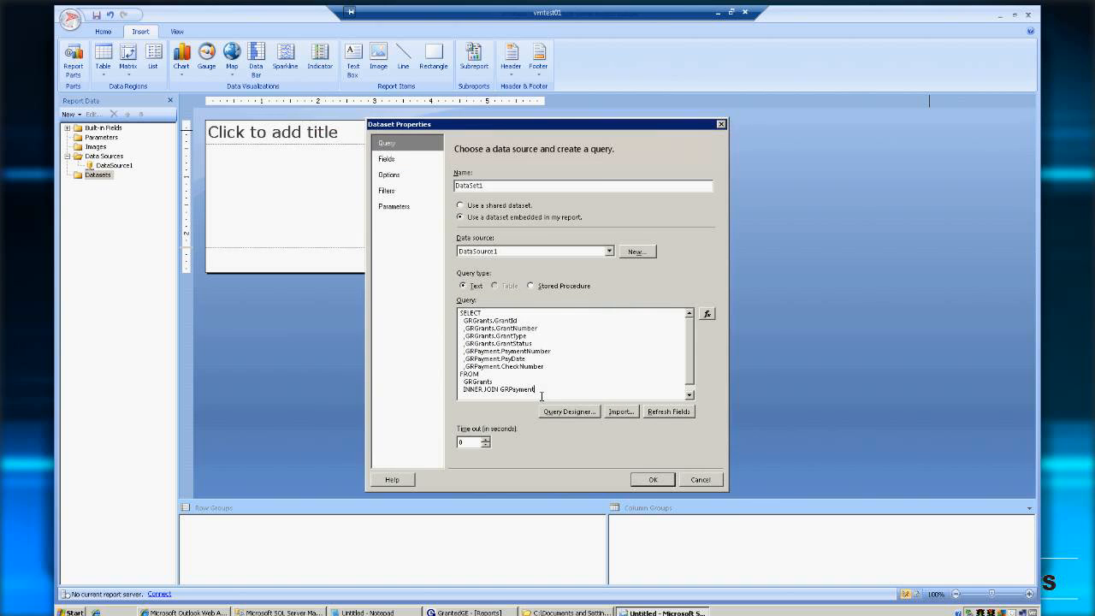
{"action": "left_click", "coordinate": [568, 413]}
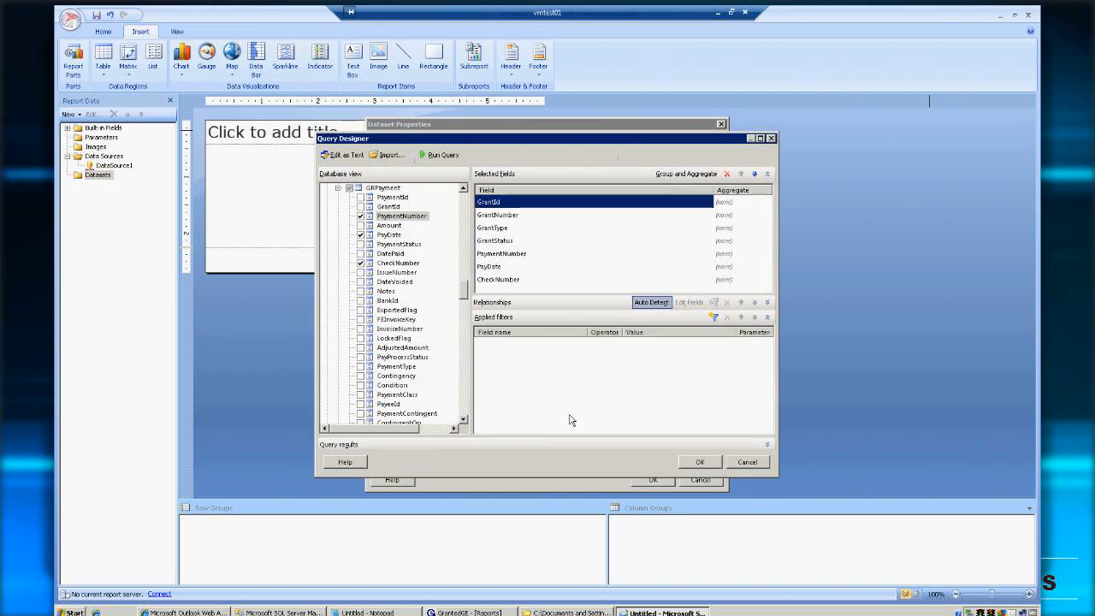
{"action": "left_click", "coordinate": [745, 468]}
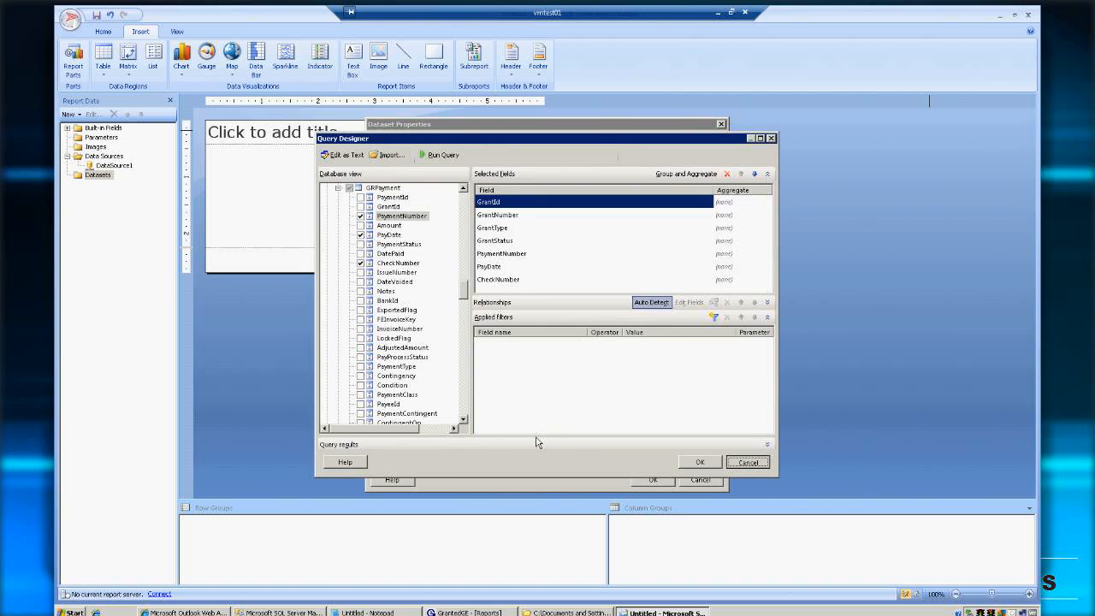
{"action": "left_click_drag", "start_coordinate": [474, 320], "coordinate": [513, 343]}
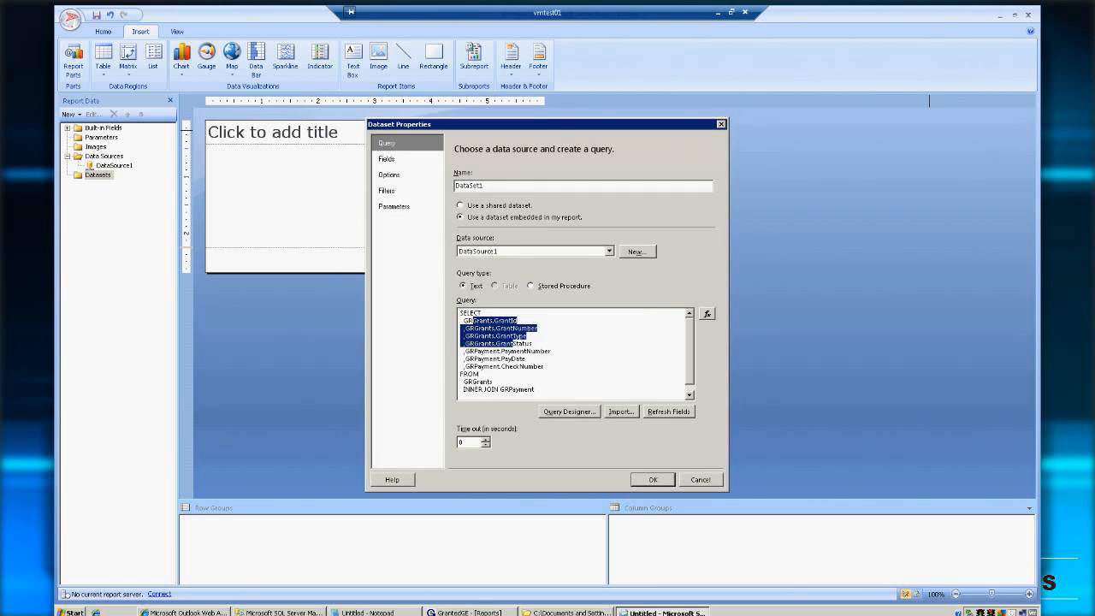
Switch to SQL Server Management Studio and start a new view in the Grants_4.0.0 database
{"action": "left_click", "coordinate": [281, 613]}
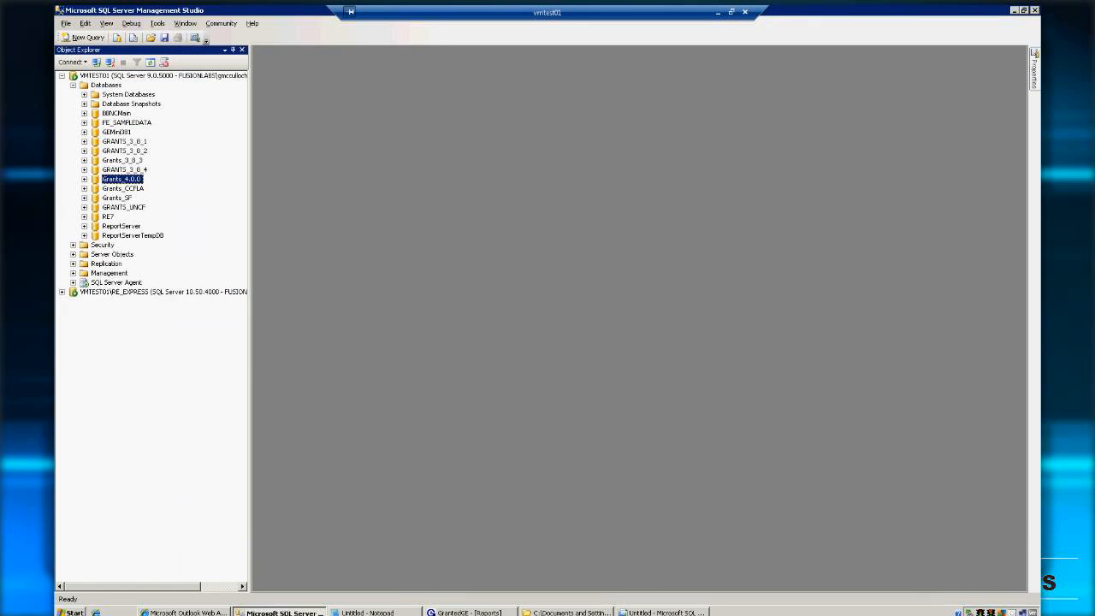
{"action": "left_click", "coordinate": [85, 179]}
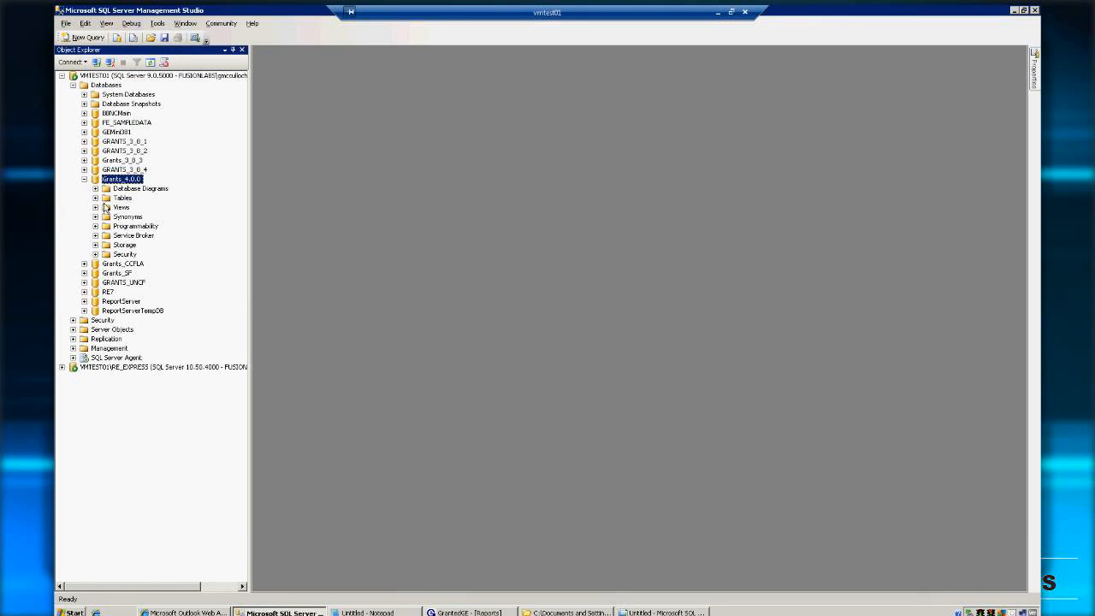
{"action": "left_click", "coordinate": [122, 209]}
{"action": "right_click", "coordinate": [124, 214]}
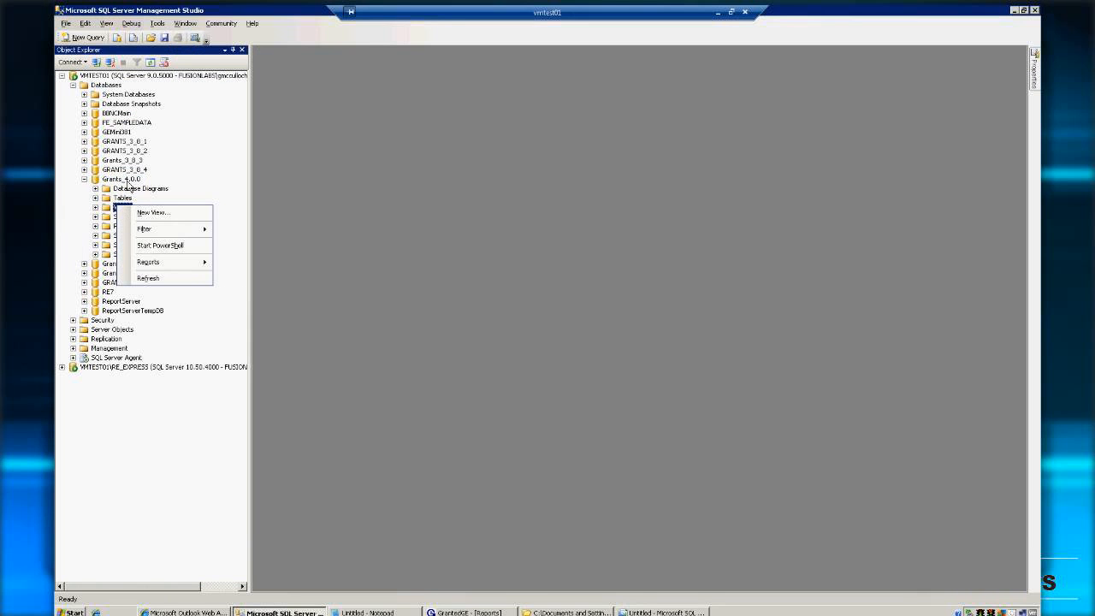
{"action": "left_click", "coordinate": [151, 212]}
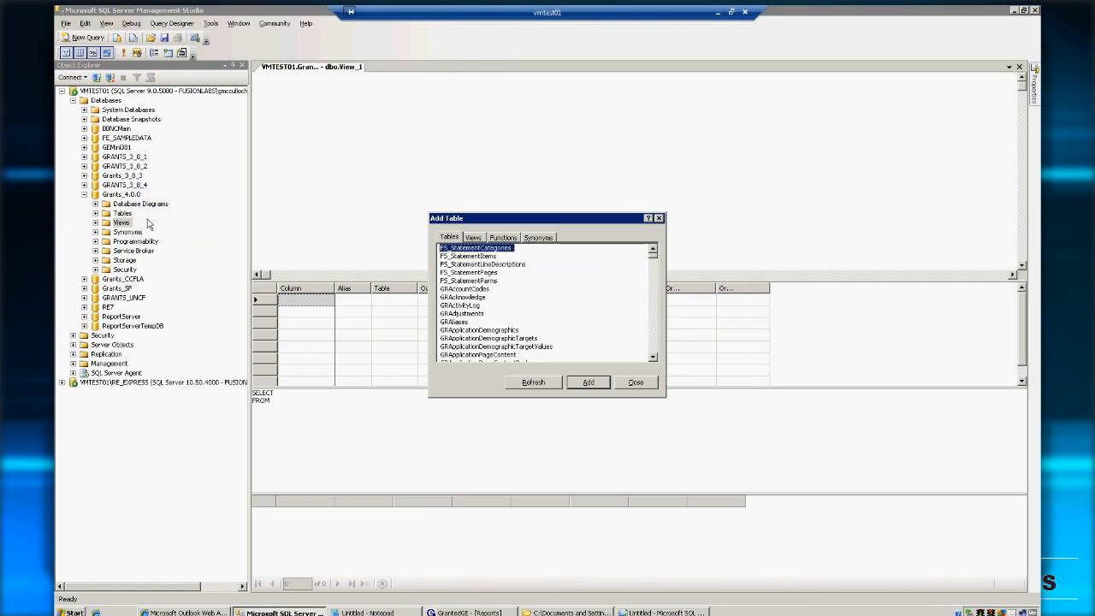
Add the GRGrants table to the new view
{"action": "left_click", "coordinate": [657, 331]}
{"action": "left_click", "coordinate": [656, 330]}
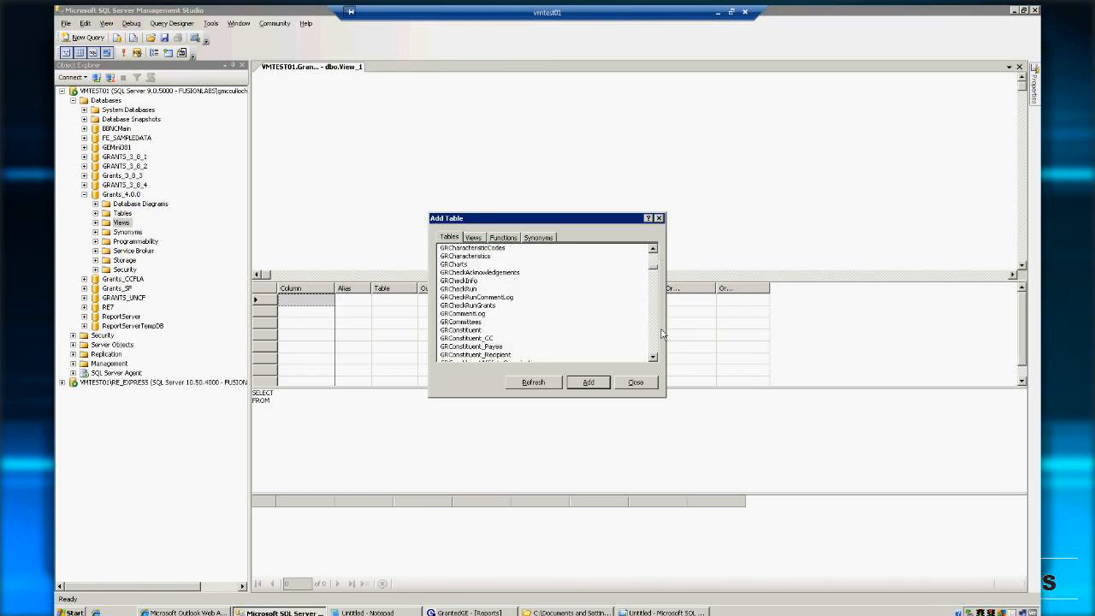
{"action": "left_click", "coordinate": [657, 330]}
{"action": "left_click", "coordinate": [656, 330]}
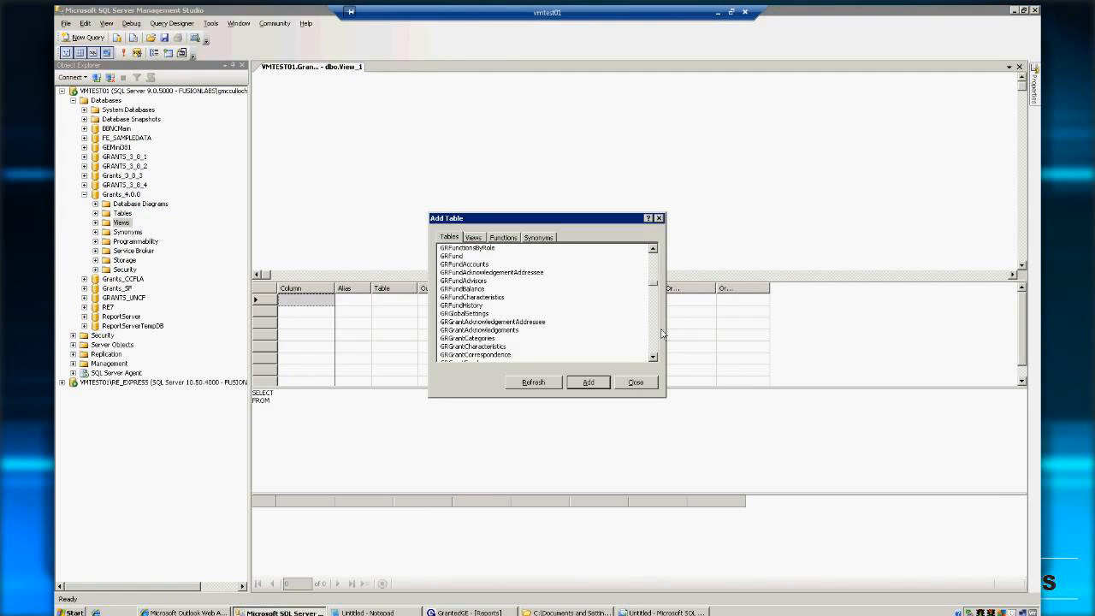
{"action": "left_click", "coordinate": [655, 344]}
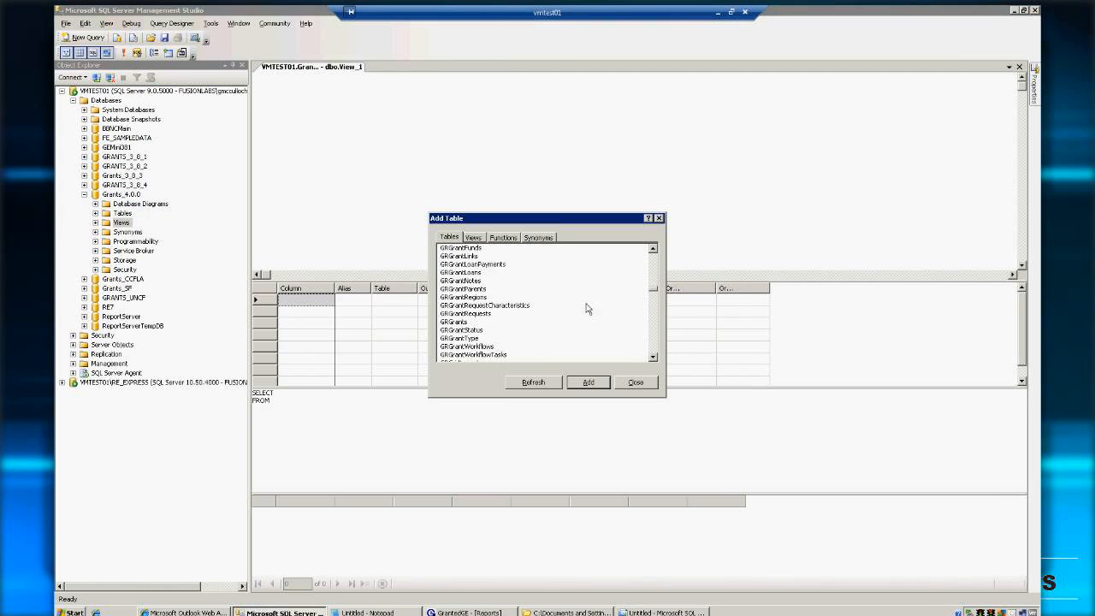
{"action": "double_click", "coordinate": [460, 322]}
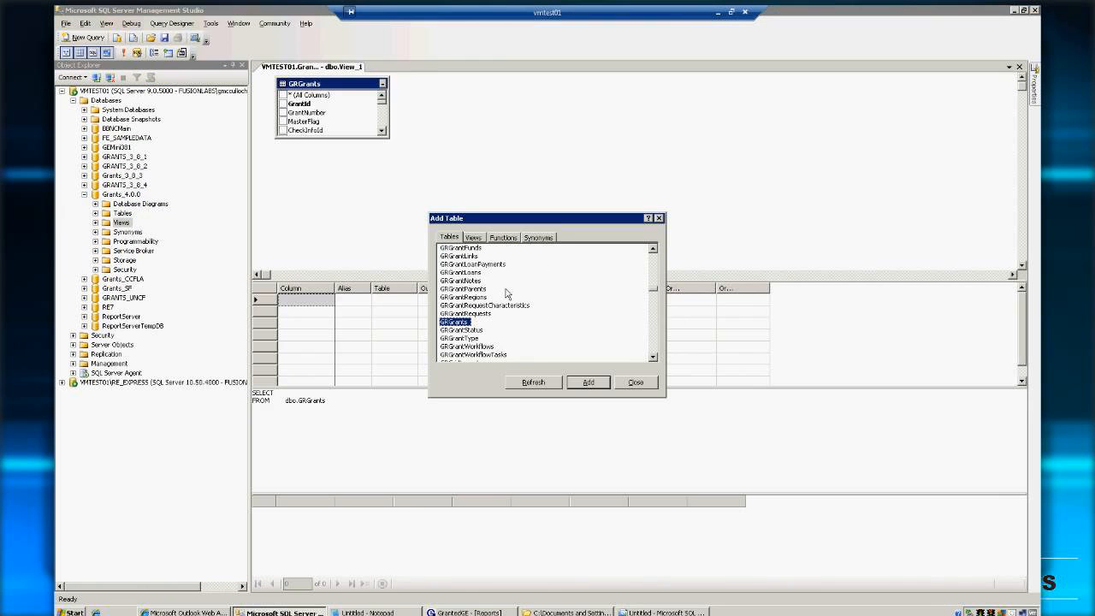
Add the GRGrantFunds table to the view
{"action": "left_click", "coordinate": [656, 250]}
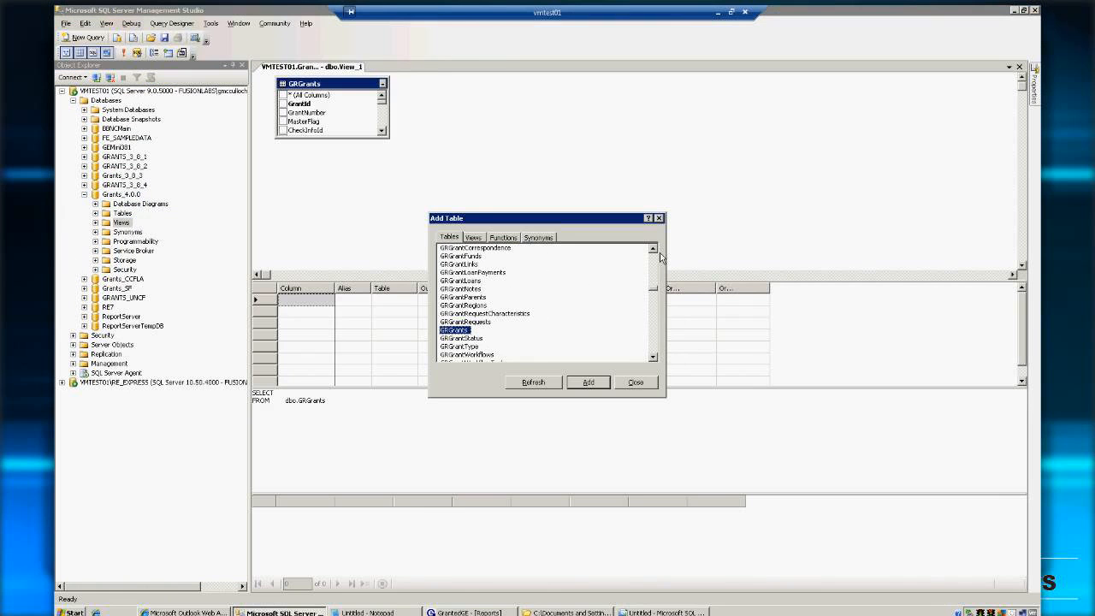
{"action": "left_click", "coordinate": [468, 259]}
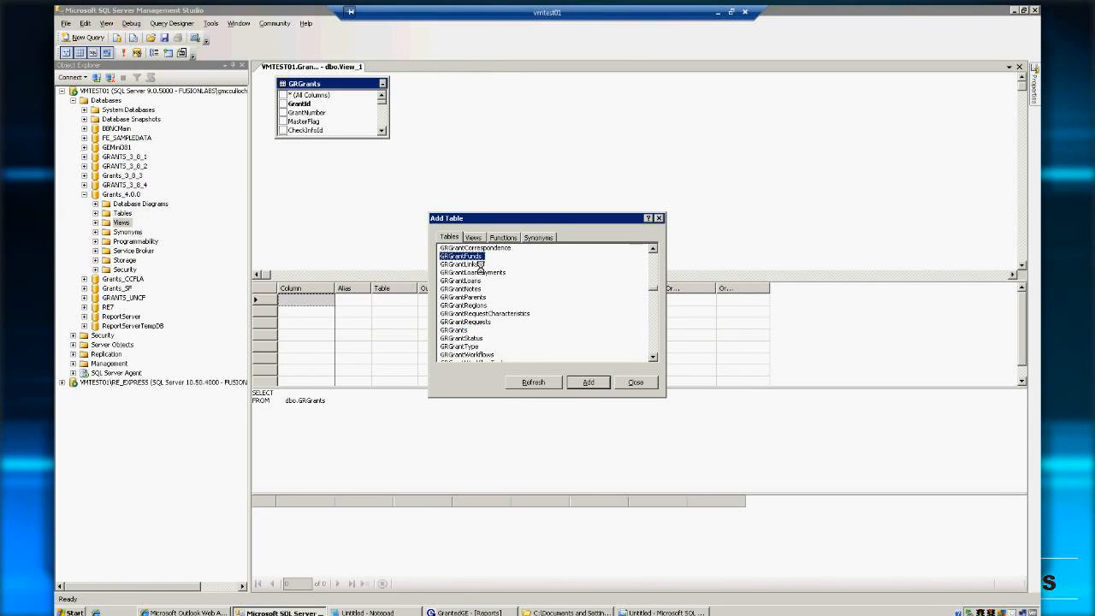
{"action": "double_click", "coordinate": [477, 259]}
Add the GRPayment table to the view and finish adding tables
{"action": "scroll", "coordinate": [661, 329], "scroll_direction": "down", "scroll_amount": 5}
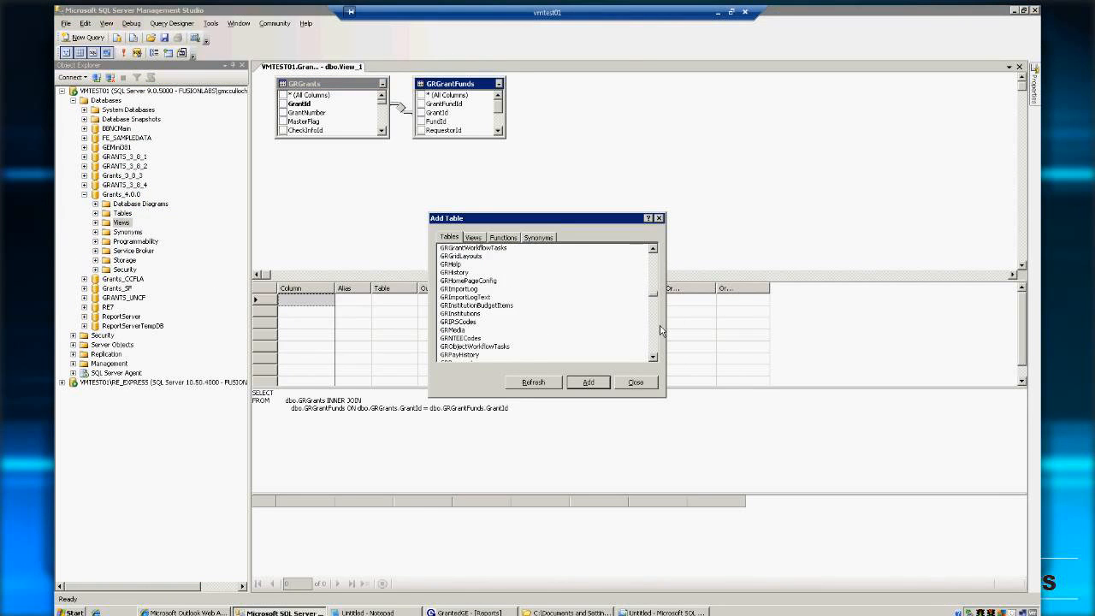
{"action": "scroll", "coordinate": [661, 329], "scroll_direction": "down", "scroll_amount": 5}
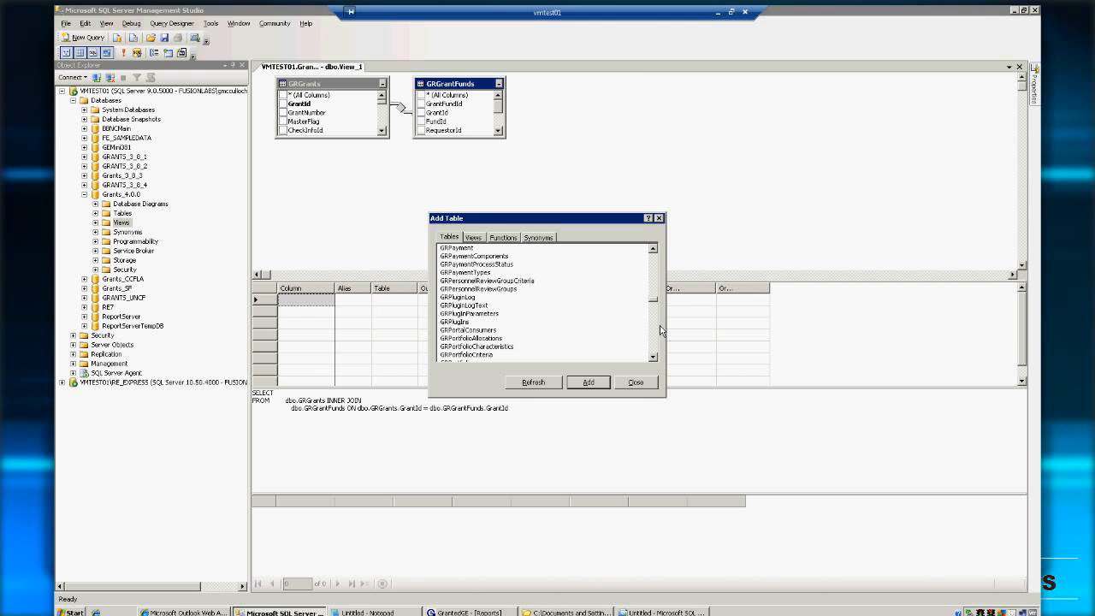
{"action": "left_click", "coordinate": [463, 249]}
{"action": "double_click", "coordinate": [463, 249]}
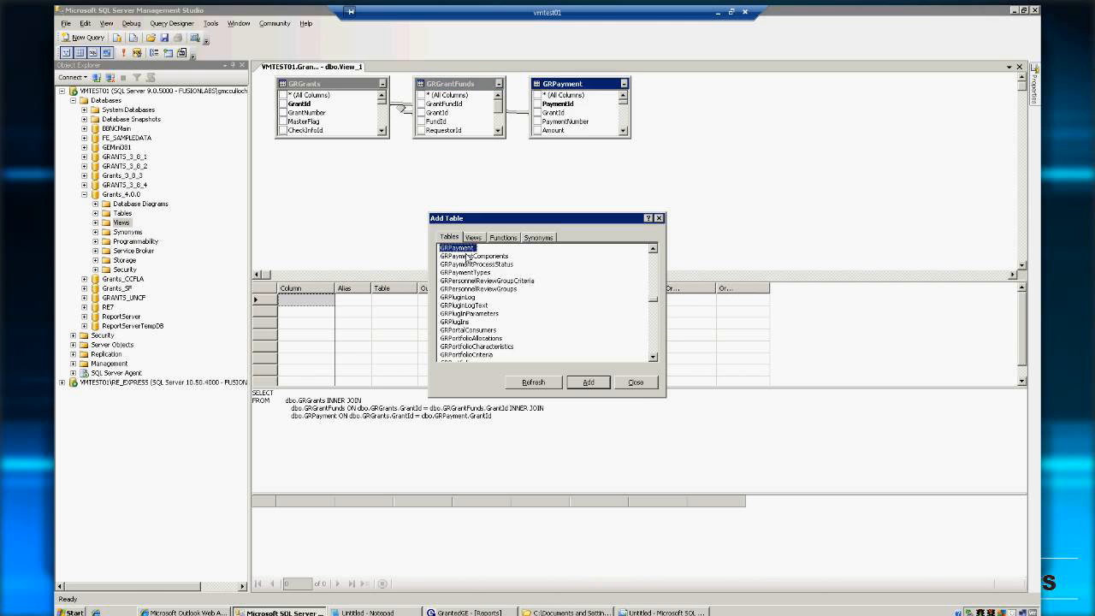
{"action": "left_click", "coordinate": [638, 384]}
Replace the join between GRGrants and GRPayment with one linking GRGrantFunds and GRPayment on GrantId
{"action": "right_click", "coordinate": [522, 113]}
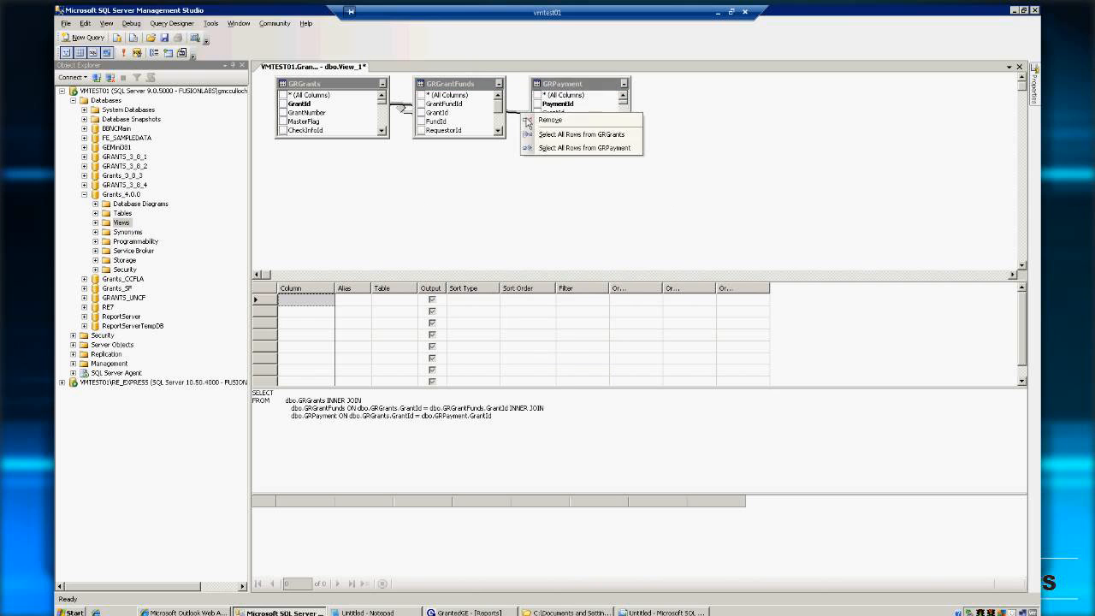
{"action": "left_click", "coordinate": [550, 120]}
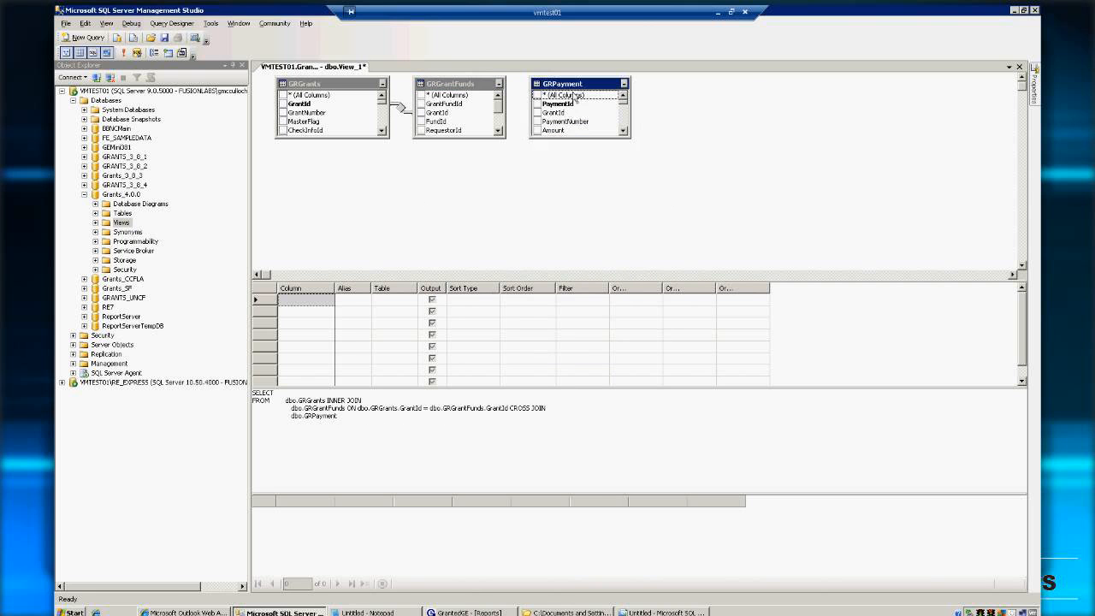
{"action": "left_click_drag", "start_coordinate": [594, 96], "coordinate": [443, 114]}
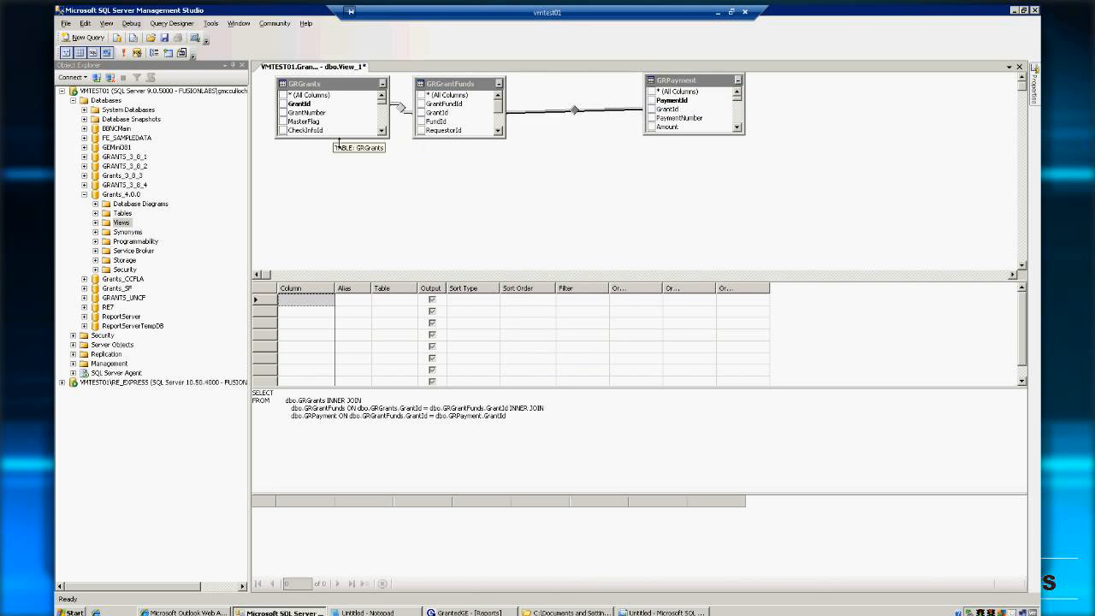
Enlarge the GRGrants table box and output its GrantId, GrantNumber, GrantType and GrantStatus columns
{"action": "left_click_drag", "start_coordinate": [342, 137], "coordinate": [339, 187]}
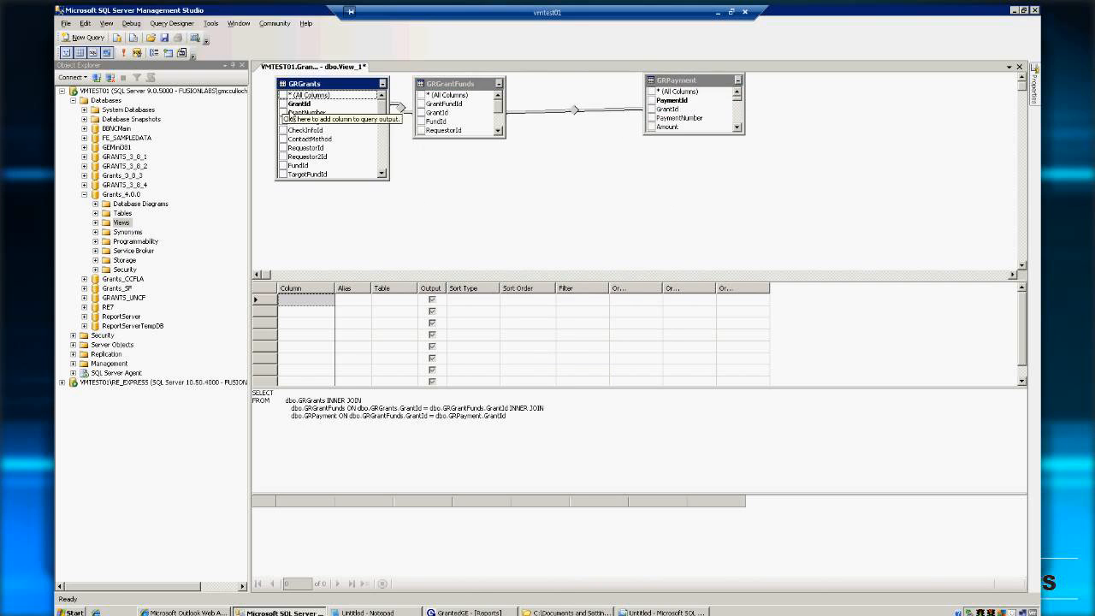
{"action": "left_click", "coordinate": [284, 103]}
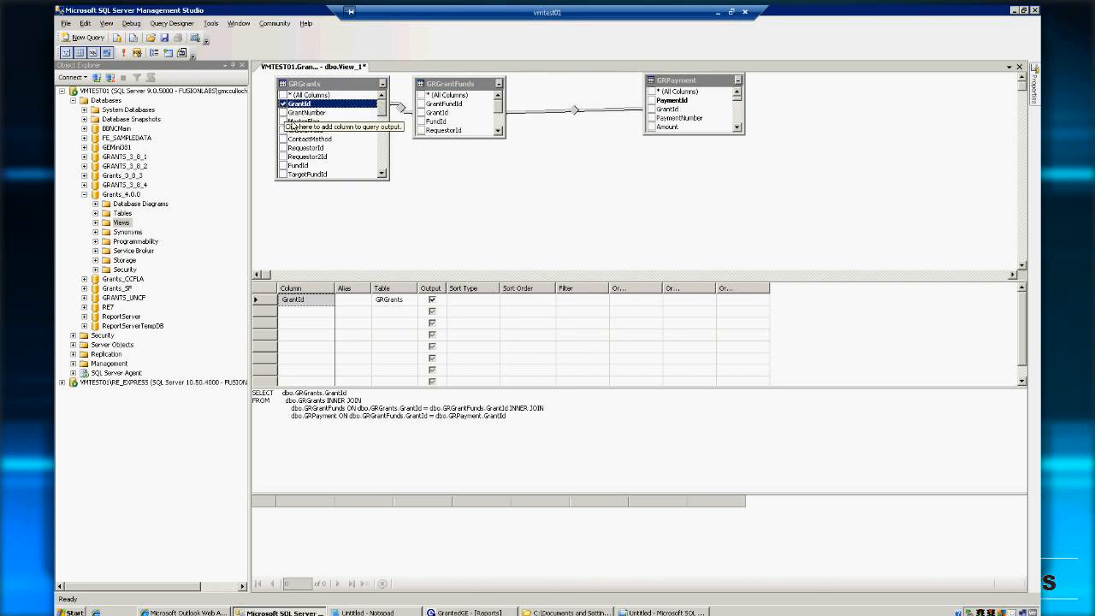
{"action": "left_click", "coordinate": [283, 112]}
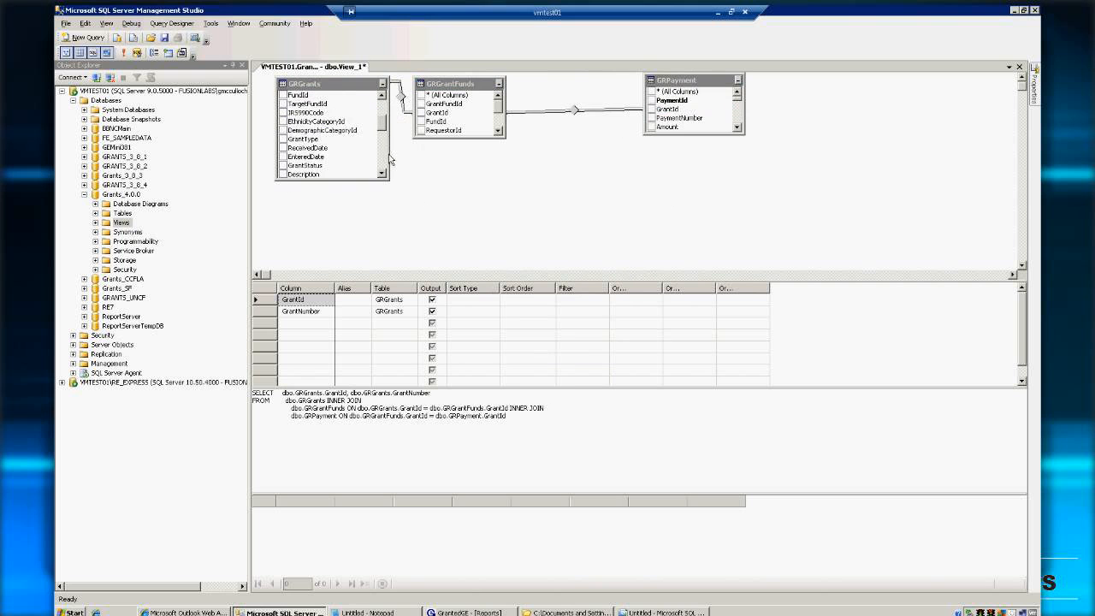
{"action": "scroll", "coordinate": [385, 159], "scroll_direction": "down", "scroll_amount": 3}
{"action": "left_click", "coordinate": [283, 138]}
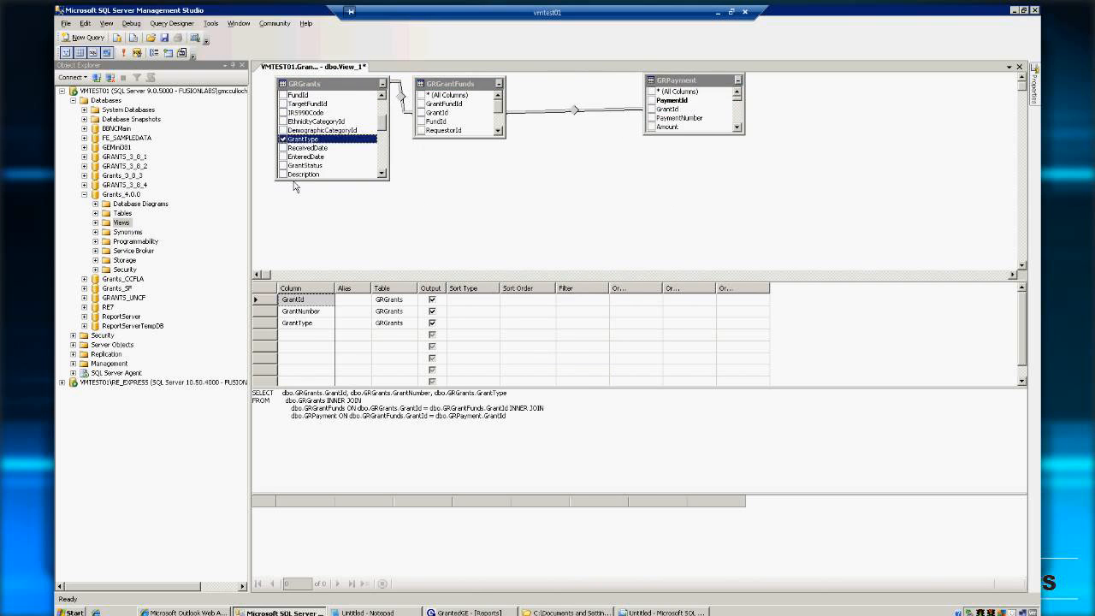
{"action": "left_click", "coordinate": [283, 165]}
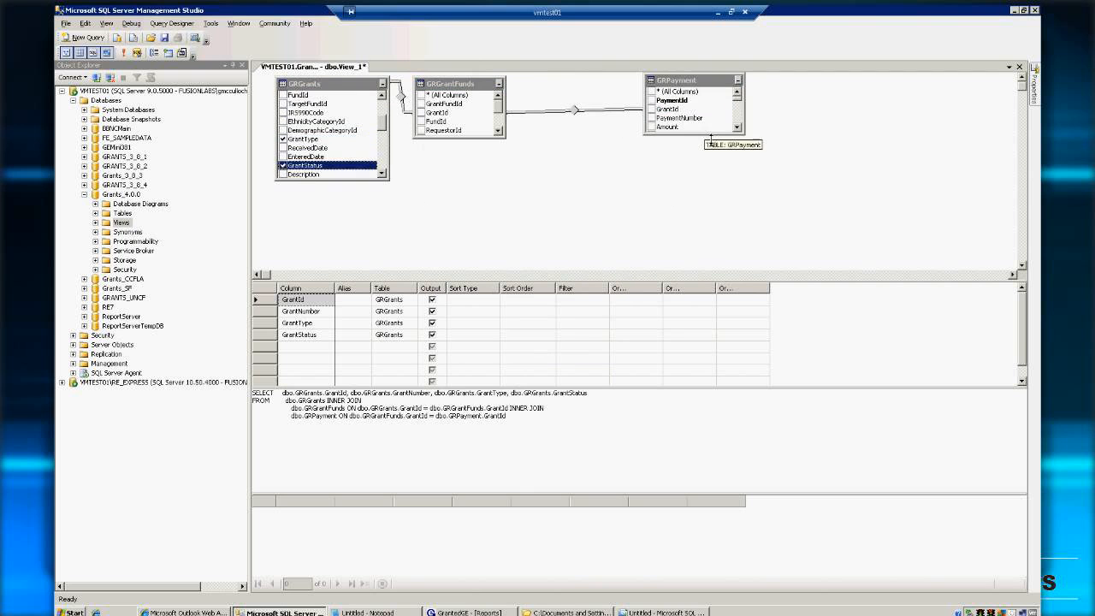
Enlarge the GRPayment table box and output its CheckNumber and AdjustedAmount columns
{"action": "left_click_drag", "start_coordinate": [709, 134], "coordinate": [711, 249]}
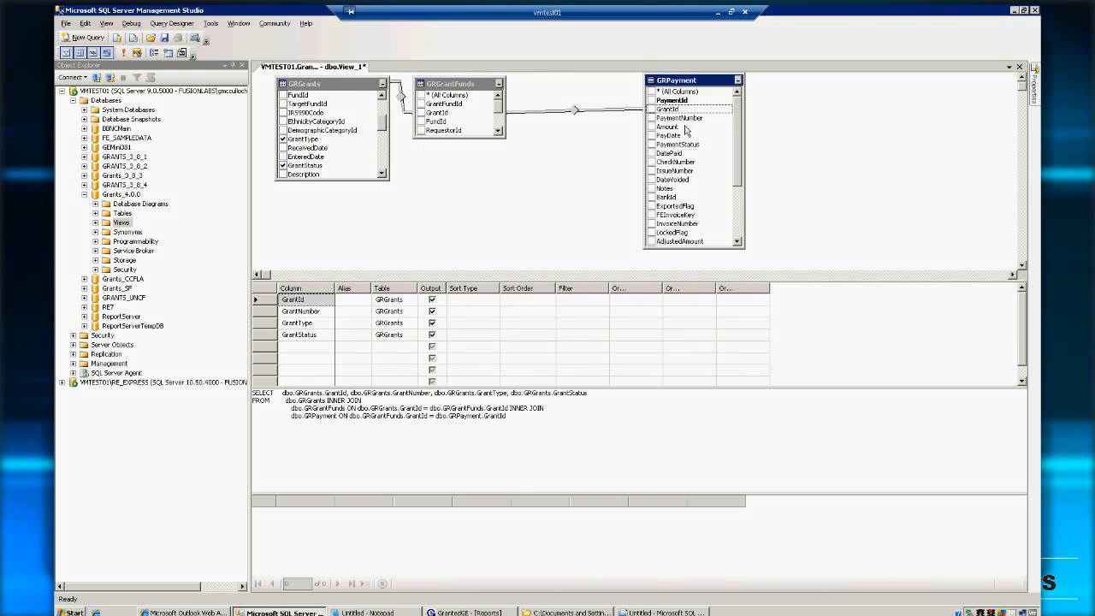
{"action": "left_click", "coordinate": [652, 162]}
{"action": "left_click", "coordinate": [652, 242]}
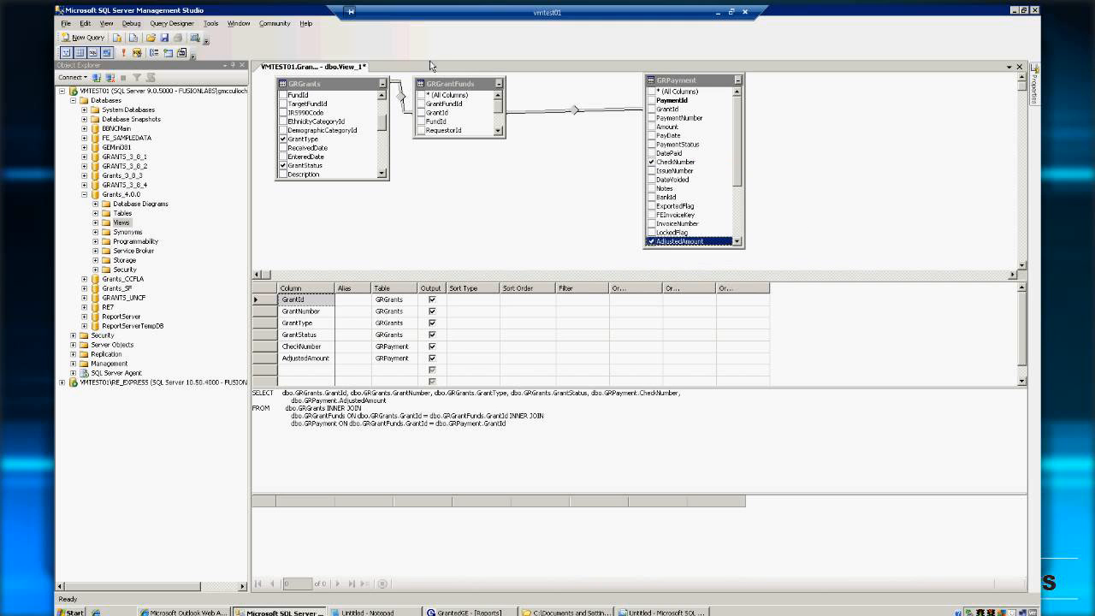
Make both joins outer joins, selecting all rows from GRGrants in the first and all rows from GRGrantFunds in the second
{"action": "left_click", "coordinate": [472, 92]}
{"action": "left_click_drag", "start_coordinate": [470, 89], "coordinate": [509, 100]}
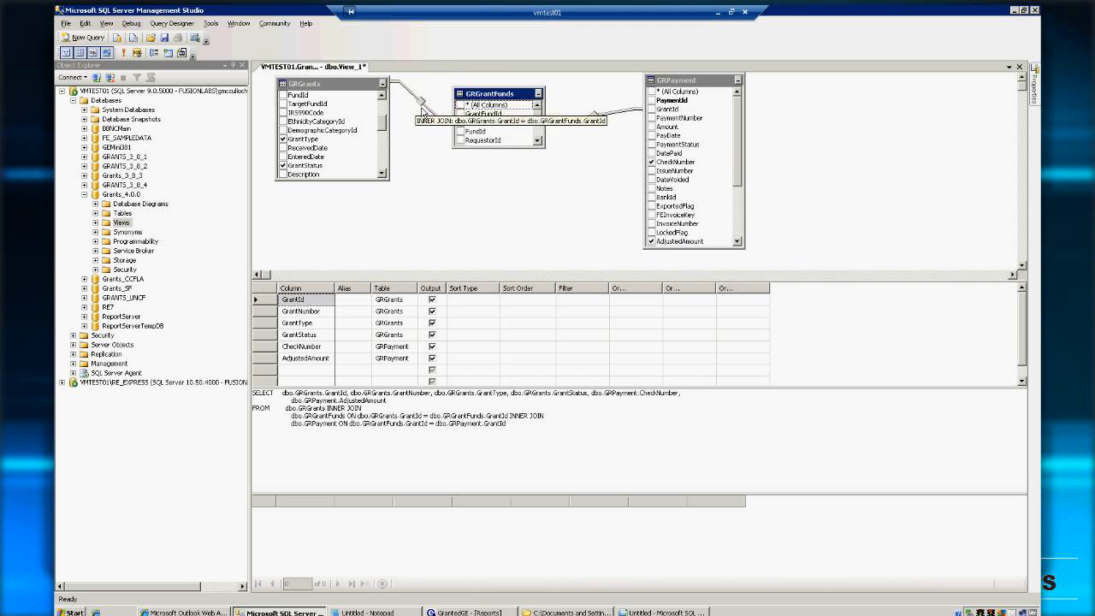
{"action": "right_click", "coordinate": [420, 103]}
{"action": "left_click", "coordinate": [456, 124]}
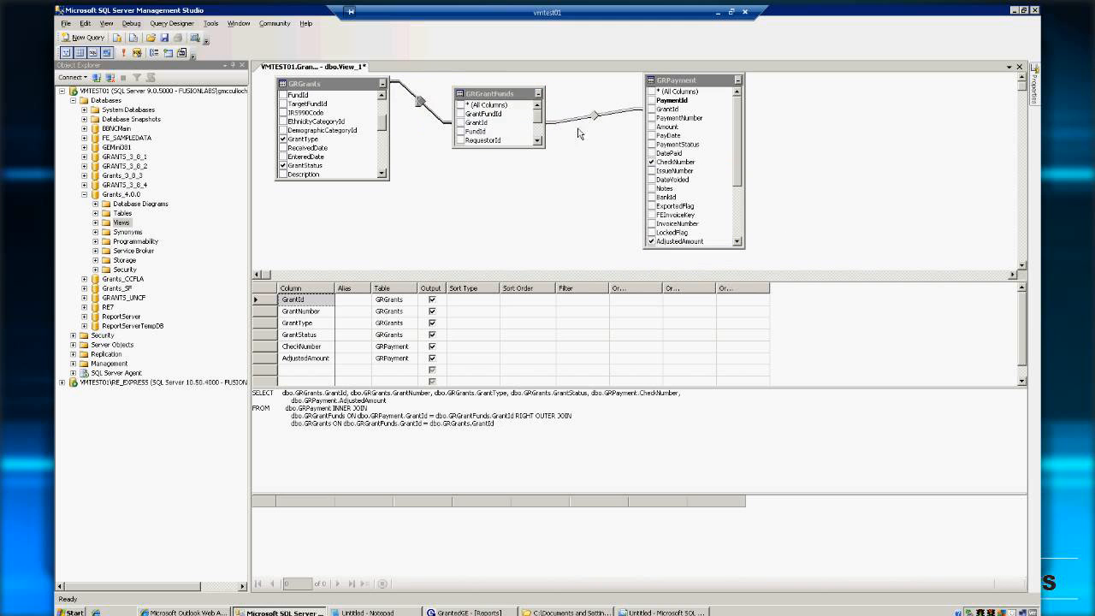
{"action": "right_click", "coordinate": [594, 115]}
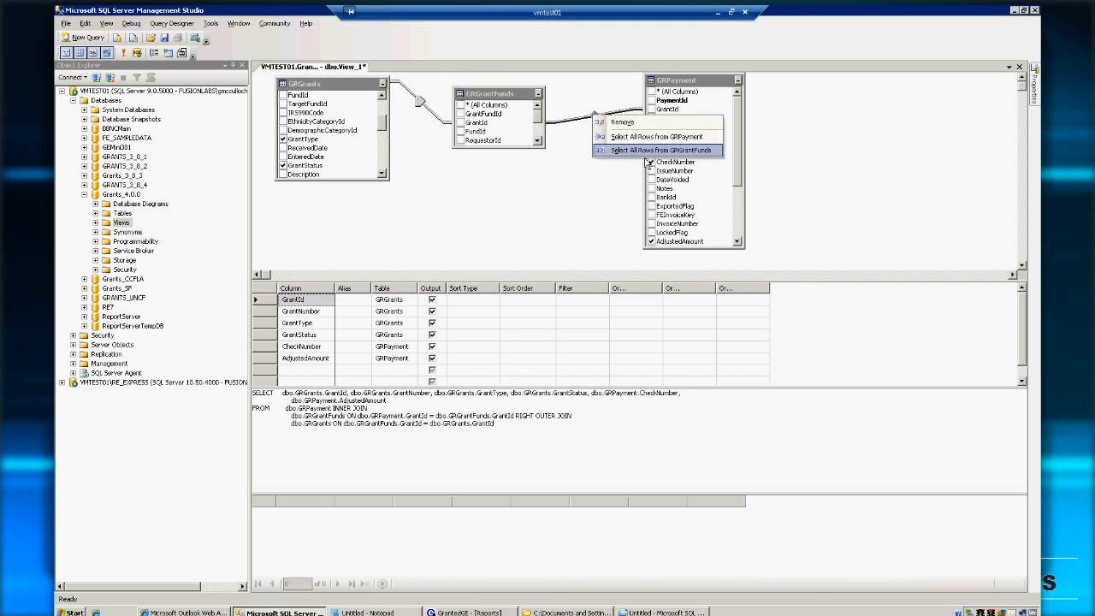
{"action": "left_click", "coordinate": [659, 150]}
Copy the view's complete SELECT statement from the SQL text
{"action": "left_click_drag", "start_coordinate": [495, 424], "coordinate": [225, 377]}
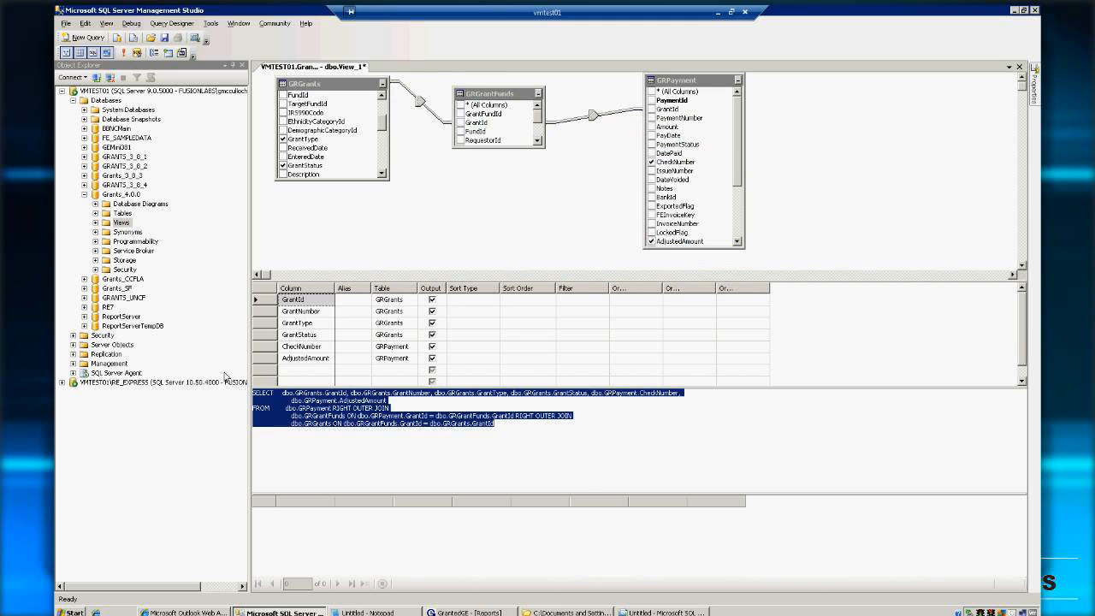
{"action": "right_click", "coordinate": [344, 412]}
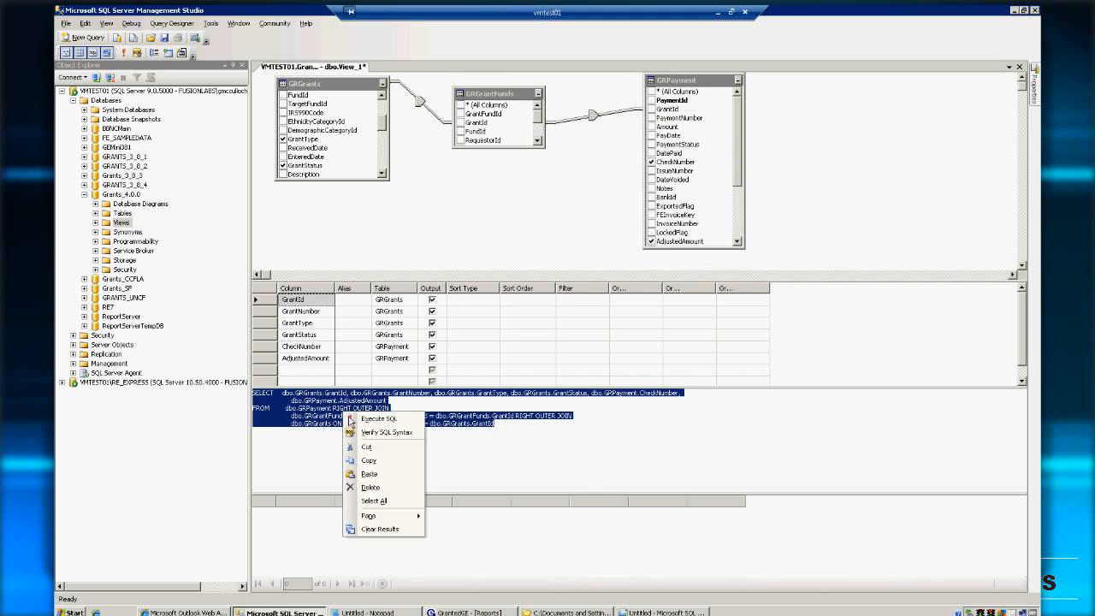
{"action": "left_click", "coordinate": [370, 460]}
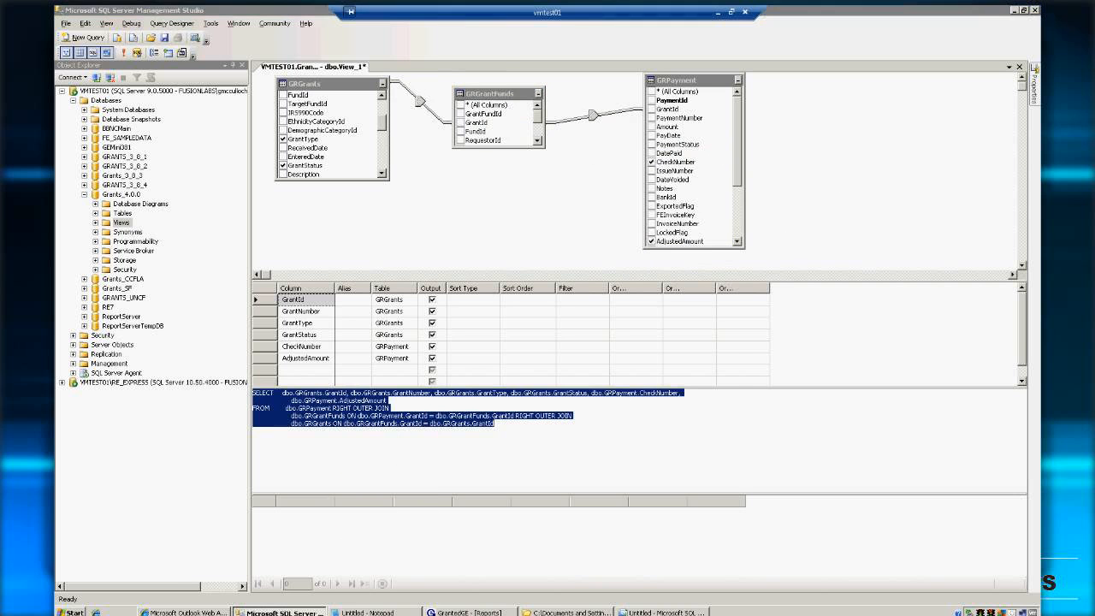
Switch to Report Builder, replace DataSet1's query text with the copied SQL statement, and accept the dataset
{"action": "key", "text": "alt+Tab"}
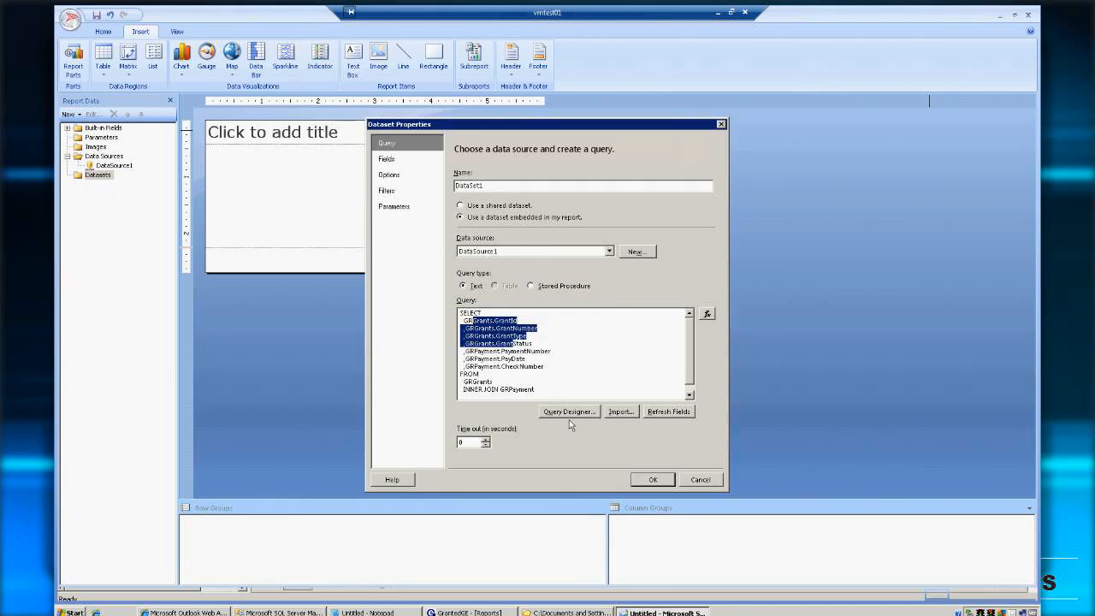
{"action": "left_click", "coordinate": [569, 412]}
{"action": "left_click", "coordinate": [354, 159]}
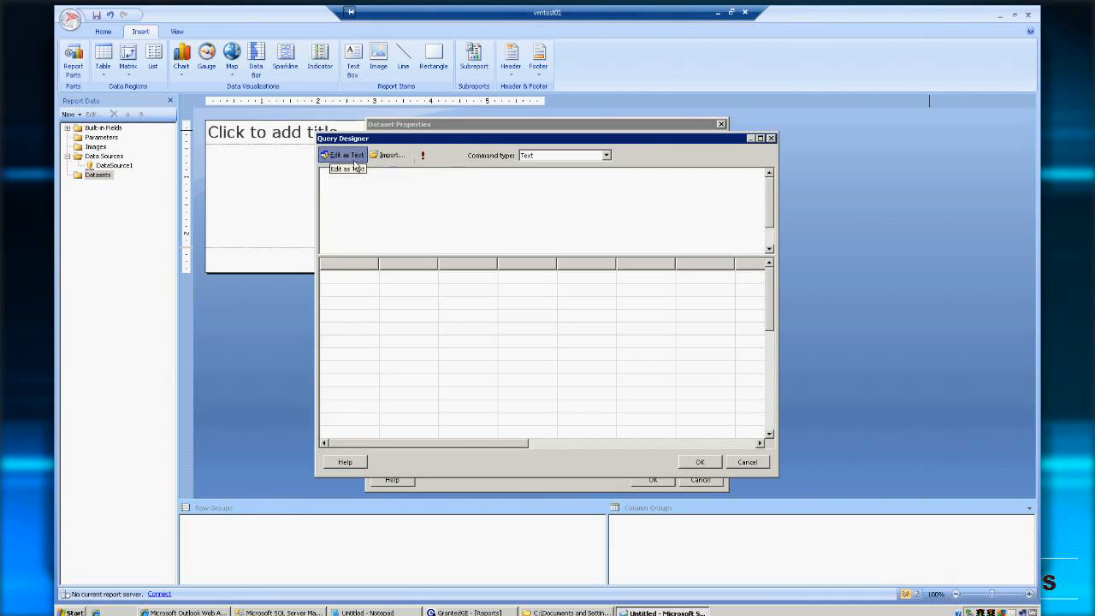
{"action": "key", "text": "Delete"}
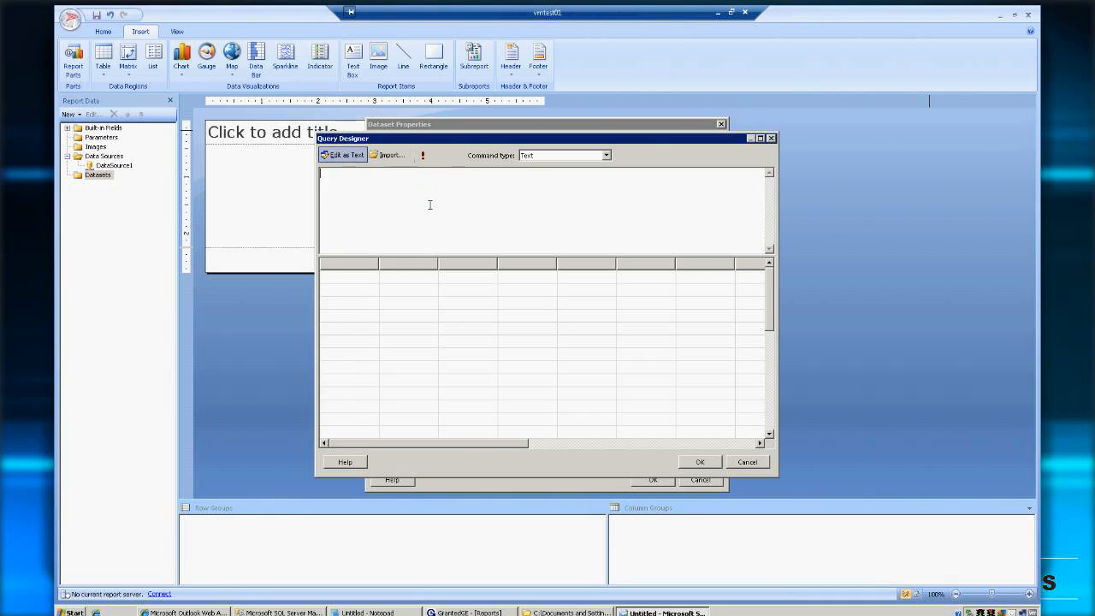
{"action": "key", "text": "ctrl+v"}
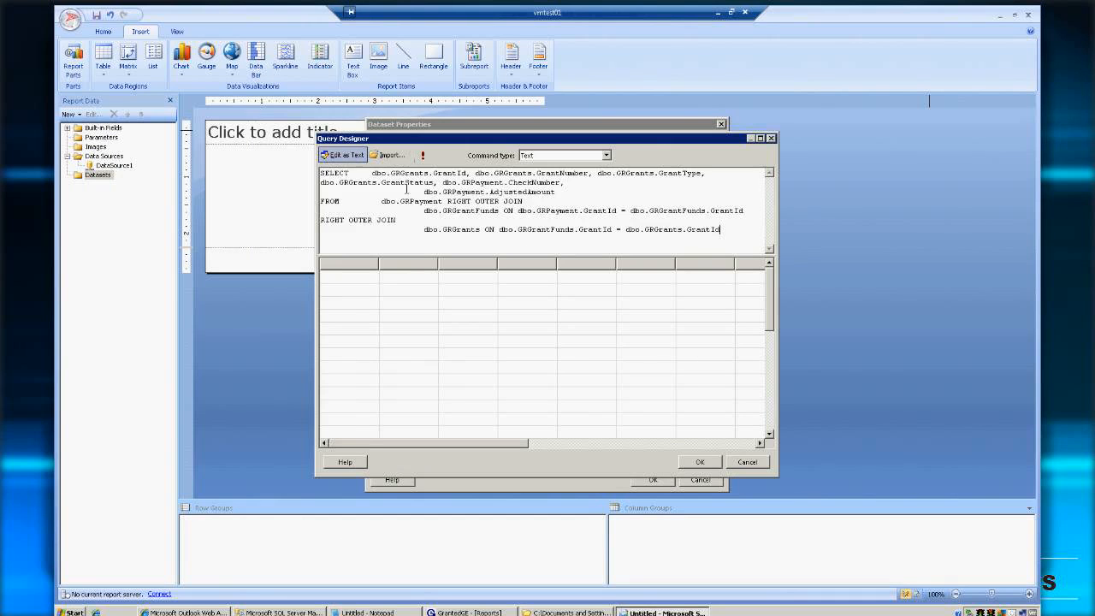
{"action": "left_click", "coordinate": [700, 462]}
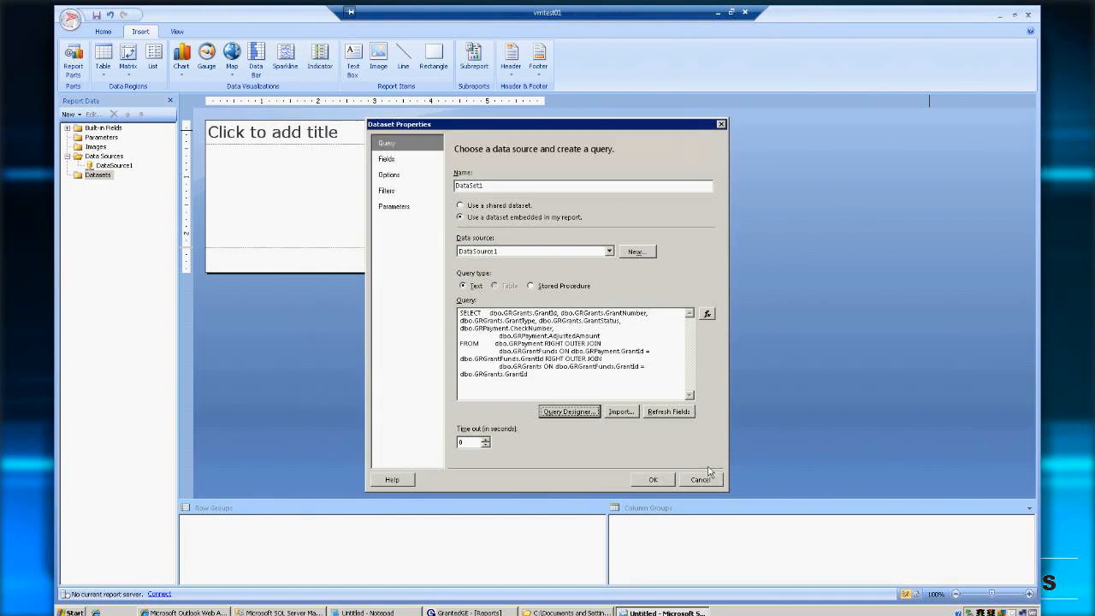
{"action": "left_click", "coordinate": [657, 481]}
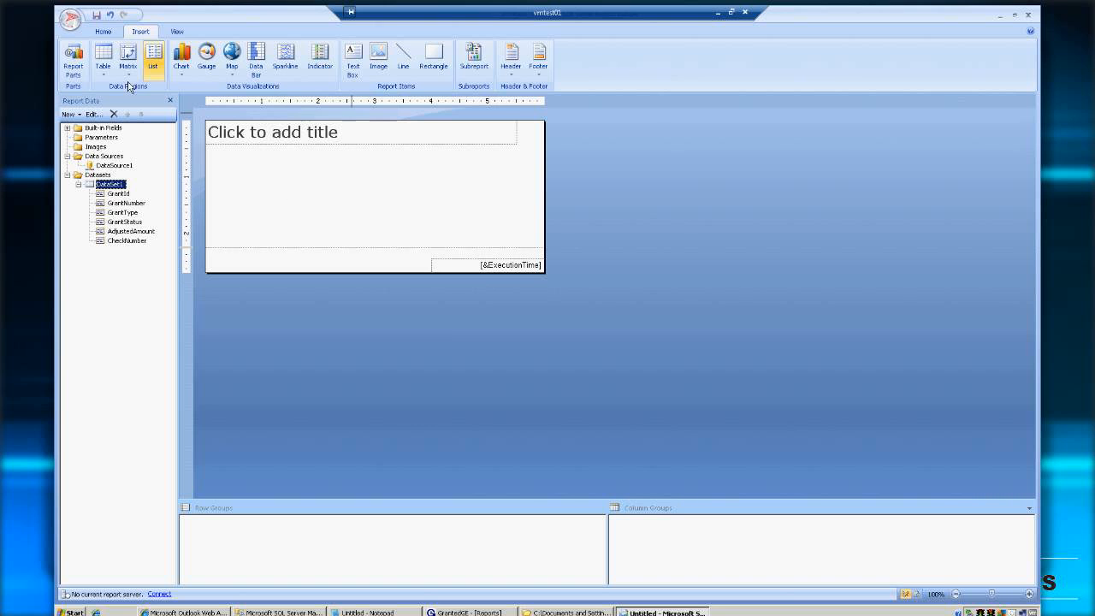
Insert a blank table into the report body and place it just below the title near the body's left edge
{"action": "left_click", "coordinate": [103, 73]}
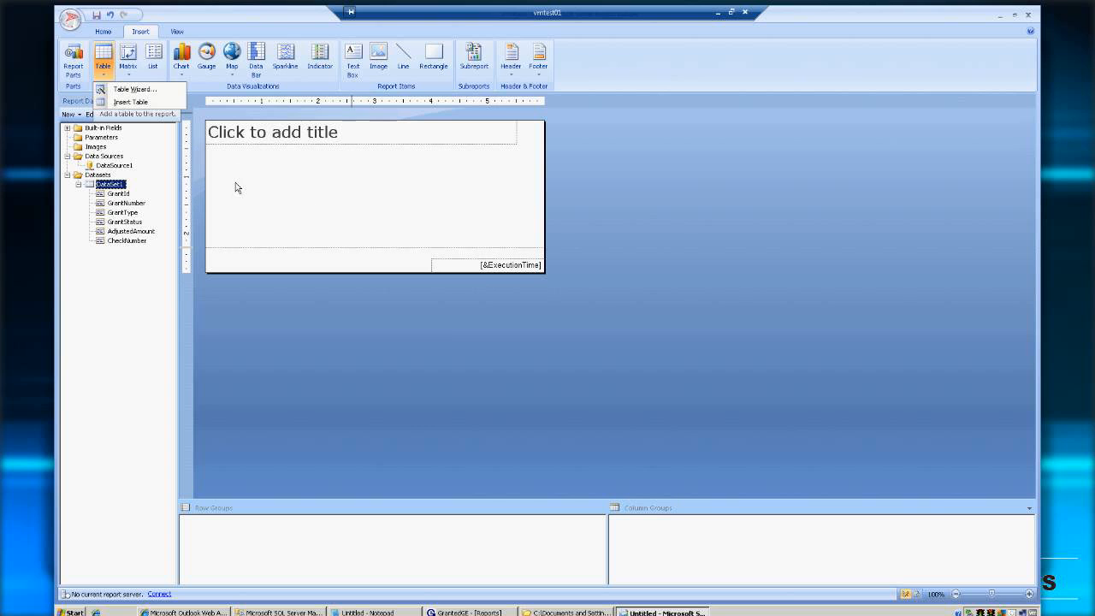
{"action": "left_click", "coordinate": [149, 105]}
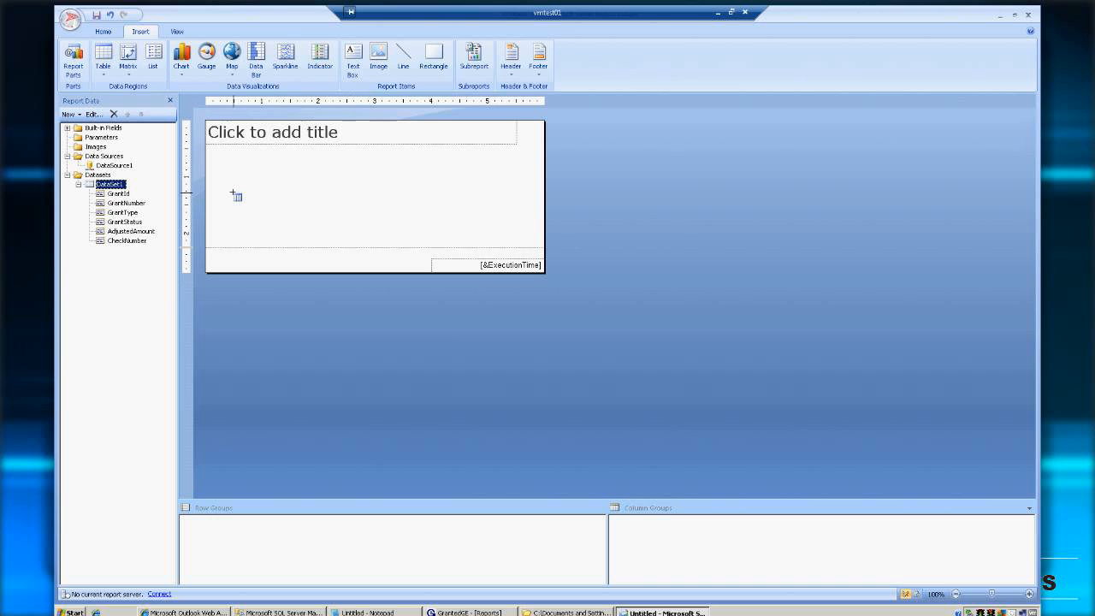
{"action": "left_click", "coordinate": [256, 177]}
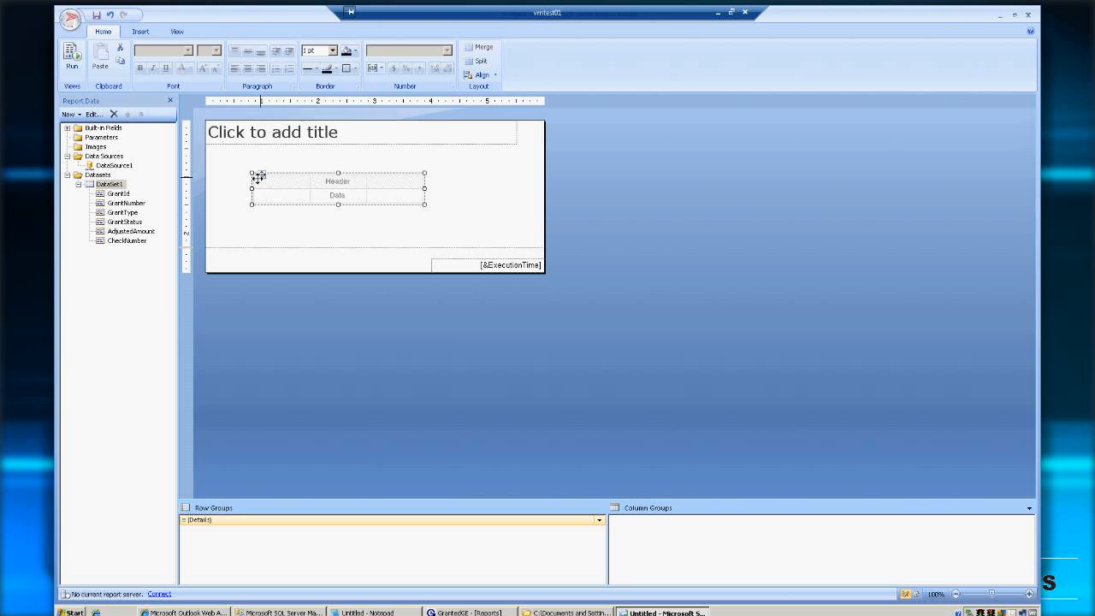
{"action": "left_click_drag", "start_coordinate": [262, 176], "coordinate": [224, 167]}
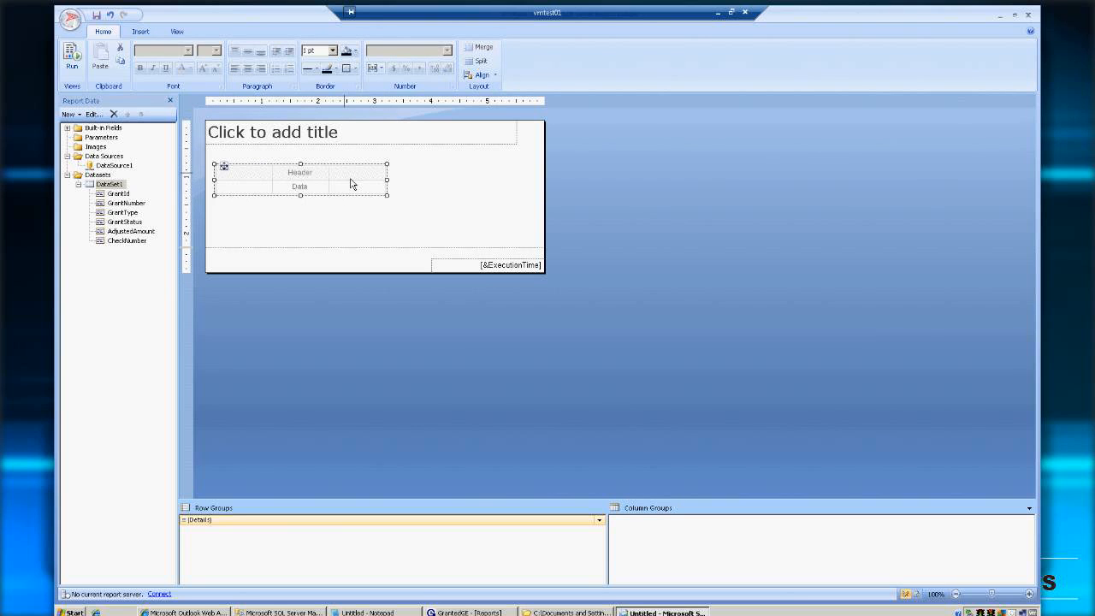
Insert three more columns into the blank table so that it has six columns
{"action": "left_click", "coordinate": [380, 185]}
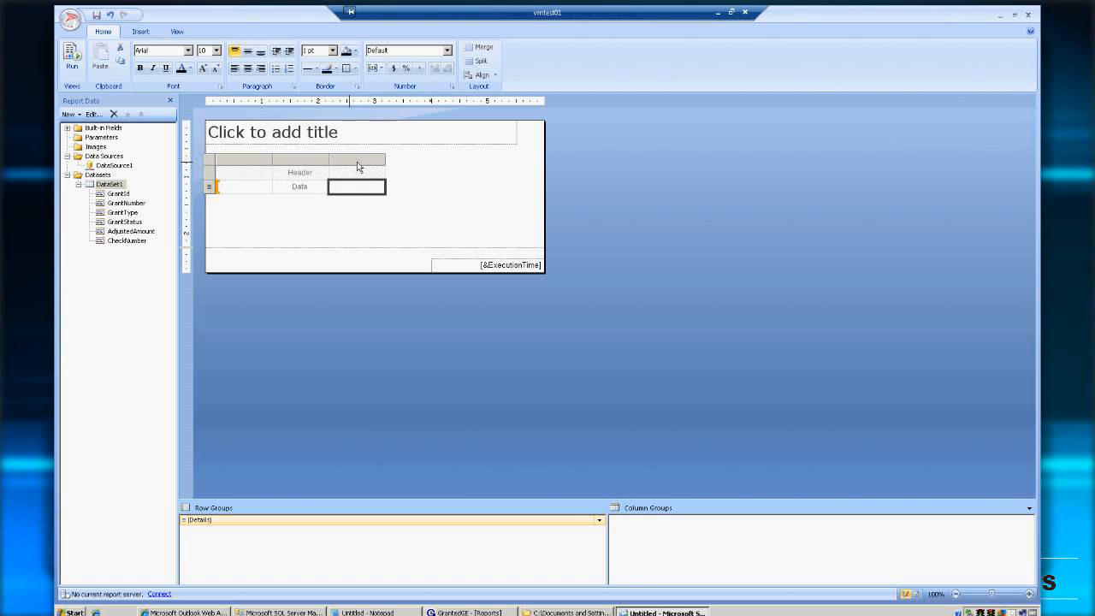
{"action": "right_click", "coordinate": [357, 161]}
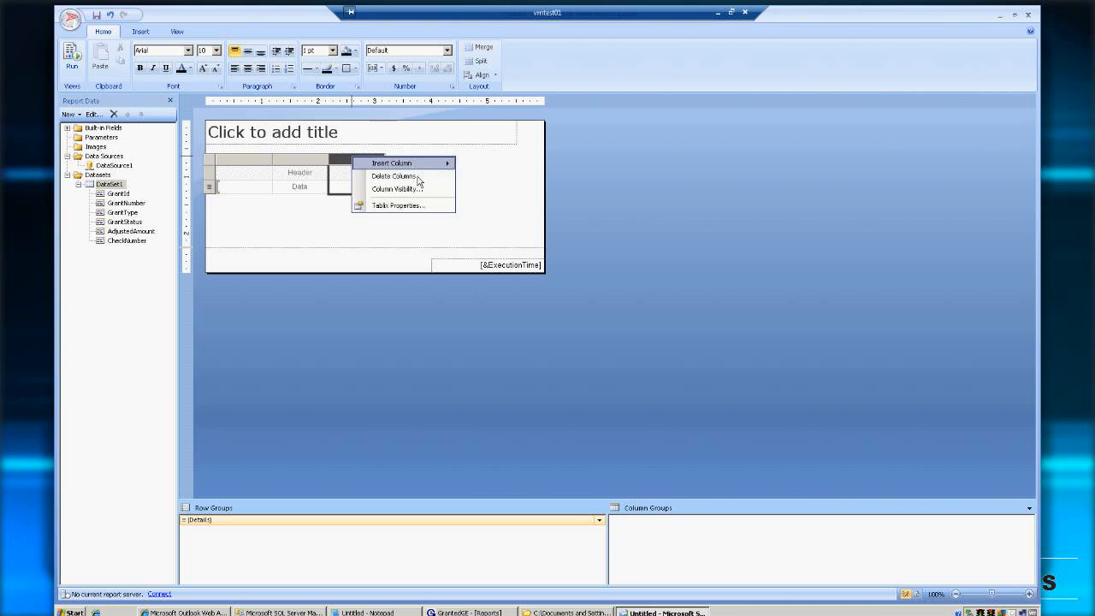
{"action": "mouse_move", "coordinate": [403, 163]}
{"action": "left_click", "coordinate": [483, 176]}
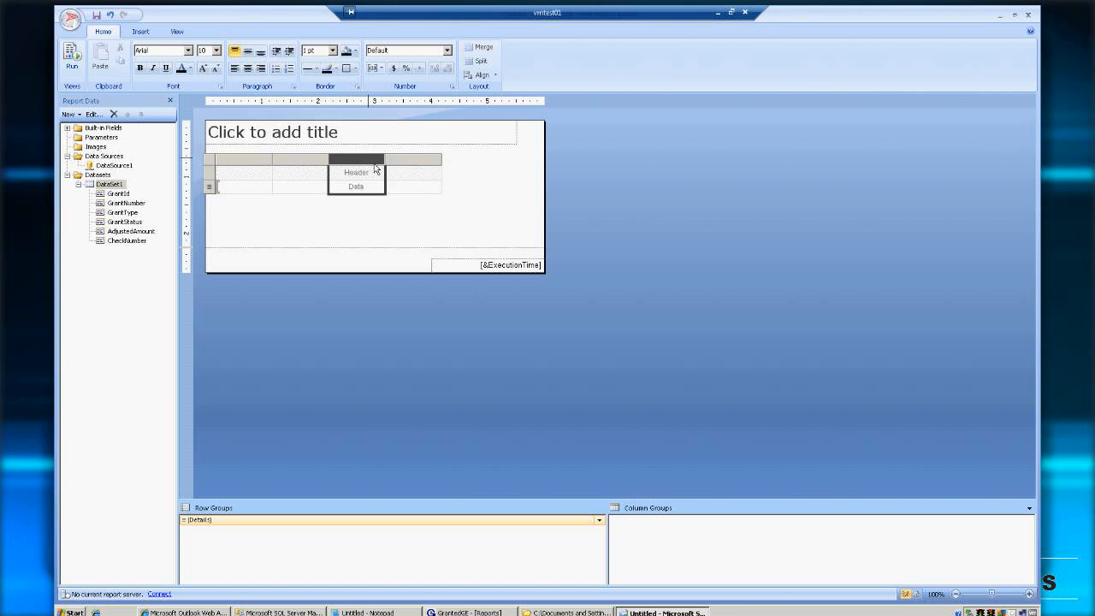
{"action": "right_click", "coordinate": [368, 160]}
{"action": "mouse_move", "coordinate": [428, 164]}
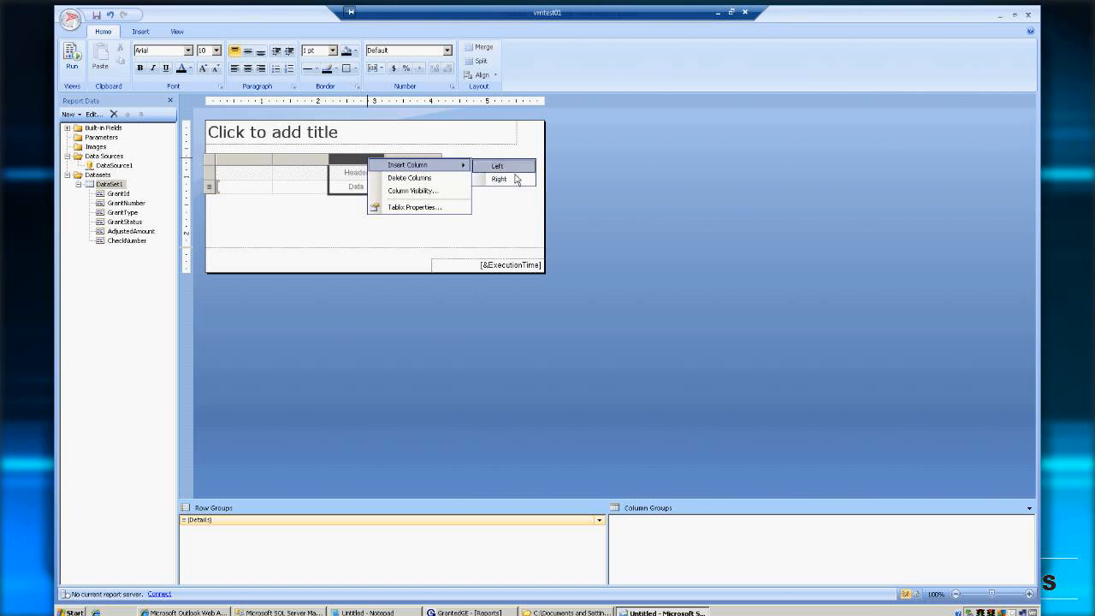
{"action": "left_click", "coordinate": [514, 180]}
{"action": "right_click", "coordinate": [351, 160]}
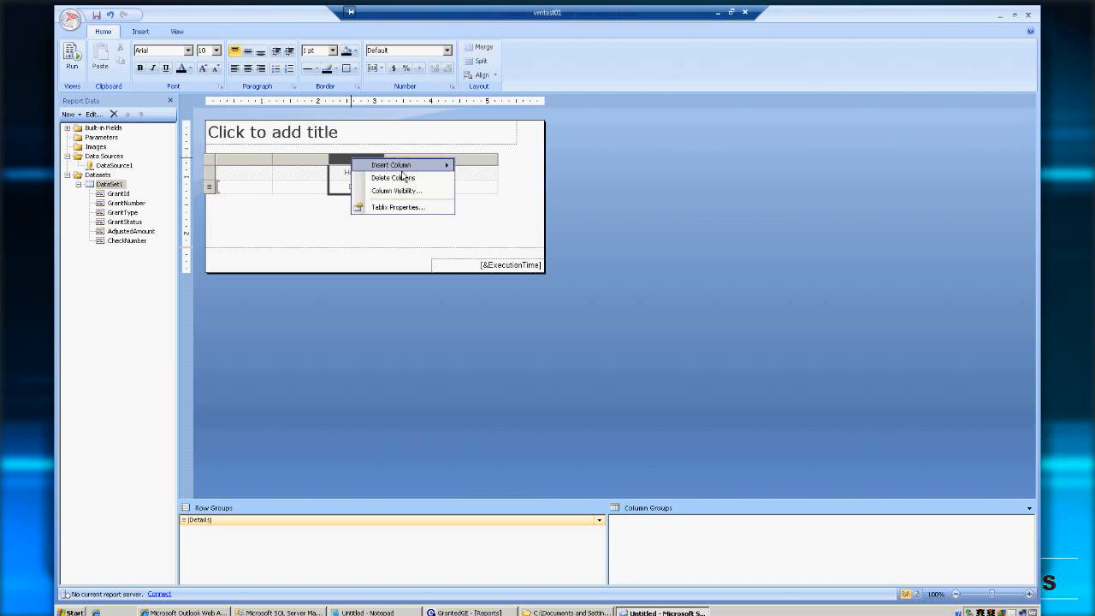
{"action": "left_click", "coordinate": [482, 180]}
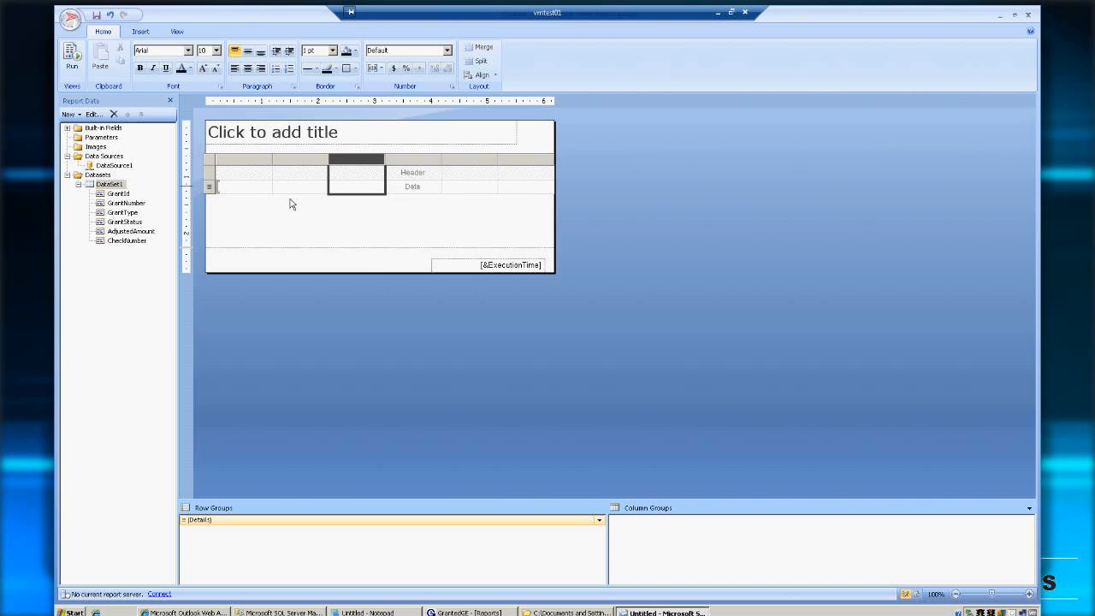
{"action": "mouse_move", "coordinate": [275, 195]}
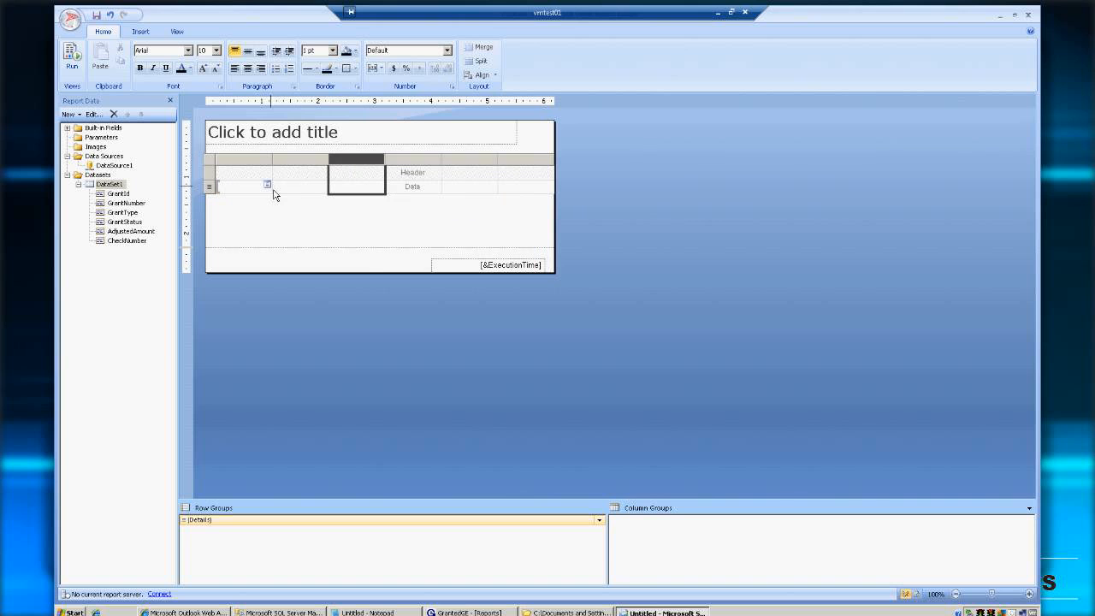
{"action": "left_click", "coordinate": [369, 250]}
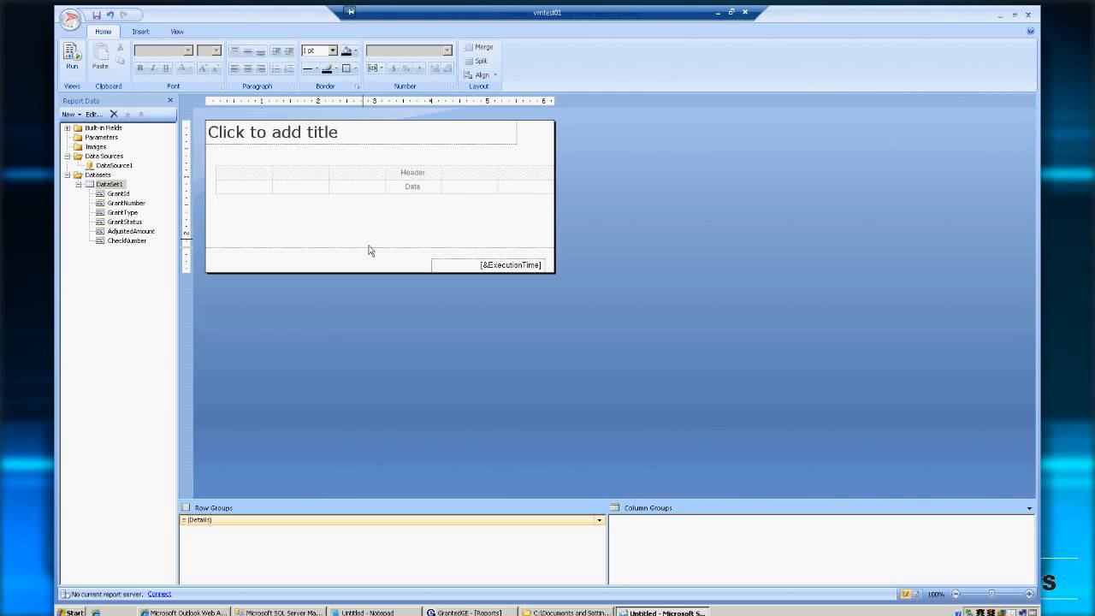
{"action": "mouse_move", "coordinate": [353, 197]}
{"action": "right_click", "coordinate": [116, 184]}
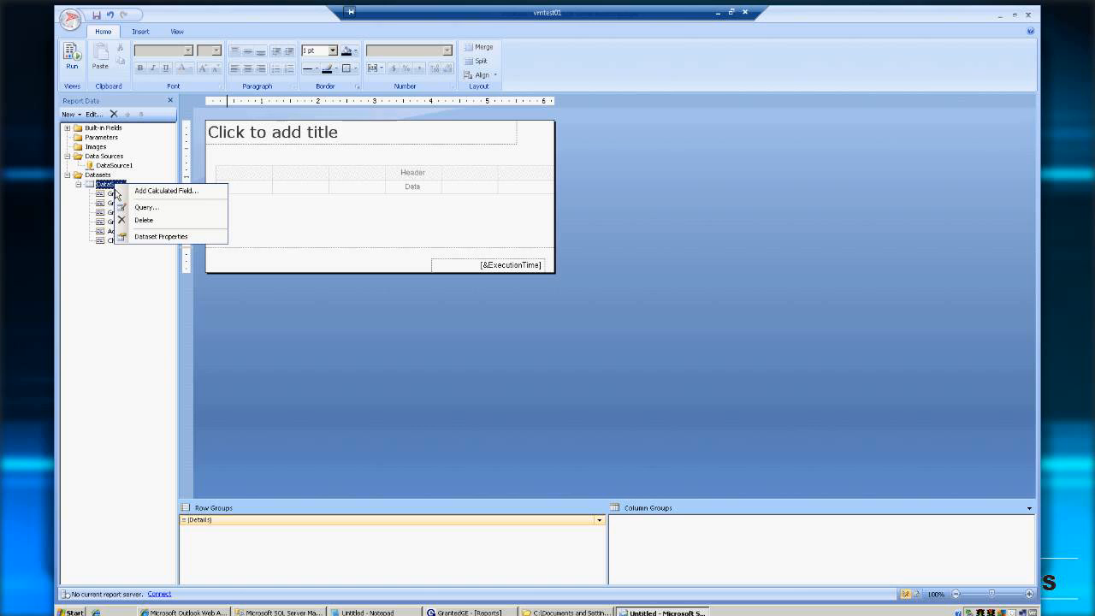
{"action": "left_click", "coordinate": [256, 211]}
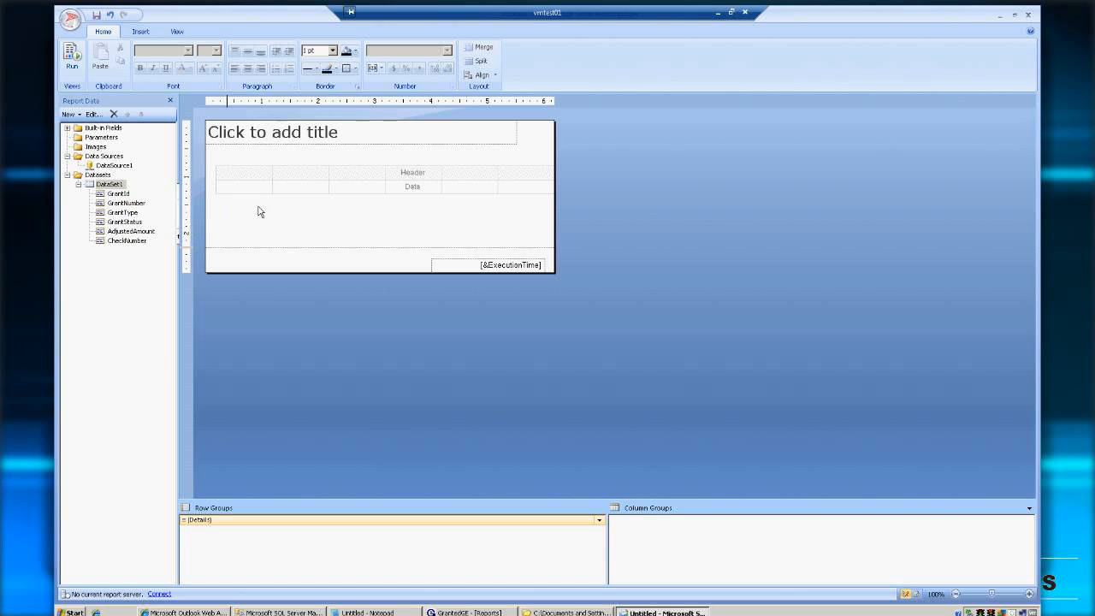
{"action": "left_click", "coordinate": [251, 195]}
{"action": "right_click", "coordinate": [216, 170]}
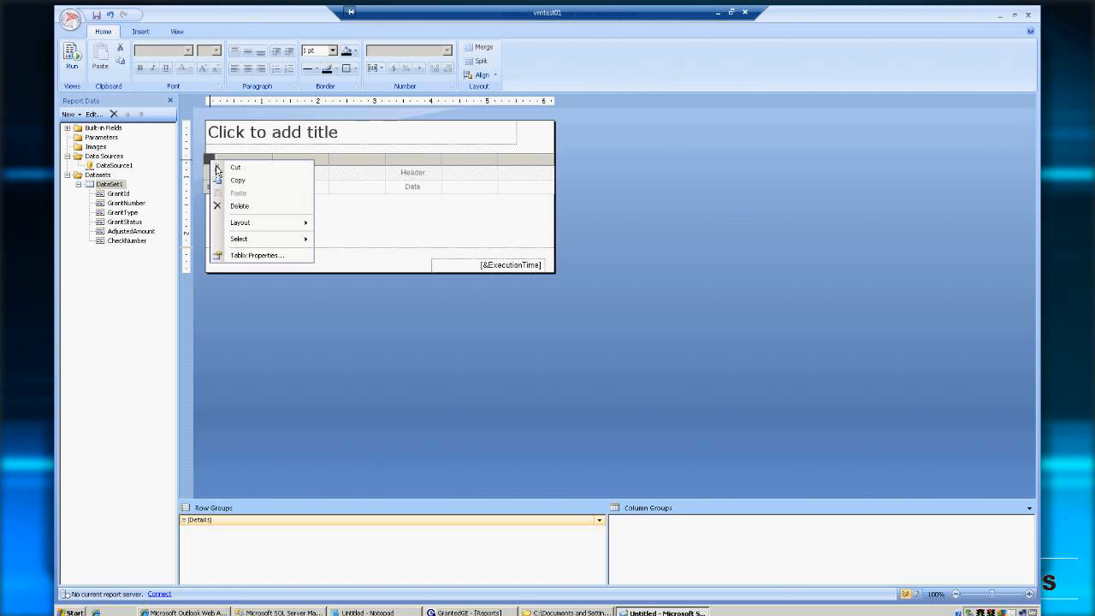
{"action": "left_click", "coordinate": [442, 237]}
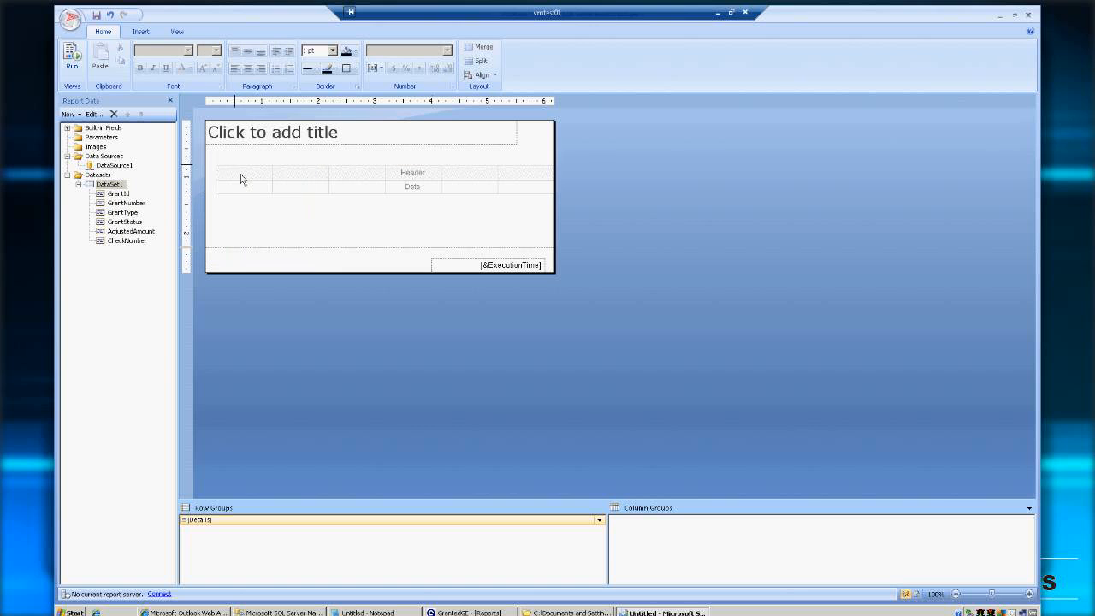
Open the table's Tablix properties and set its dataset name to DataSet1
{"action": "left_click", "coordinate": [245, 181]}
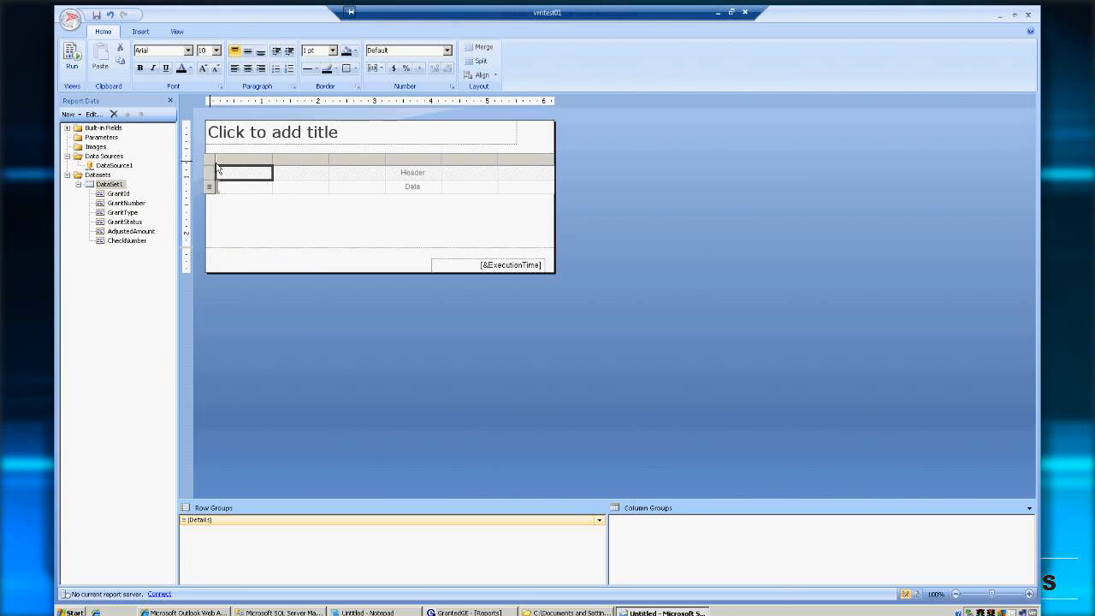
{"action": "right_click", "coordinate": [216, 166]}
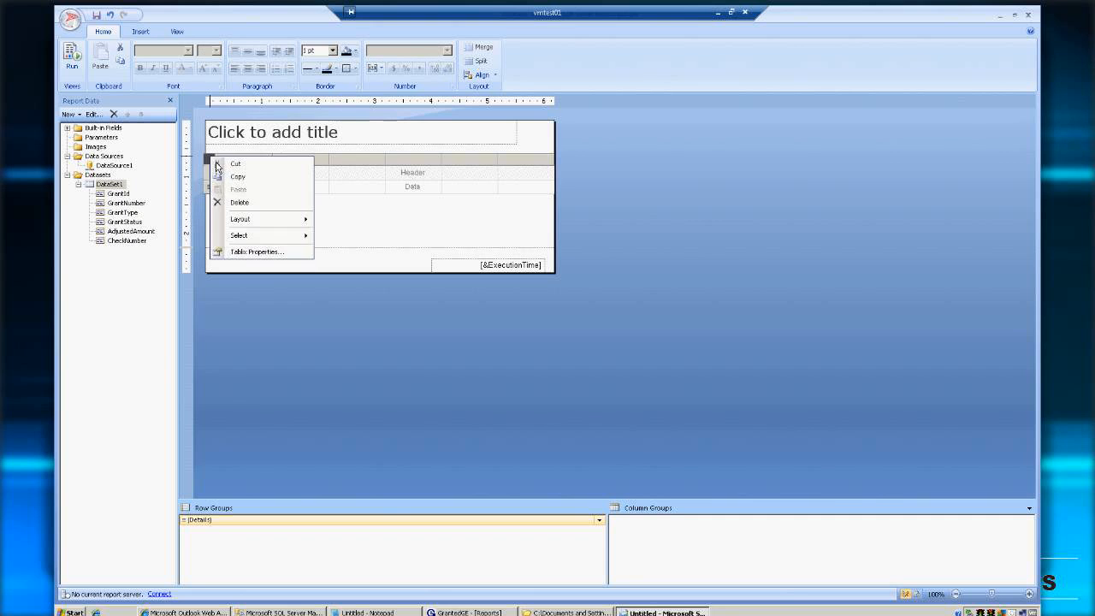
{"action": "left_click", "coordinate": [257, 251]}
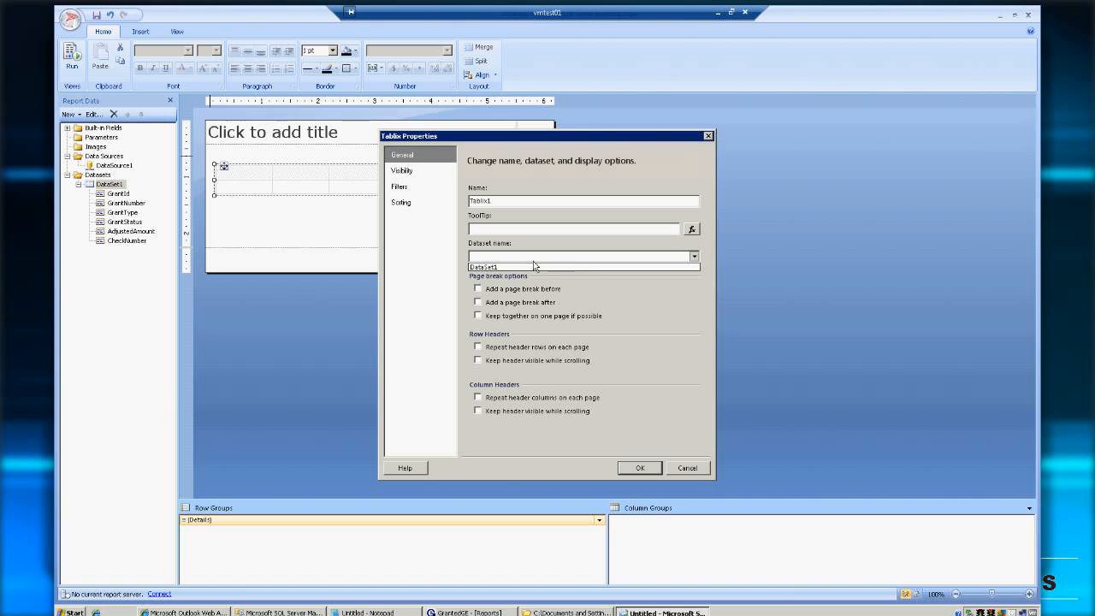
{"action": "left_click", "coordinate": [532, 256]}
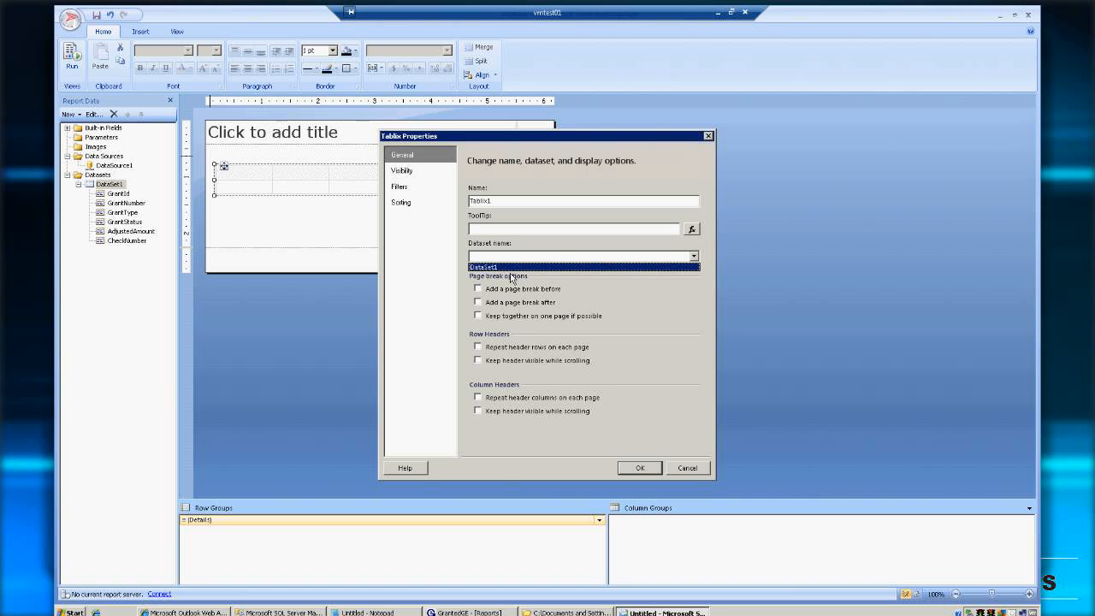
{"action": "left_click", "coordinate": [512, 267]}
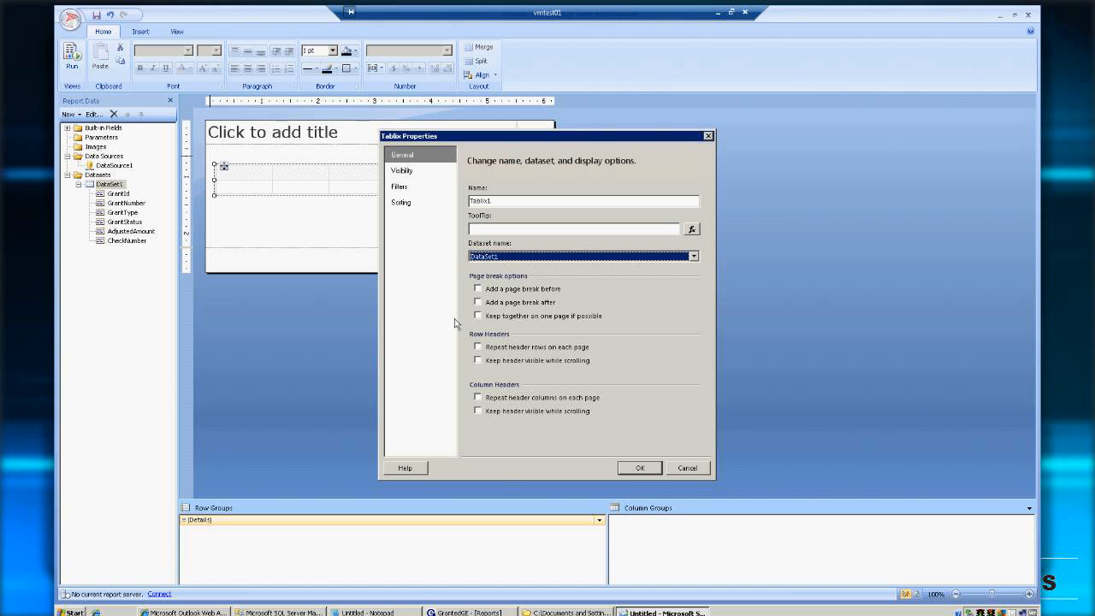
Try expression-based visibility for the table, set it back to Show on initial run, and accept the Tablix properties
{"action": "left_click", "coordinate": [423, 181]}
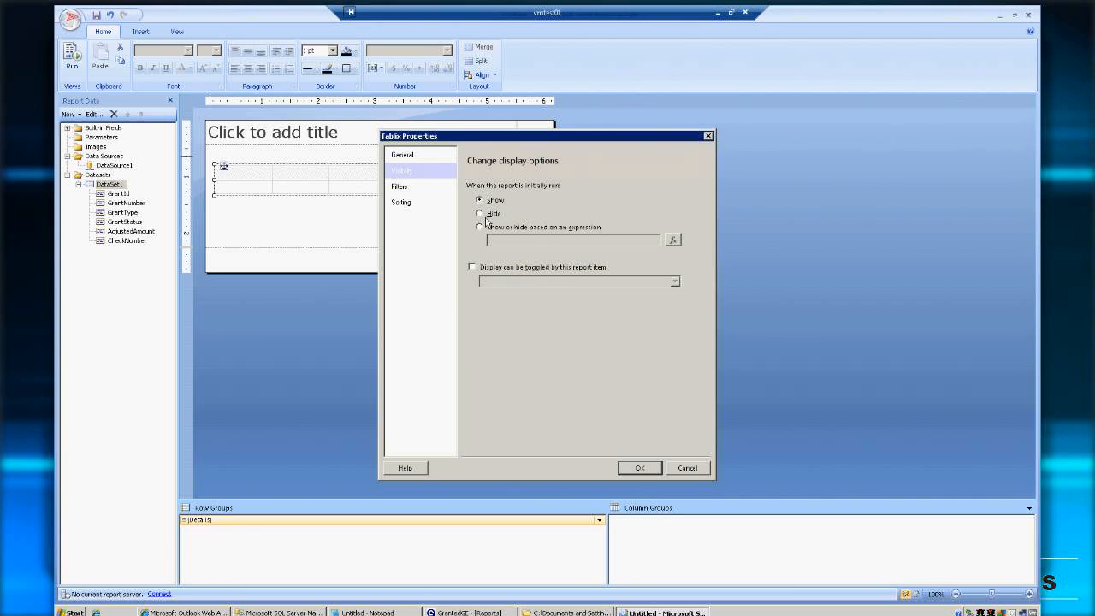
{"action": "left_click", "coordinate": [488, 228]}
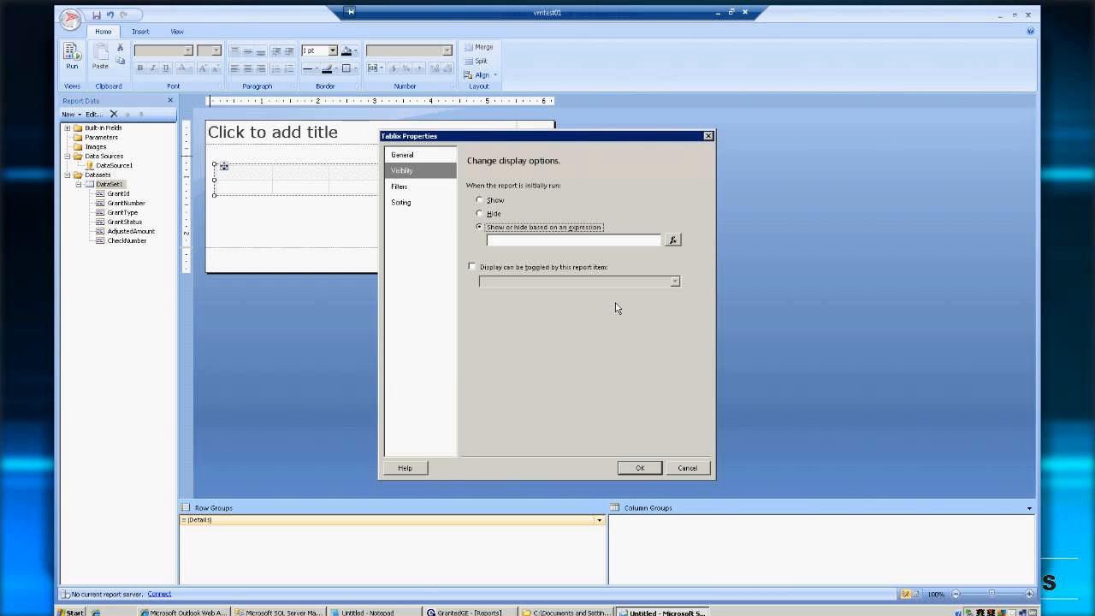
{"action": "left_click", "coordinate": [495, 202]}
{"action": "left_click", "coordinate": [640, 468]}
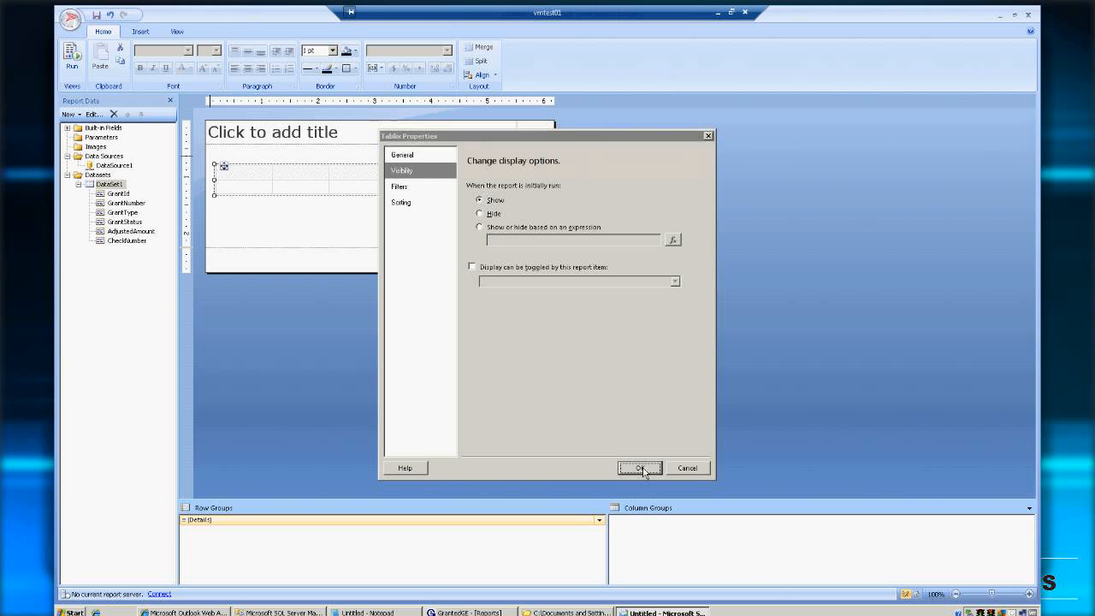
Set the expression of the first column's data cell to the GrantNumber field of DataSet1, =Fields!GrantNumber.Value
{"action": "right_click", "coordinate": [261, 181]}
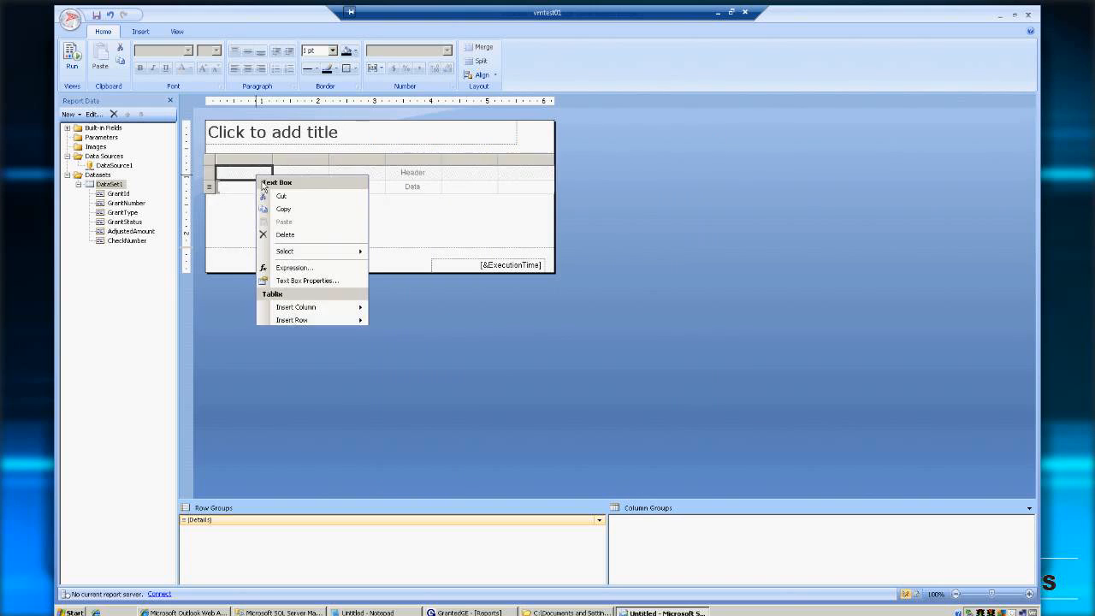
{"action": "left_click", "coordinate": [472, 234]}
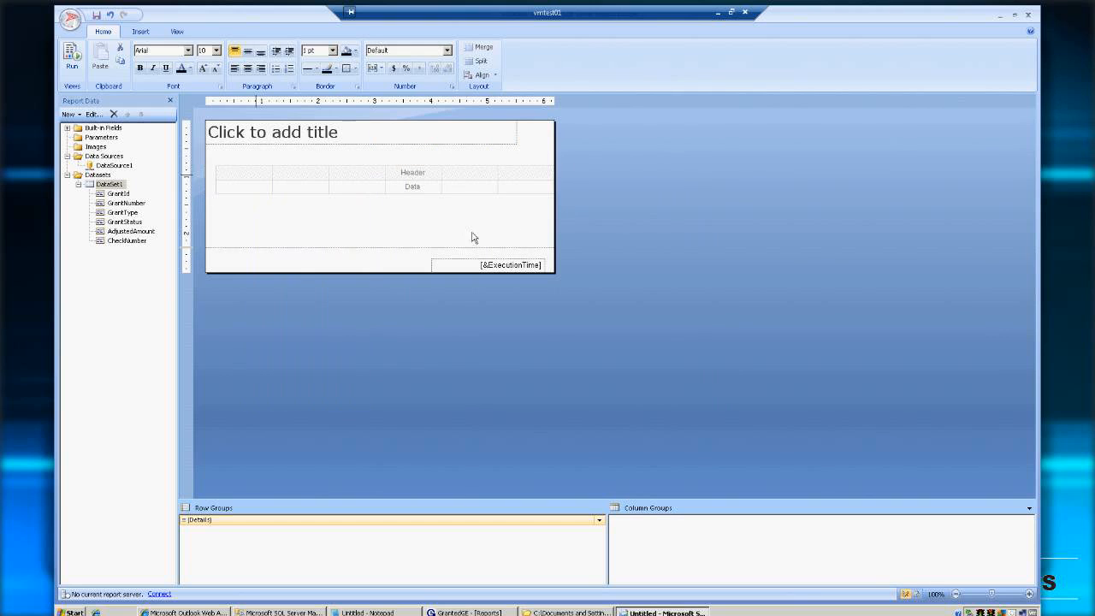
{"action": "right_click", "coordinate": [242, 189]}
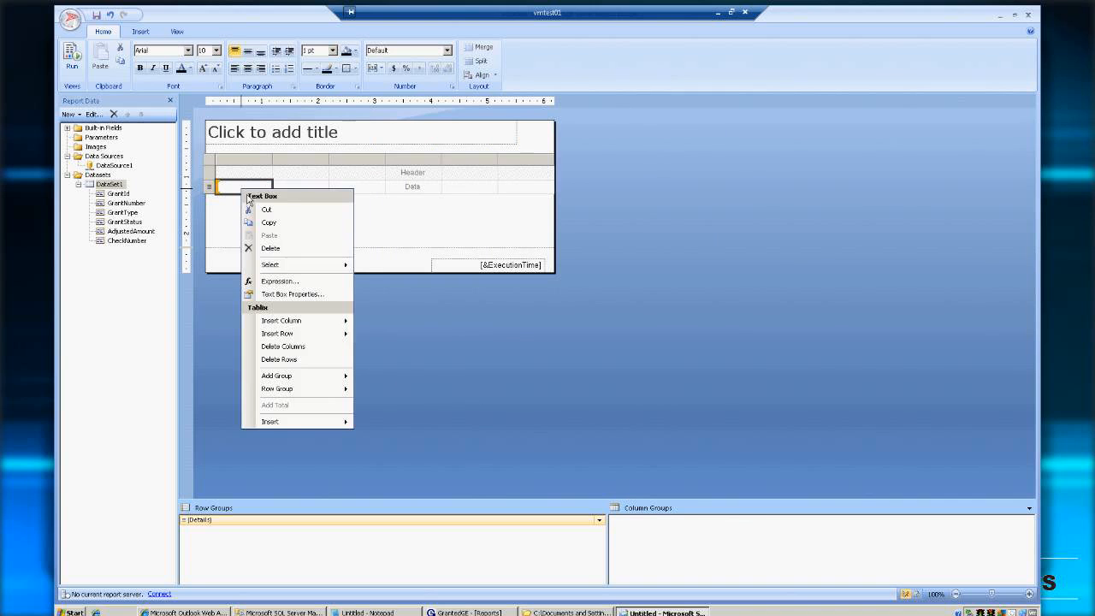
{"action": "left_click", "coordinate": [295, 282]}
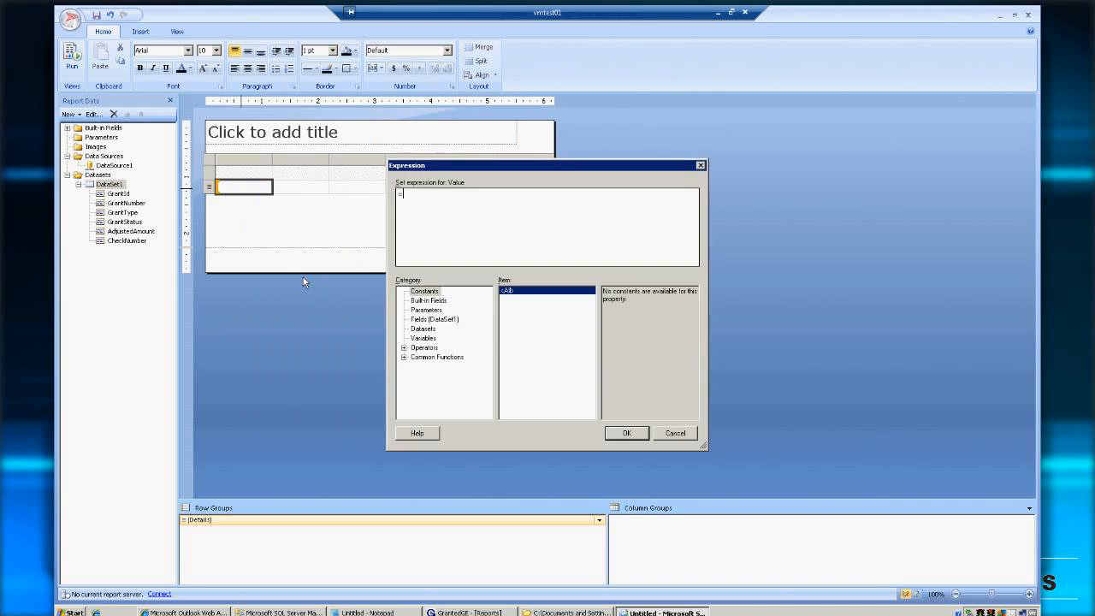
{"action": "left_click", "coordinate": [431, 295]}
{"action": "left_click", "coordinate": [432, 304]}
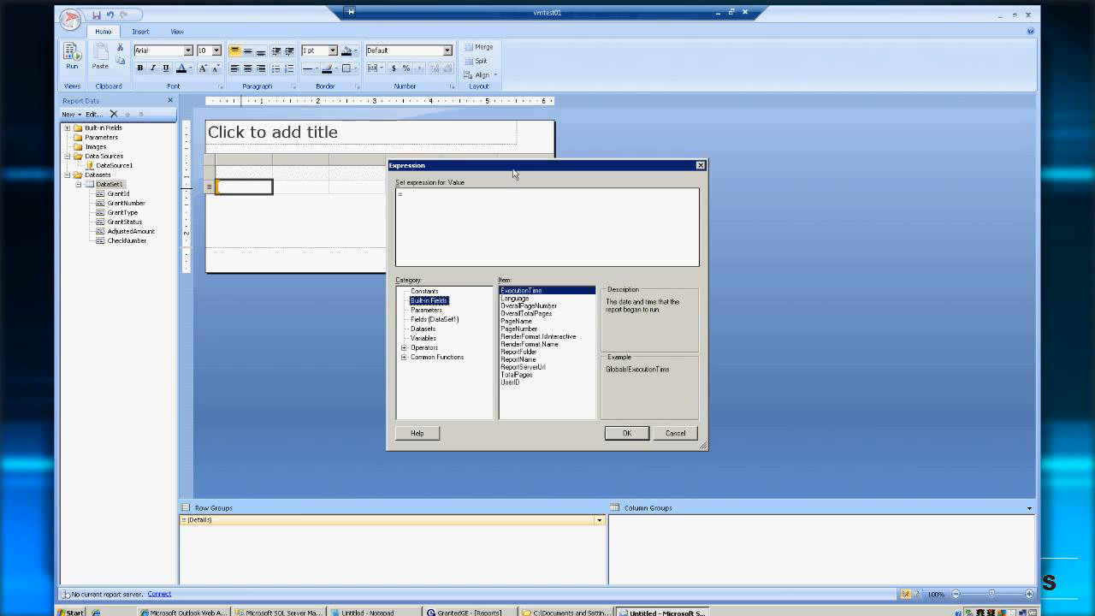
{"action": "left_click_drag", "start_coordinate": [514, 174], "coordinate": [693, 177]}
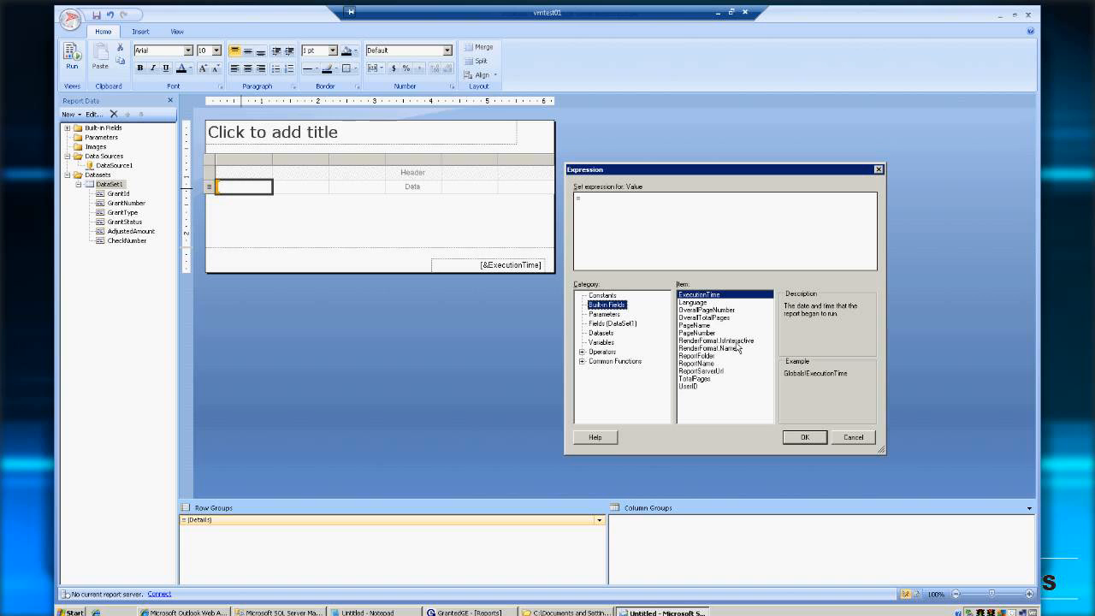
{"action": "left_click", "coordinate": [612, 316]}
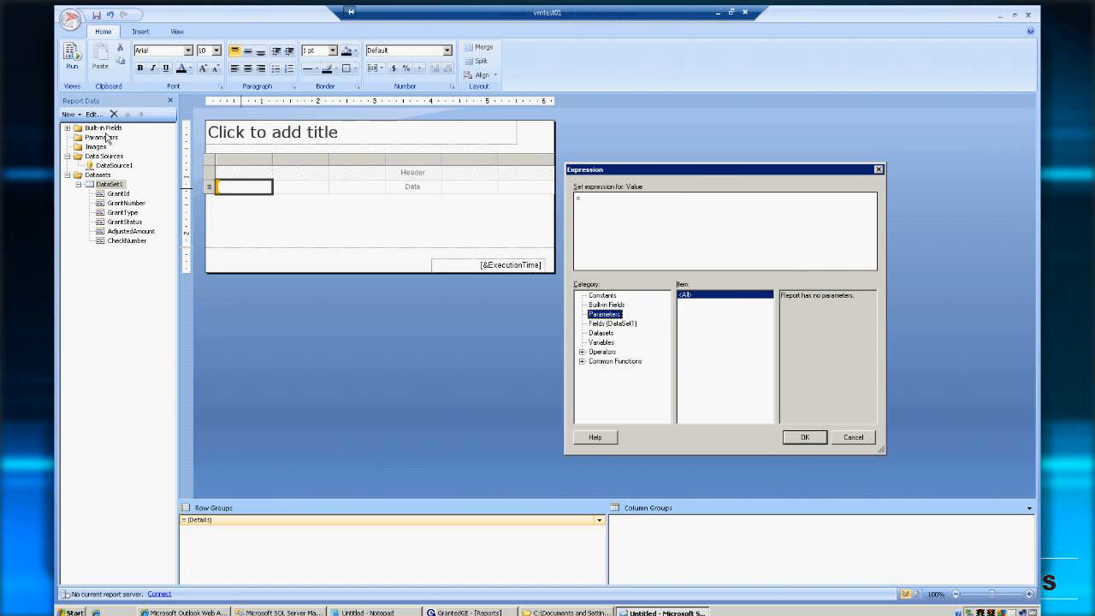
{"action": "left_click", "coordinate": [617, 330]}
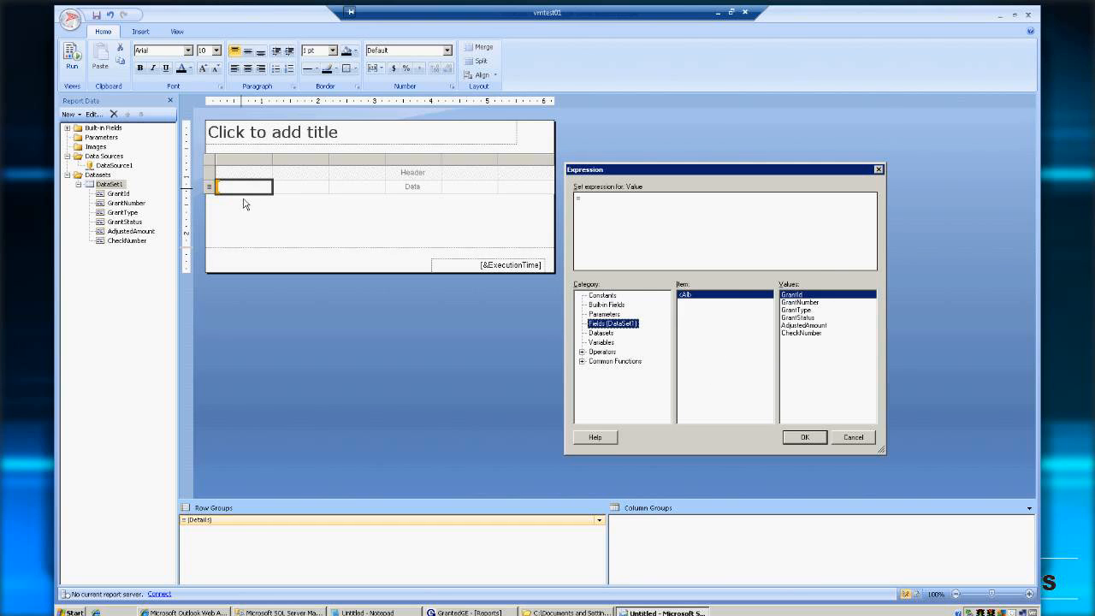
{"action": "left_click", "coordinate": [805, 305]}
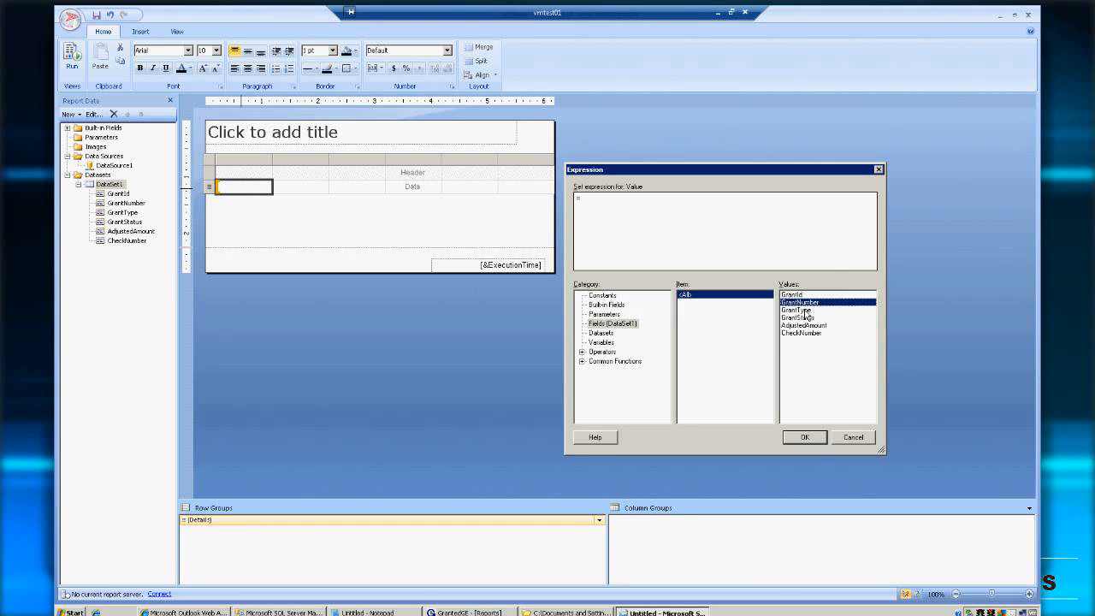
{"action": "double_click", "coordinate": [805, 306]}
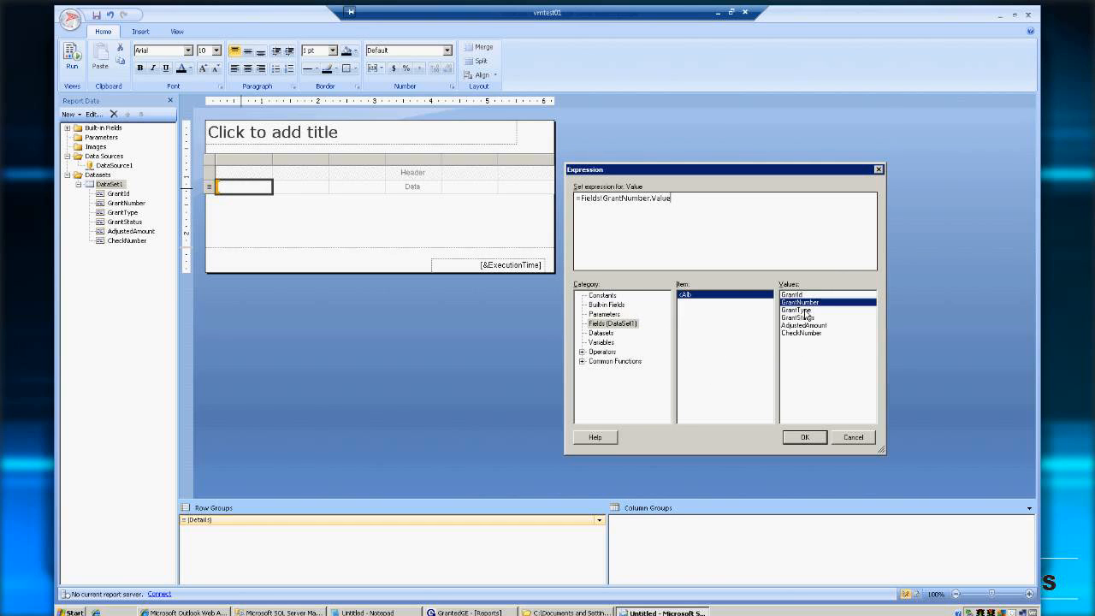
{"action": "left_click", "coordinate": [805, 437]}
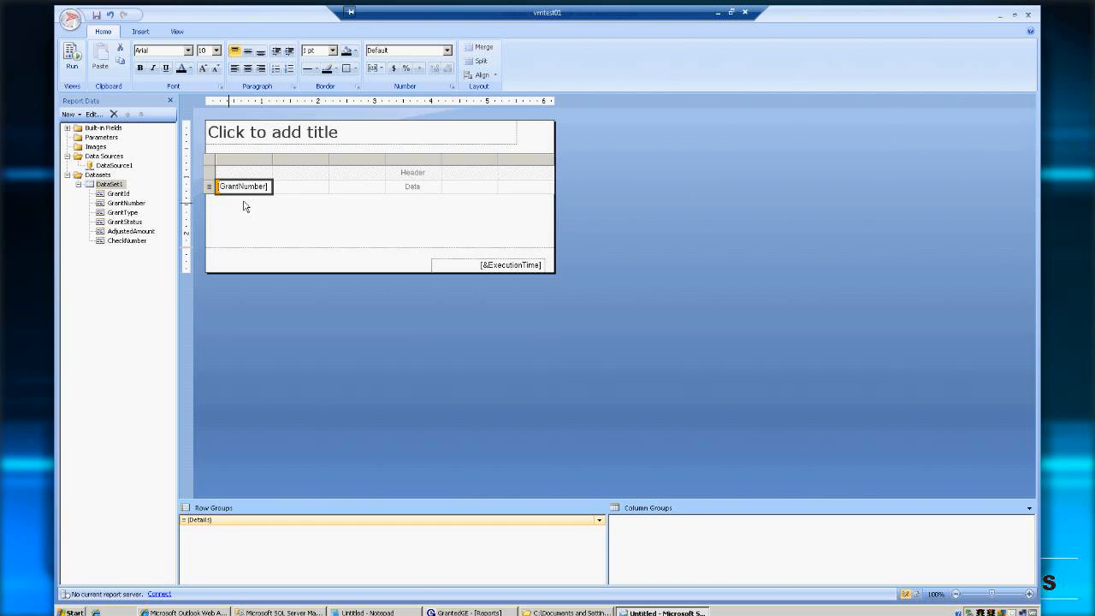
Set the expression of the second column's data cell to the GrantType field, =Fields!GrantType.Value
{"action": "right_click", "coordinate": [291, 187]}
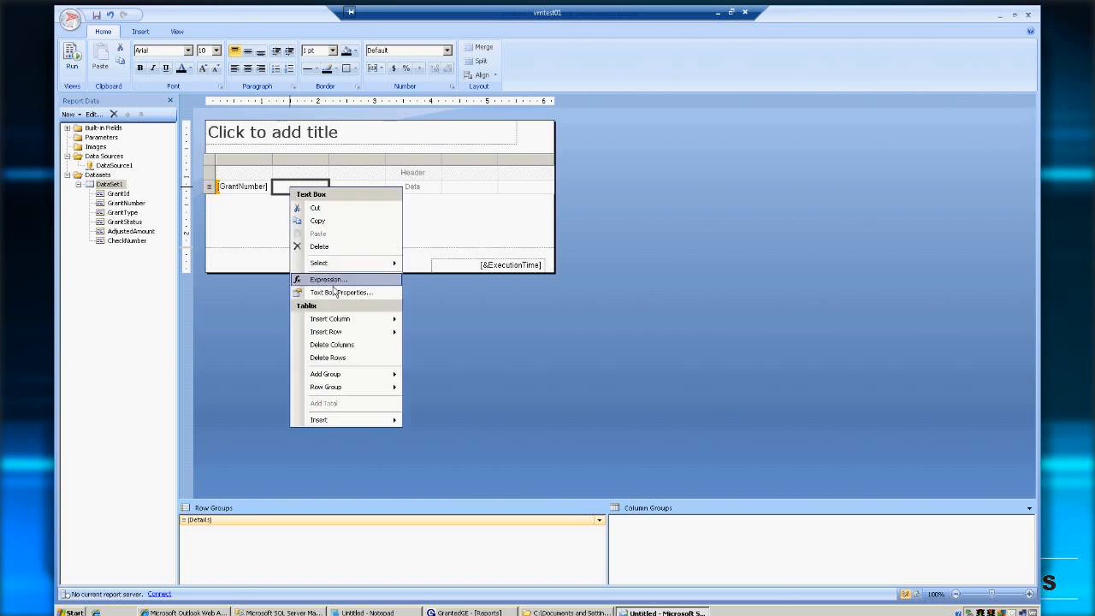
{"action": "left_click", "coordinate": [321, 278]}
{"action": "left_click", "coordinate": [432, 320]}
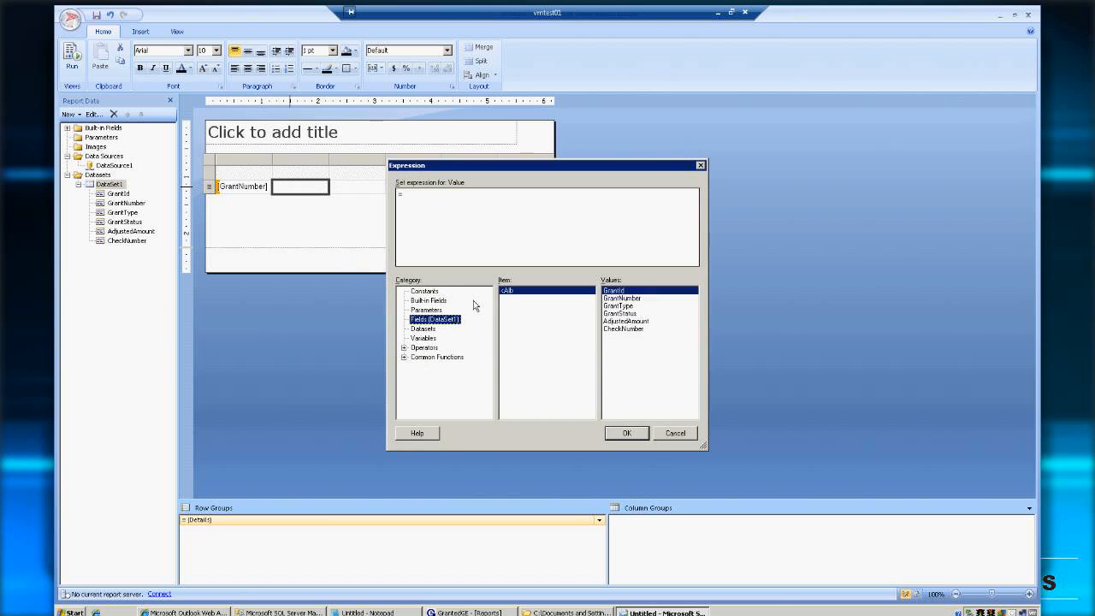
{"action": "double_click", "coordinate": [638, 306]}
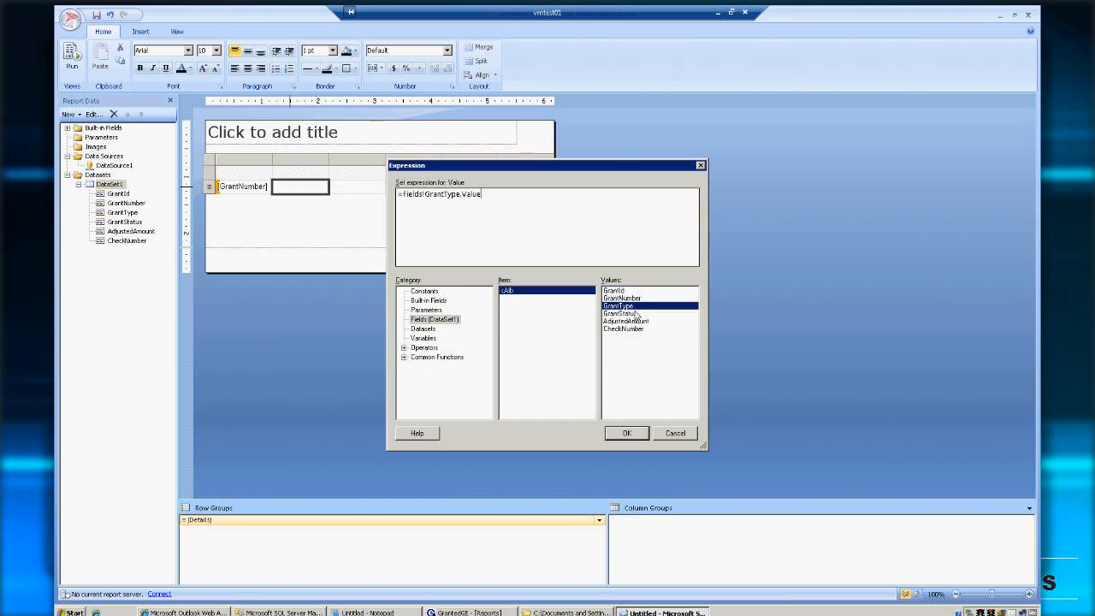
{"action": "left_click", "coordinate": [629, 434]}
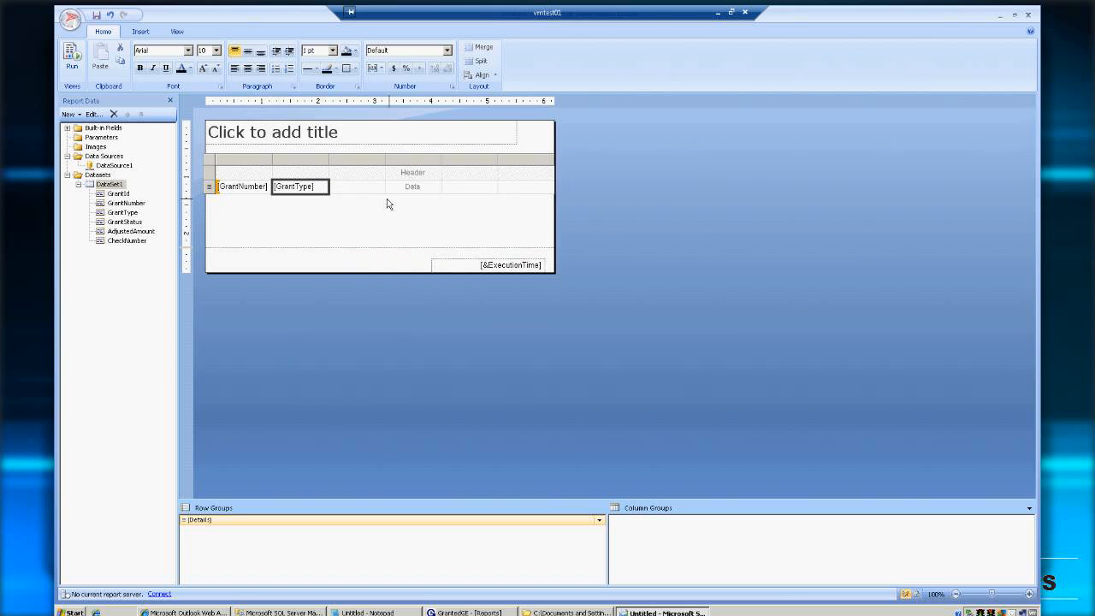
Set the expression of the third column's data cell to the GrantStatus field of DataSet1, =Fields!GrantStatus.Value
{"action": "right_click", "coordinate": [356, 183]}
{"action": "left_click", "coordinate": [411, 274]}
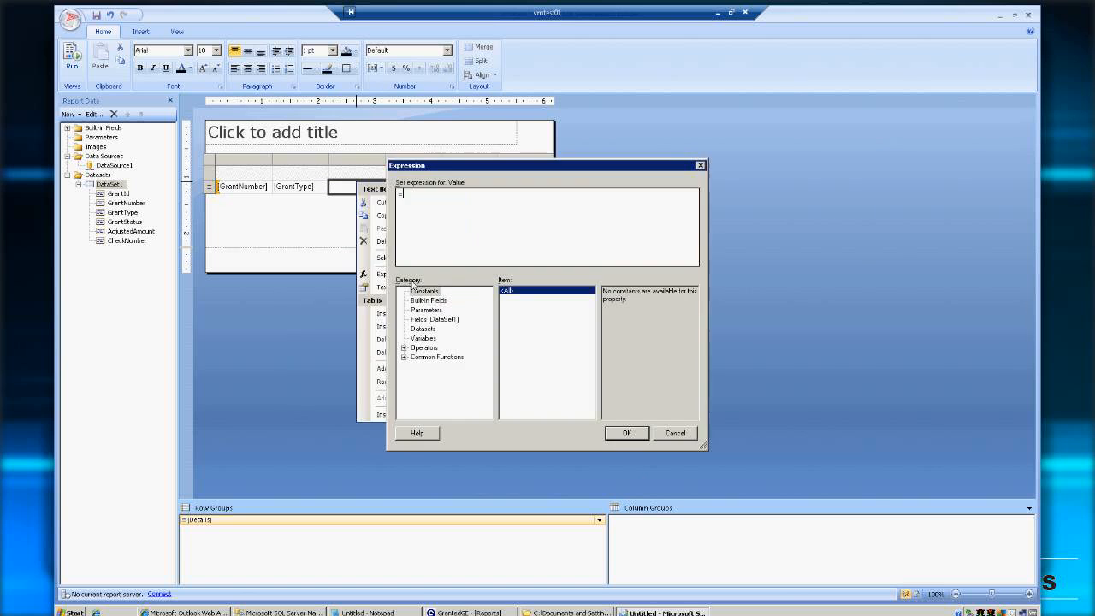
{"action": "left_click", "coordinate": [437, 320]}
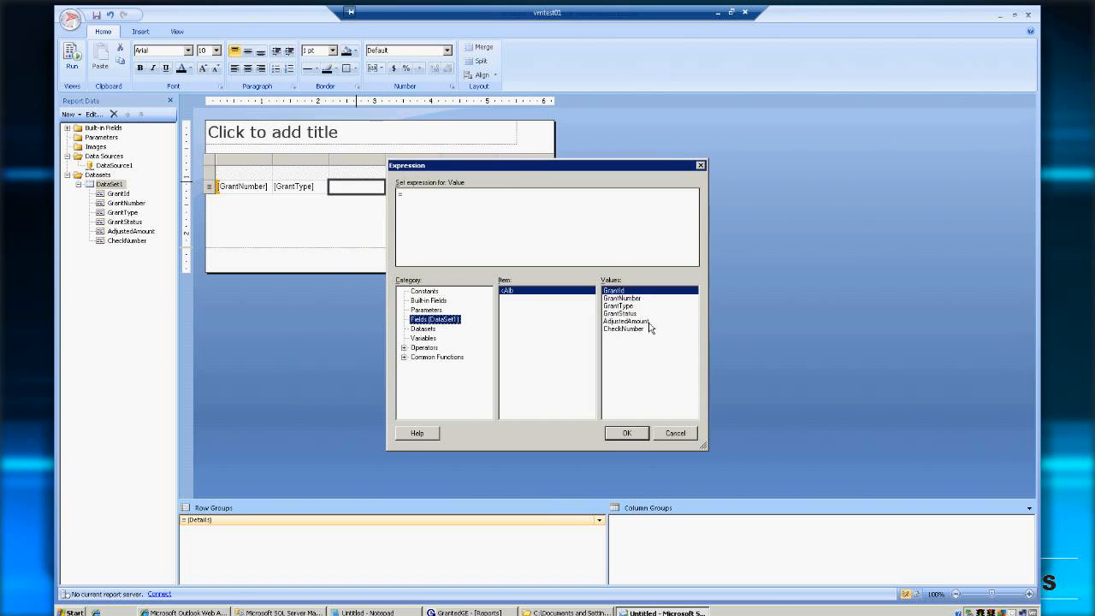
{"action": "double_click", "coordinate": [632, 313]}
{"action": "left_click", "coordinate": [625, 432]}
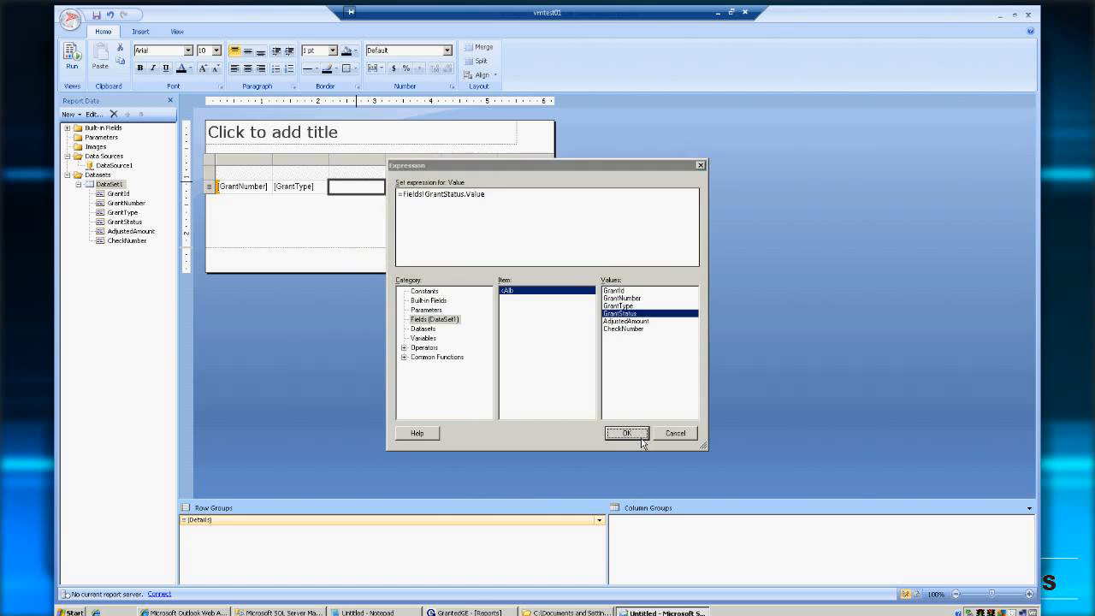
Set the expression of the fourth column's data cell to the AdjustedAmount field, =Fields!AdjustedAmount.Value
{"action": "right_click", "coordinate": [419, 185]}
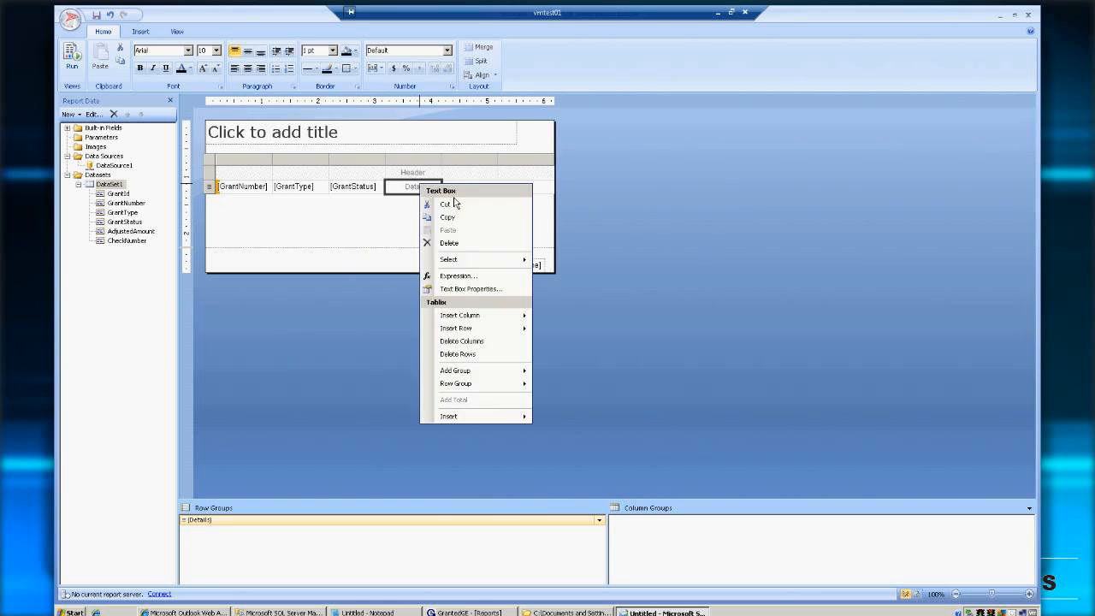
{"action": "left_click", "coordinate": [475, 276]}
{"action": "left_click", "coordinate": [435, 319]}
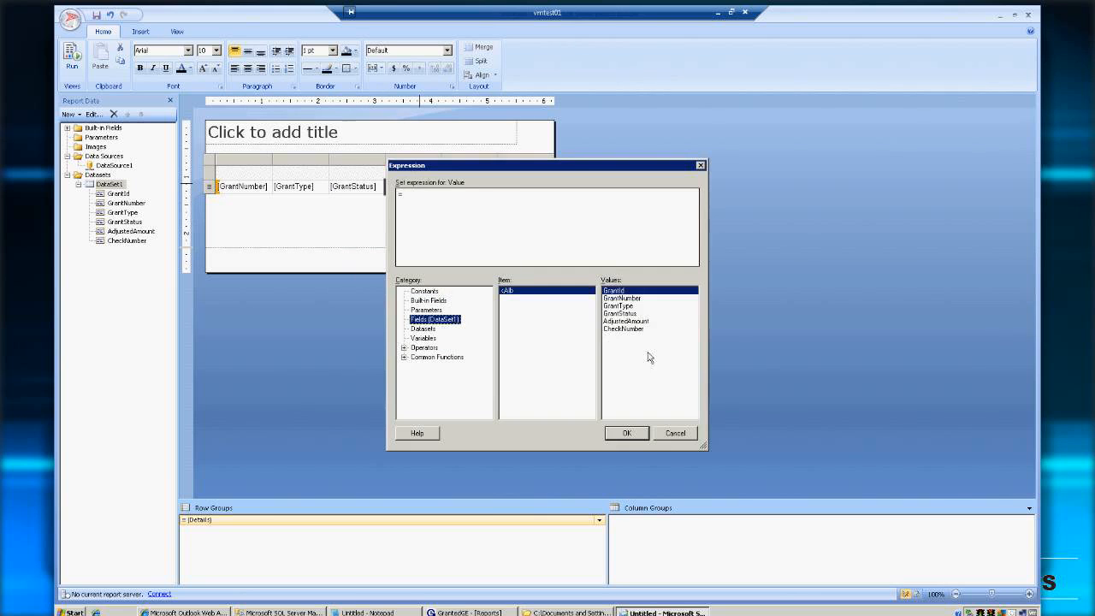
{"action": "double_click", "coordinate": [638, 321]}
{"action": "left_click", "coordinate": [633, 434]}
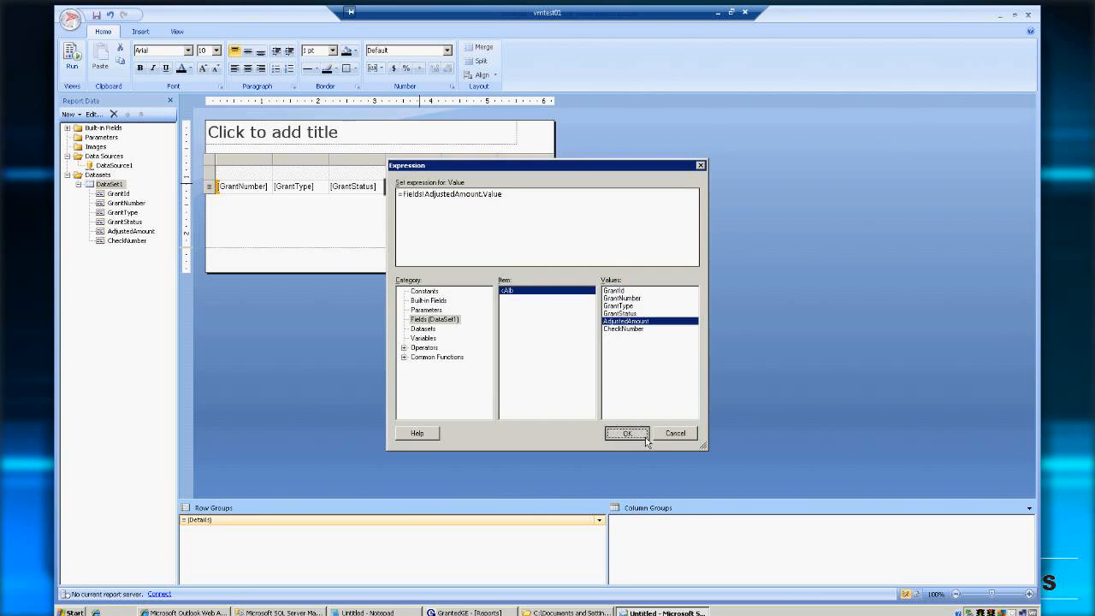
Set the fifth column's data cell expression to =Fields!CheckNumber.Value and delete the table's empty sixth column
{"action": "right_click", "coordinate": [475, 195]}
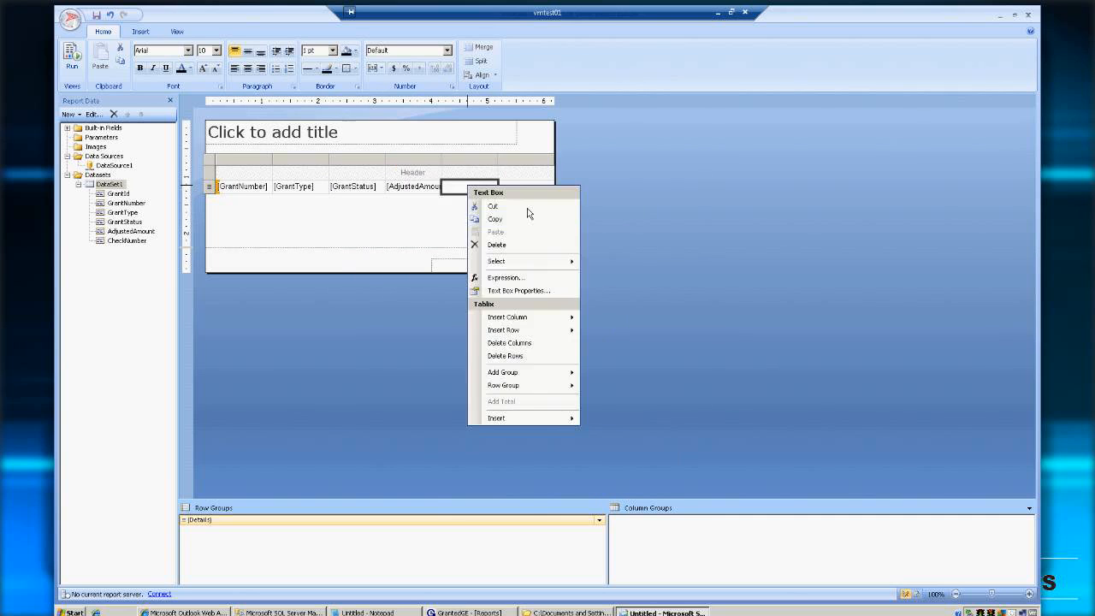
{"action": "left_click", "coordinate": [522, 289]}
{"action": "left_click", "coordinate": [426, 310]}
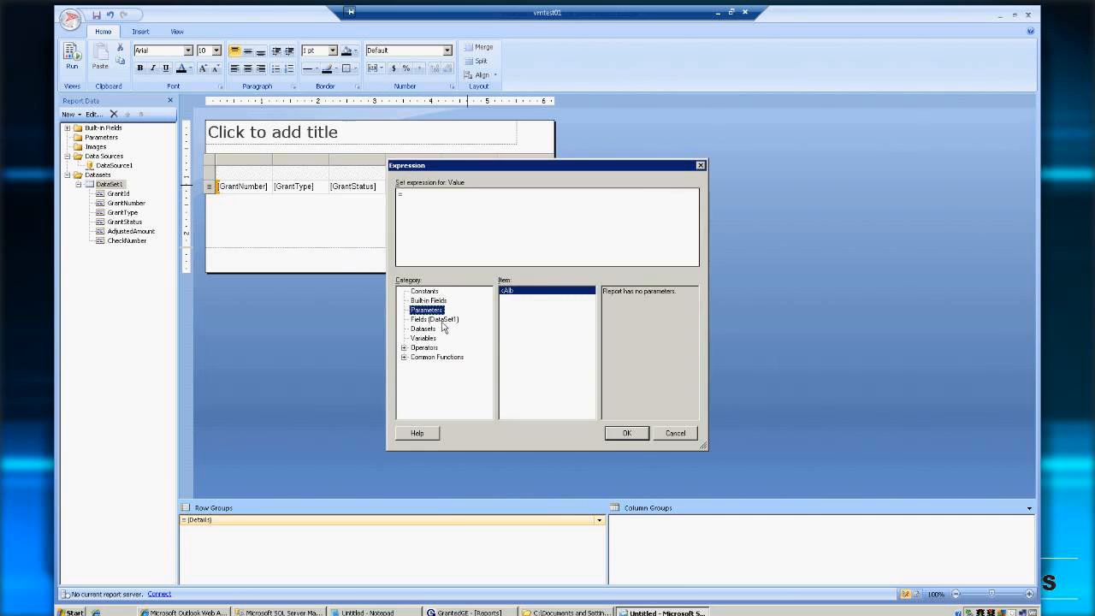
{"action": "left_click", "coordinate": [435, 319]}
{"action": "double_click", "coordinate": [623, 328]}
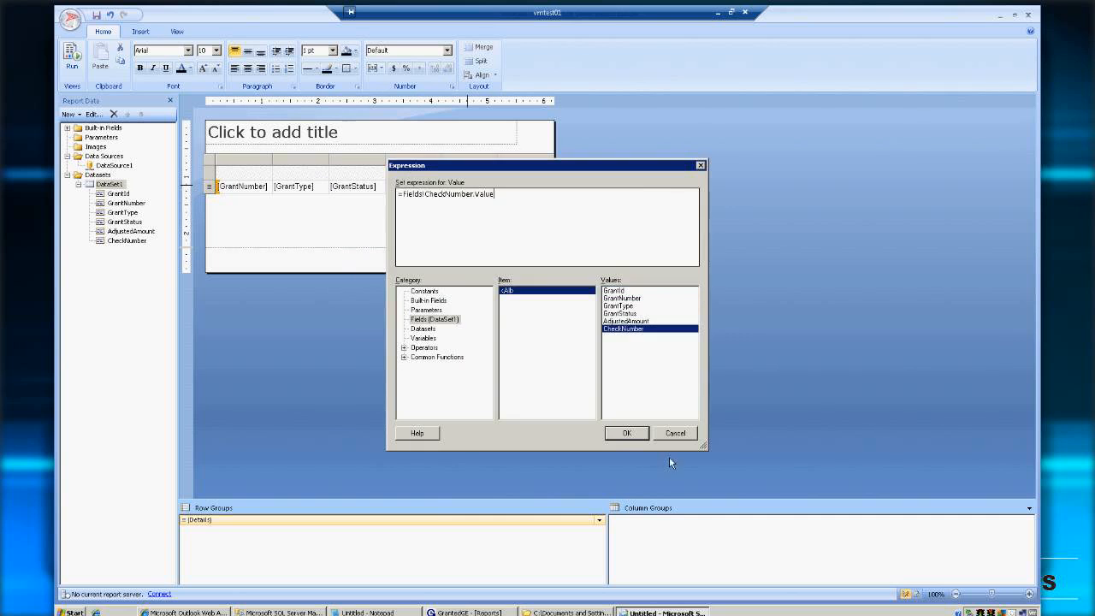
{"action": "left_click", "coordinate": [644, 435]}
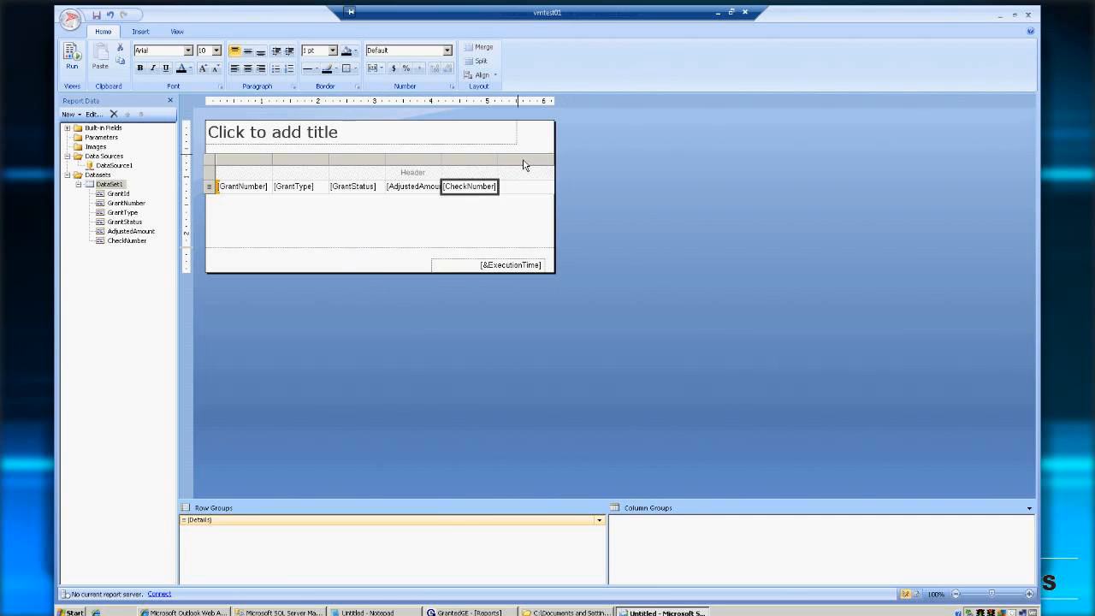
{"action": "right_click", "coordinate": [514, 159]}
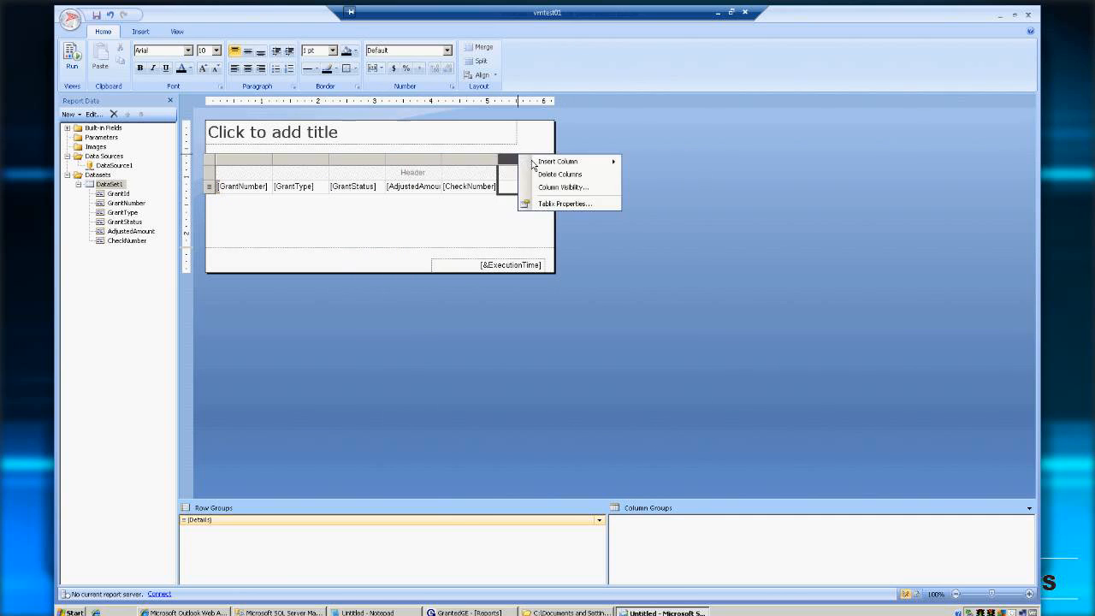
{"action": "left_click", "coordinate": [584, 175]}
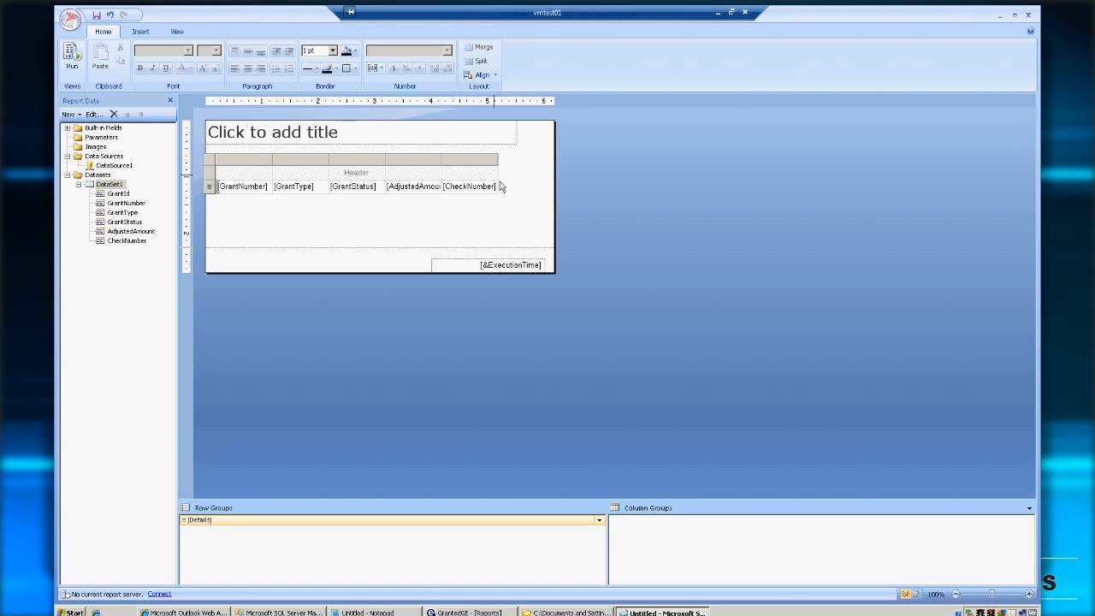
Replace the report's title placeholder with the title DEMO
{"action": "left_click", "coordinate": [355, 142]}
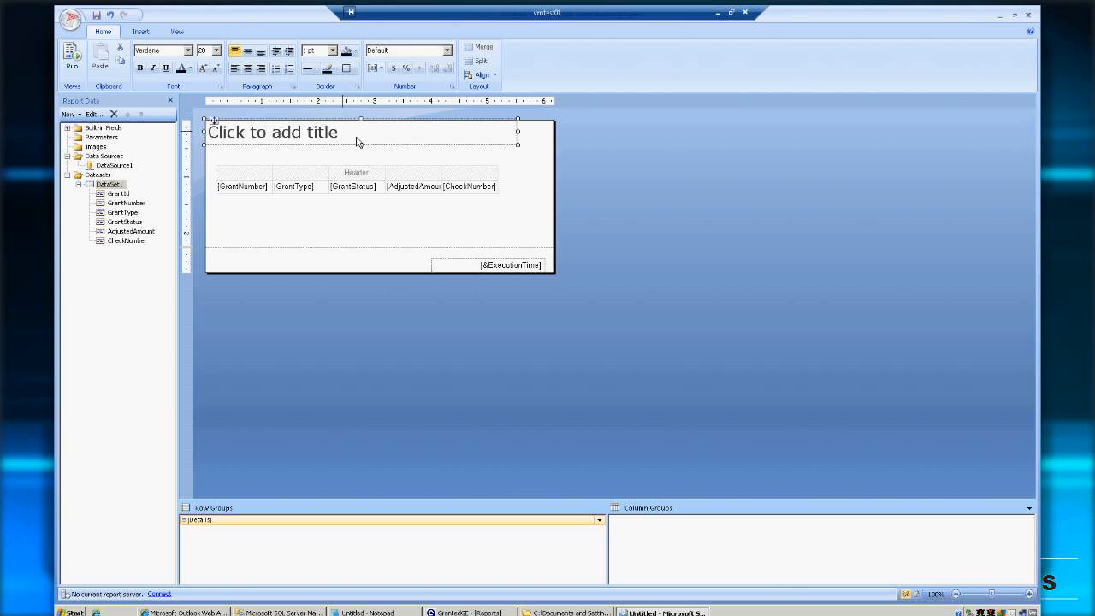
{"action": "left_click", "coordinate": [356, 143]}
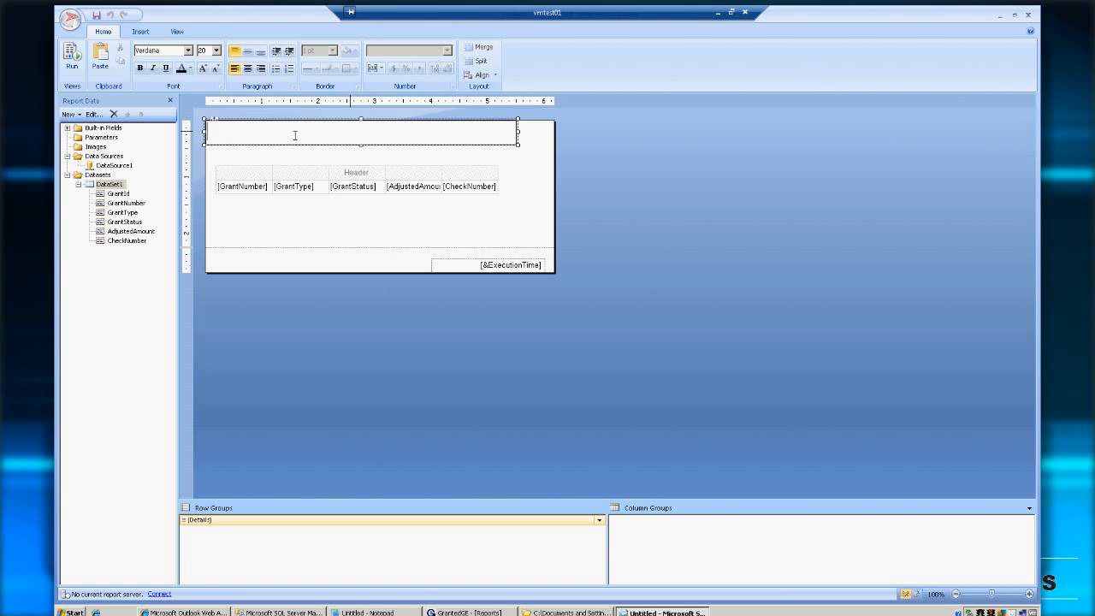
{"action": "type", "text": "DEMO"}
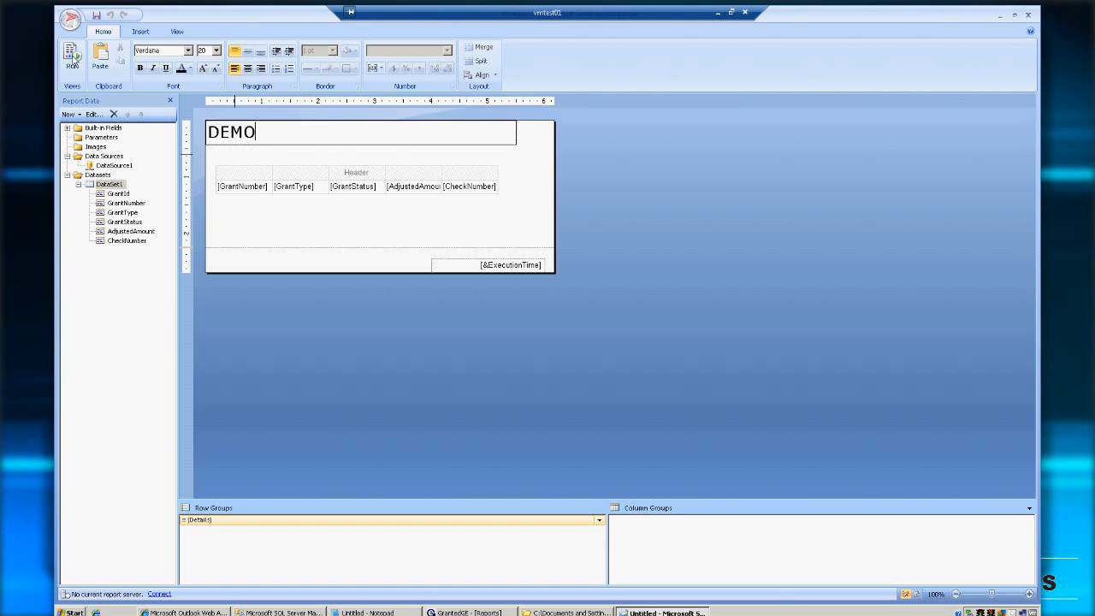
Run the report to preview its grant and payment rows, and return to the report design
{"action": "left_click", "coordinate": [74, 60]}
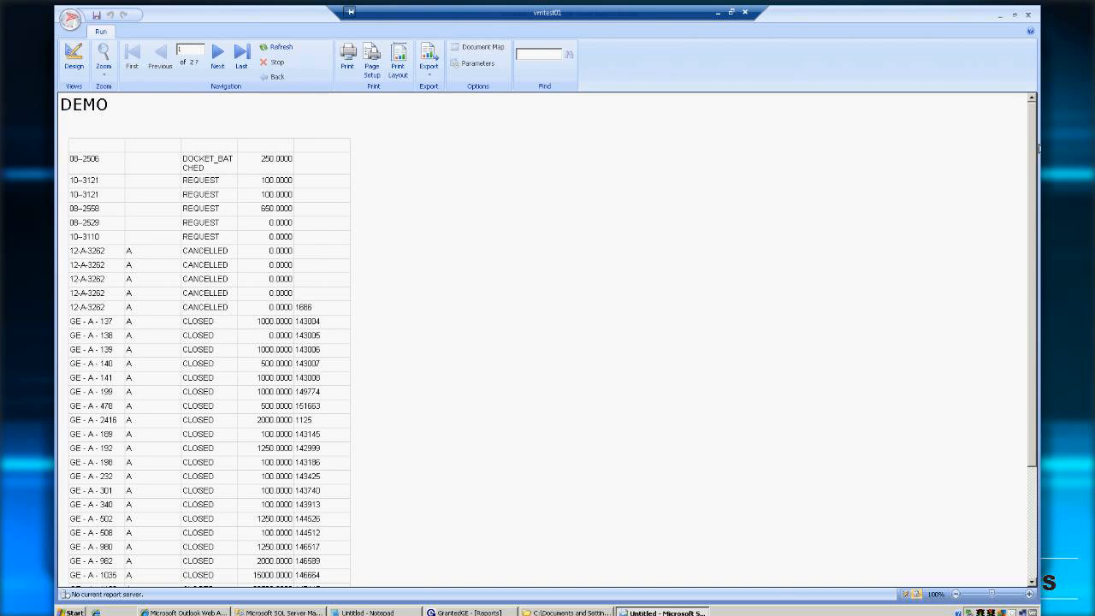
{"action": "mouse_move", "coordinate": [1038, 148]}
{"action": "left_mouse_down"}
{"action": "mouse_move", "coordinate": [1038, 421]}
{"action": "mouse_move", "coordinate": [1038, 150]}
{"action": "left_mouse_up"}
{"action": "left_click", "coordinate": [78, 69]}
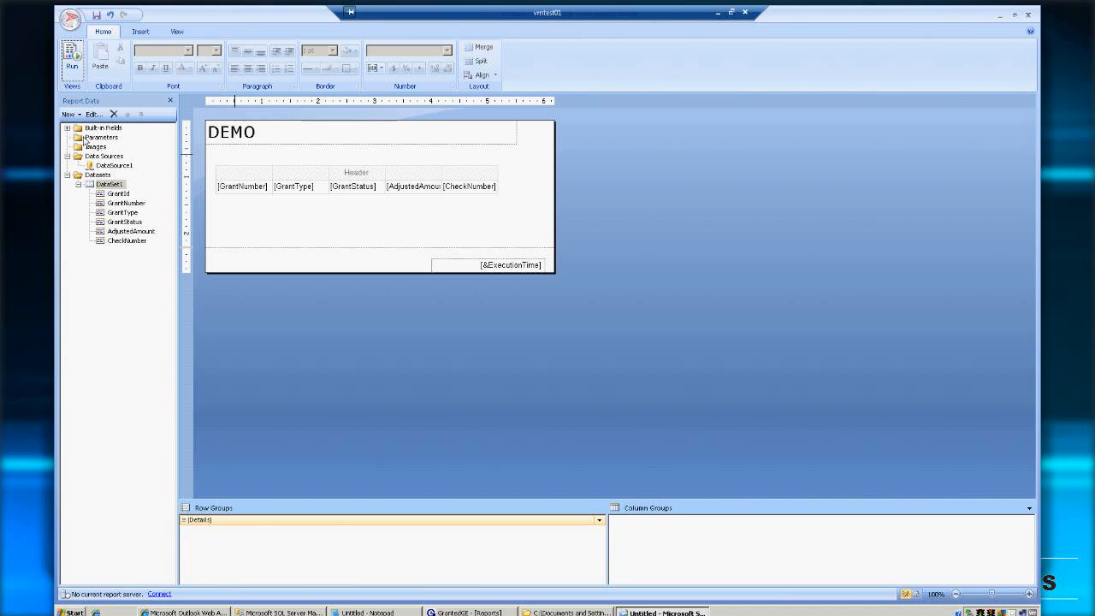
Add a report parameter named Amount with the prompt Start Amount
{"action": "right_click", "coordinate": [106, 138]}
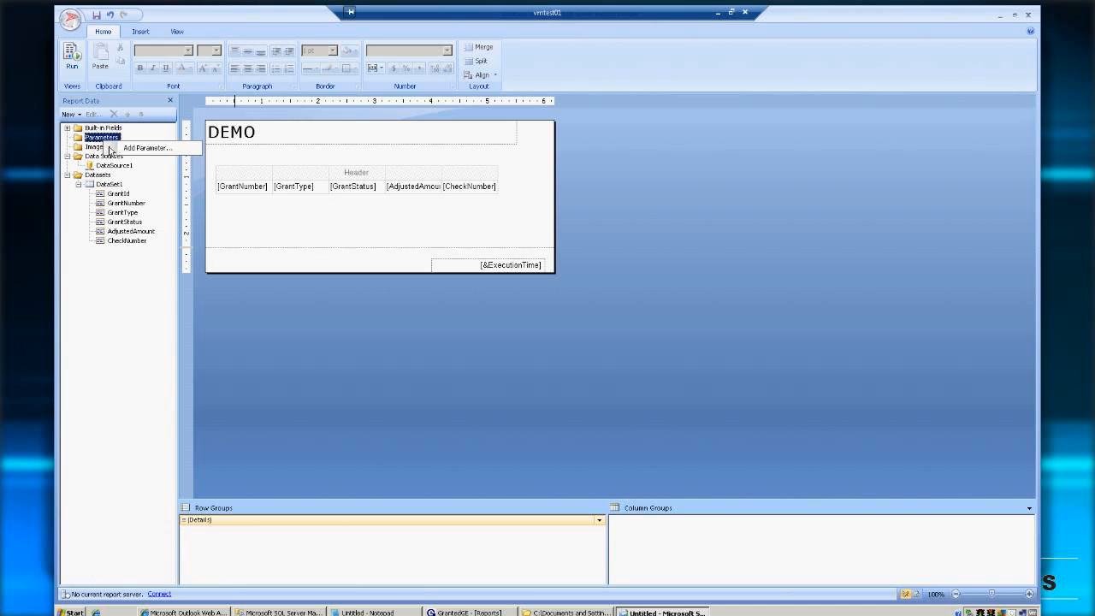
{"action": "left_click", "coordinate": [147, 150]}
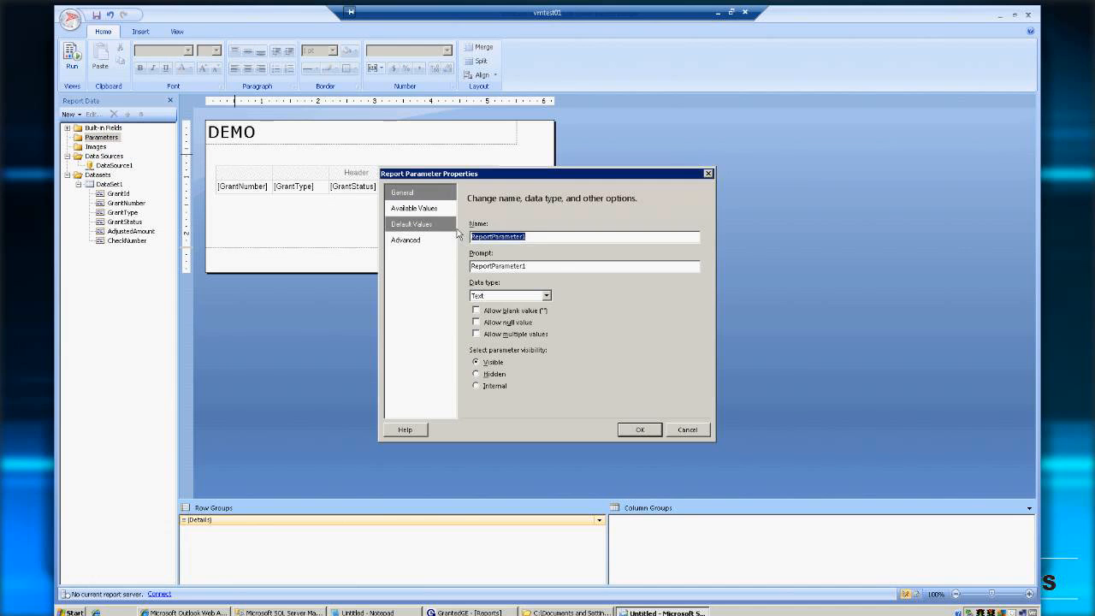
{"action": "type", "text": "Amount"}
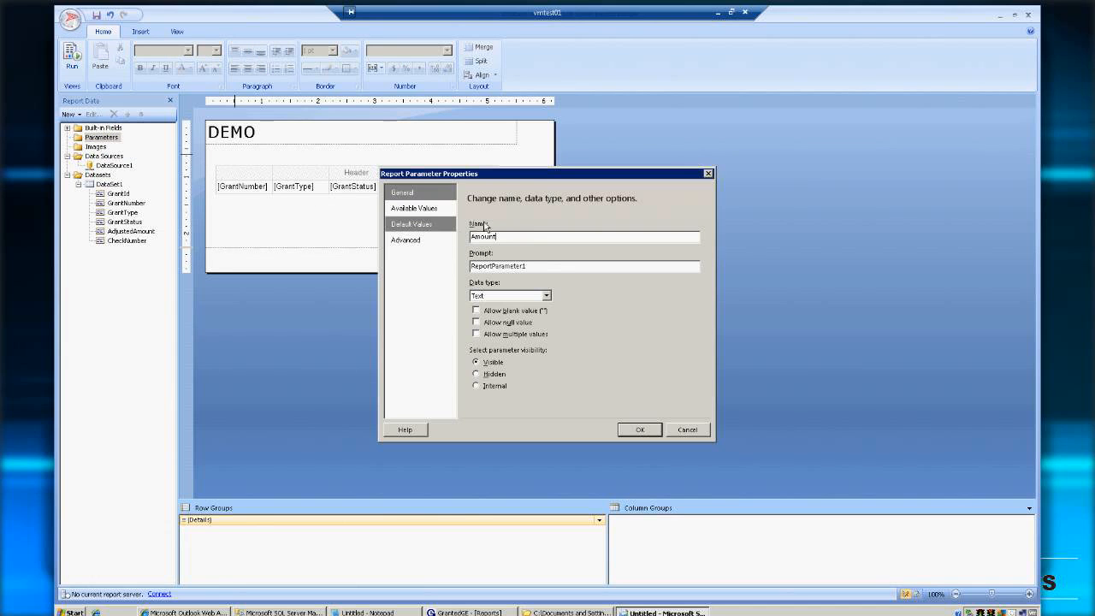
{"action": "key", "text": "Tab"}
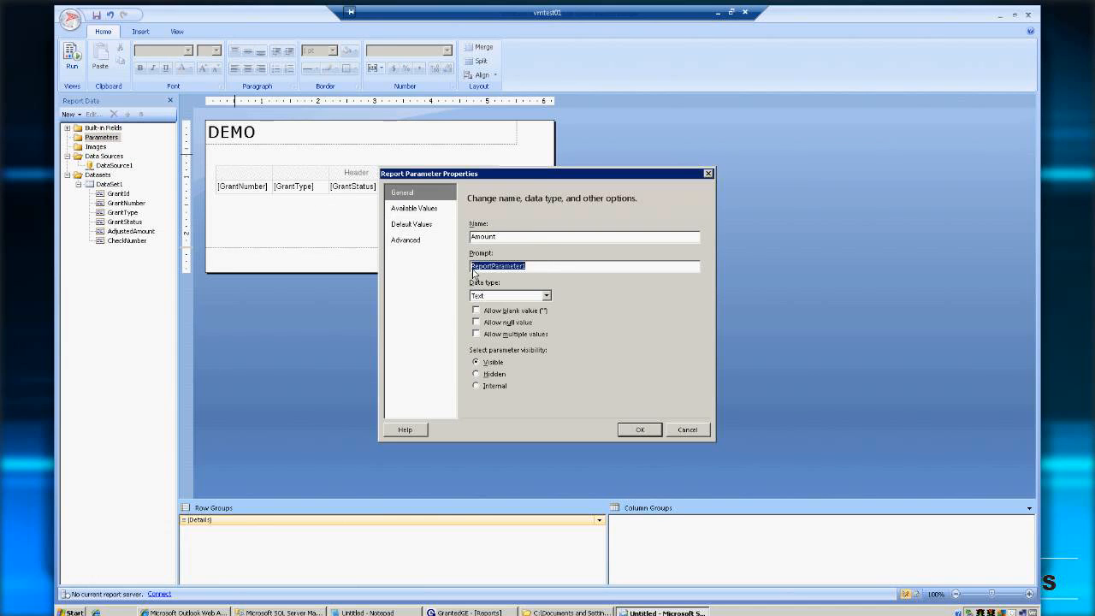
{"action": "type", "text": "Start Amount"}
{"action": "left_click", "coordinate": [639, 430]}
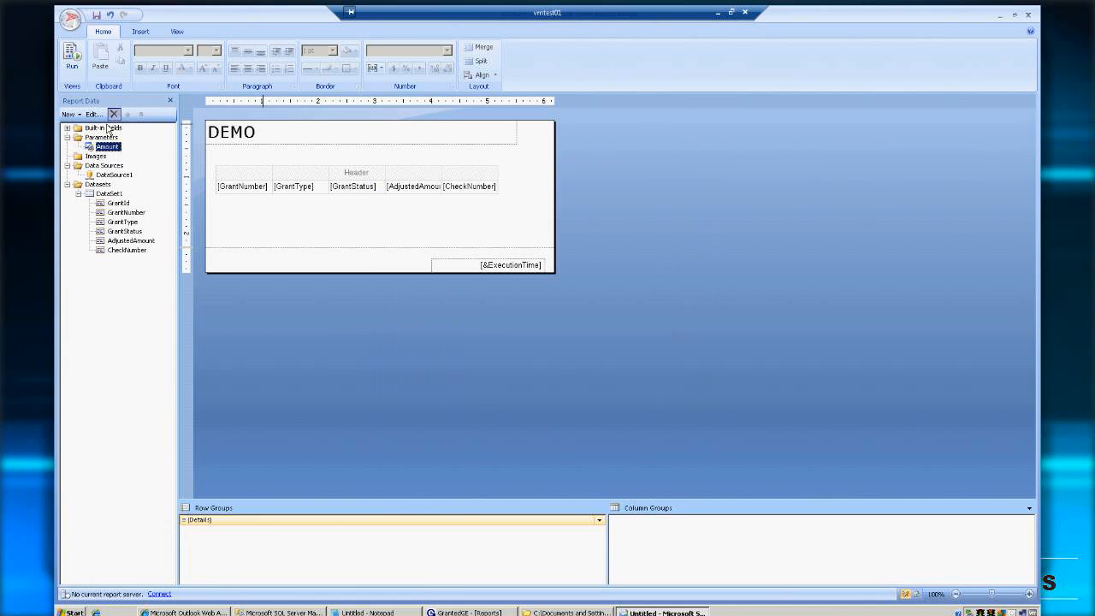
Add a second report parameter named AMount2 with the prompt End amount
{"action": "right_click", "coordinate": [98, 137]}
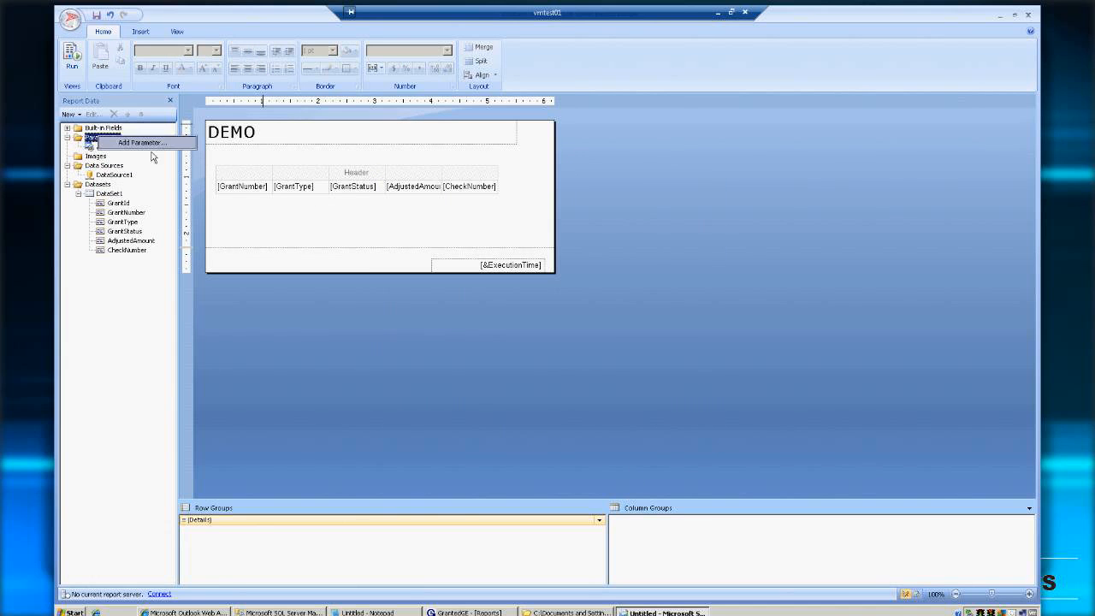
{"action": "left_click", "coordinate": [128, 144]}
{"action": "left_click", "coordinate": [515, 240]}
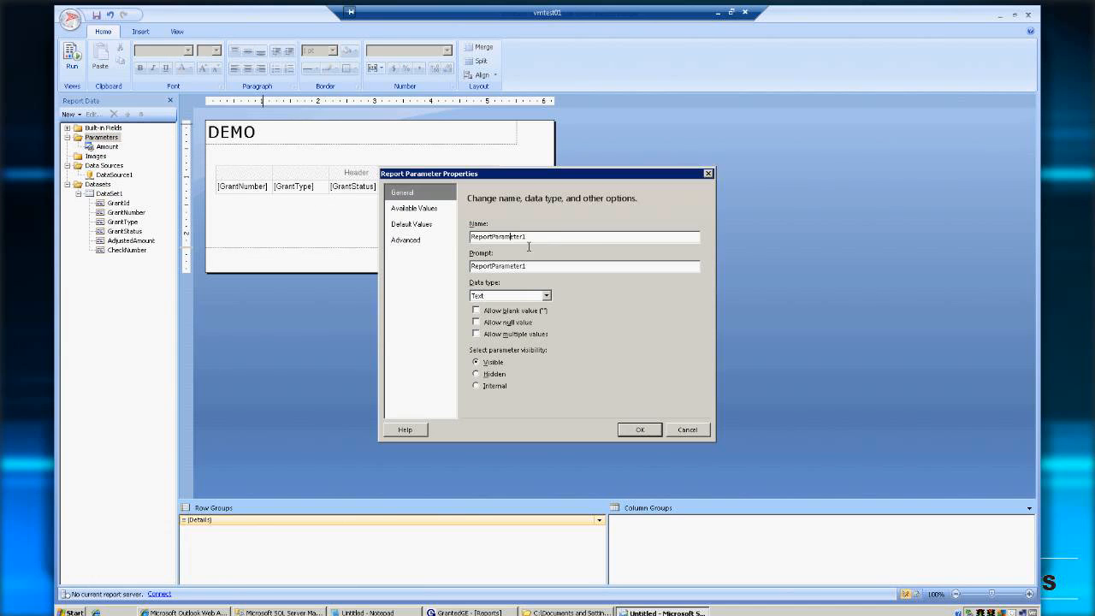
{"action": "left_click_drag", "start_coordinate": [542, 240], "coordinate": [463, 241]}
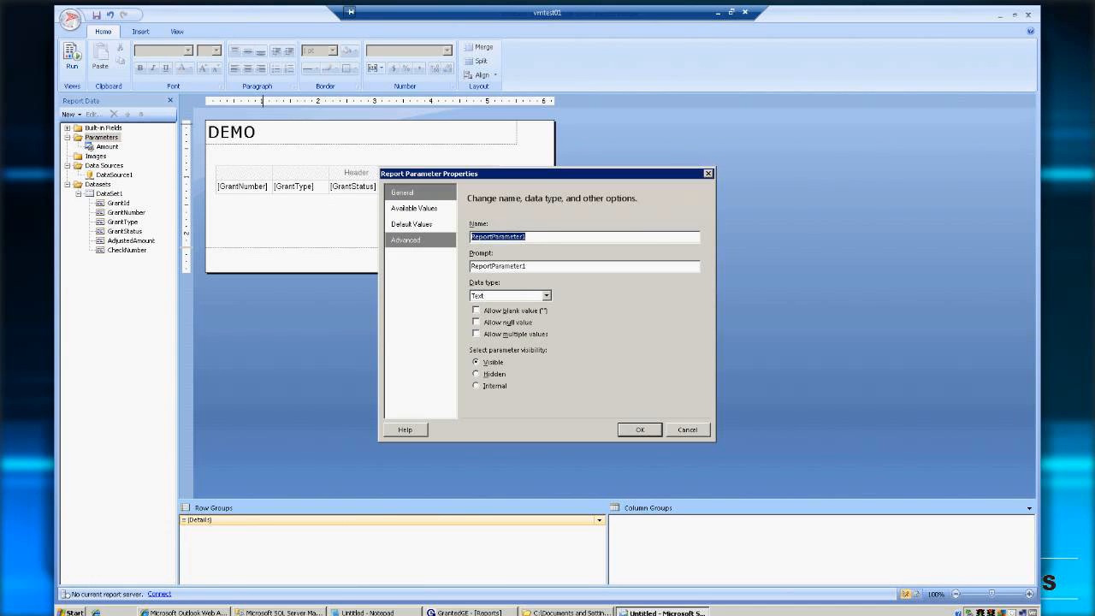
{"action": "type", "text": "AMount2"}
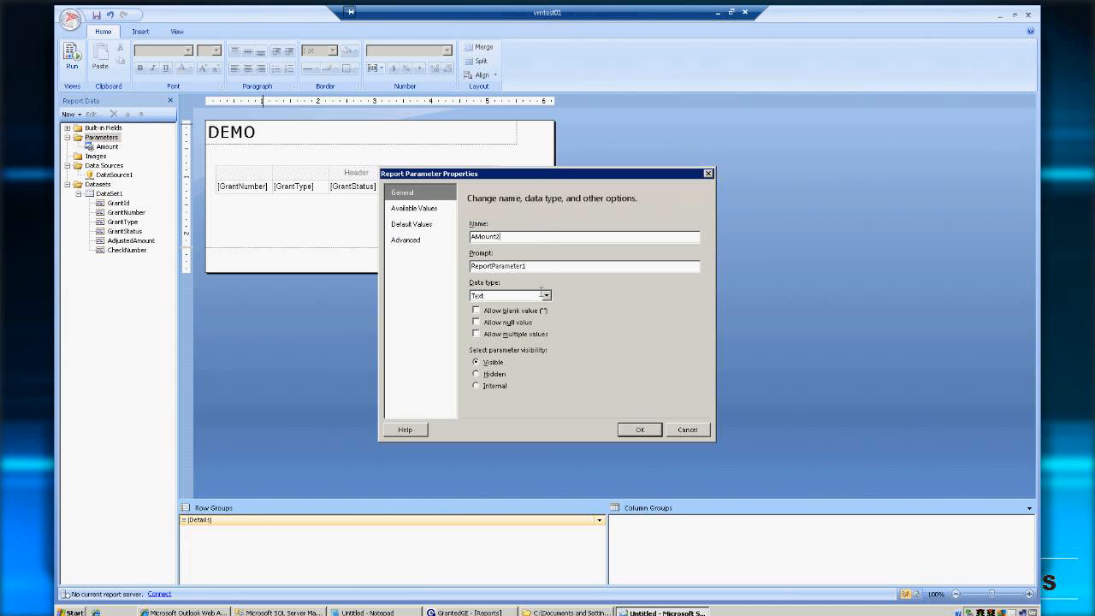
{"action": "left_click_drag", "start_coordinate": [537, 266], "coordinate": [462, 274]}
{"action": "type", "text": "End"}
{"action": "key", "text": "alt+space"}
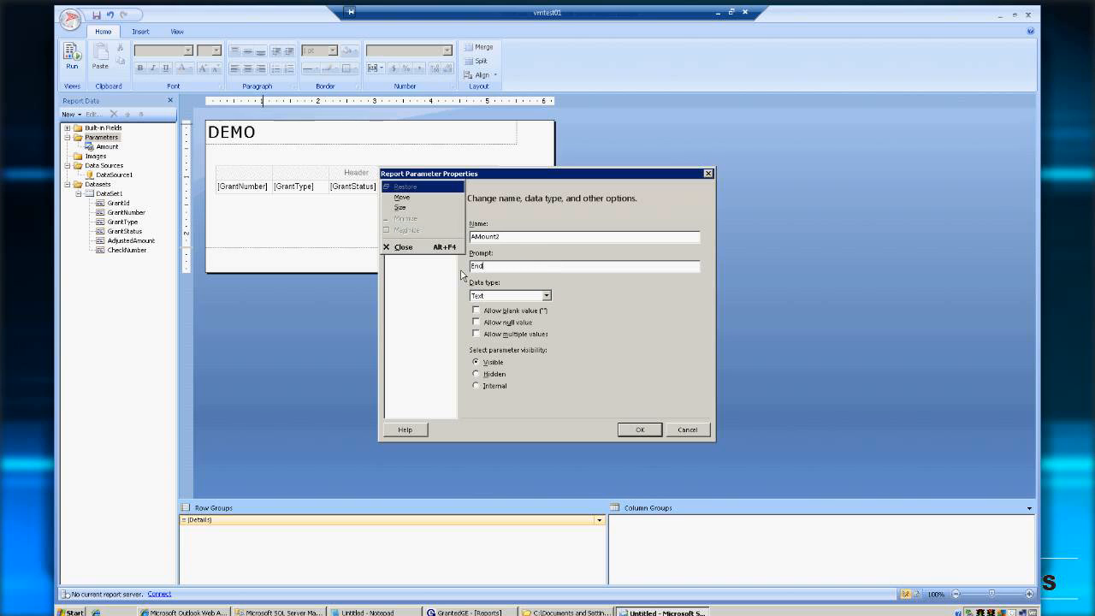
{"action": "key", "text": "m"}
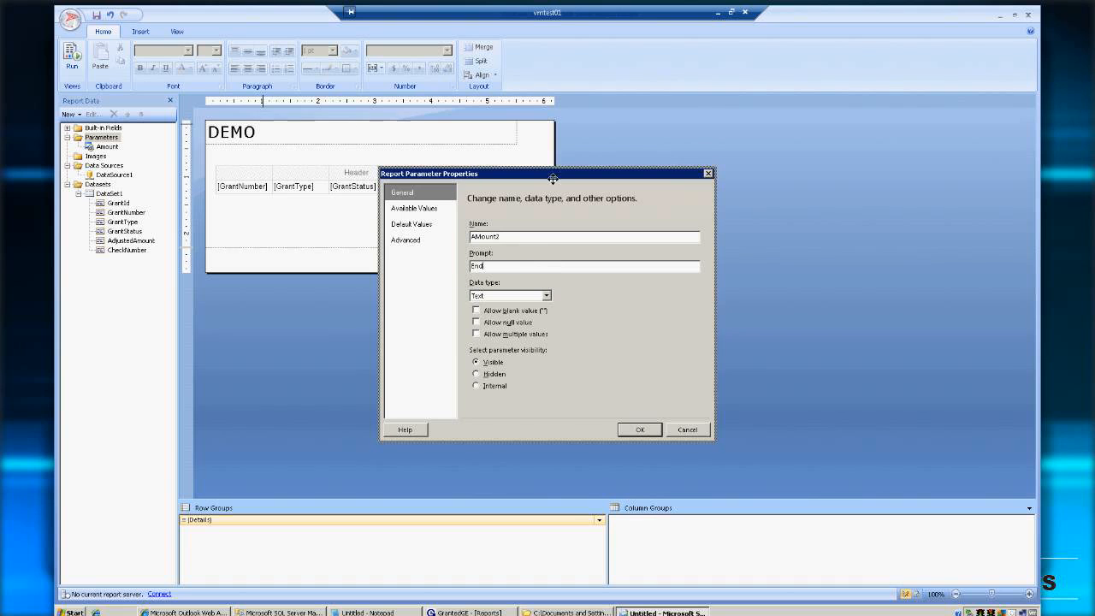
{"action": "left_click", "coordinate": [504, 271]}
{"action": "type", "text": "amount"}
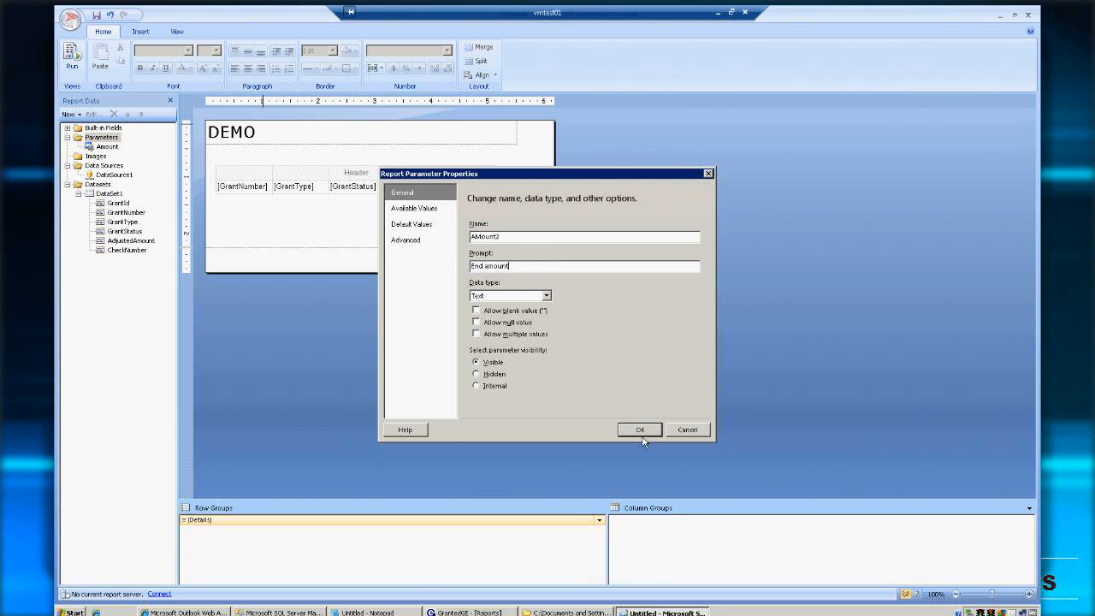
Choose a numeric data type for the AMount2 parameter, trying Integer first, and accept the parameter properties
{"action": "left_click", "coordinate": [547, 296]}
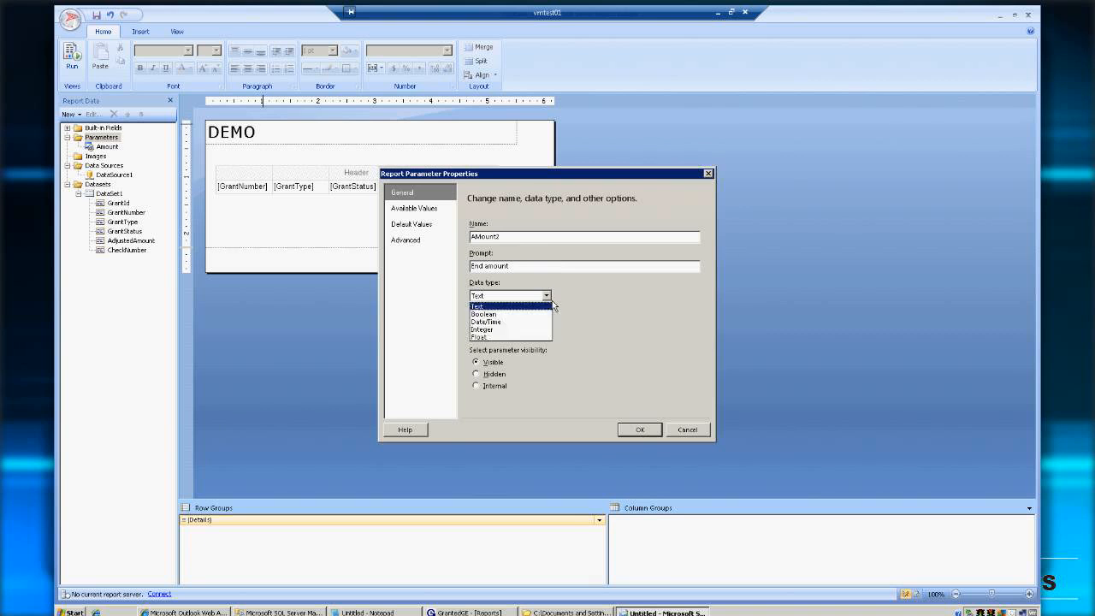
{"action": "left_click", "coordinate": [514, 329]}
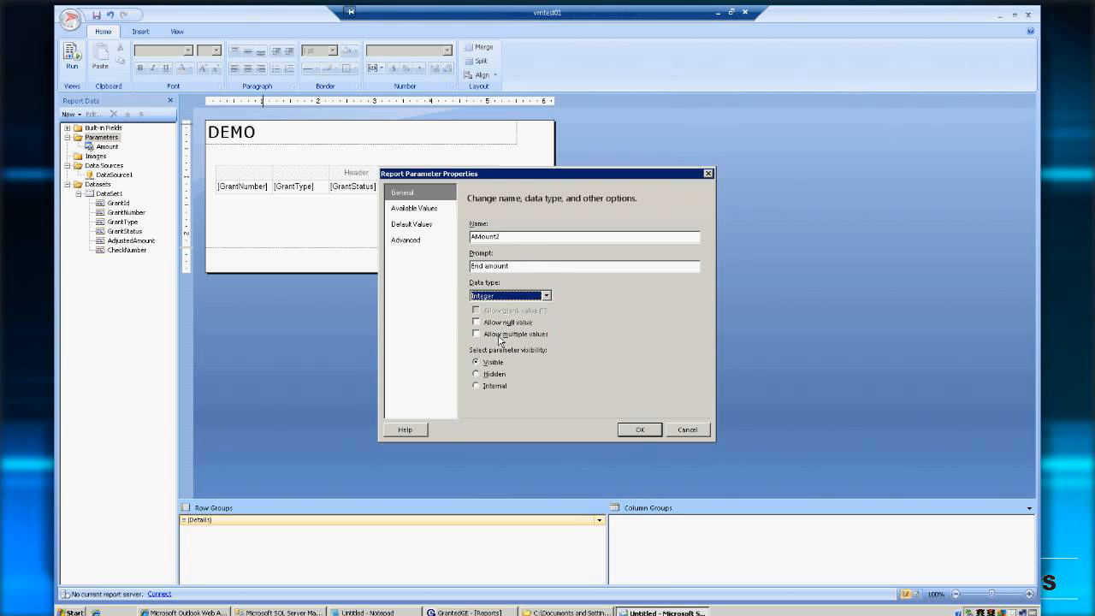
{"action": "left_click", "coordinate": [547, 297]}
{"action": "left_click", "coordinate": [492, 344]}
{"action": "left_click", "coordinate": [638, 431]}
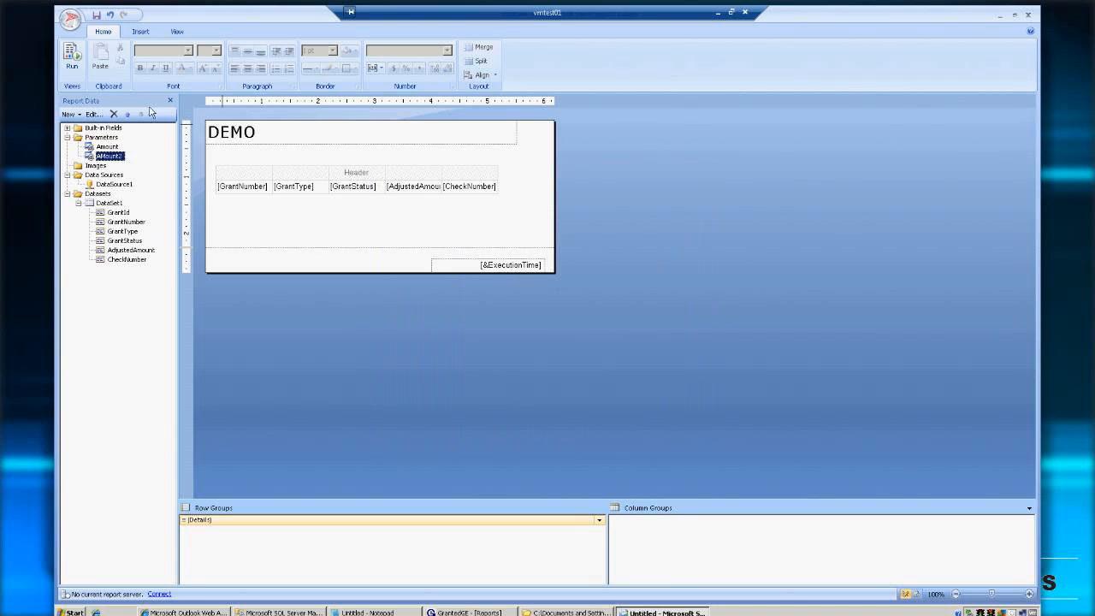
Open the DataSet1 query for editing
{"action": "right_click", "coordinate": [109, 203]}
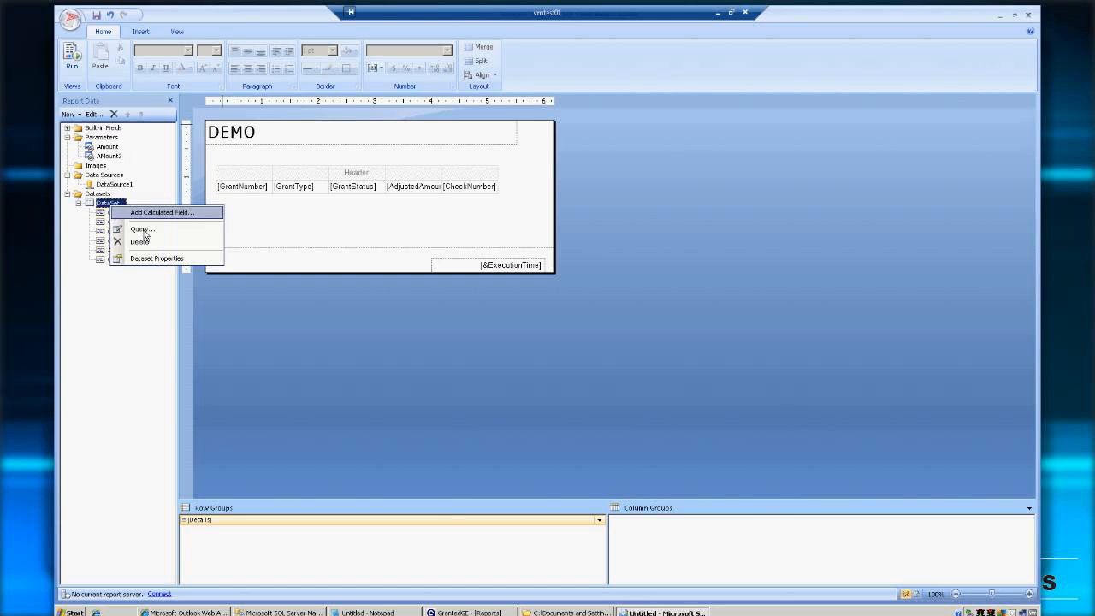
{"action": "left_click", "coordinate": [144, 228]}
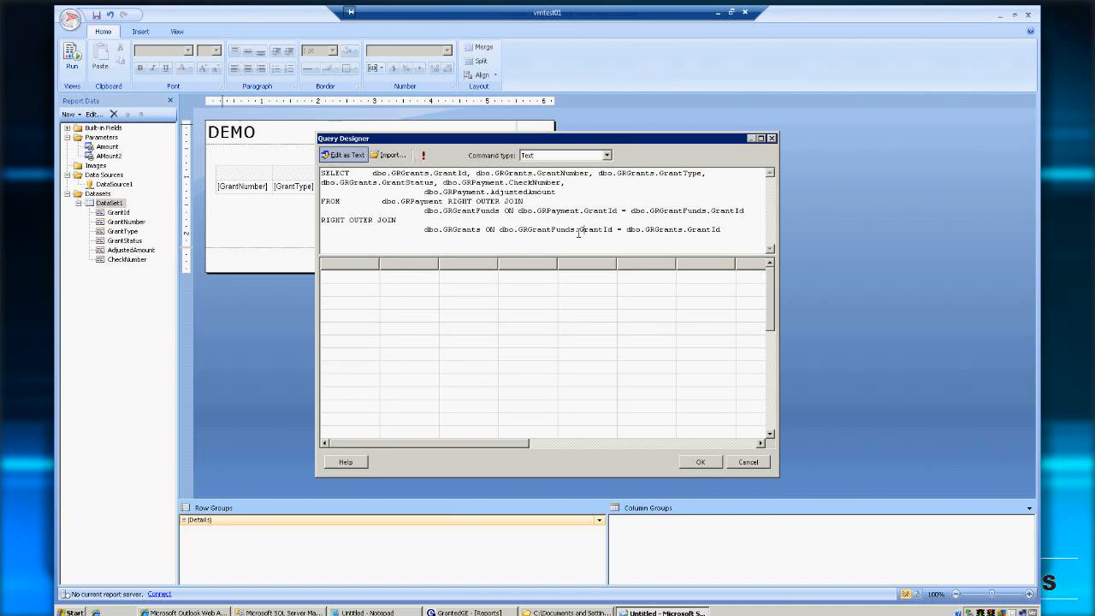
{"action": "left_click", "coordinate": [725, 235]}
{"action": "left_click", "coordinate": [281, 613]}
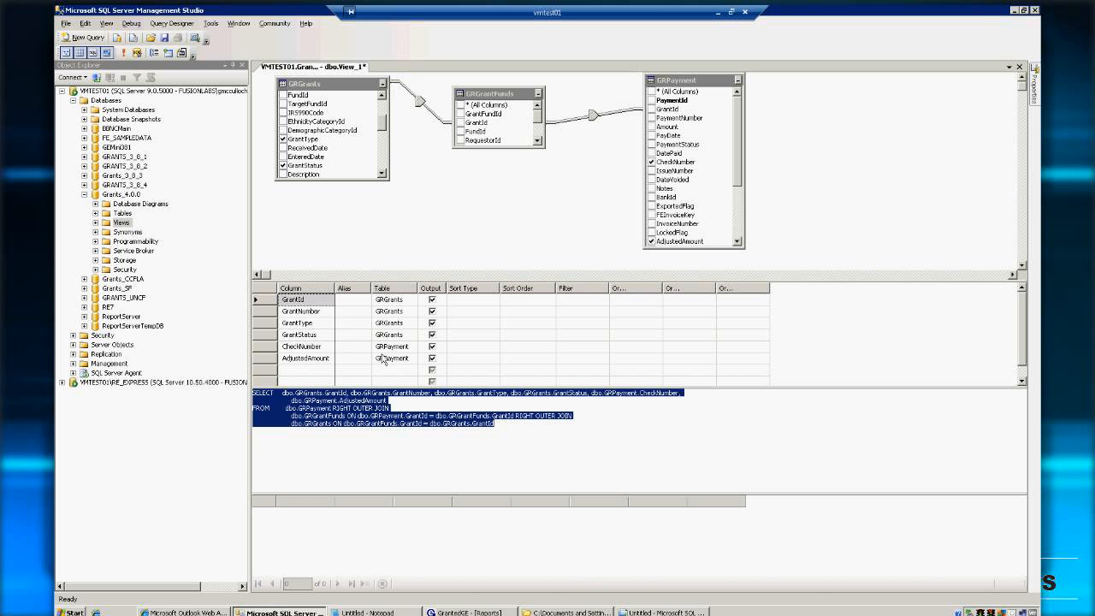
{"action": "left_click", "coordinate": [580, 361]}
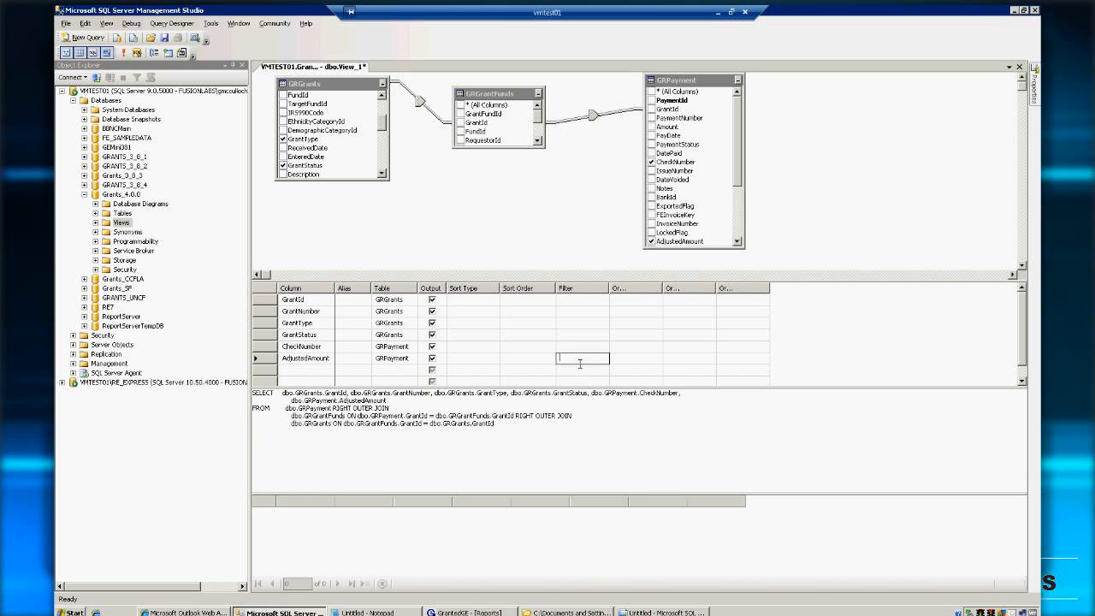
{"action": "type", "text": "betweenn"}
{"action": "key", "text": "BackSpace"}
{"action": "type", "text": "Amount a"}
{"action": "type", "text": "nd "}
{"action": "type", "text": "Amou"}
{"action": "type", "text": "nt2"}
{"action": "type", "text": "@"}
{"action": "key", "text": "Left"}
{"action": "key", "text": "Left"}
{"action": "key", "text": "Left"}
{"action": "key", "text": "Left"}
{"action": "key", "text": "Left"}
{"action": "type", "text": "@"}
{"action": "left_click", "coordinate": [501, 226]}
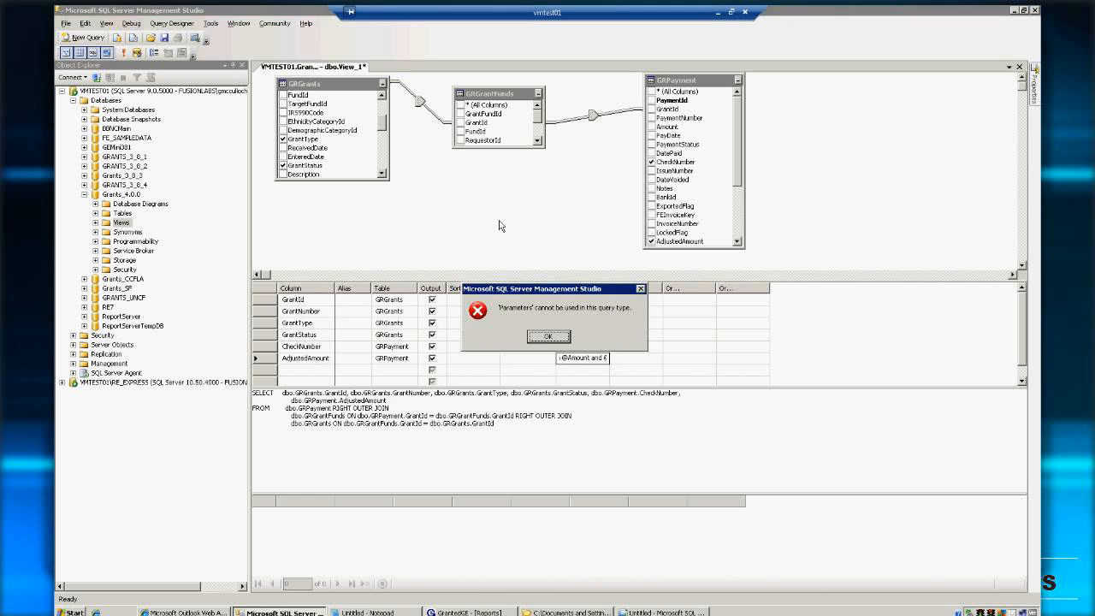
{"action": "left_click", "coordinate": [548, 342]}
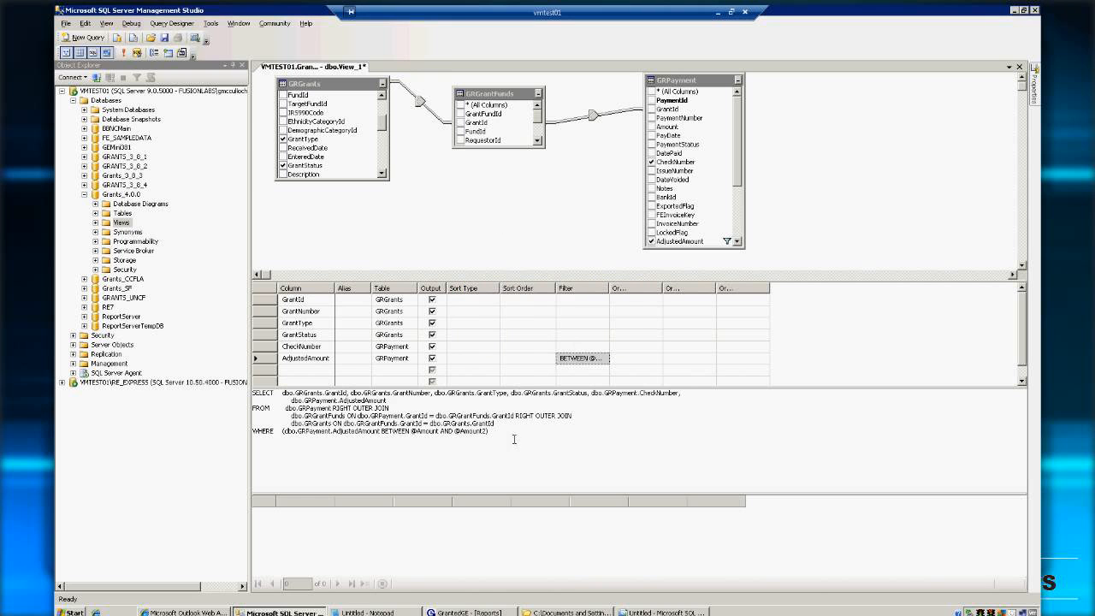
Copy the view's full SQL statement, switch to Report Builder, and replace the DataSet1 query text with it
{"action": "left_click_drag", "start_coordinate": [512, 438], "coordinate": [246, 374]}
{"action": "key", "text": "ctrl+c"}
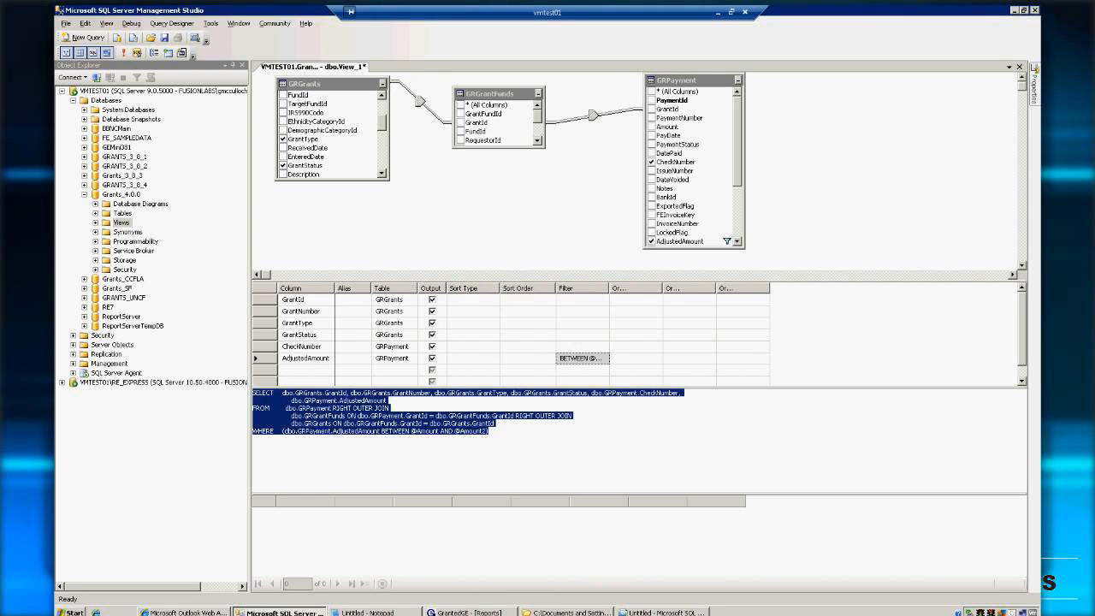
{"action": "left_click", "coordinate": [644, 612]}
{"action": "left_click", "coordinate": [494, 242]}
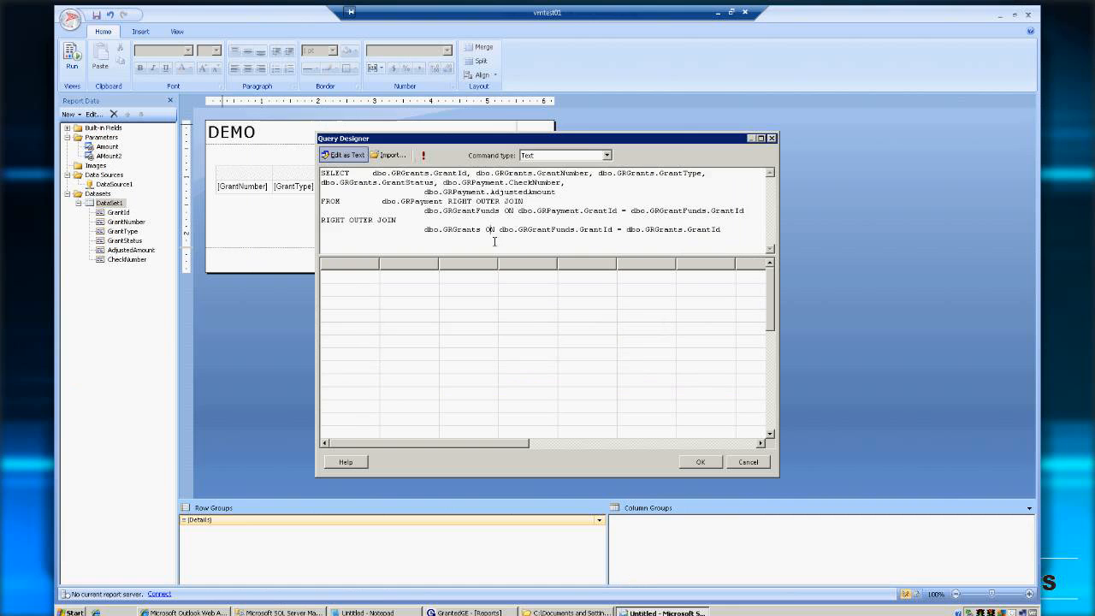
{"action": "key", "text": "ctrl+a"}
{"action": "key", "text": "ctrl+v"}
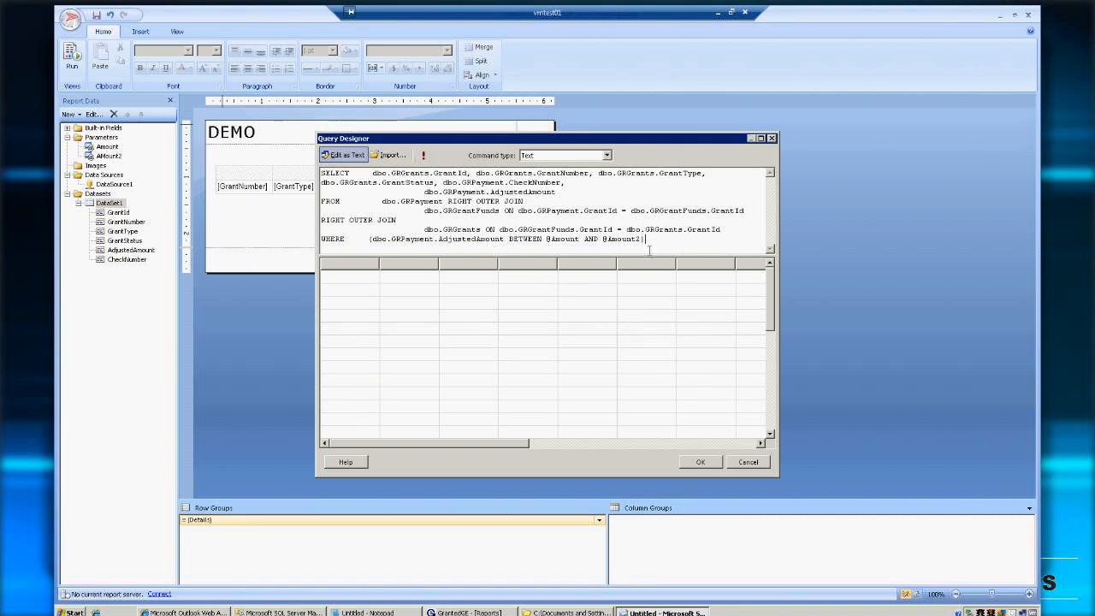
{"action": "left_click", "coordinate": [700, 462]}
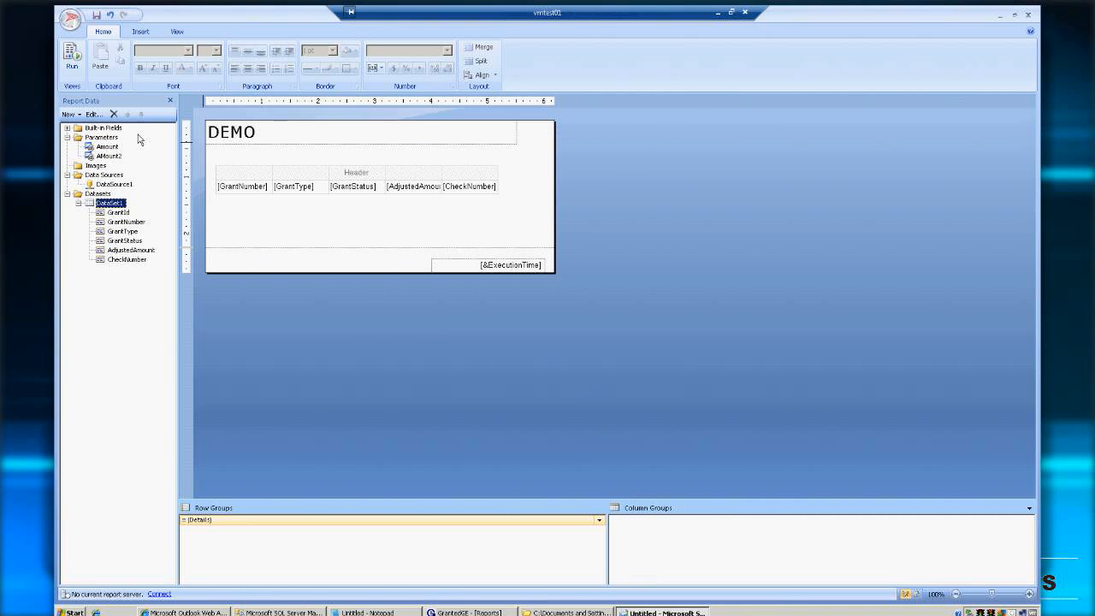
Run the report, examine the processing error details, and return to the report design
{"action": "left_click", "coordinate": [74, 69]}
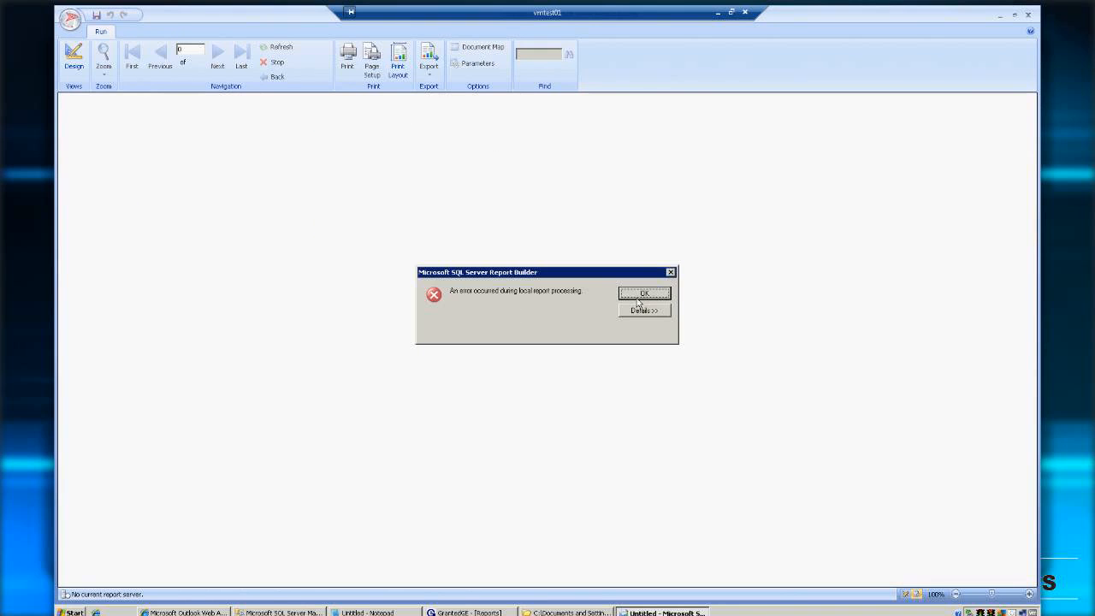
{"action": "left_click", "coordinate": [663, 314]}
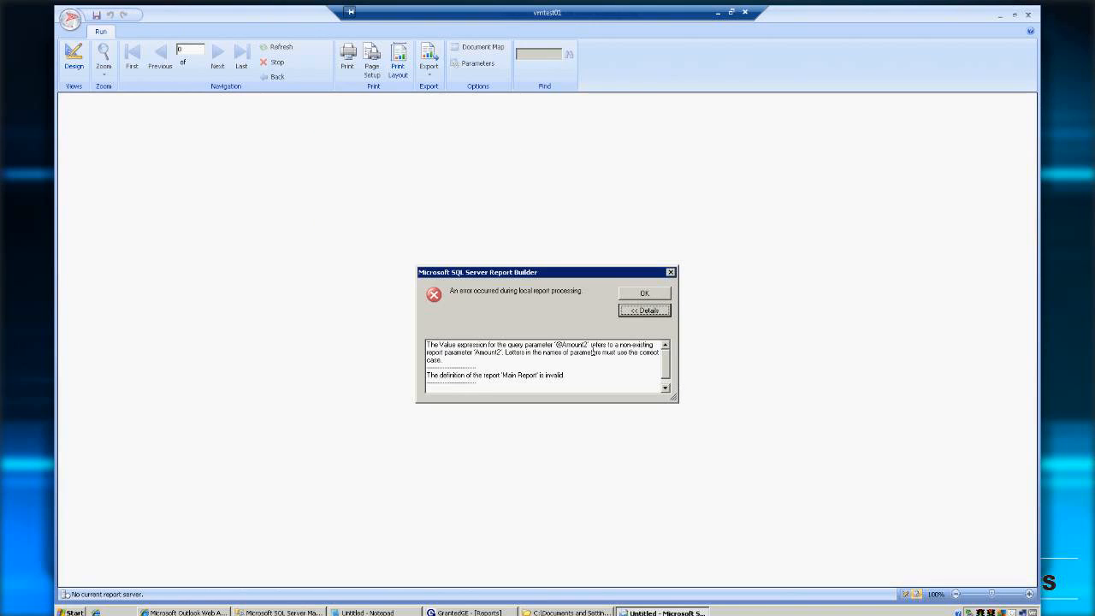
{"action": "left_click", "coordinate": [654, 296]}
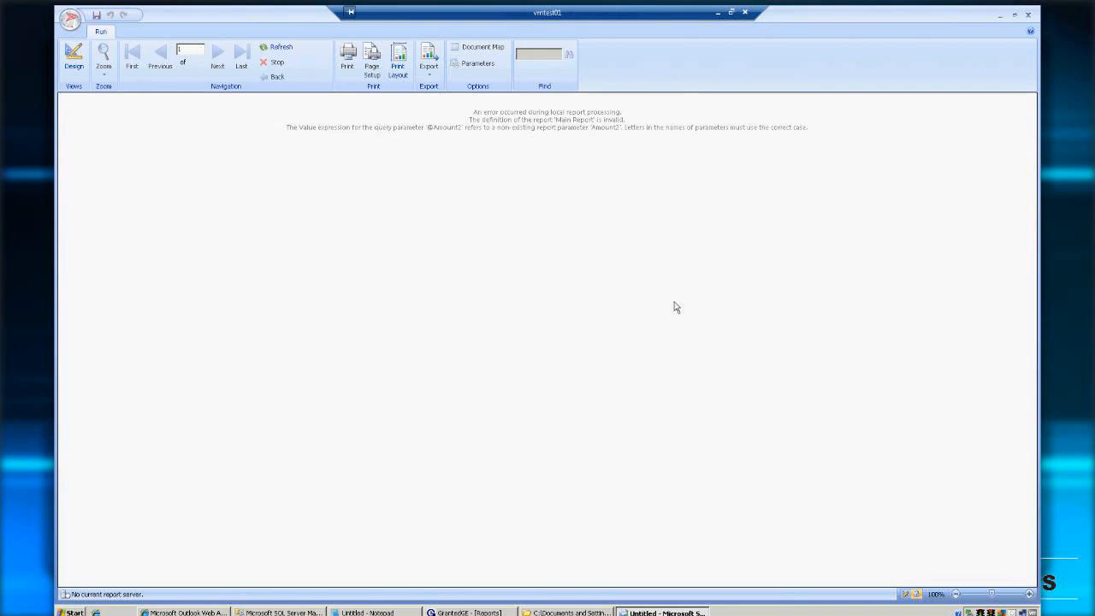
{"action": "left_click", "coordinate": [74, 60]}
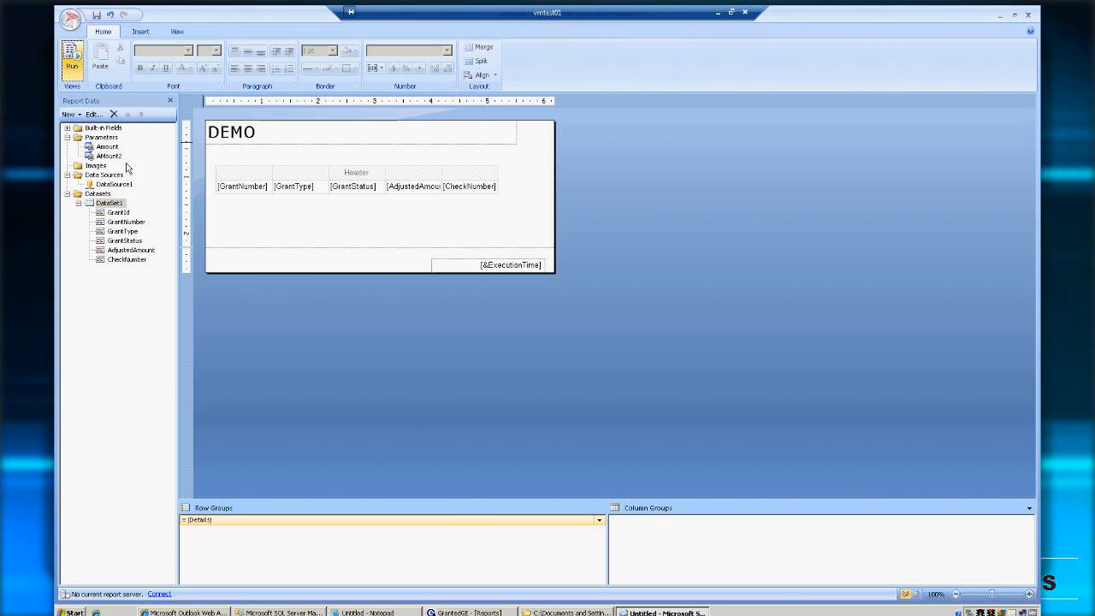
{"action": "right_click", "coordinate": [116, 213]}
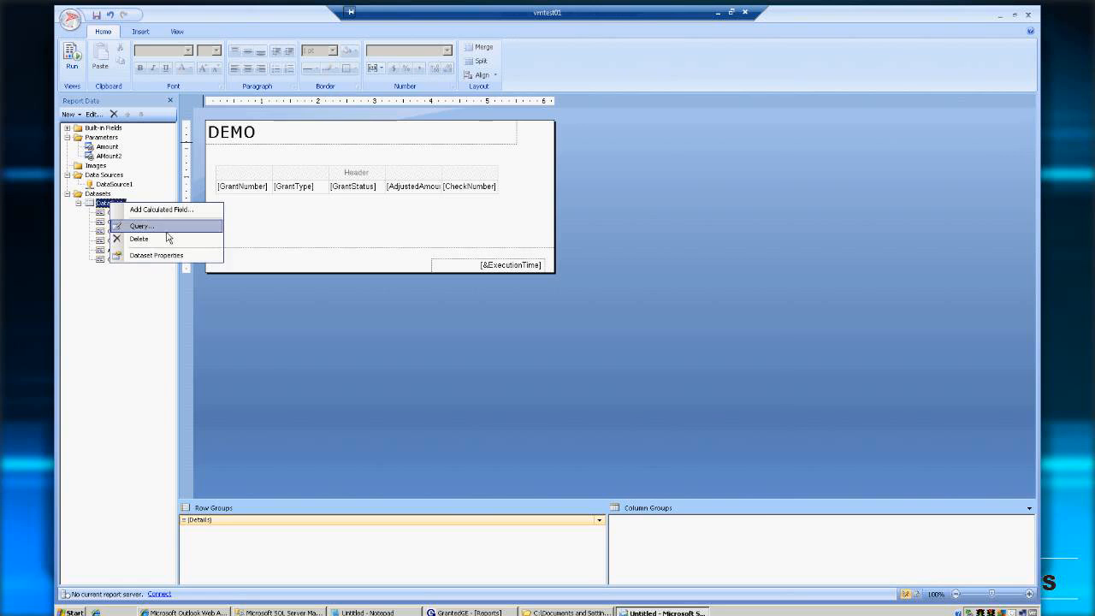
{"action": "left_click", "coordinate": [113, 224]}
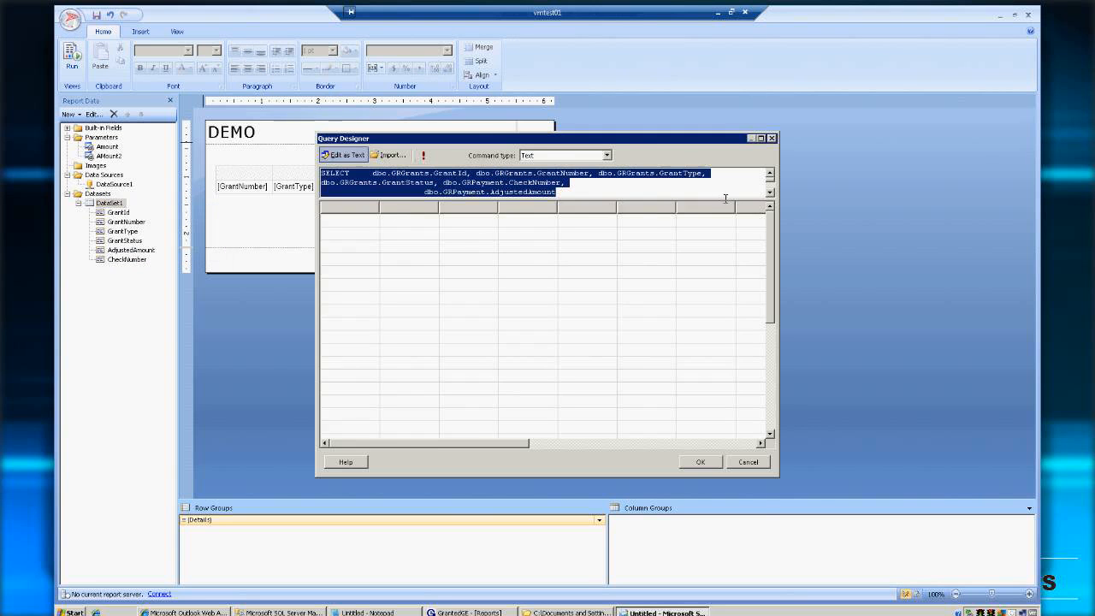
{"action": "left_click_drag", "start_coordinate": [726, 200], "coordinate": [720, 332]}
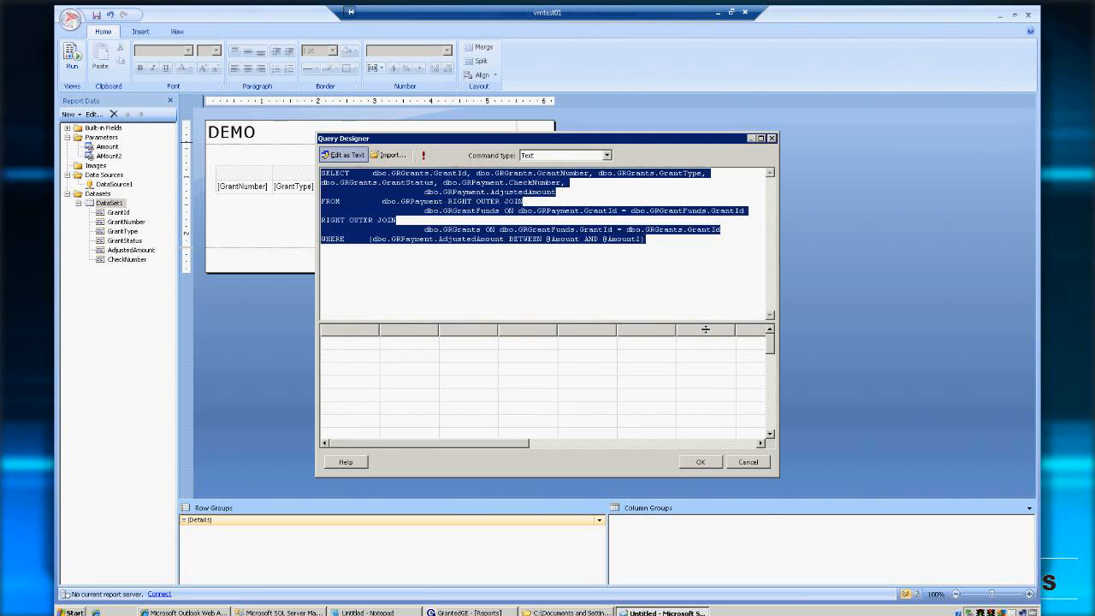
{"action": "left_click", "coordinate": [622, 243]}
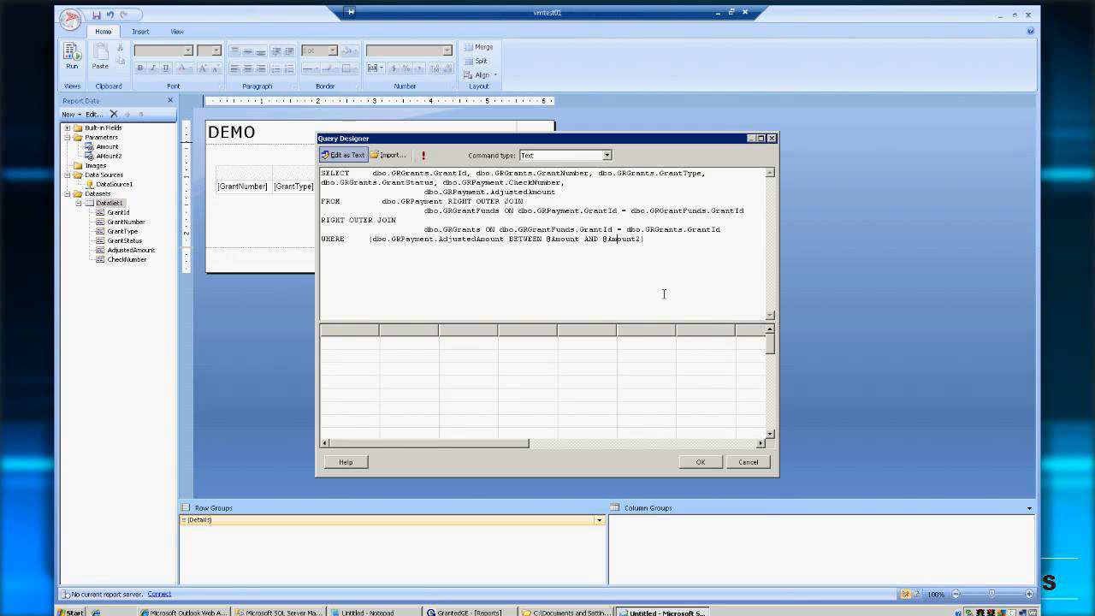
{"action": "key", "text": "BackSpace"}
{"action": "type", "text": "M"}
{"action": "left_click", "coordinate": [696, 466]}
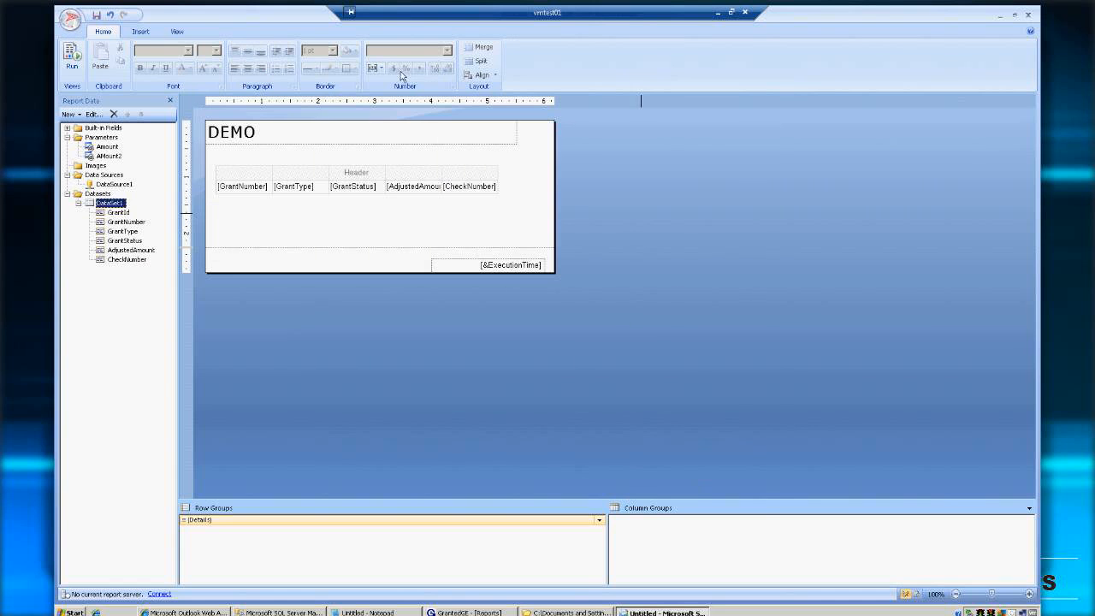
Rerun the report with the edited query, read the error details, and go back to the design
{"action": "left_click", "coordinate": [73, 58]}
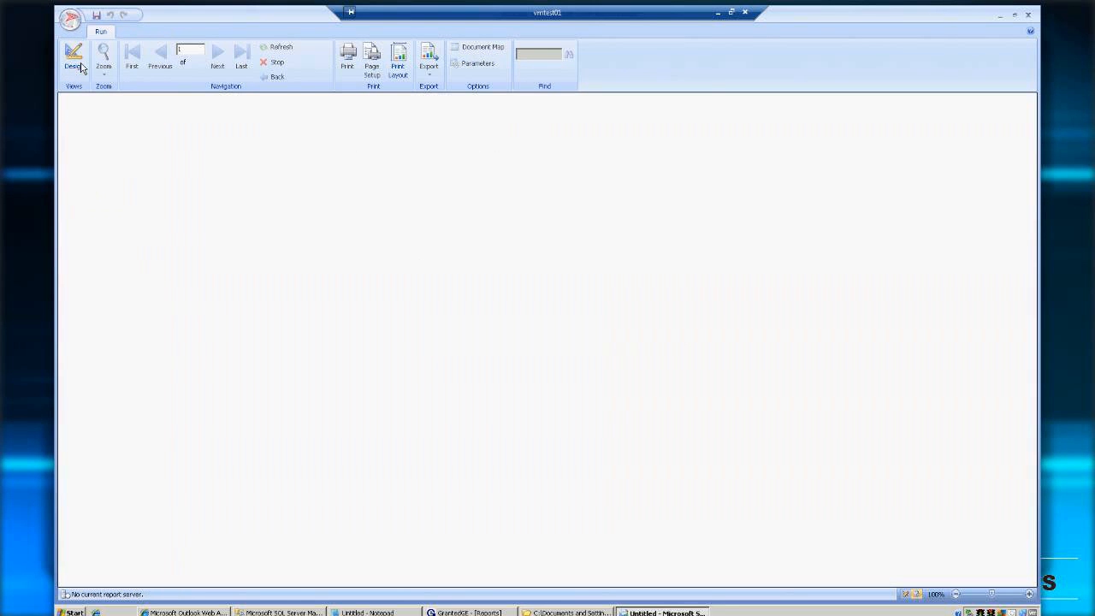
{"action": "left_click", "coordinate": [646, 311]}
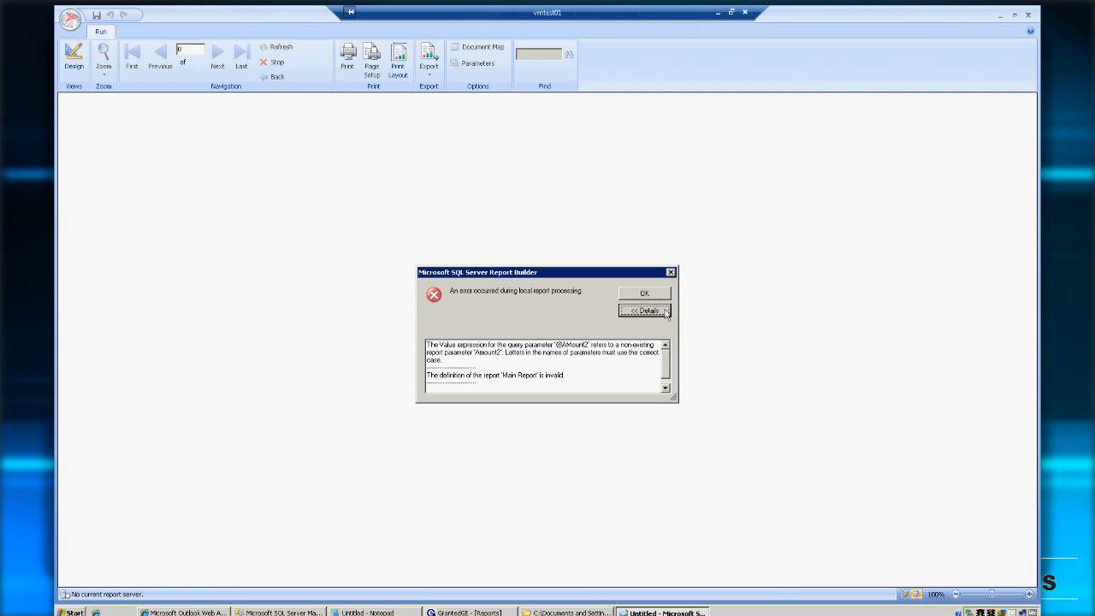
{"action": "left_click", "coordinate": [644, 294]}
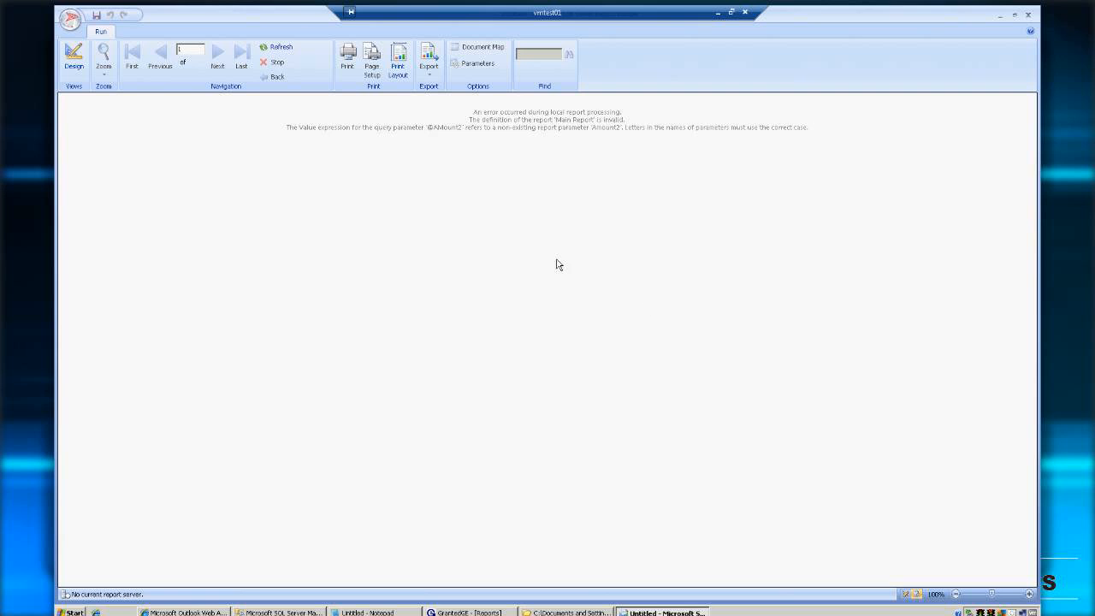
{"action": "left_click", "coordinate": [74, 60]}
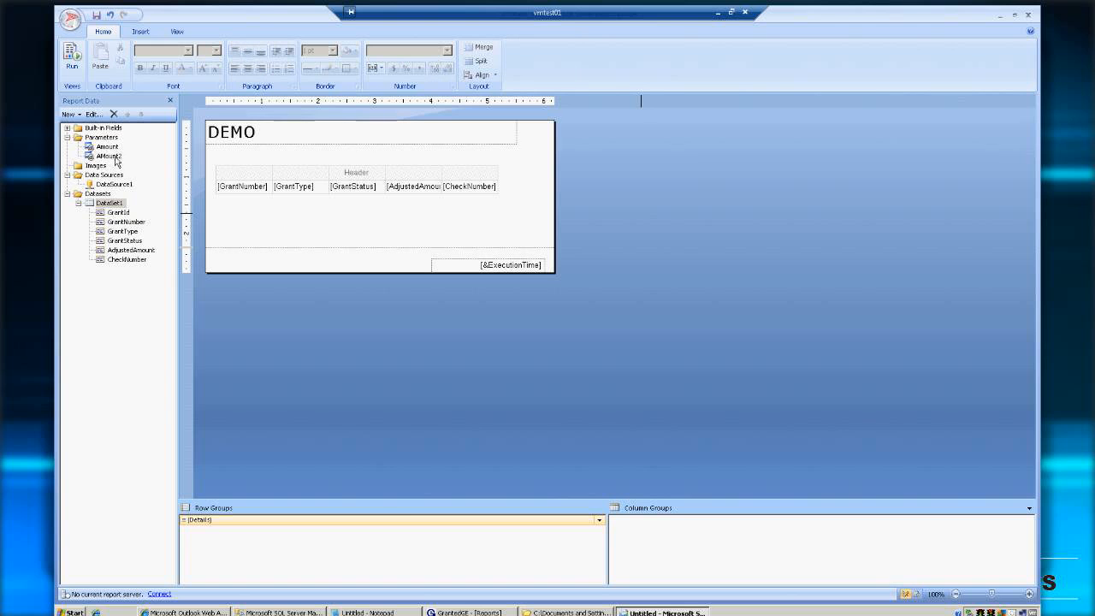
Rename the End amount report parameter as Amount2
{"action": "right_click", "coordinate": [113, 157]}
{"action": "left_click", "coordinate": [145, 180]}
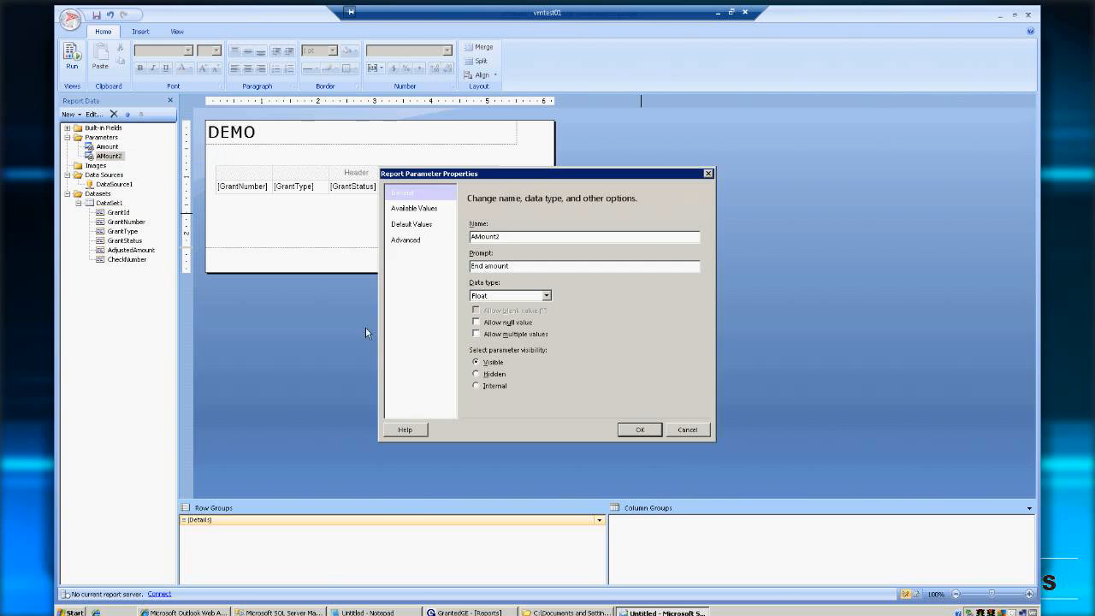
{"action": "left_click", "coordinate": [482, 238]}
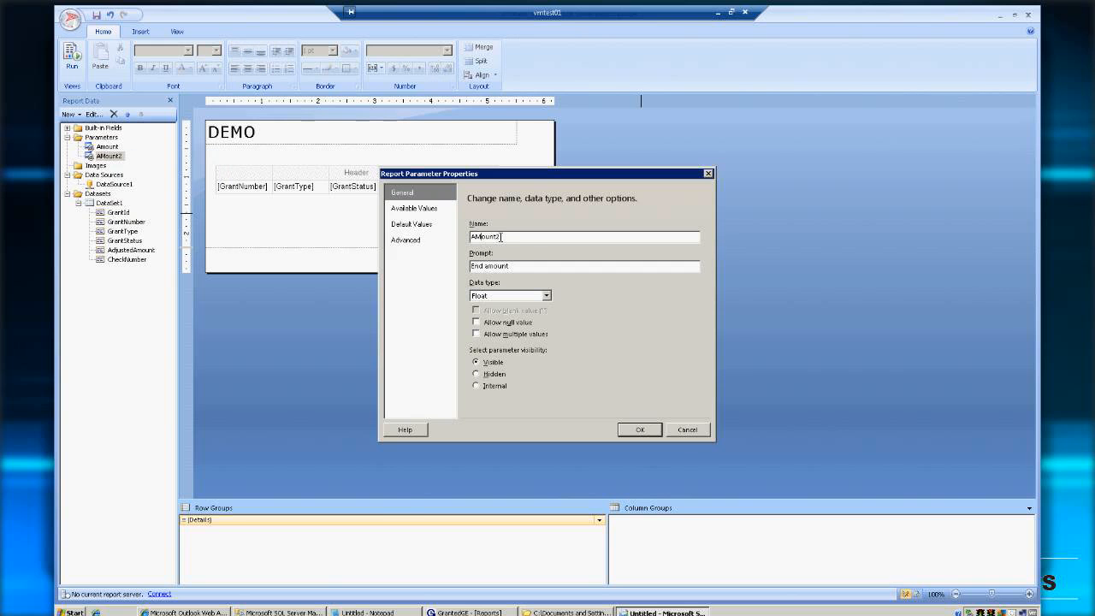
{"action": "key", "text": "BackSpace"}
{"action": "type", "text": "m"}
{"action": "left_click", "coordinate": [642, 432]}
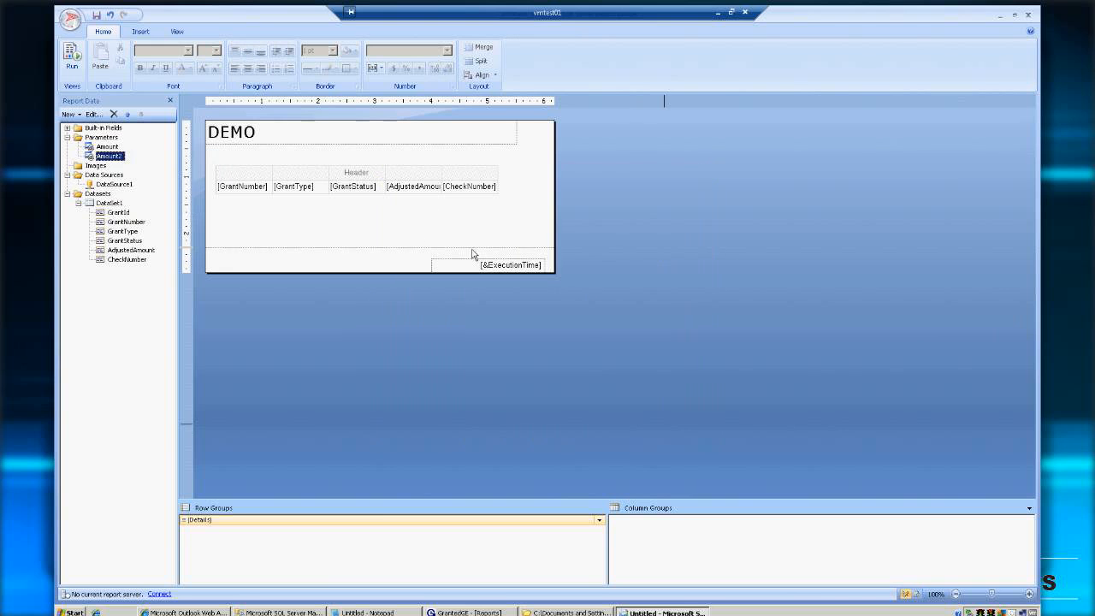
{"action": "left_click", "coordinate": [109, 203]}
{"action": "right_click", "coordinate": [99, 205]}
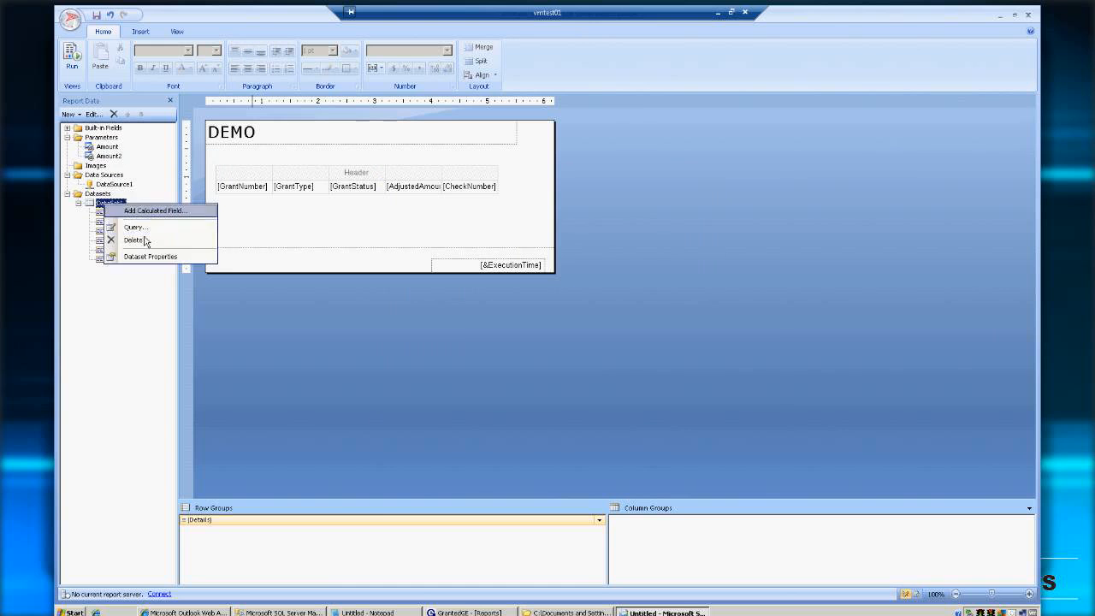
{"action": "left_click", "coordinate": [129, 225]}
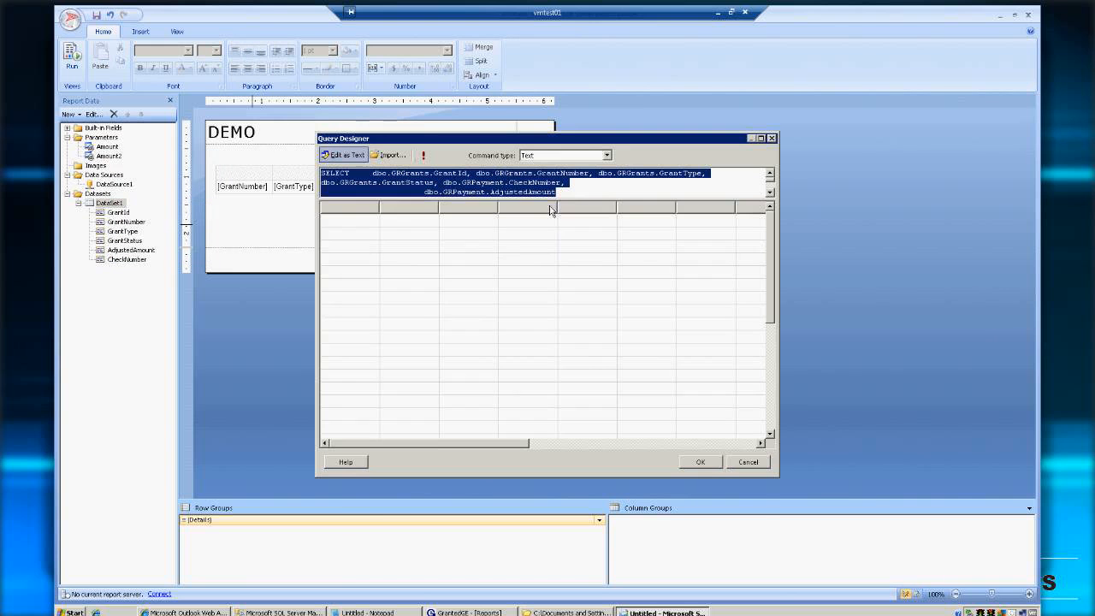
{"action": "left_click_drag", "start_coordinate": [551, 208], "coordinate": [552, 392]}
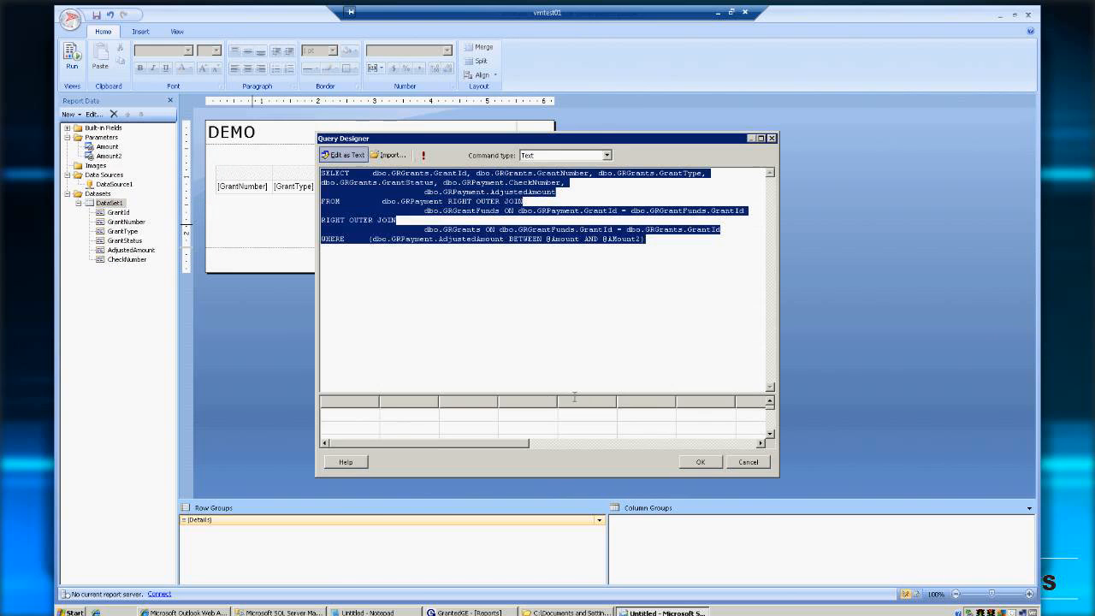
{"action": "left_click", "coordinate": [628, 244]}
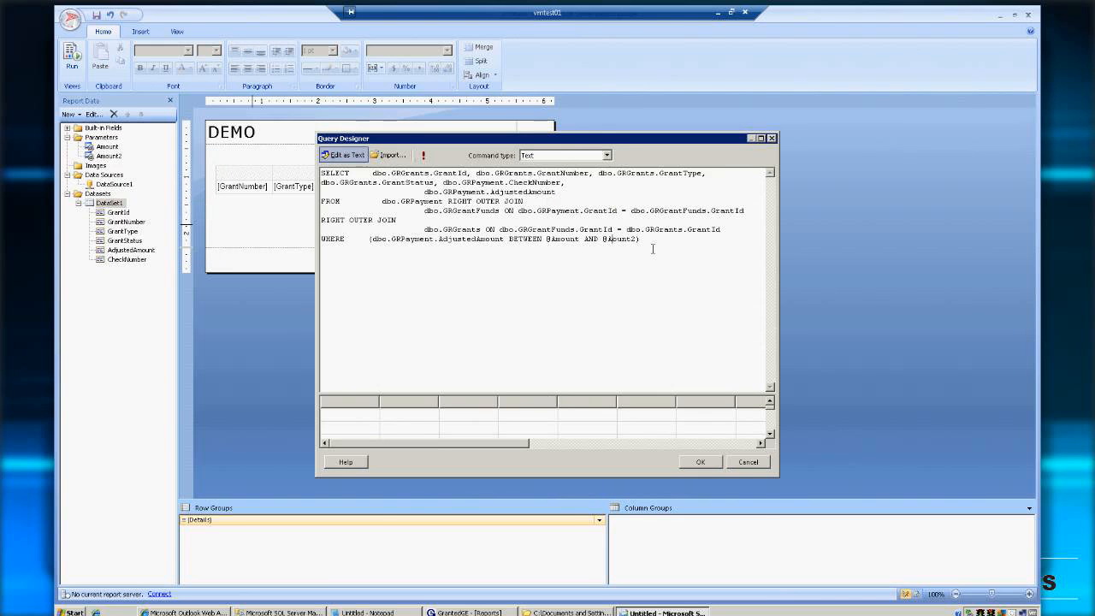
{"action": "type", "text": "m"}
{"action": "left_click", "coordinate": [700, 466]}
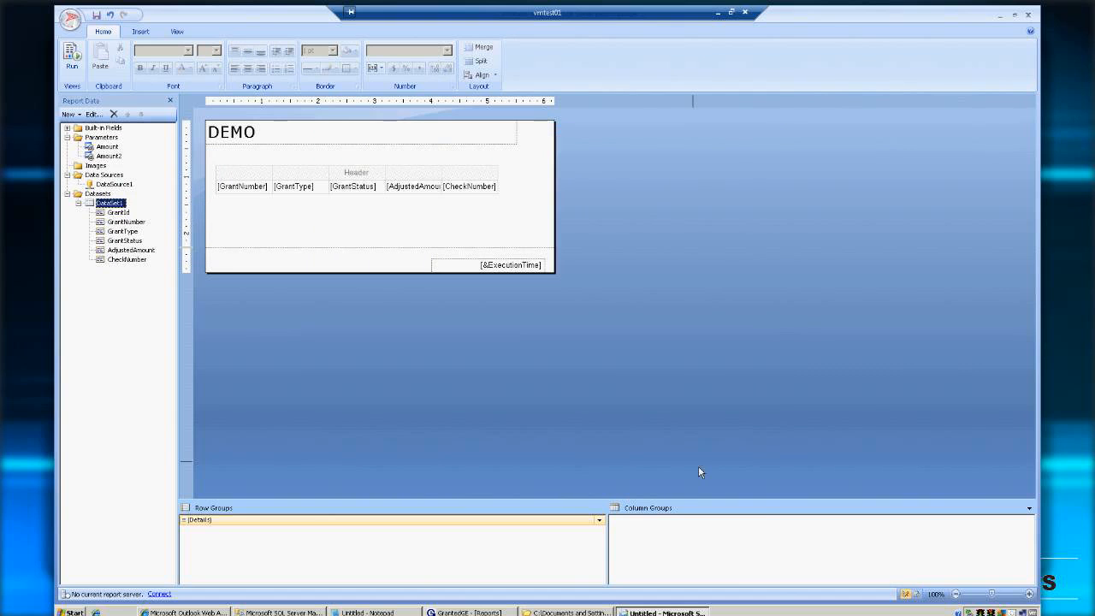
Run the report with a start amount of 1000 and an end amount of 2000, and return to the design
{"action": "left_click", "coordinate": [77, 62]}
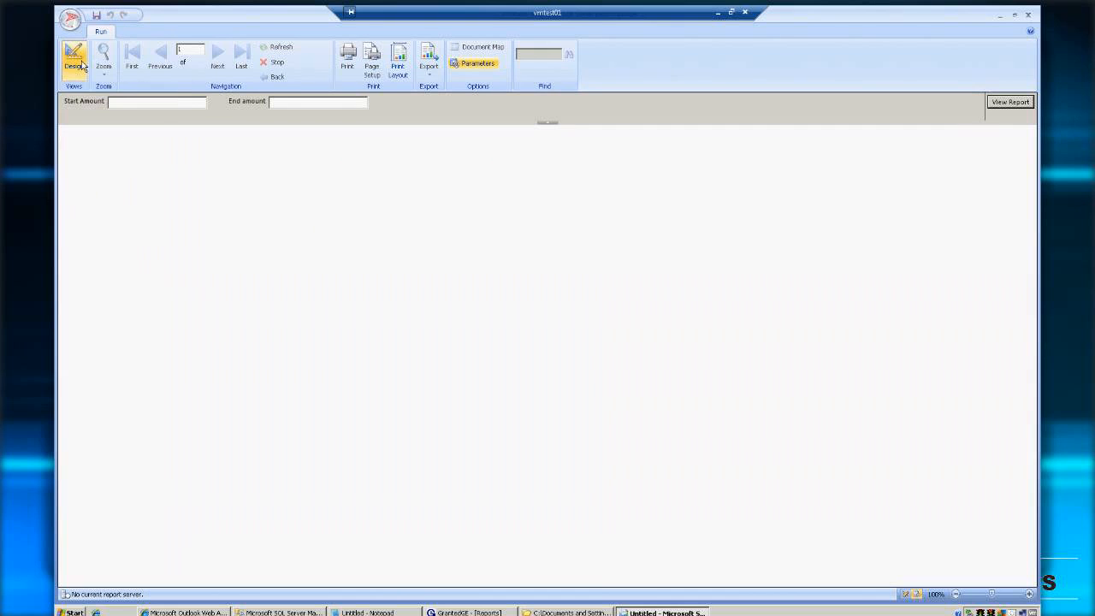
{"action": "left_click", "coordinate": [151, 101]}
{"action": "type", "text": "1000"}
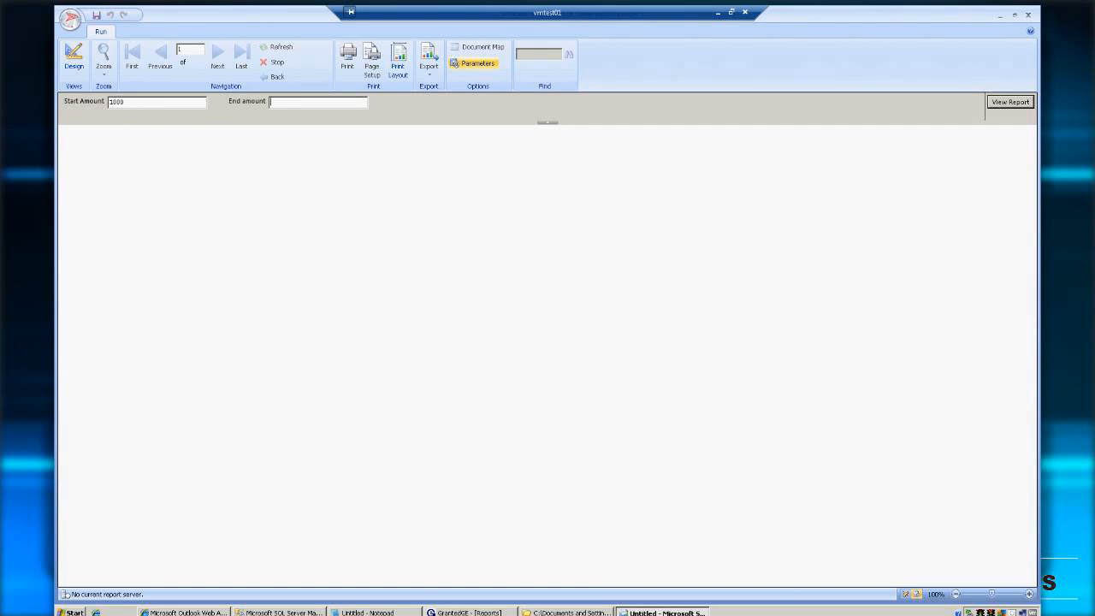
{"action": "type", "text": "2000"}
{"action": "left_click", "coordinate": [1020, 106]}
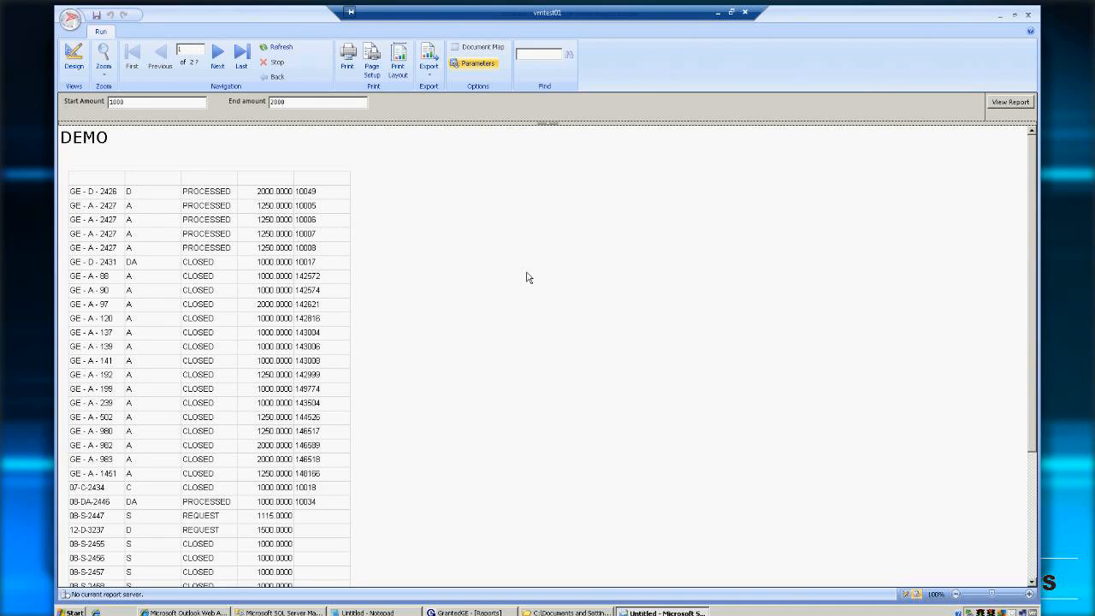
{"action": "left_click", "coordinate": [84, 69]}
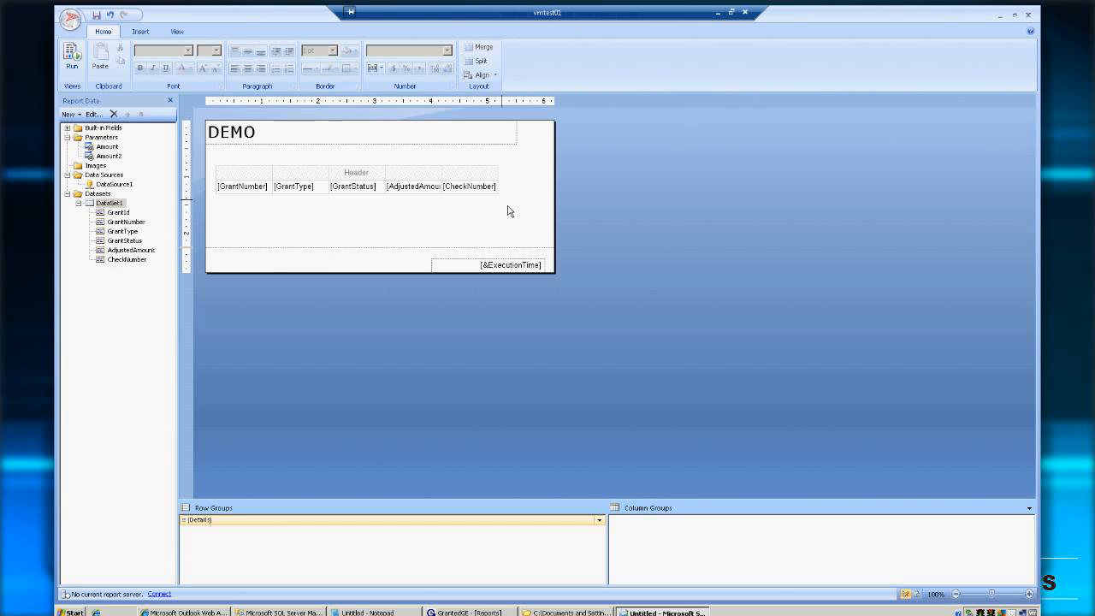
Set the table's Tablix properties to add a page break before it and repeat header columns on each page
{"action": "left_click", "coordinate": [368, 176]}
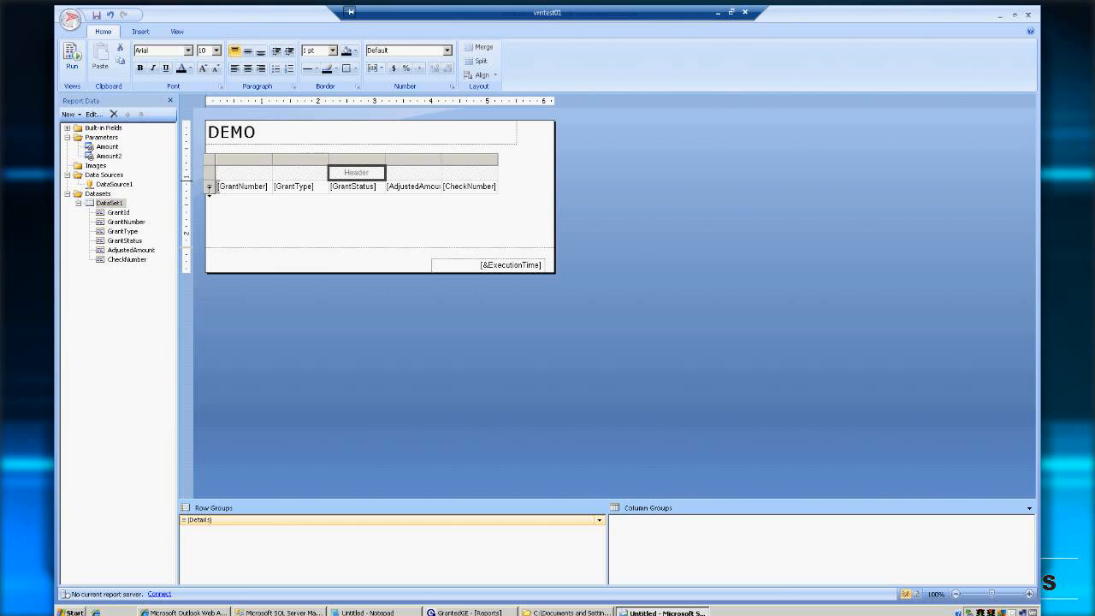
{"action": "right_click", "coordinate": [210, 159]}
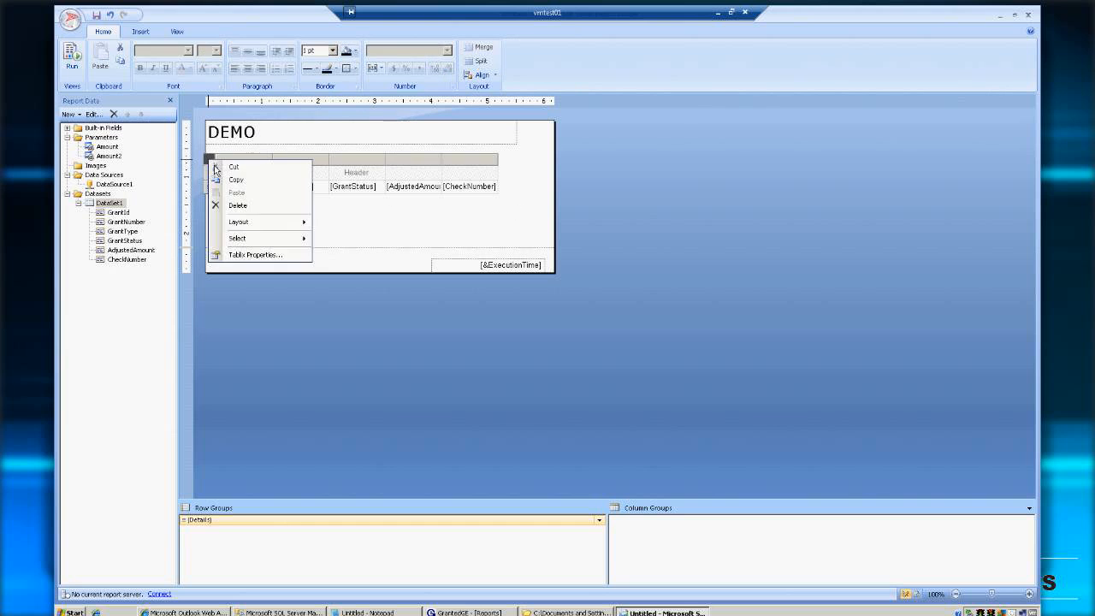
{"action": "left_click", "coordinate": [274, 255]}
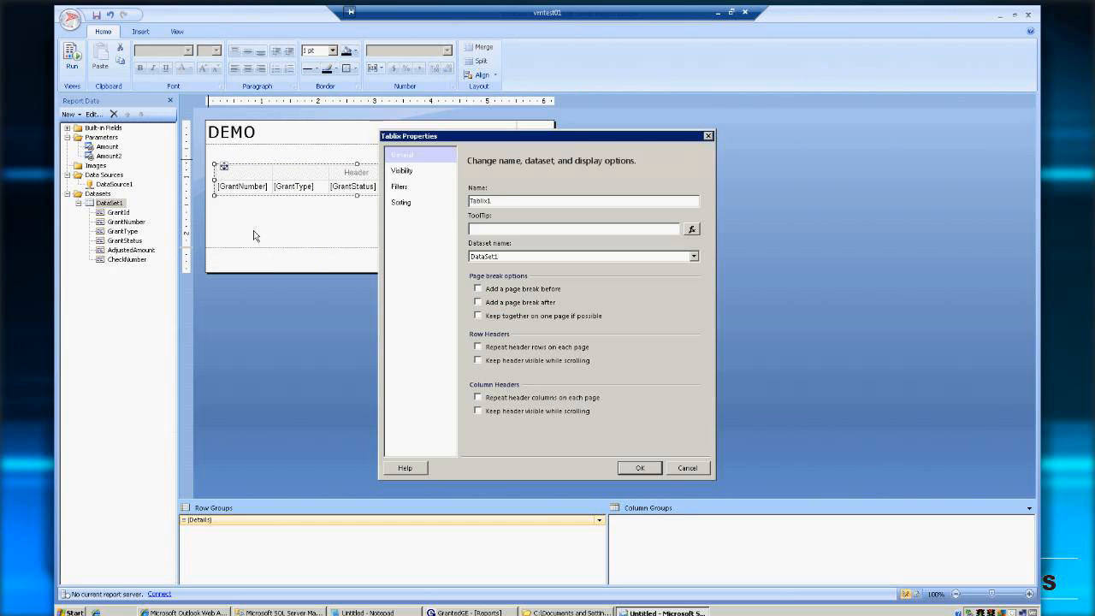
{"action": "left_click", "coordinate": [491, 292]}
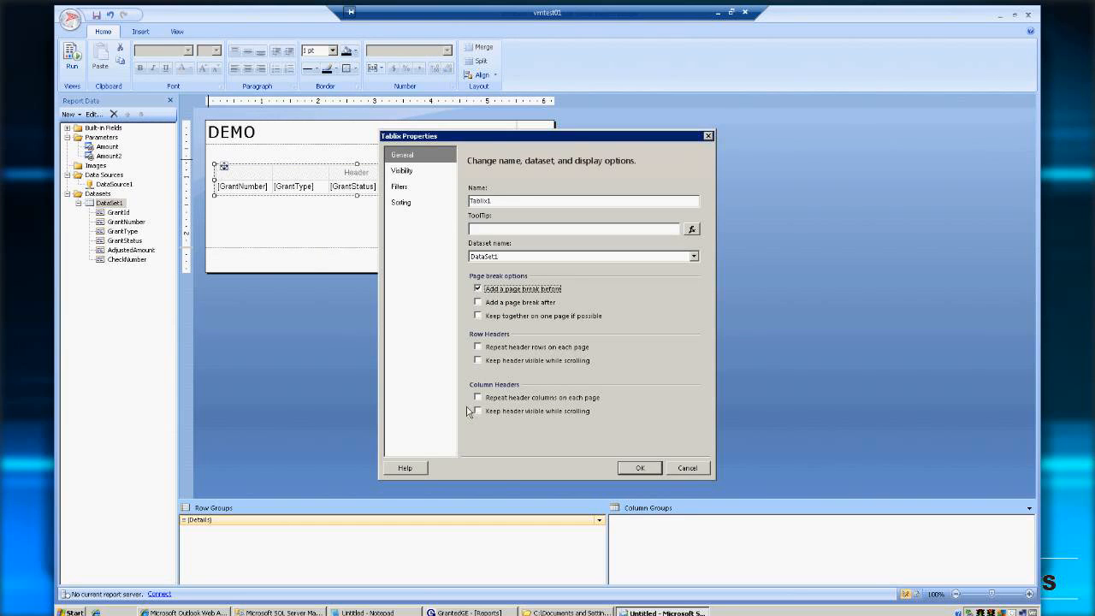
{"action": "left_click", "coordinate": [498, 398]}
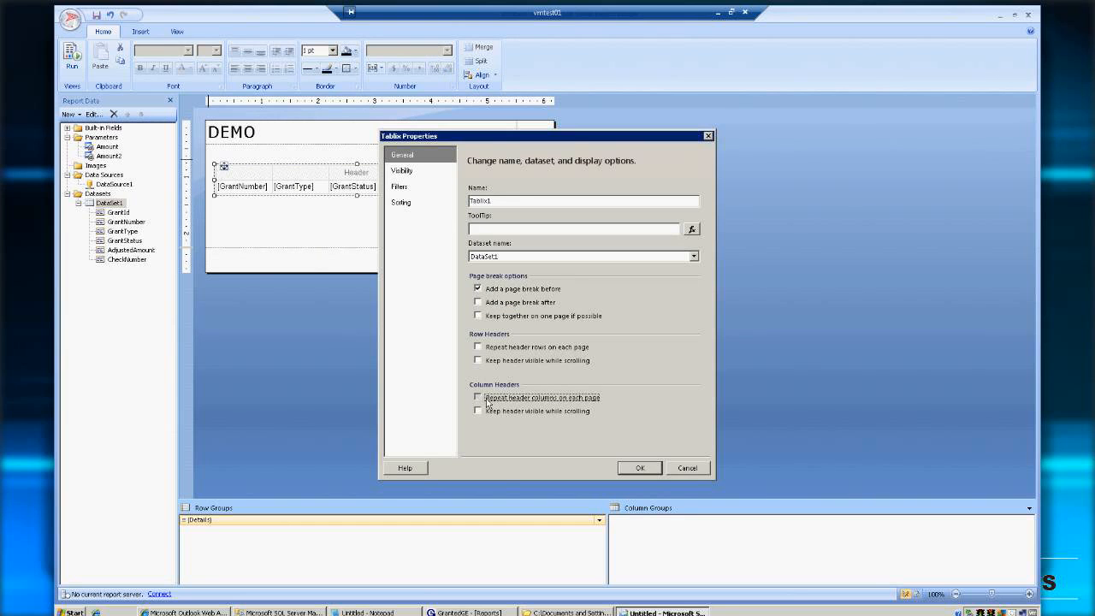
{"action": "left_click", "coordinate": [649, 473]}
Label the table's five header cells Grant Number, Type, Status, Adj Amt and Check
{"action": "left_click", "coordinate": [267, 177]}
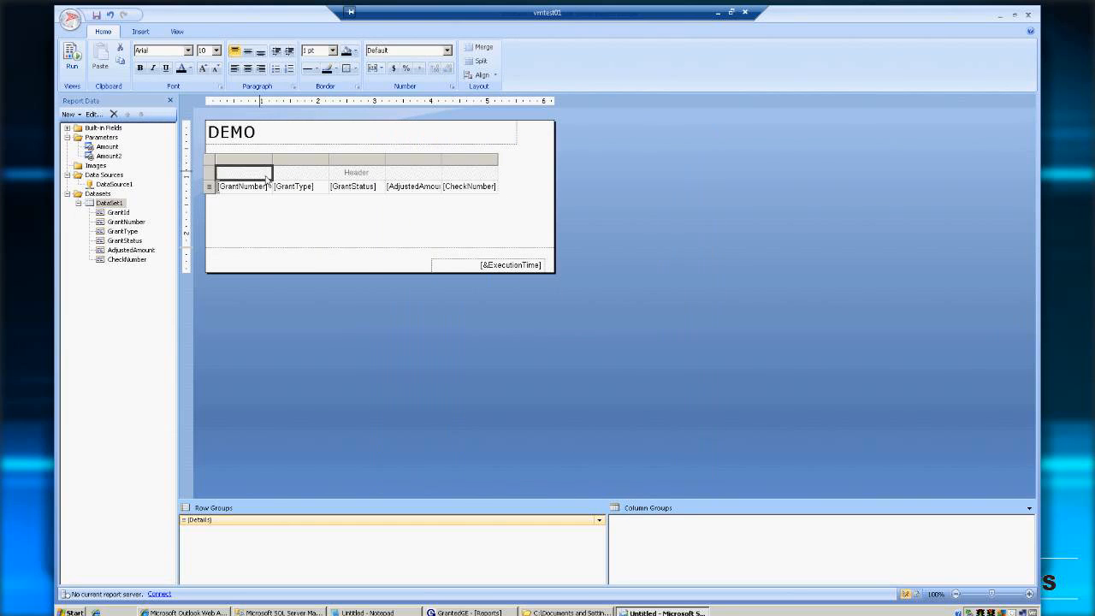
{"action": "left_click", "coordinate": [267, 176]}
{"action": "type", "text": "G"}
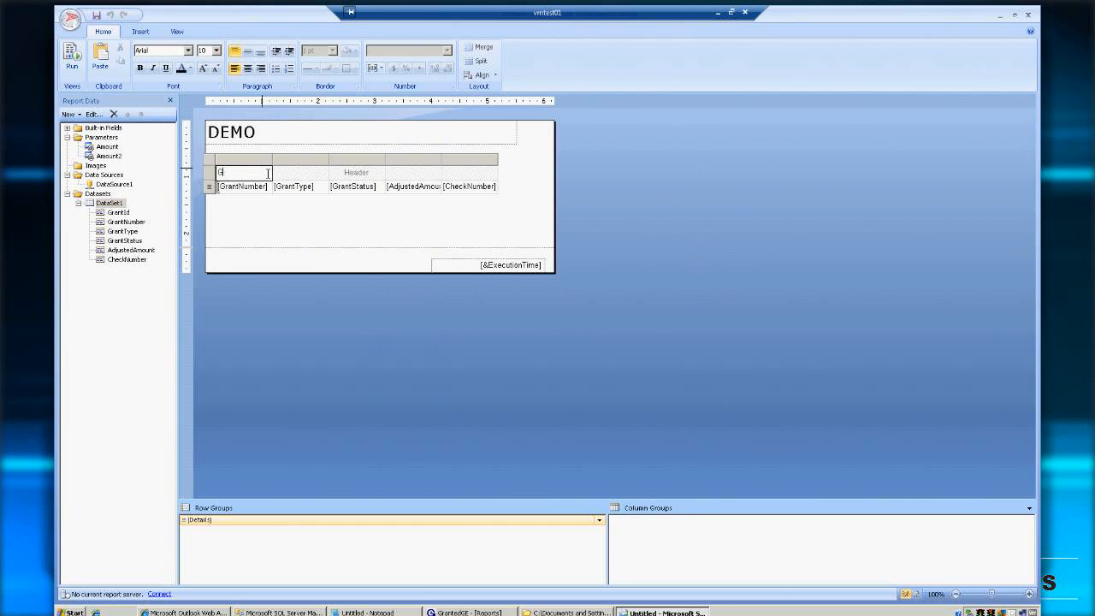
{"action": "type", "text": "rant Number"}
{"action": "key", "text": "Tab"}
{"action": "type", "text": "Type"}
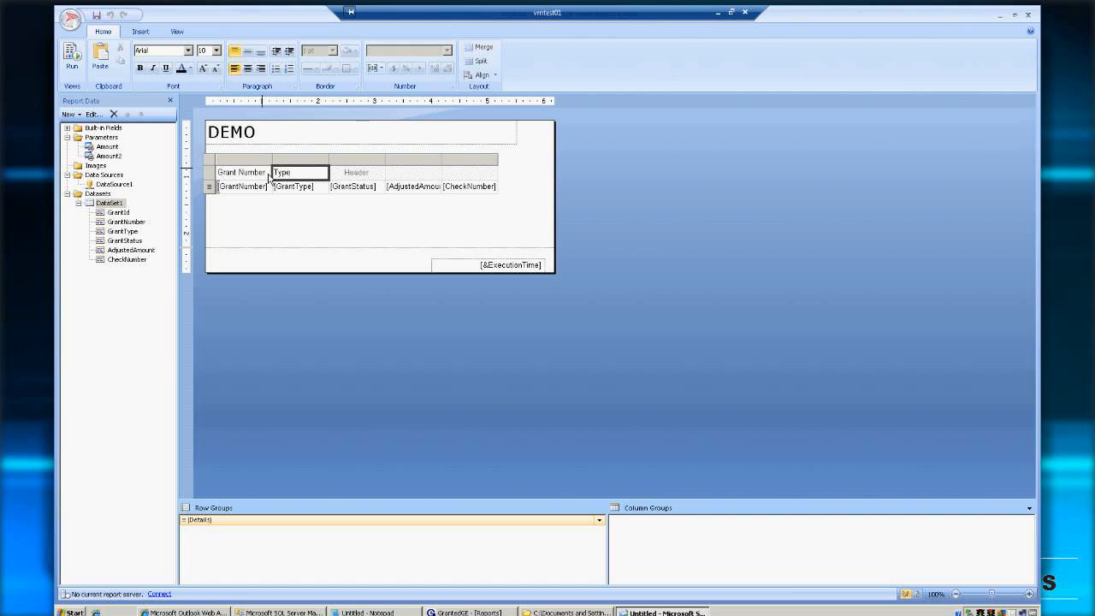
{"action": "key", "text": "Tab"}
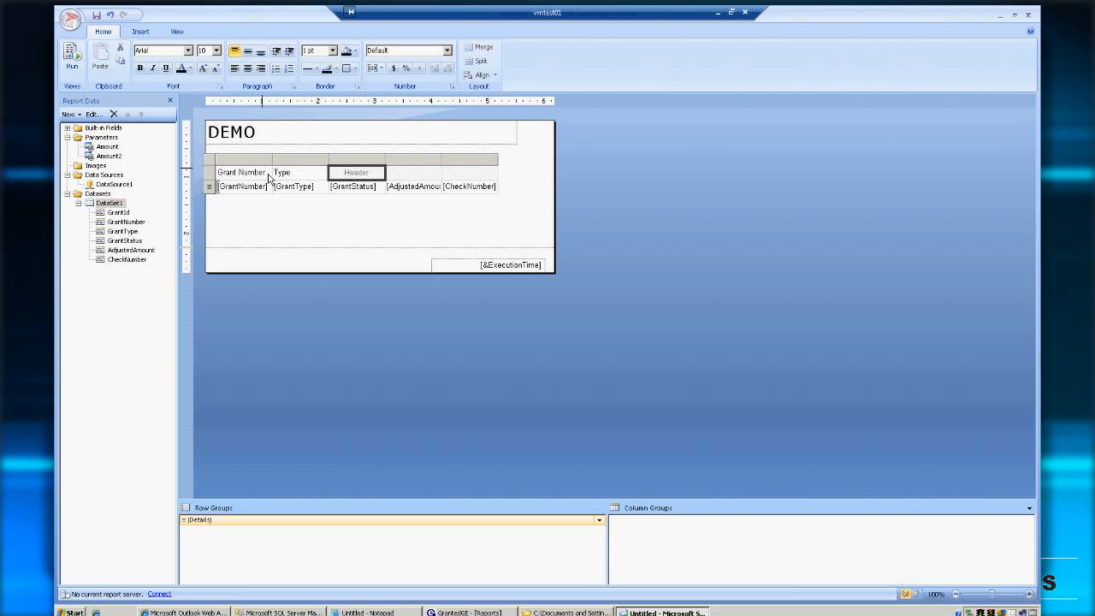
{"action": "type", "text": "Status"}
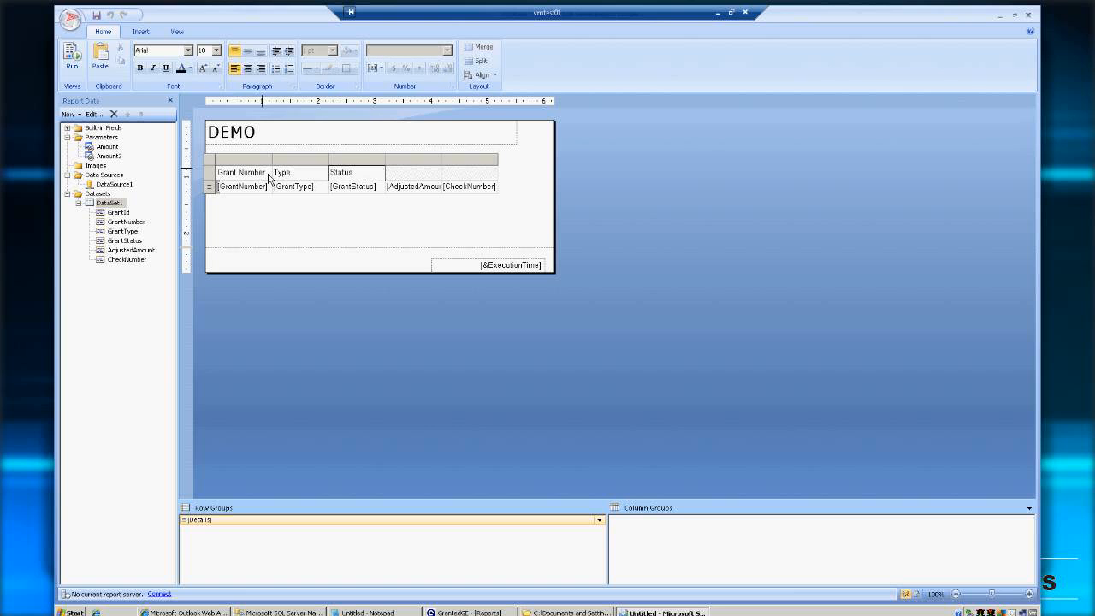
{"action": "key", "text": "Tab"}
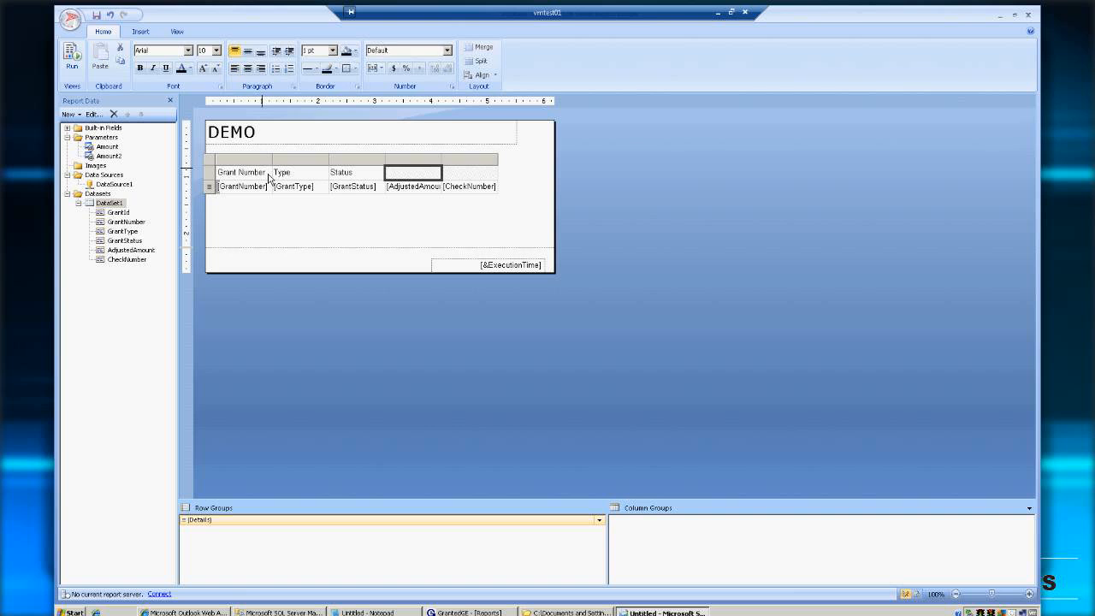
{"action": "type", "text": "Adj Am"}
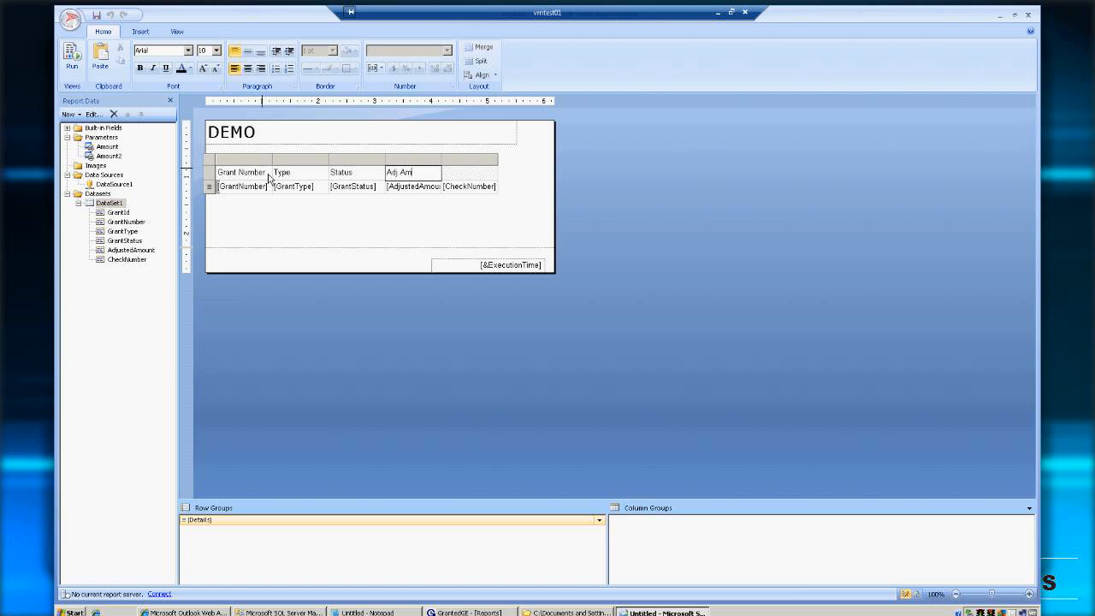
{"action": "type", "text": "t"}
{"action": "key", "text": "Tab"}
{"action": "type", "text": "Check"}
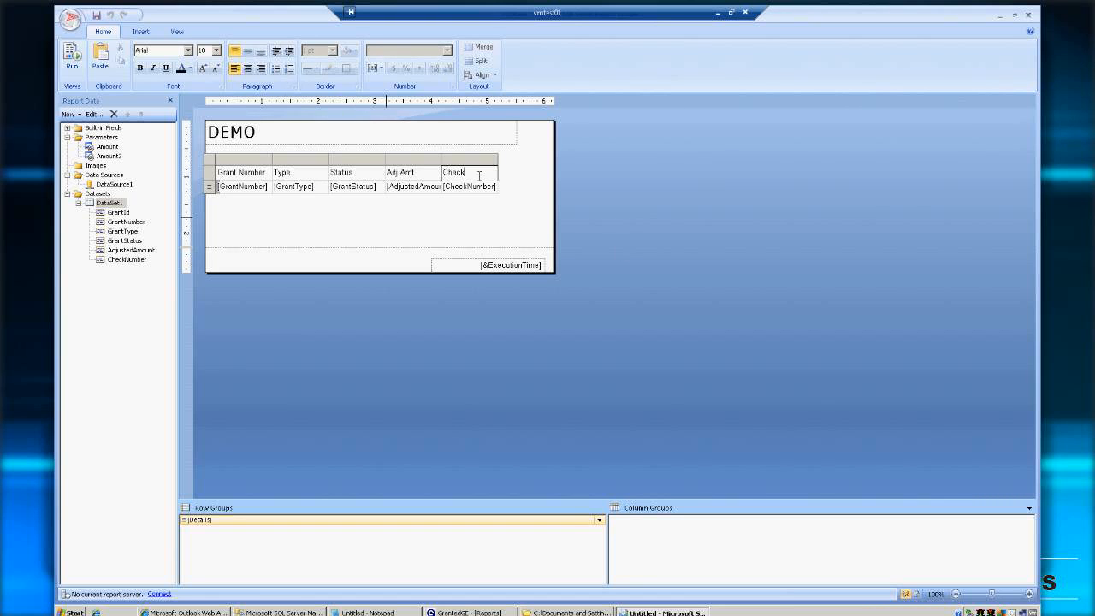
Run the report with a start amount of 0 and an end amount of 1000000
{"action": "left_click", "coordinate": [72, 61]}
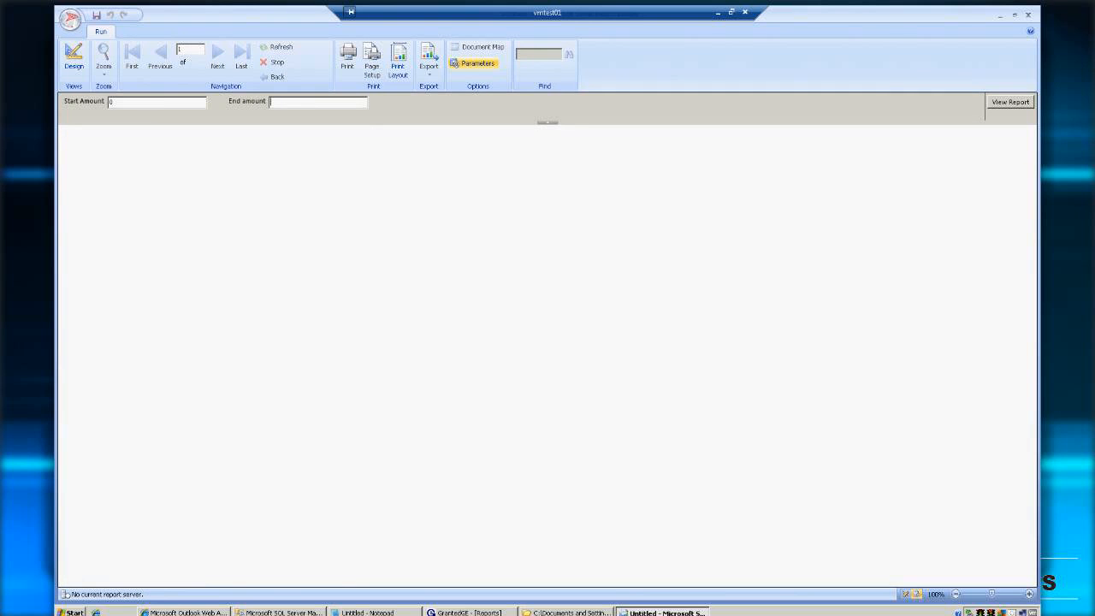
{"action": "type", "text": "1000000"}
{"action": "left_click", "coordinate": [1021, 109]}
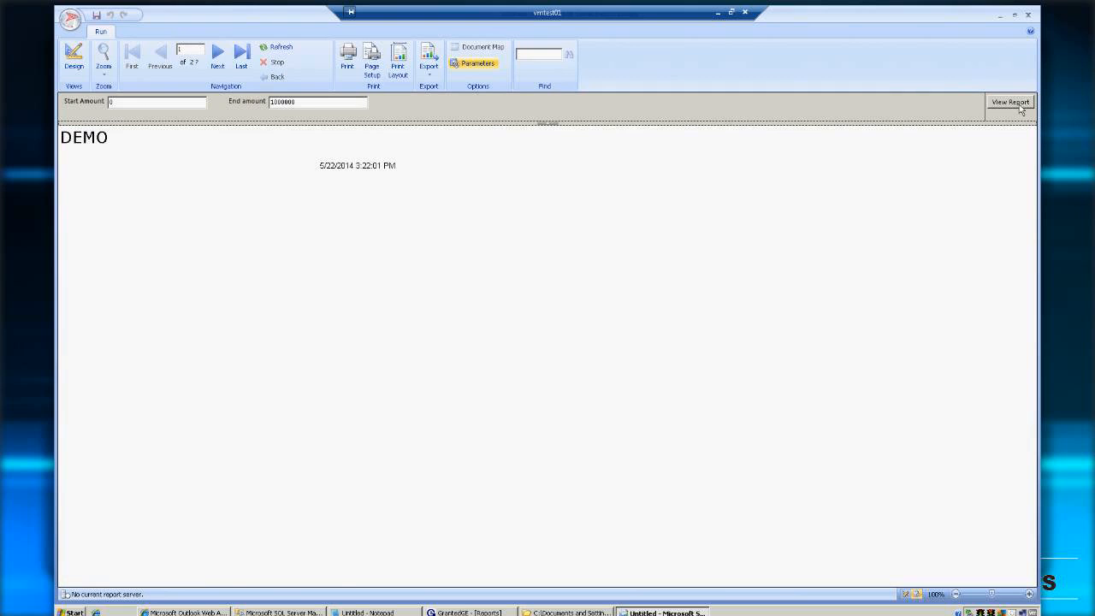
{"action": "left_click", "coordinate": [306, 104]}
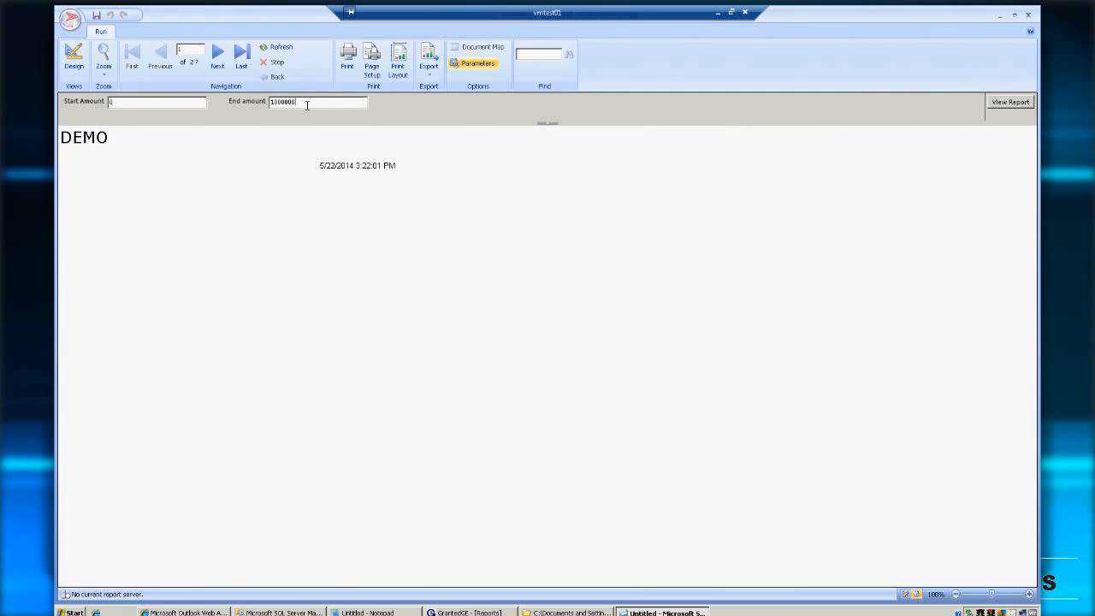
{"action": "left_click", "coordinate": [1012, 109]}
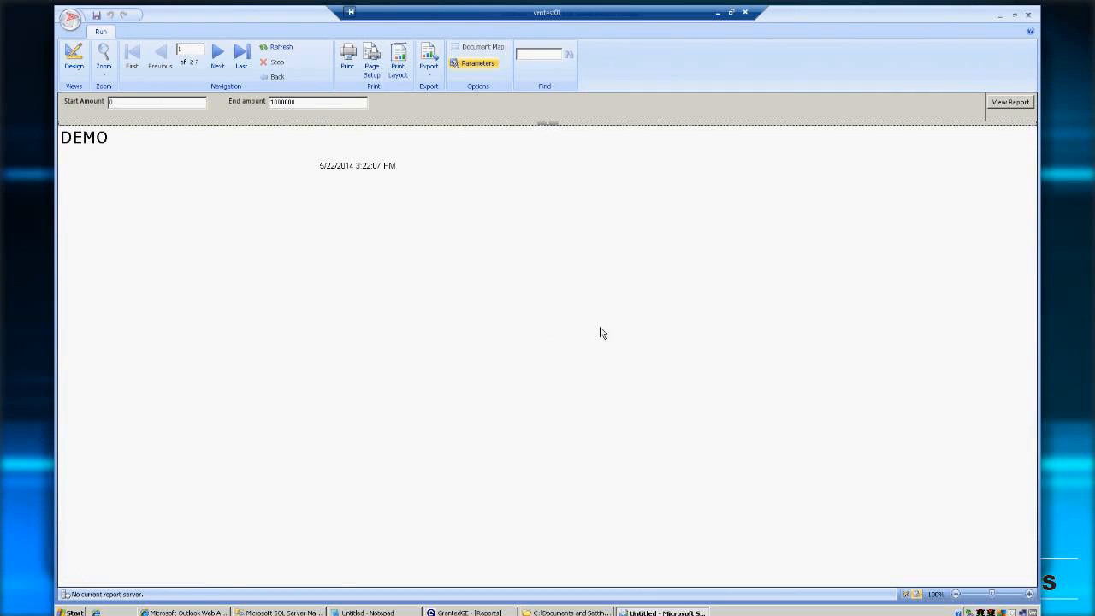
Rerun the report with the start amount changed to 1, and return to the design
{"action": "double_click", "coordinate": [282, 102]}
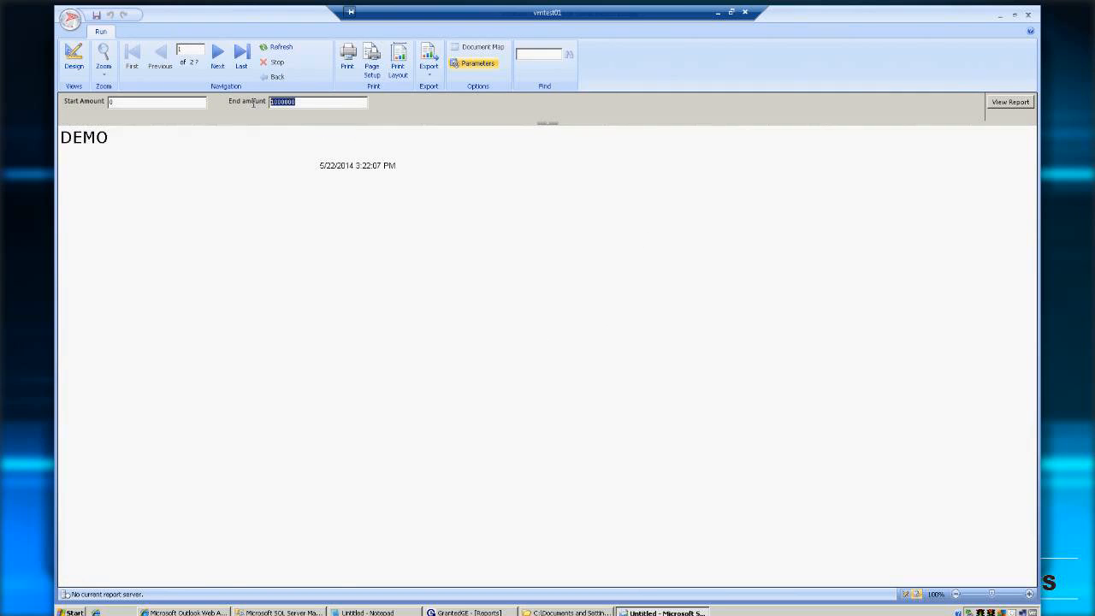
{"action": "left_click", "coordinate": [179, 107]}
{"action": "left_click", "coordinate": [1012, 106]}
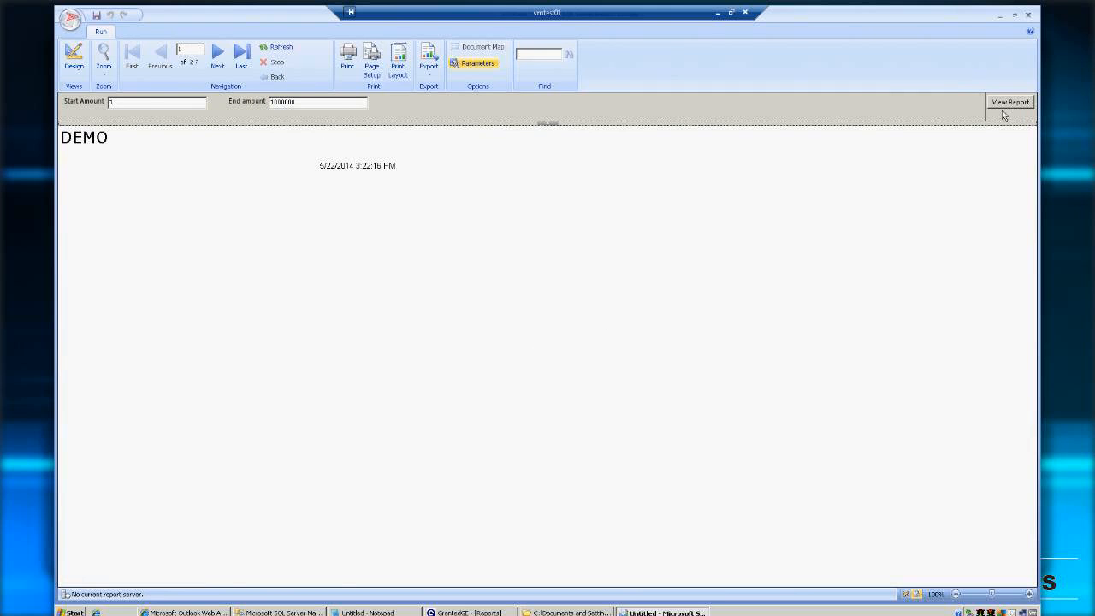
{"action": "left_click", "coordinate": [73, 60]}
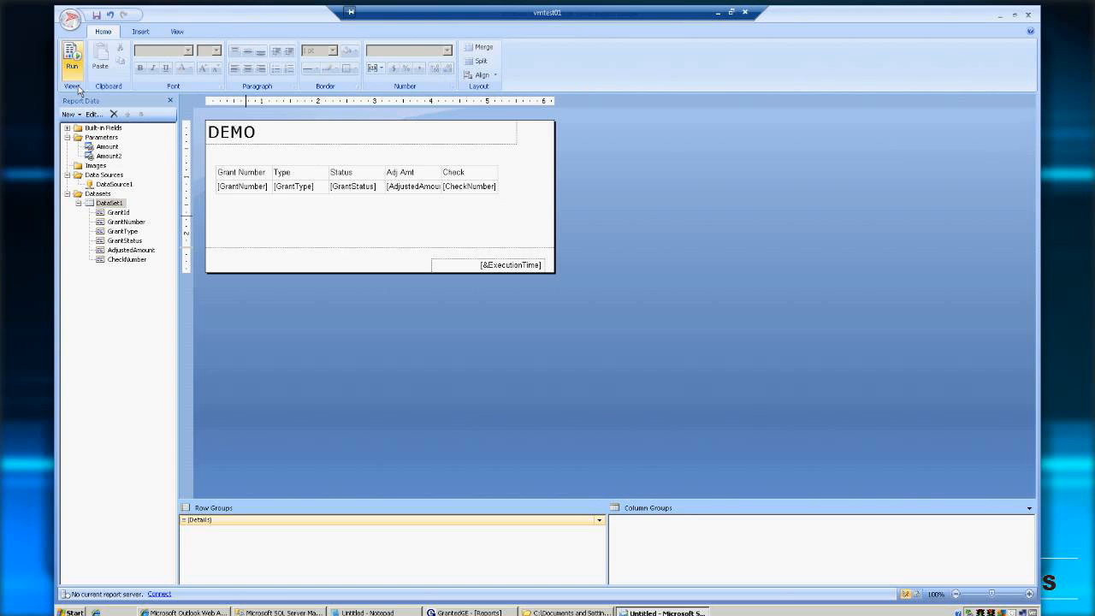
Review the full text of the DataSet1 query and close it without saving changes
{"action": "right_click", "coordinate": [110, 206]}
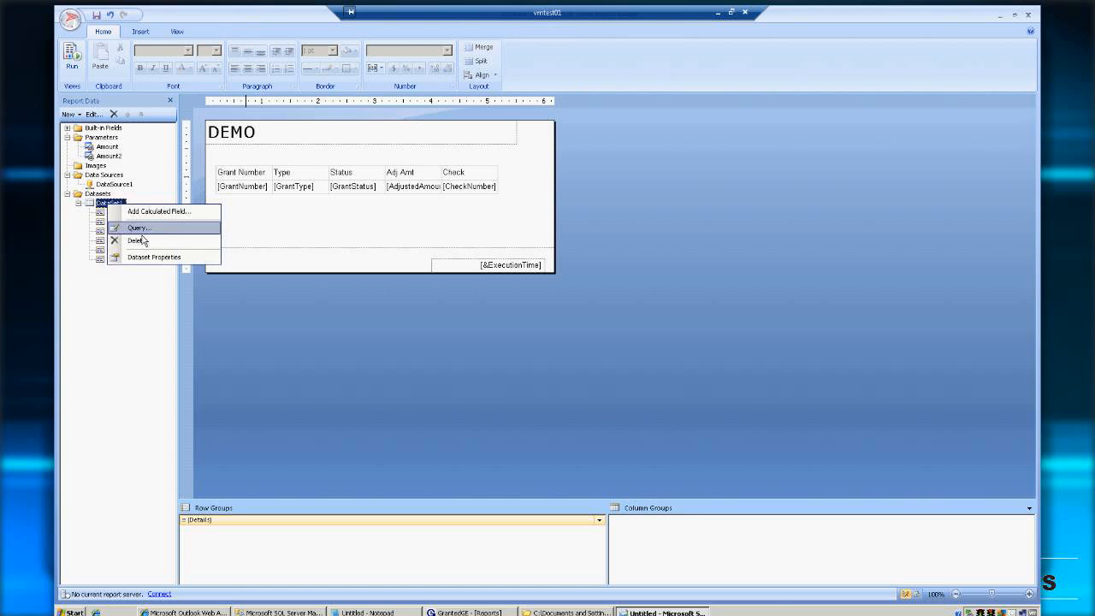
{"action": "left_click", "coordinate": [137, 228]}
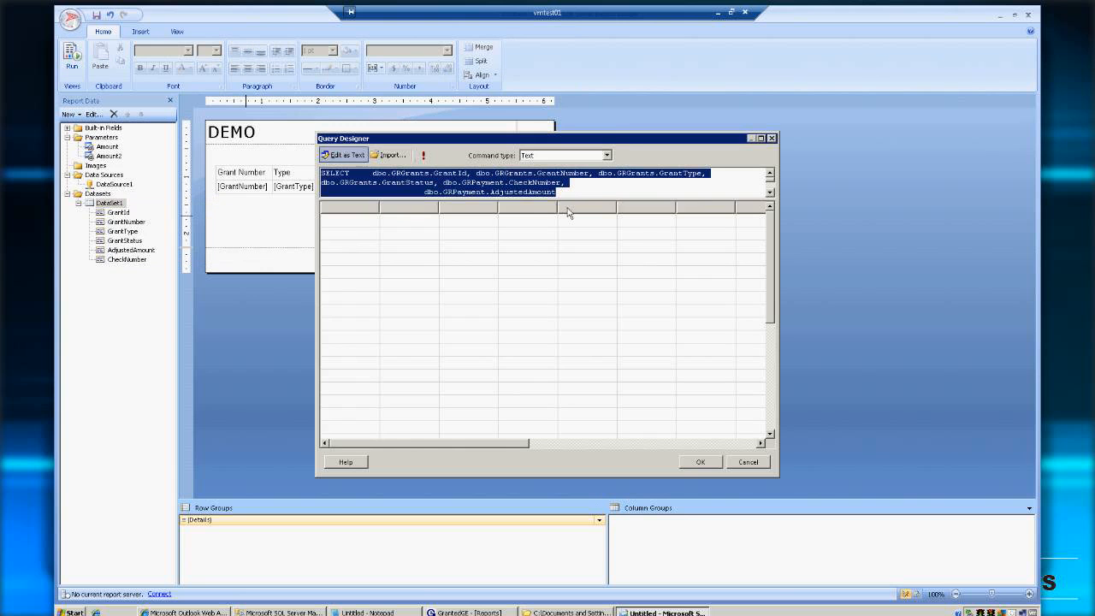
{"action": "left_click_drag", "start_coordinate": [567, 207], "coordinate": [538, 376]}
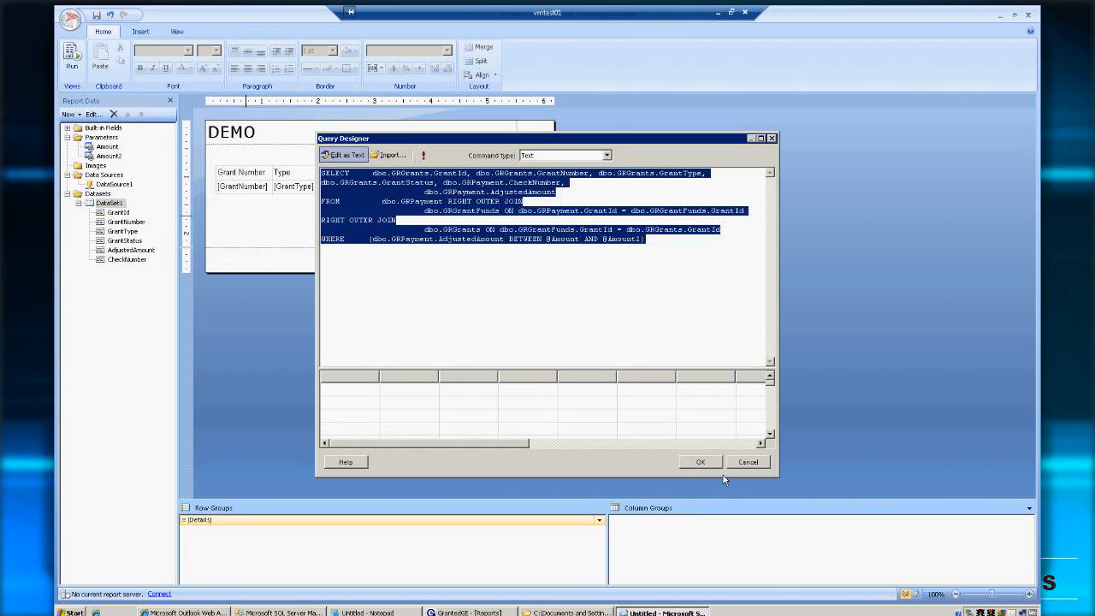
{"action": "left_click", "coordinate": [751, 463]}
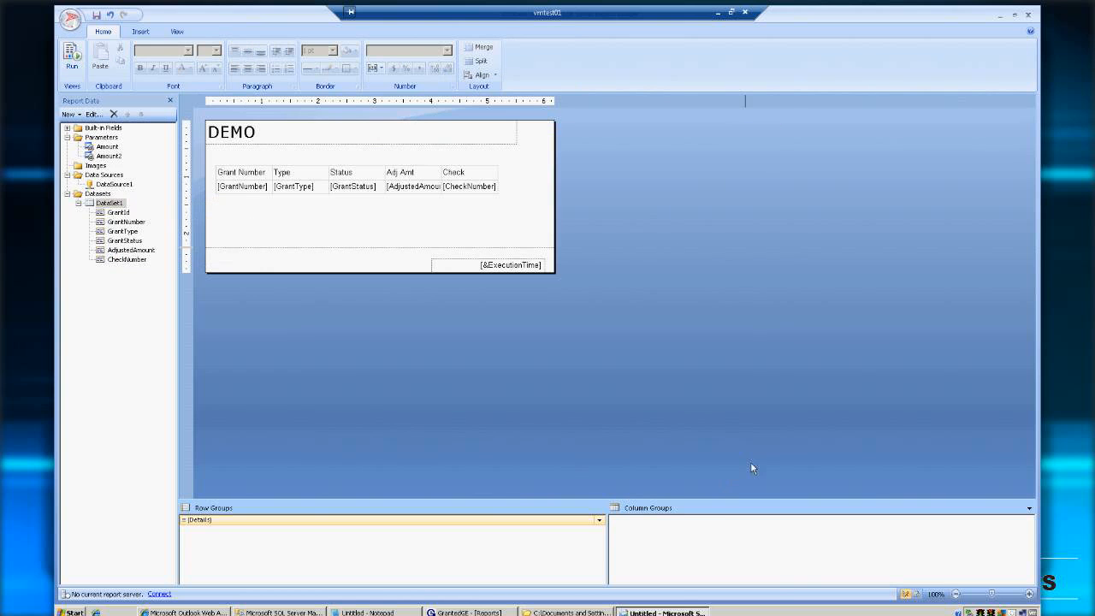
Rerun the report with the current parameters and again with a start amount of 1000 and an end amount of 2000
{"action": "left_click", "coordinate": [83, 64]}
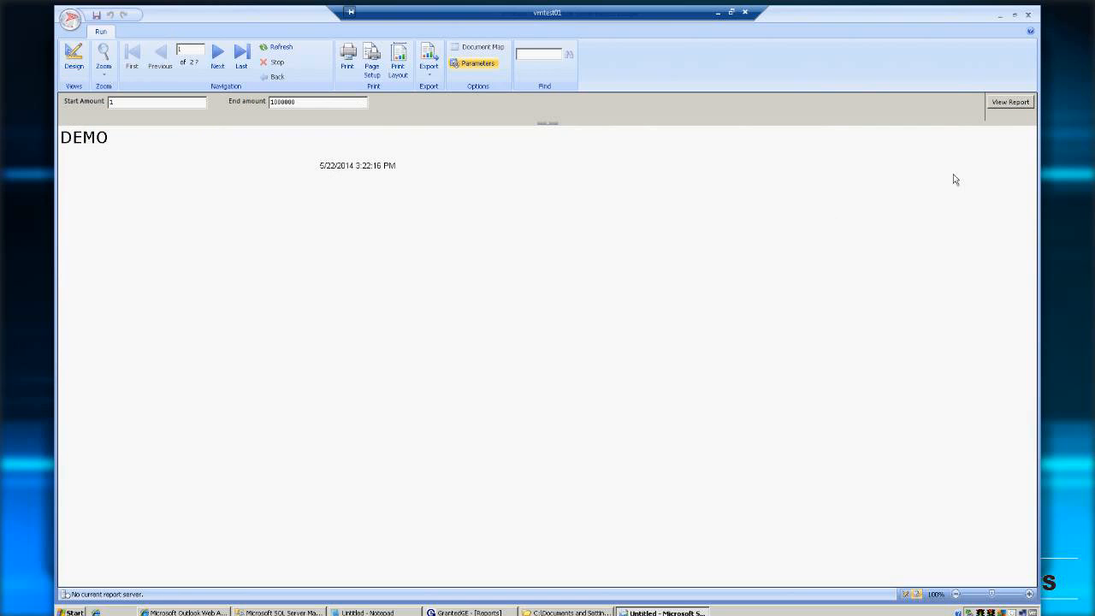
{"action": "left_click", "coordinate": [1011, 102]}
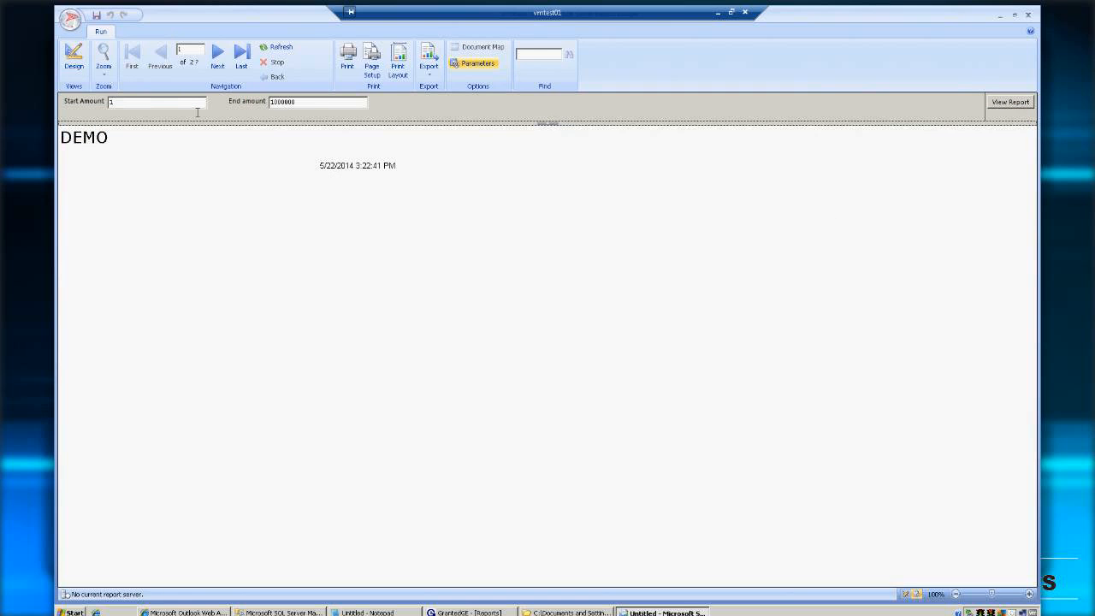
{"action": "left_click", "coordinate": [191, 107]}
{"action": "type", "text": "00"}
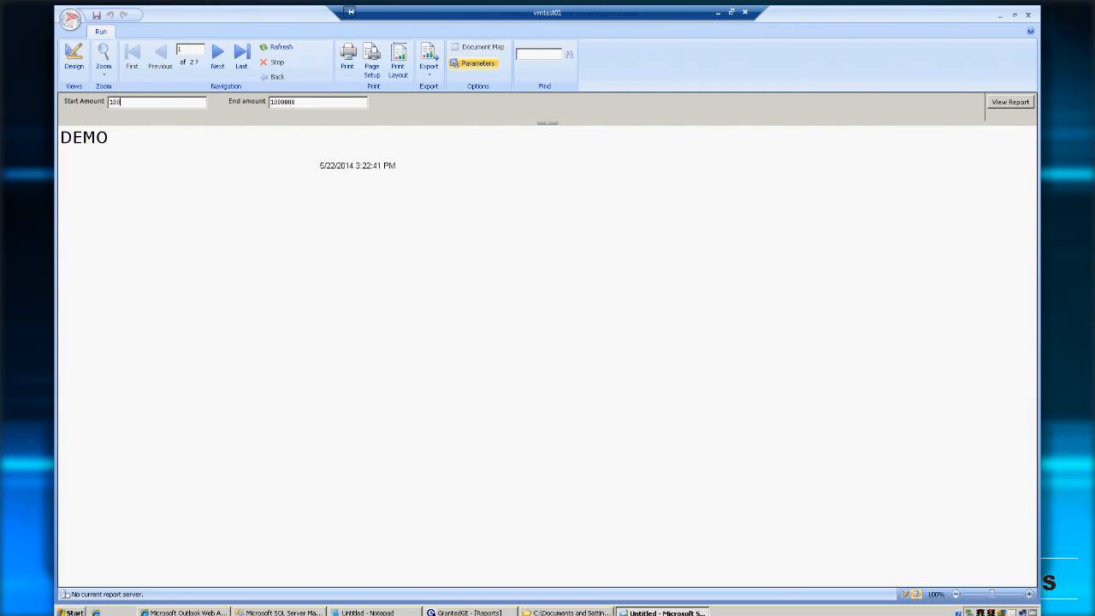
{"action": "type", "text": "0"}
{"action": "key", "text": "Tab"}
{"action": "type", "text": "2000"}
{"action": "left_click", "coordinate": [991, 103]}
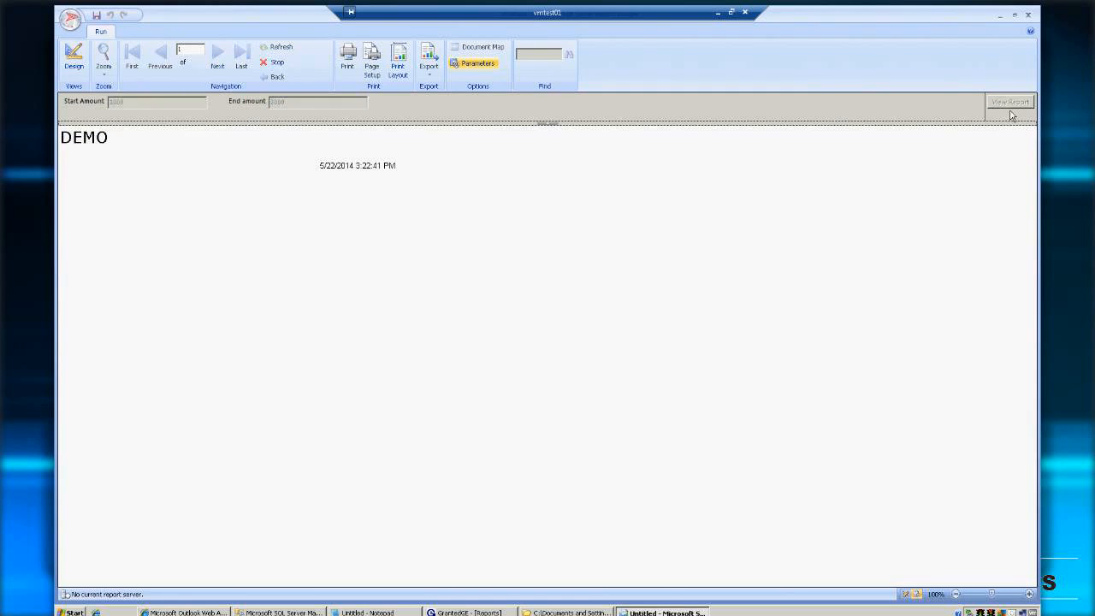
Rerun the report with a Start Amount of 1000 and an End amount of 2000, and page through the results
{"action": "left_click", "coordinate": [76, 61]}
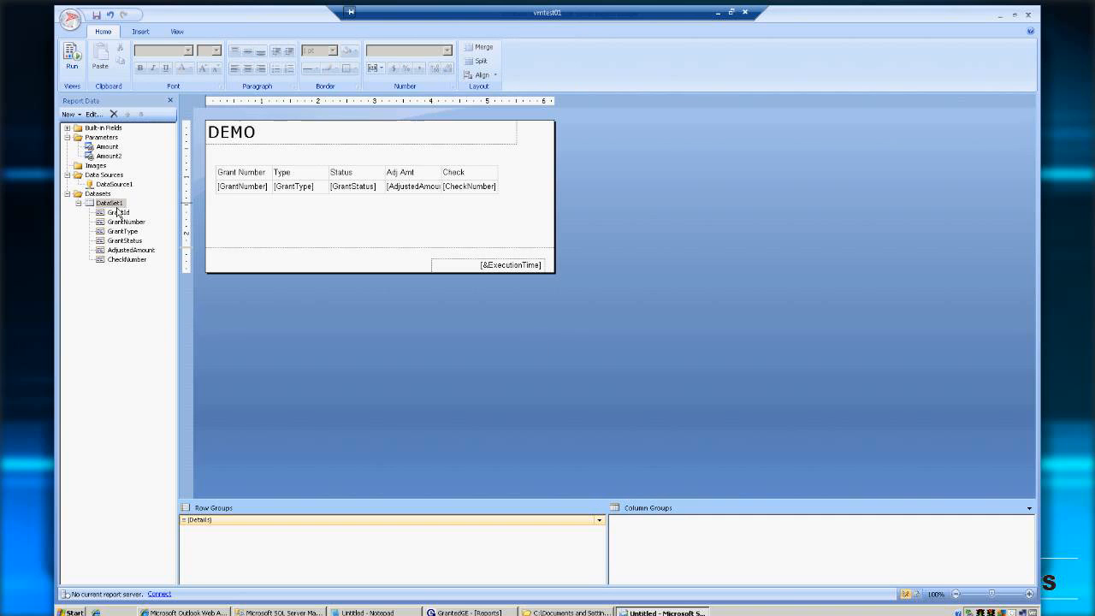
{"action": "left_click", "coordinate": [75, 55]}
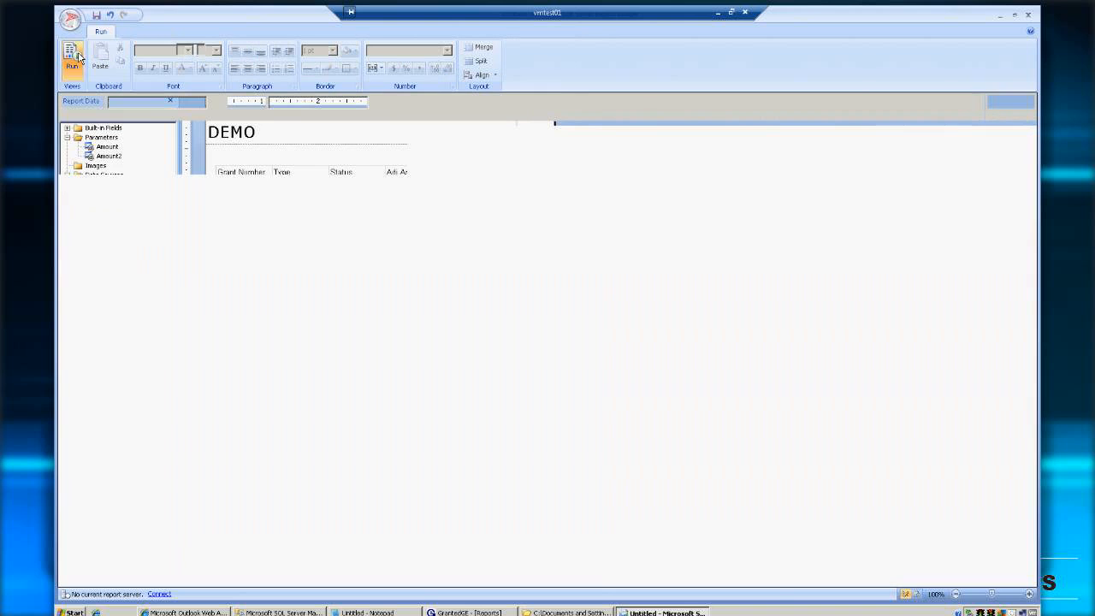
{"action": "left_click", "coordinate": [1014, 106]}
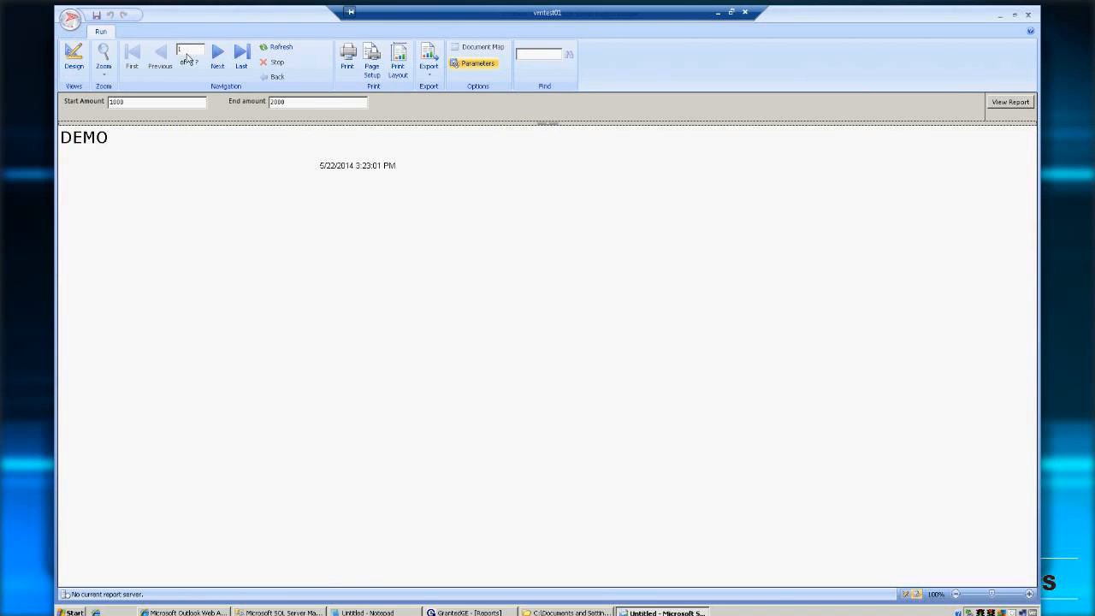
{"action": "left_click", "coordinate": [219, 56]}
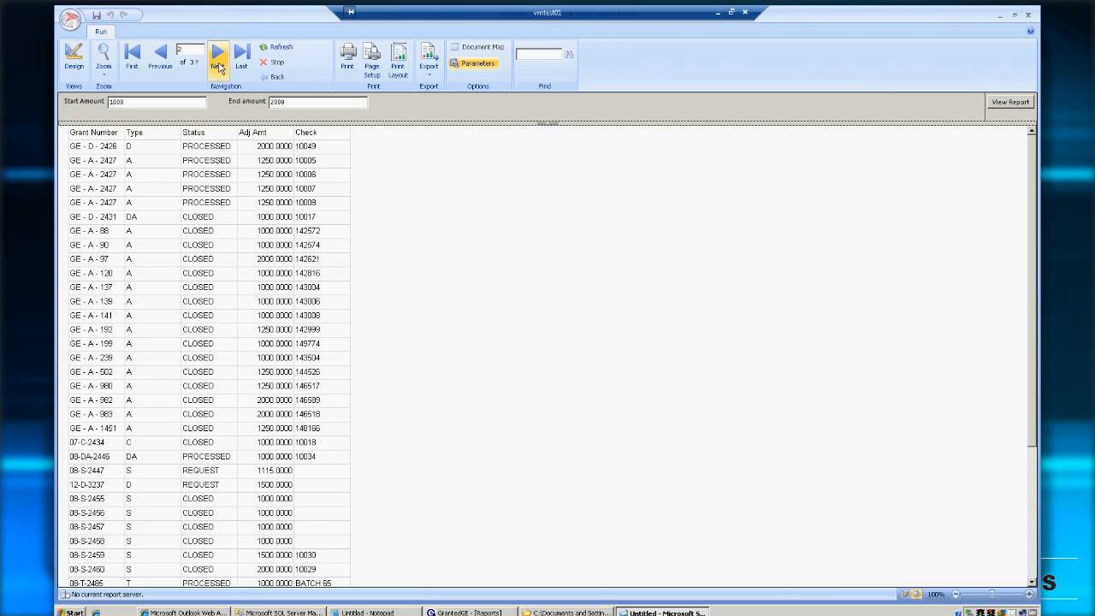
{"action": "left_click", "coordinate": [220, 68]}
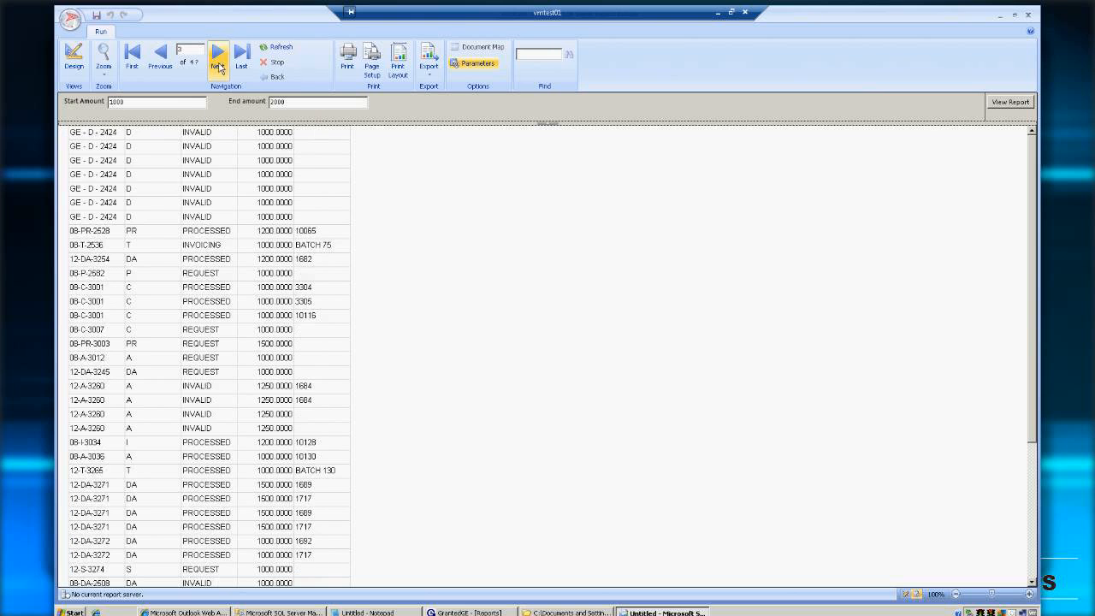
{"action": "left_click", "coordinate": [220, 67]}
Change the grant table's page break option from before the table to after it
{"action": "left_click", "coordinate": [74, 58]}
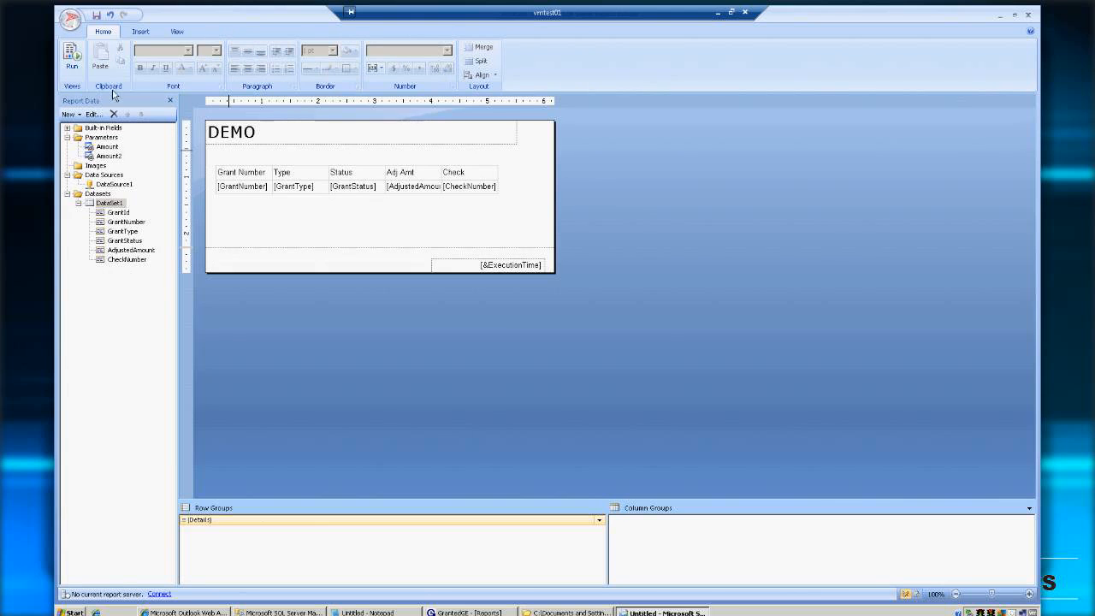
{"action": "left_click", "coordinate": [276, 179]}
{"action": "right_click", "coordinate": [210, 160]}
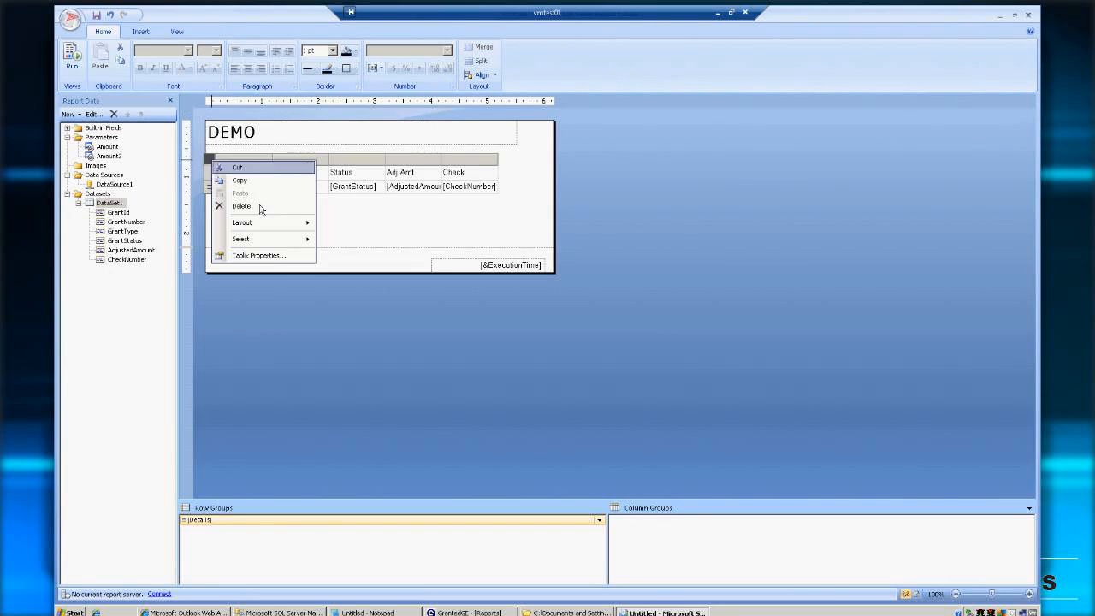
{"action": "left_click", "coordinate": [258, 255]}
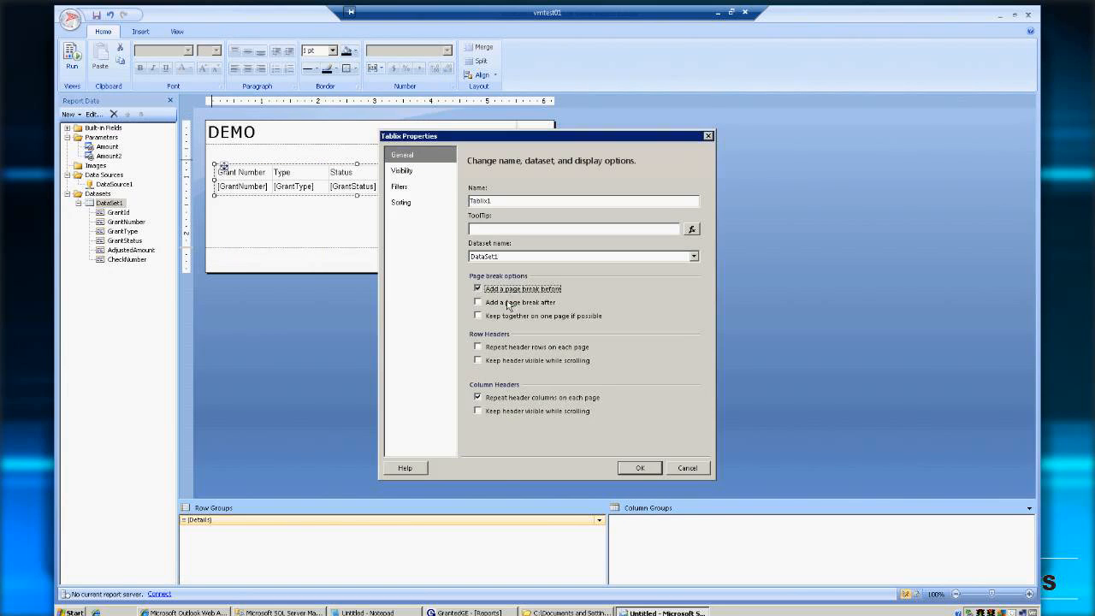
{"action": "left_click", "coordinate": [688, 469]}
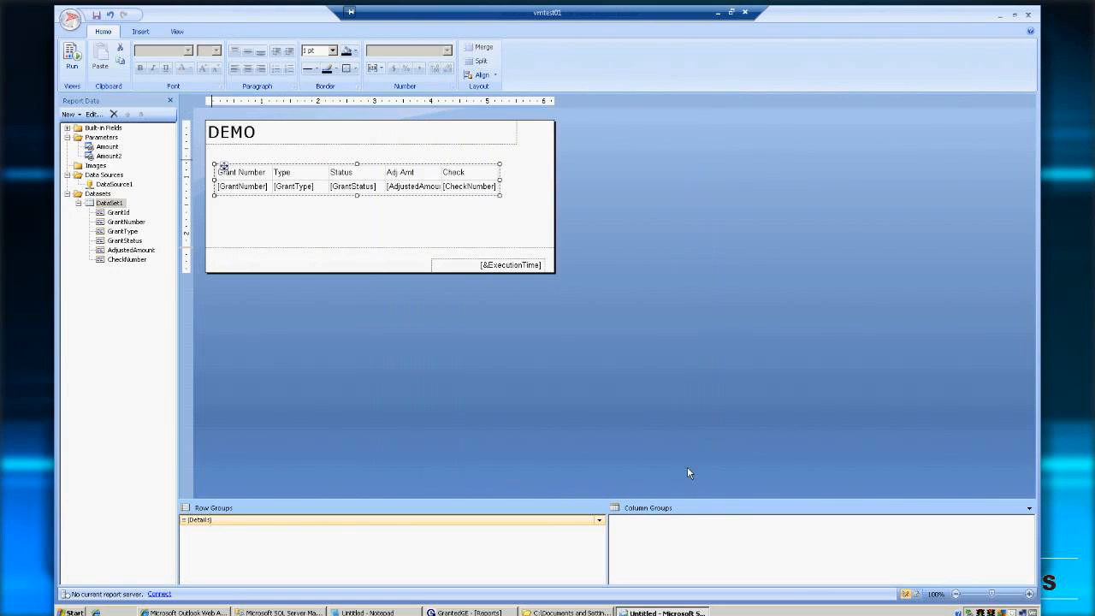
Run the report with a Start Amount of 0 and an End amount of 100000, and examine the first two pages
{"action": "left_click", "coordinate": [74, 56]}
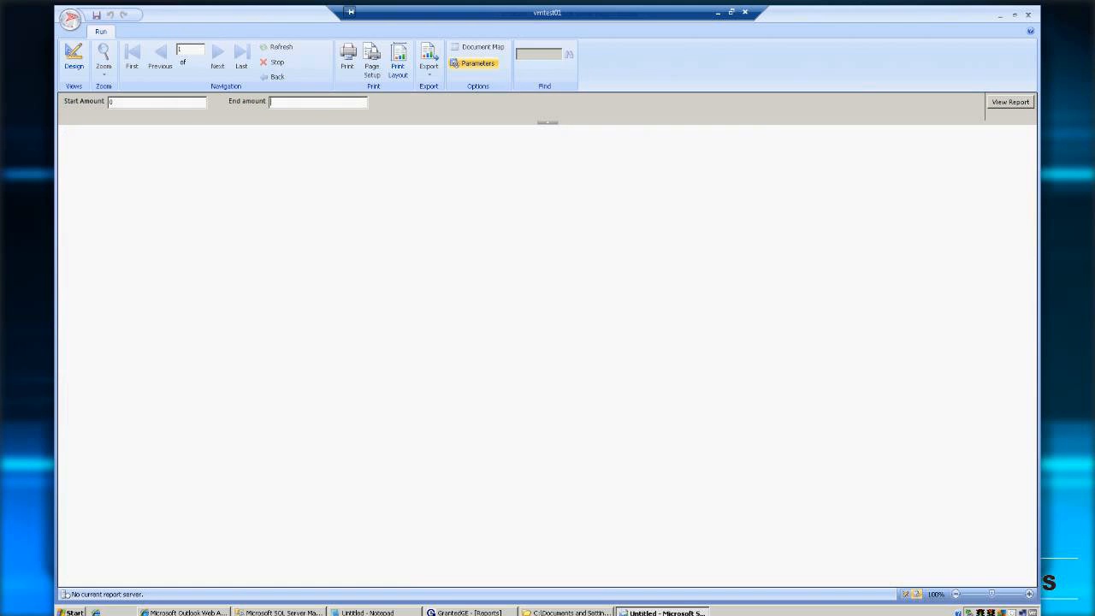
{"action": "type", "text": "100000"}
{"action": "left_click", "coordinate": [1010, 103]}
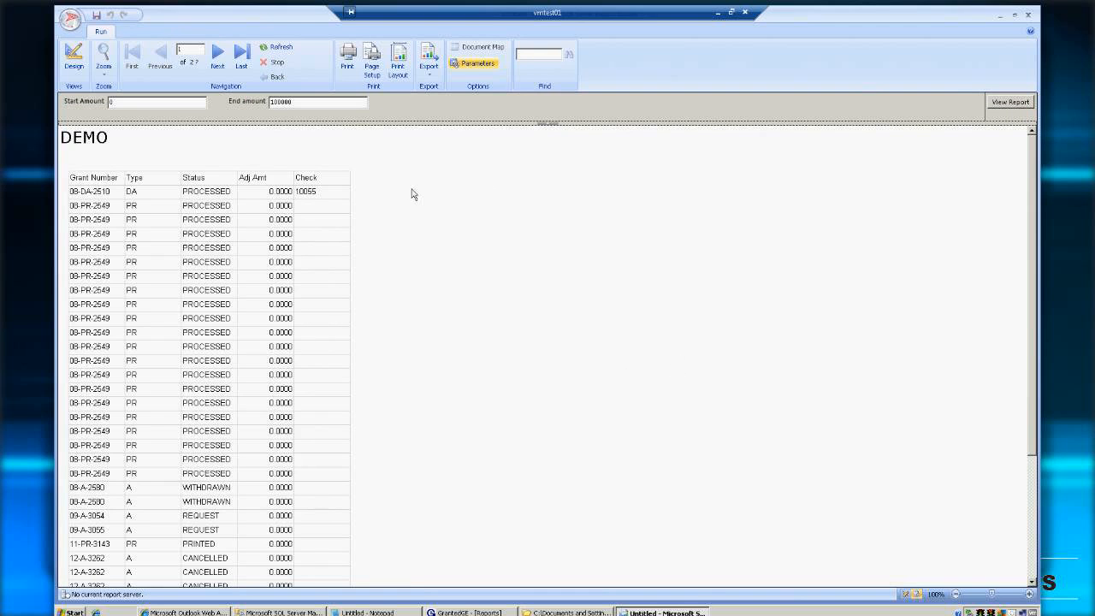
{"action": "left_click", "coordinate": [231, 69]}
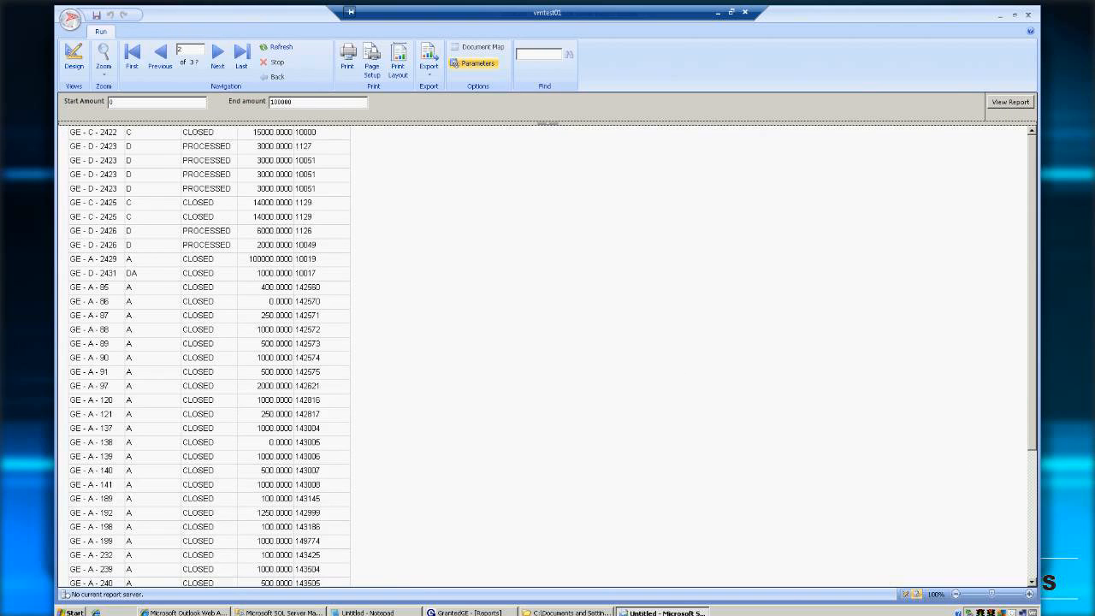
{"action": "scroll", "coordinate": [548, 355], "scroll_direction": "down", "scroll_amount": 5}
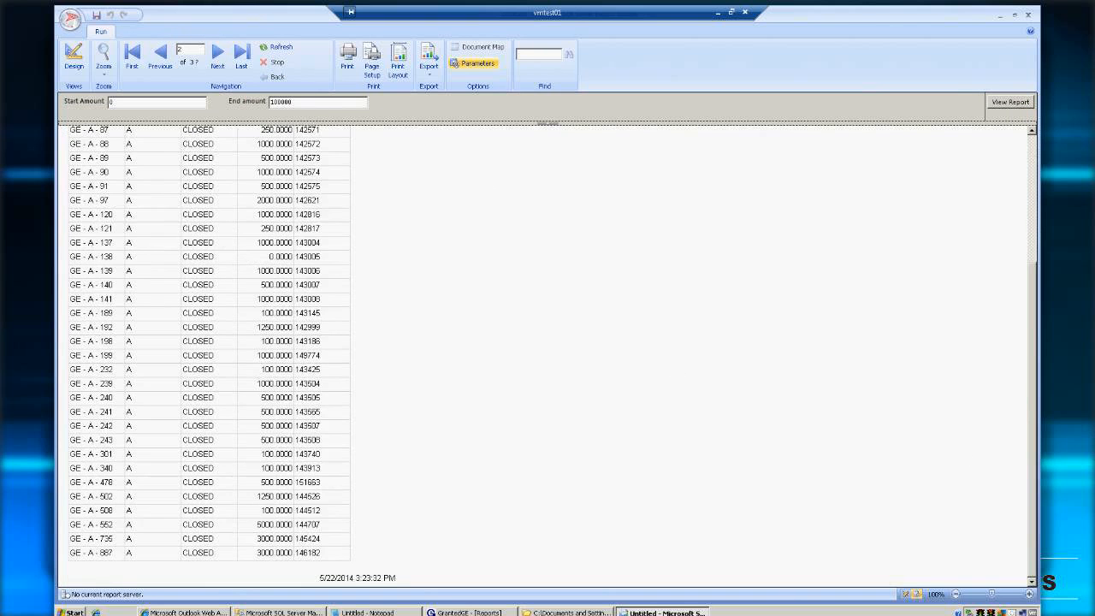
{"action": "scroll", "coordinate": [1036, 404], "scroll_direction": "up", "scroll_amount": 4}
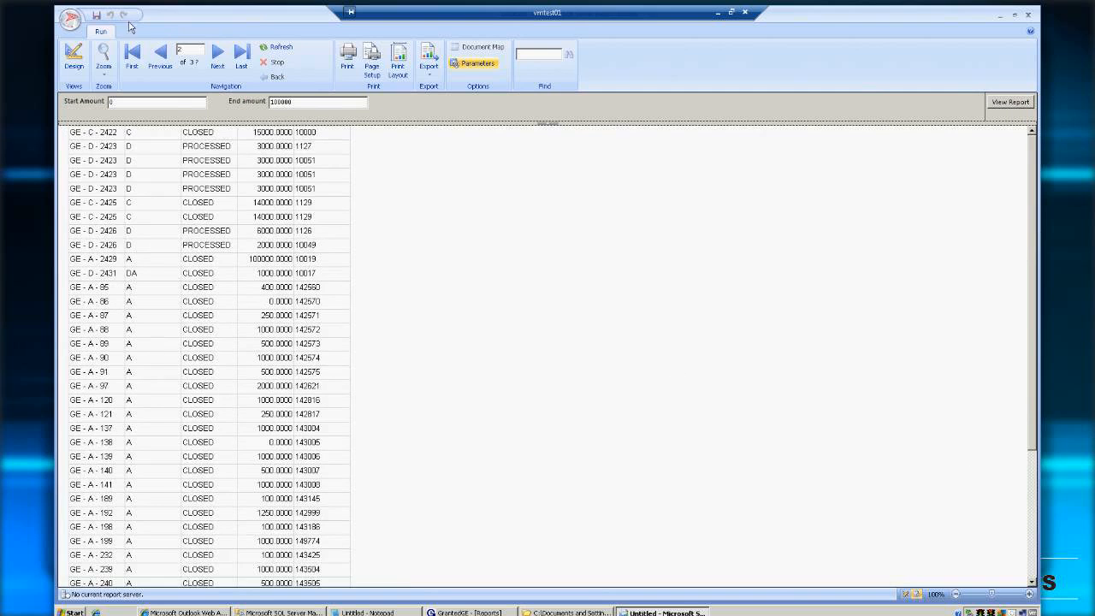
Review the grant table's page break options in its tablix properties and close them
{"action": "left_click", "coordinate": [77, 65]}
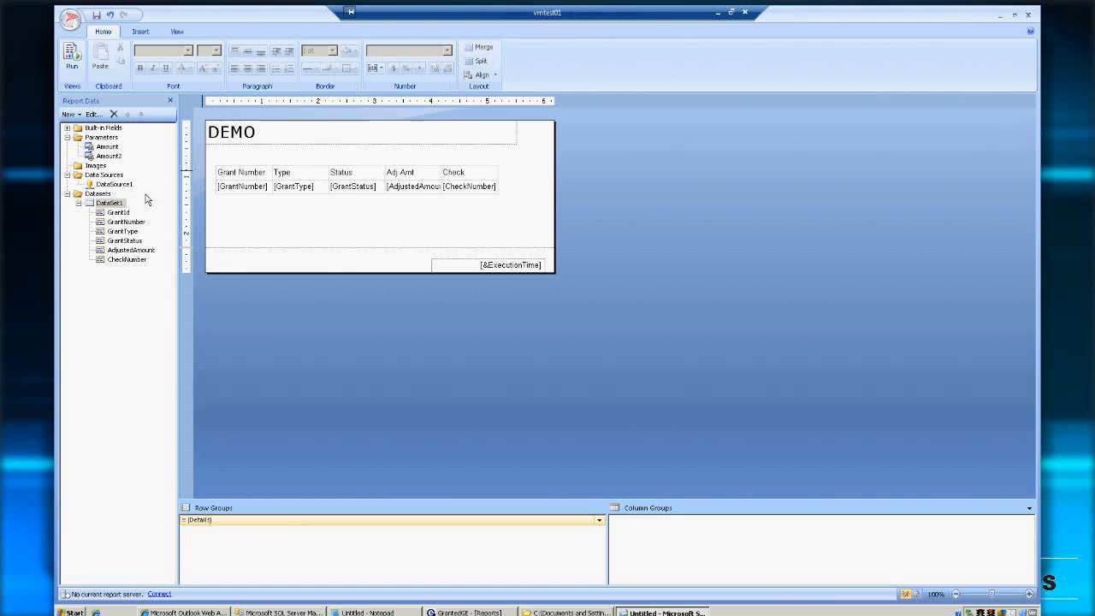
{"action": "left_click", "coordinate": [248, 174]}
{"action": "right_click", "coordinate": [216, 162]}
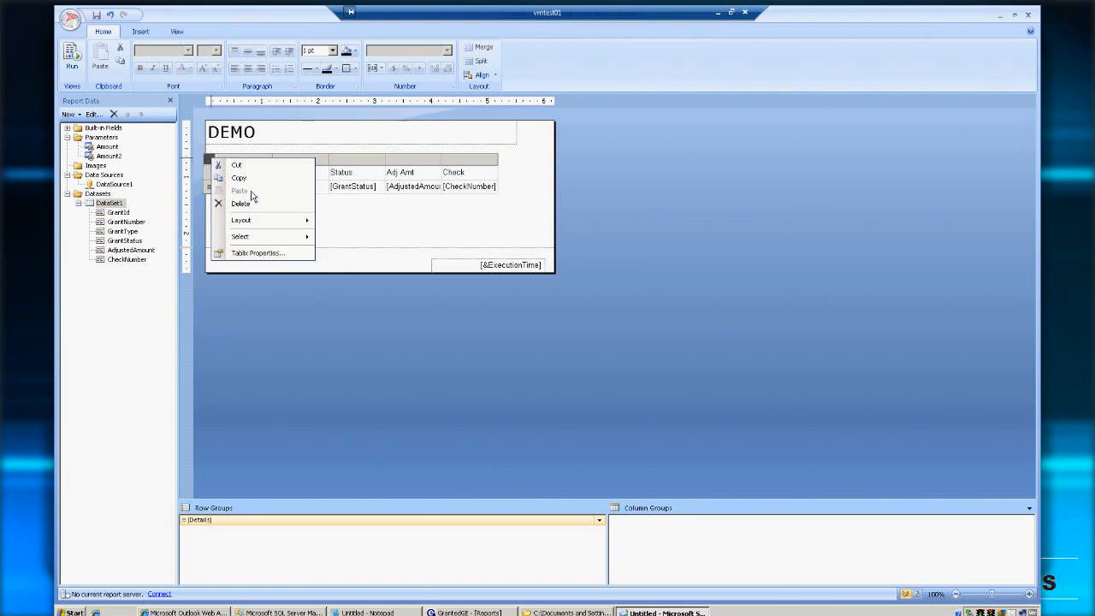
{"action": "left_click", "coordinate": [258, 253]}
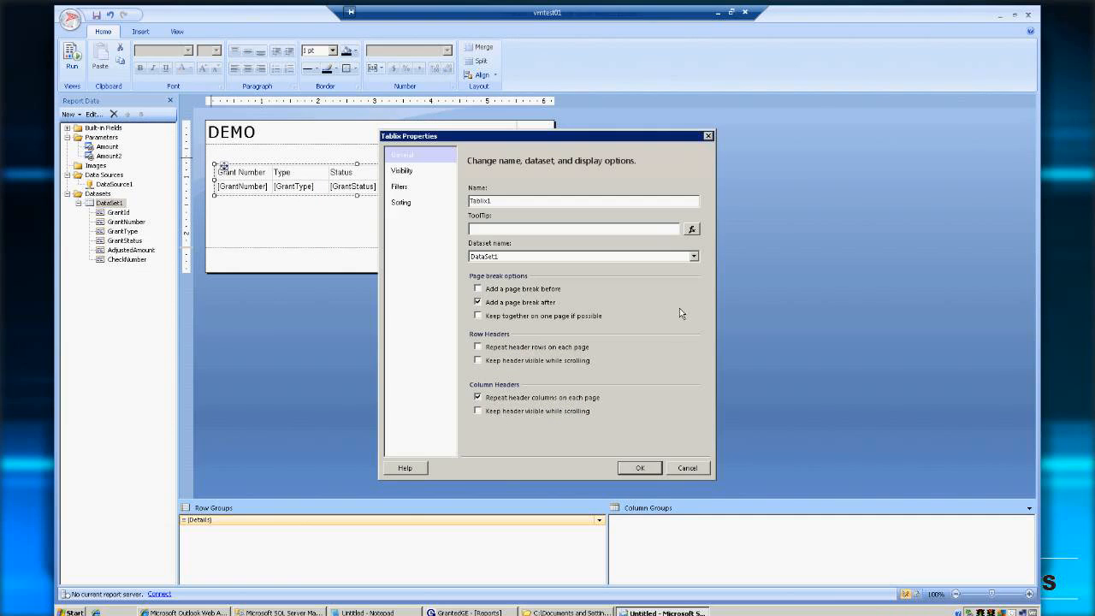
{"action": "key", "text": "Escape"}
{"action": "left_click", "coordinate": [351, 139]}
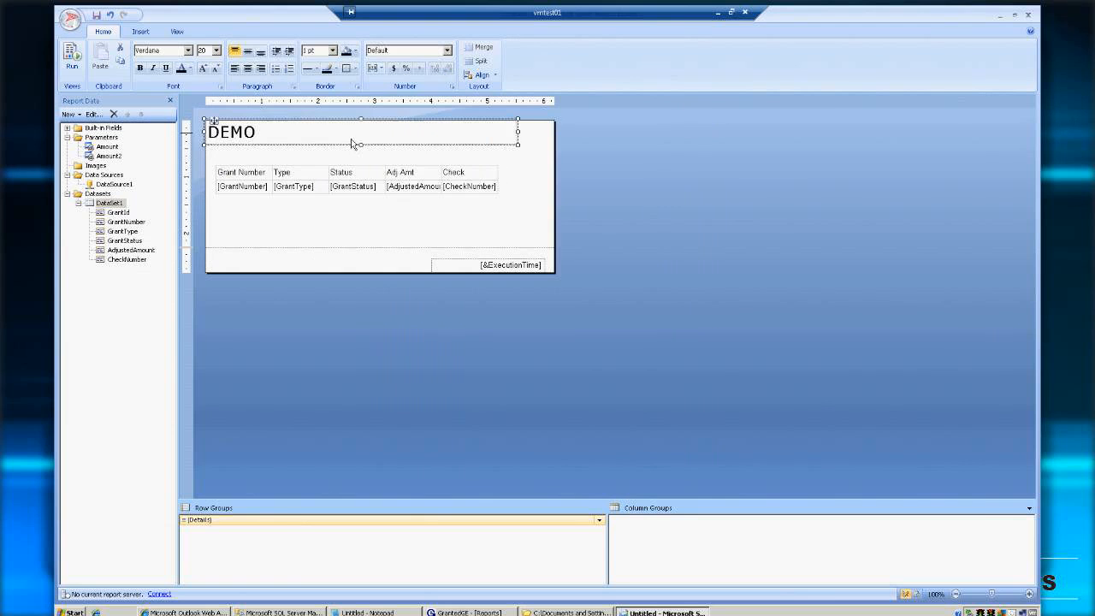
Run the report again, examine the lower part of the second page, and return to the design view
{"action": "left_click", "coordinate": [73, 56]}
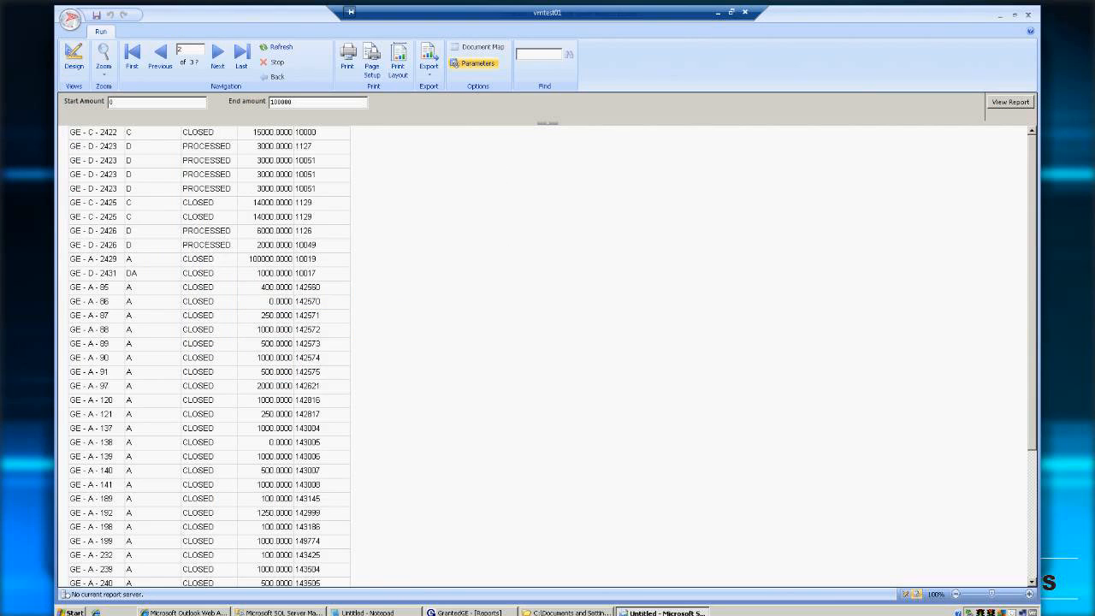
{"action": "mouse_move", "coordinate": [1036, 323]}
{"action": "left_mouse_down"}
{"action": "mouse_move", "coordinate": [1036, 456]}
{"action": "mouse_move", "coordinate": [1035, 328]}
{"action": "left_mouse_up"}
{"action": "left_click", "coordinate": [73, 60]}
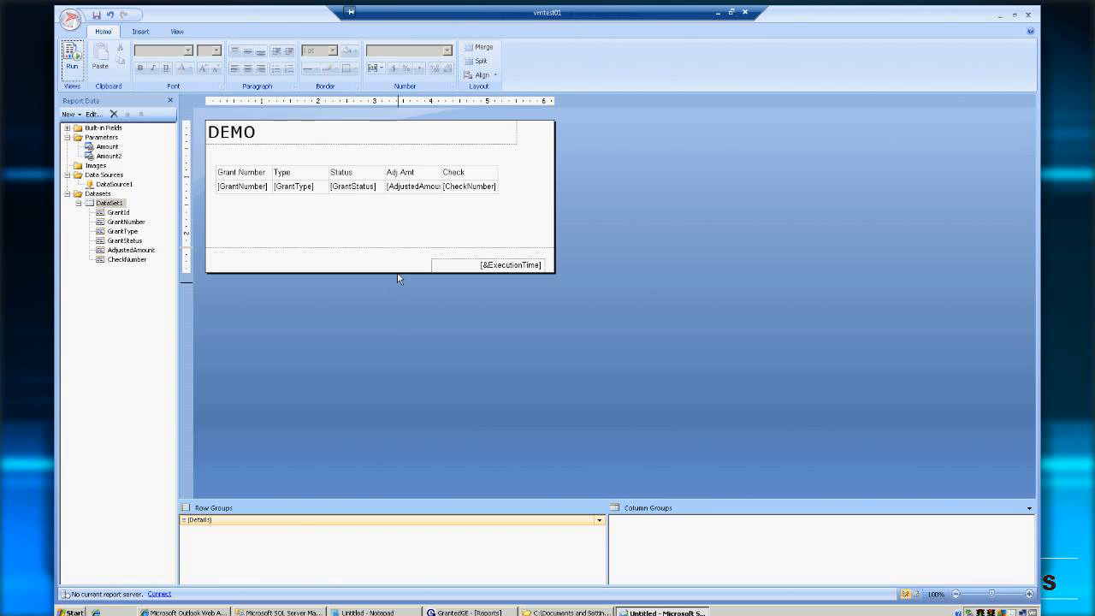
Extend the report body downward to a height of about 4.4 inches by moving the page footer's boundary
{"action": "left_click_drag", "start_coordinate": [401, 250], "coordinate": [402, 371]}
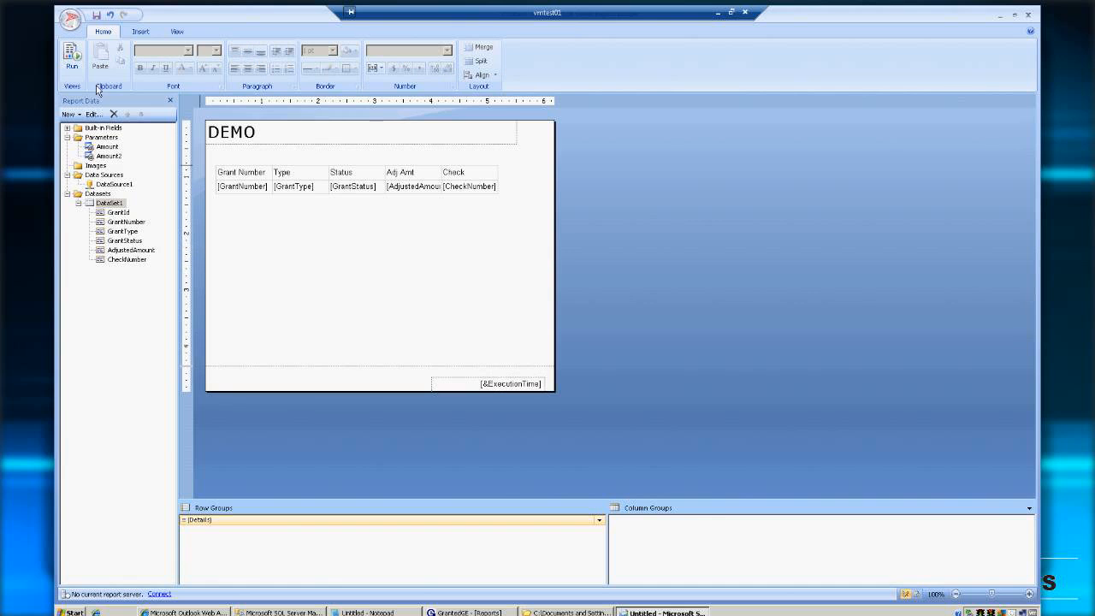
{"action": "left_click", "coordinate": [79, 61]}
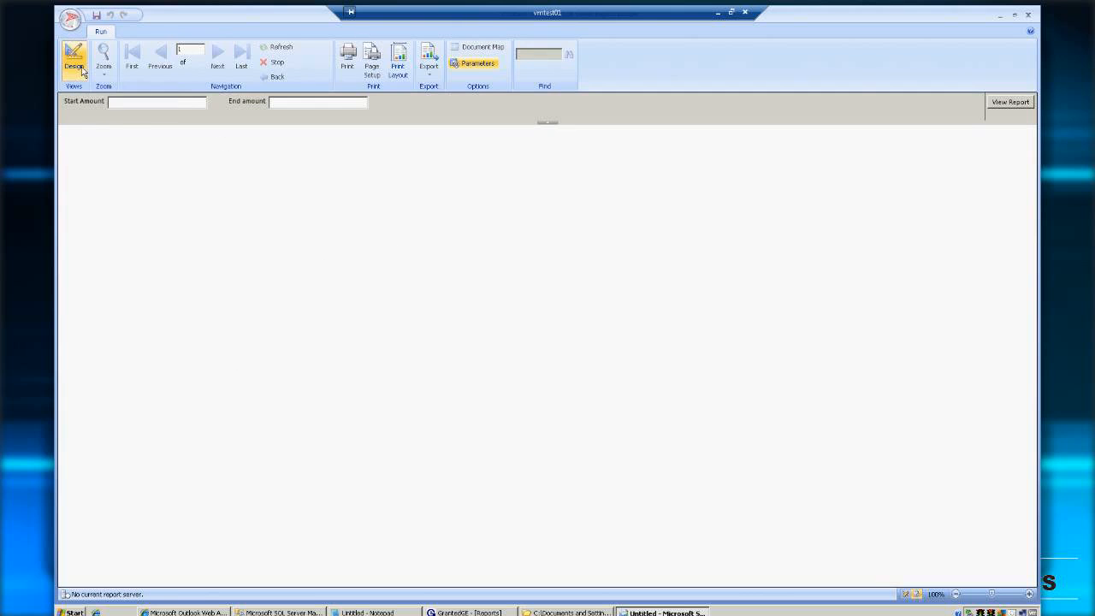
{"action": "left_click", "coordinate": [82, 72]}
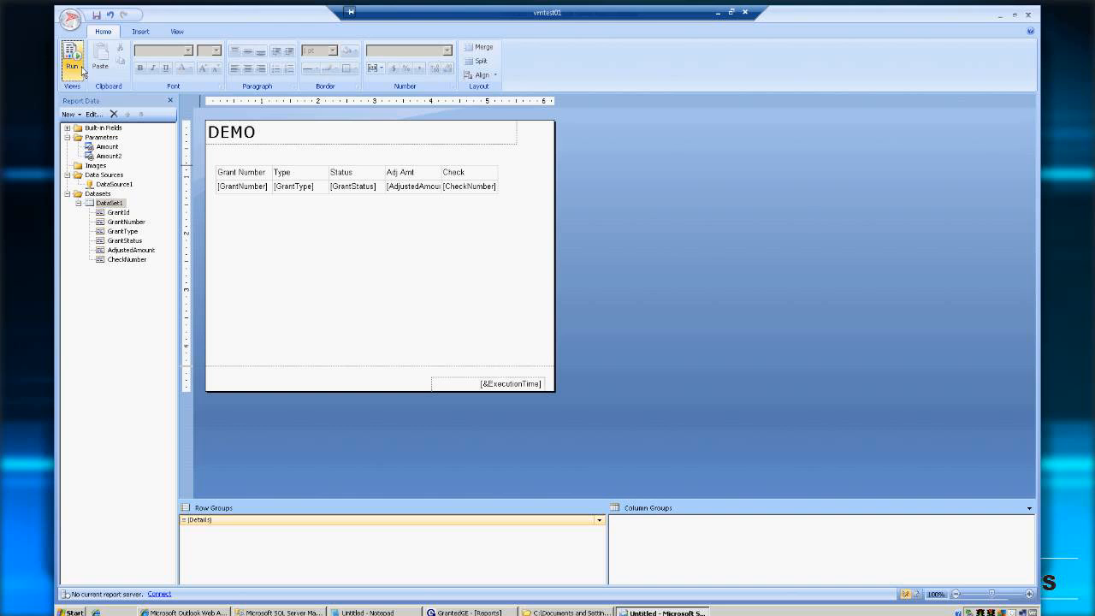
Insert an empty second table in the report body, placed below the existing grant table
{"action": "left_click", "coordinate": [141, 32]}
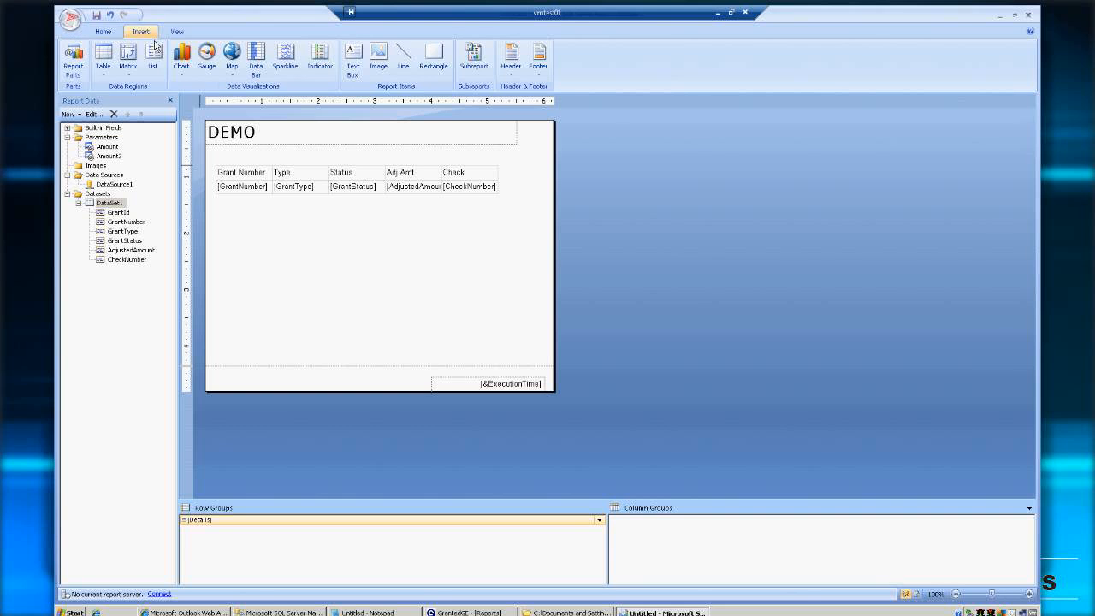
{"action": "left_click", "coordinate": [103, 61]}
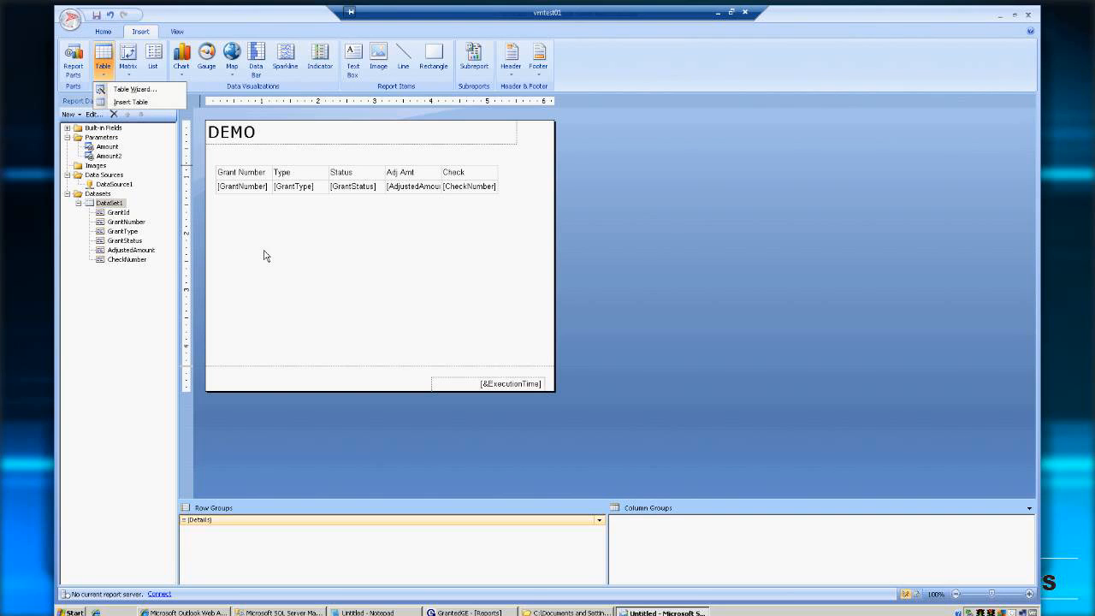
{"action": "left_click", "coordinate": [130, 102]}
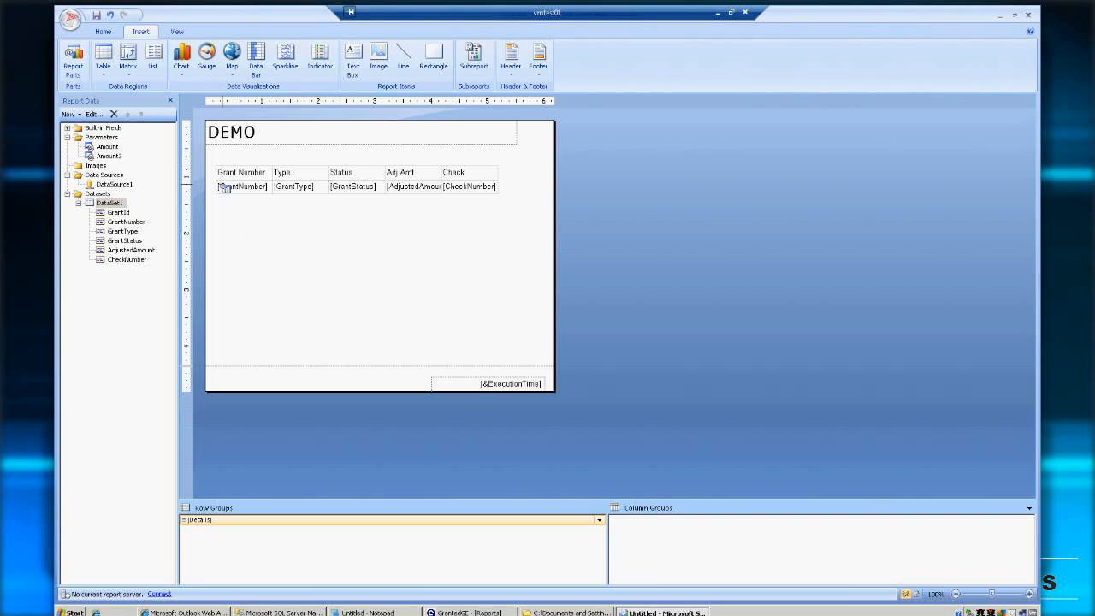
{"action": "left_click", "coordinate": [256, 236]}
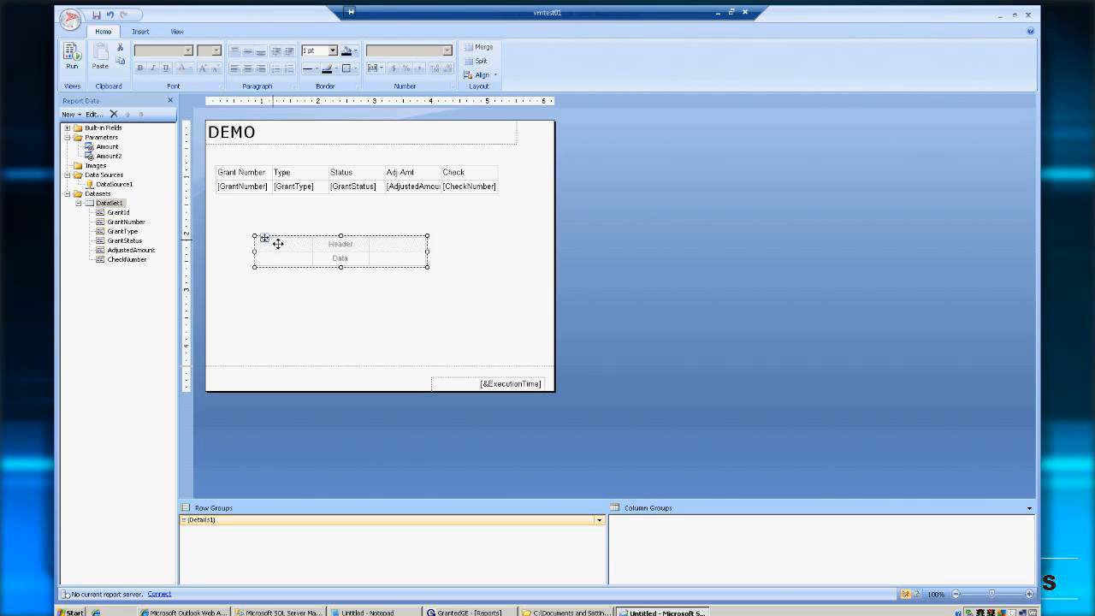
{"action": "left_click_drag", "start_coordinate": [264, 237], "coordinate": [246, 227]}
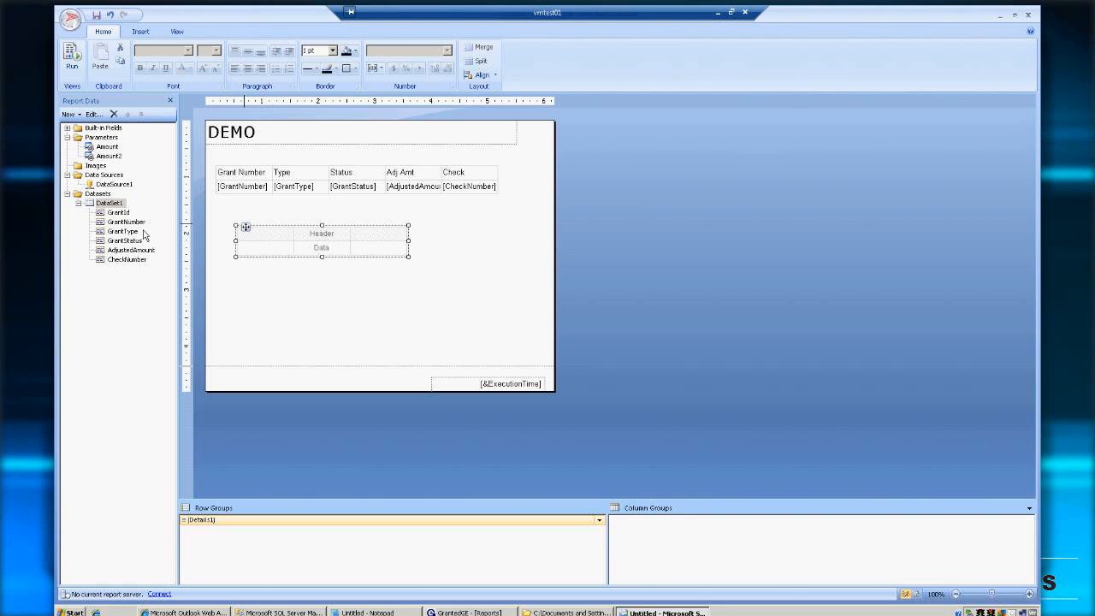
Add a dataset embedded in the report that uses DataSource1 as its data source
{"action": "right_click", "coordinate": [98, 194]}
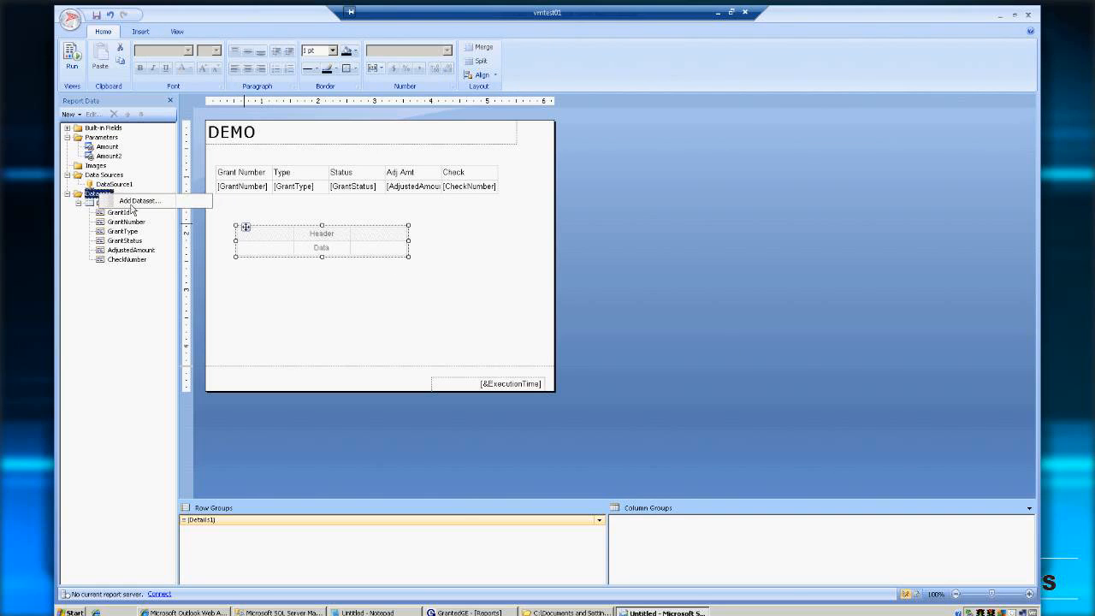
{"action": "left_click", "coordinate": [132, 205]}
{"action": "left_click", "coordinate": [463, 217]}
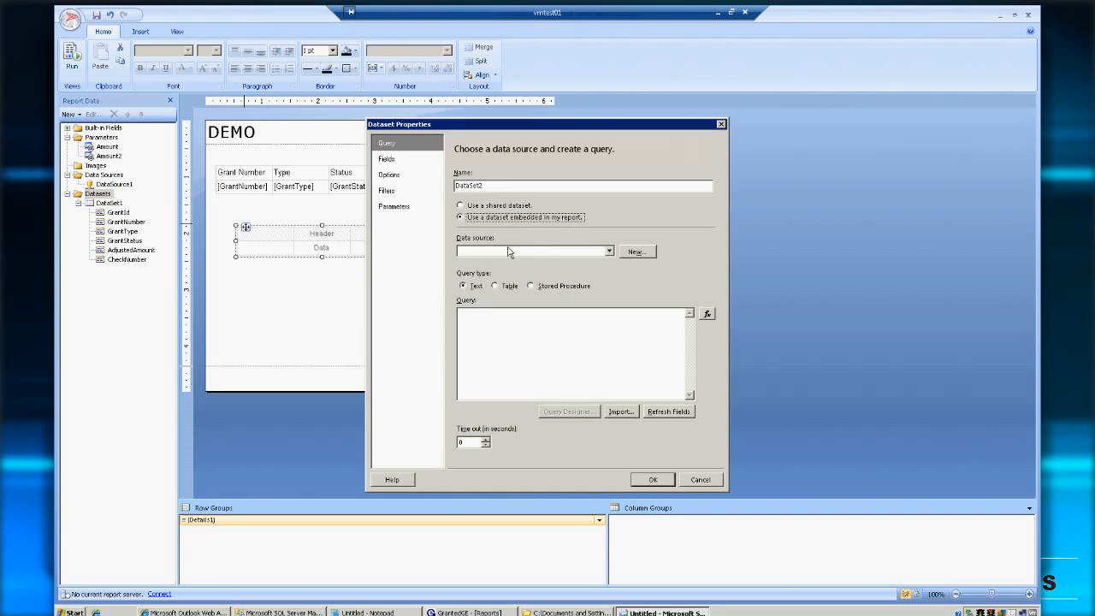
{"action": "left_click", "coordinate": [610, 252]}
{"action": "left_click", "coordinate": [492, 265]}
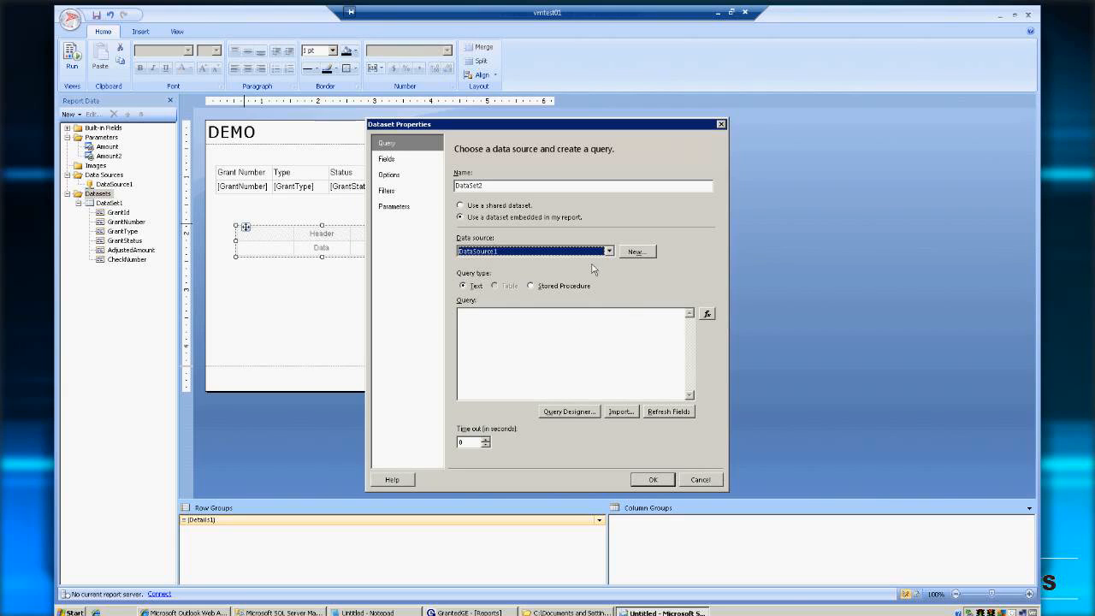
Open the query designer for the new dataset and look through the fields of the GRFoundation table
{"action": "left_click", "coordinate": [573, 413]}
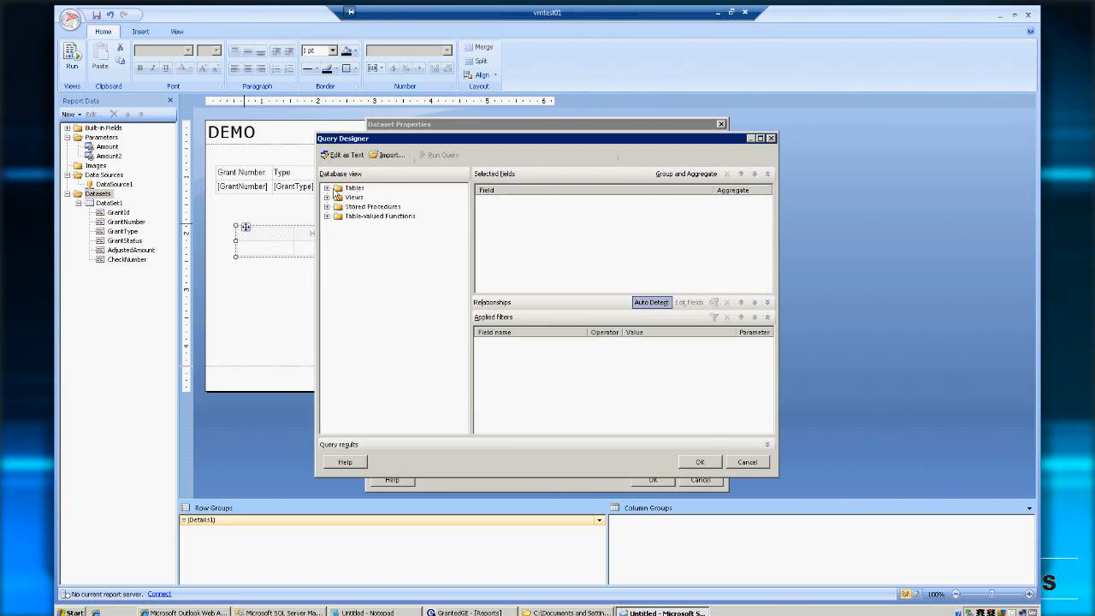
{"action": "left_click", "coordinate": [328, 188]}
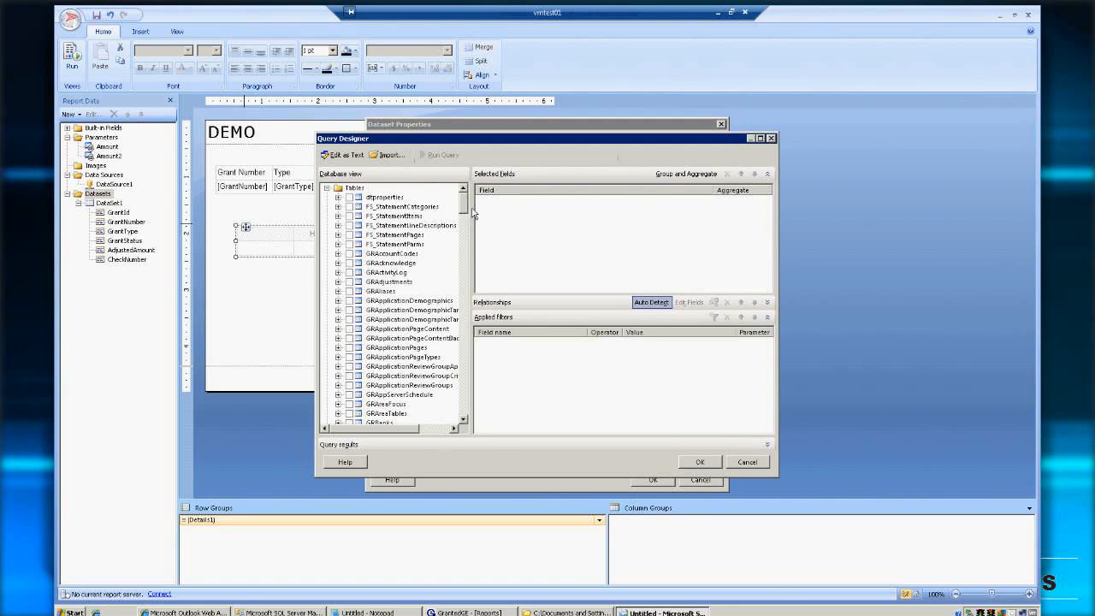
{"action": "left_click_drag", "start_coordinate": [466, 208], "coordinate": [470, 254]}
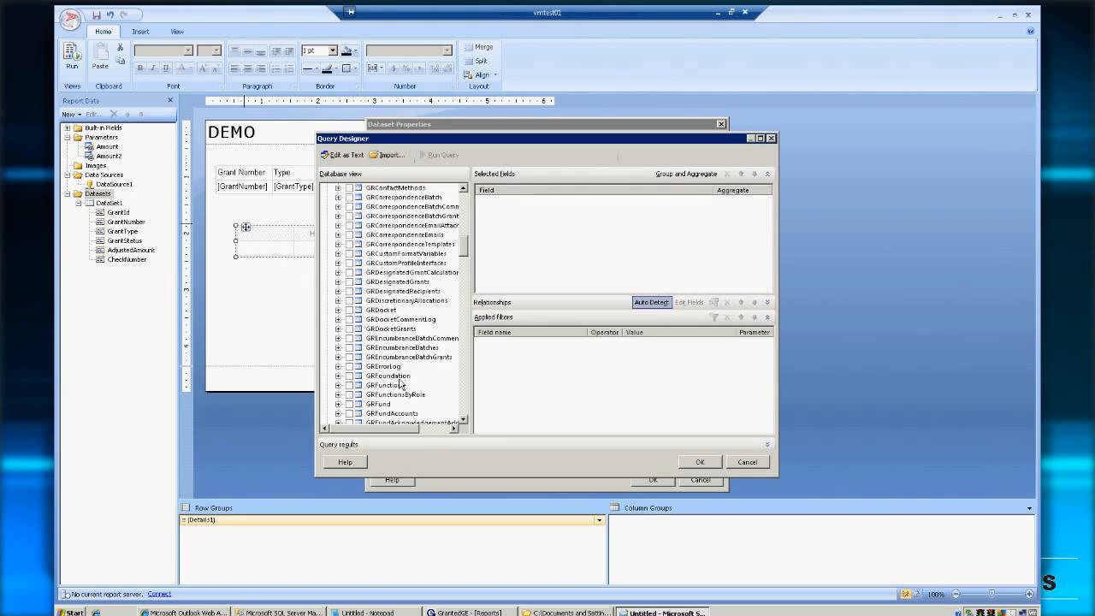
{"action": "left_click", "coordinate": [399, 378]}
{"action": "double_click", "coordinate": [399, 379]}
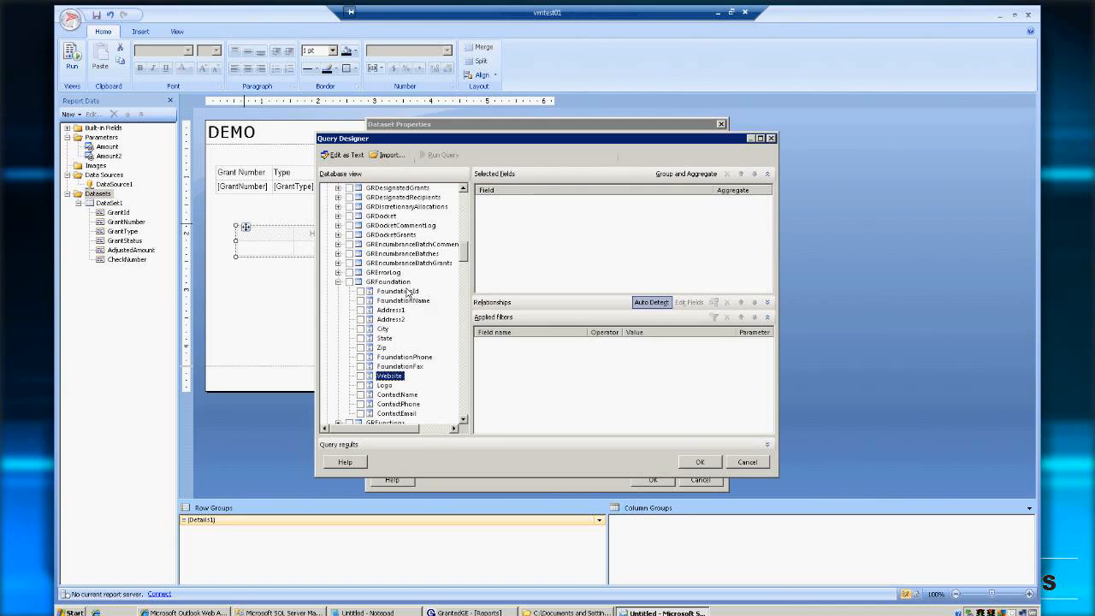
{"action": "left_click", "coordinate": [338, 282]}
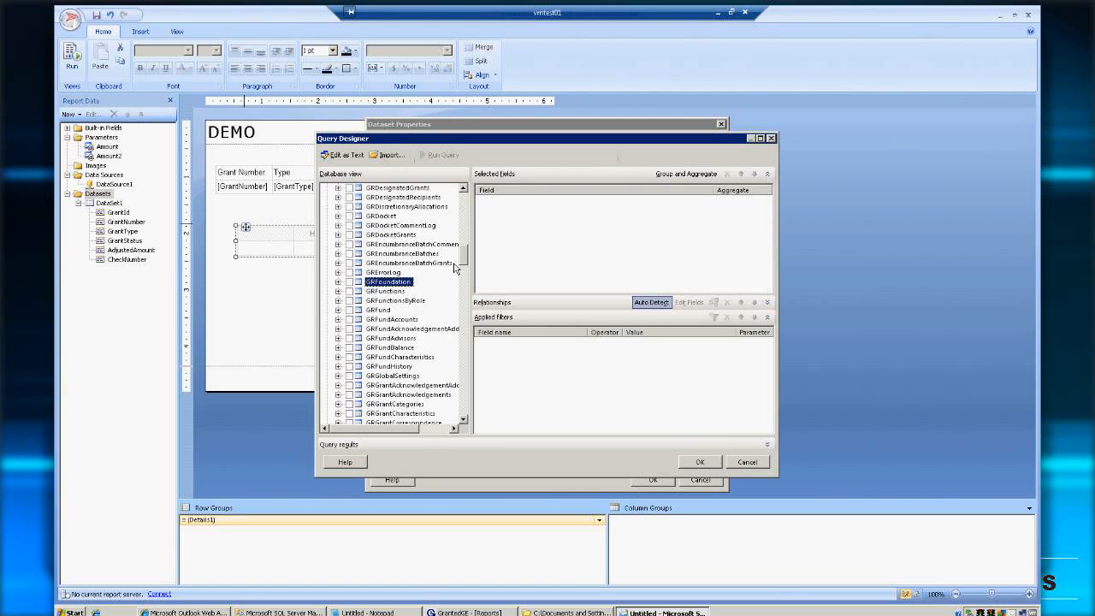
Add the FundId and AdjustedAmount fields of the GRPaymentComponents table to the query
{"action": "left_click_drag", "start_coordinate": [473, 258], "coordinate": [469, 300]}
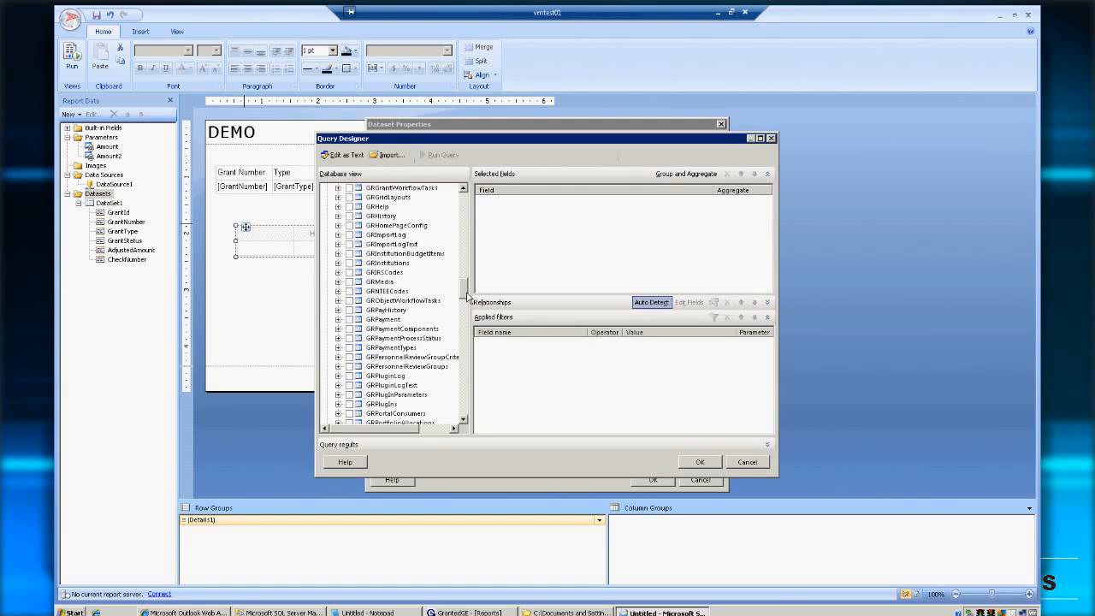
{"action": "double_click", "coordinate": [413, 328]}
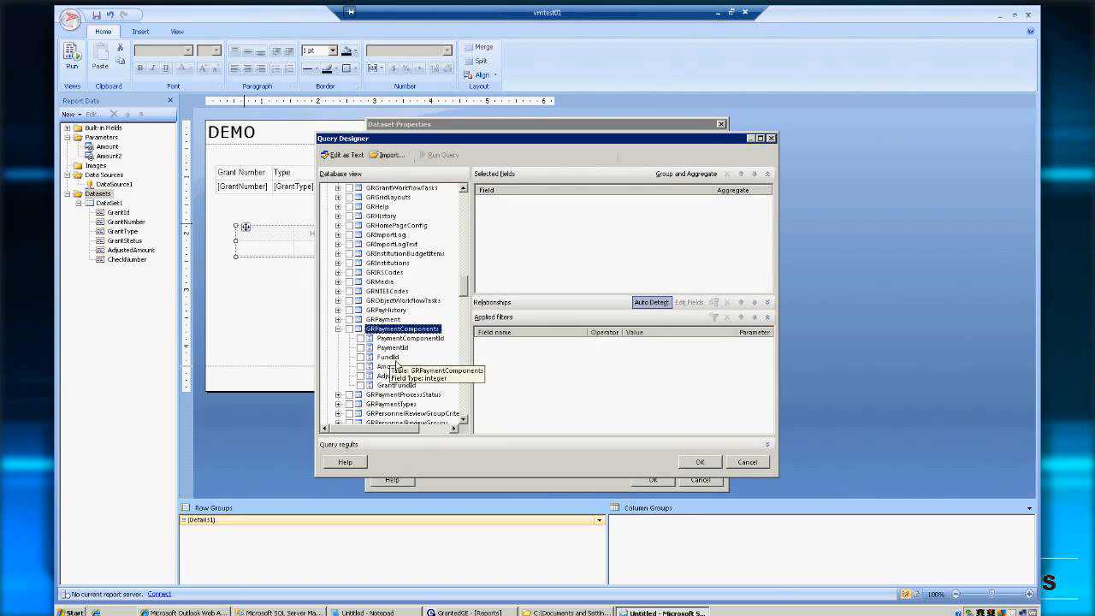
{"action": "left_click", "coordinate": [389, 357]}
{"action": "left_click", "coordinate": [361, 357]}
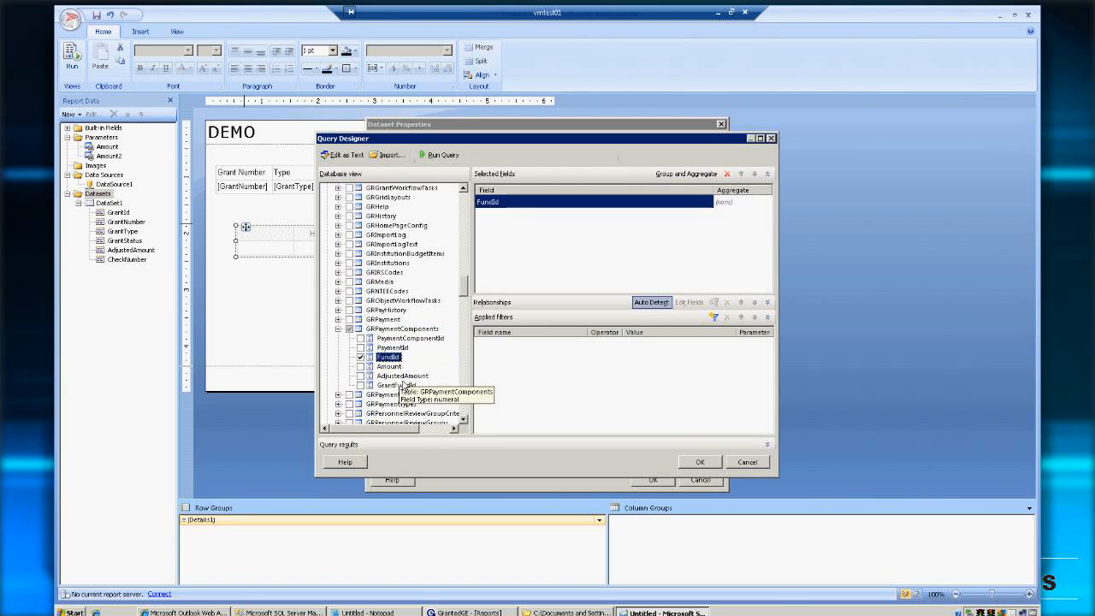
{"action": "left_click", "coordinate": [361, 376]}
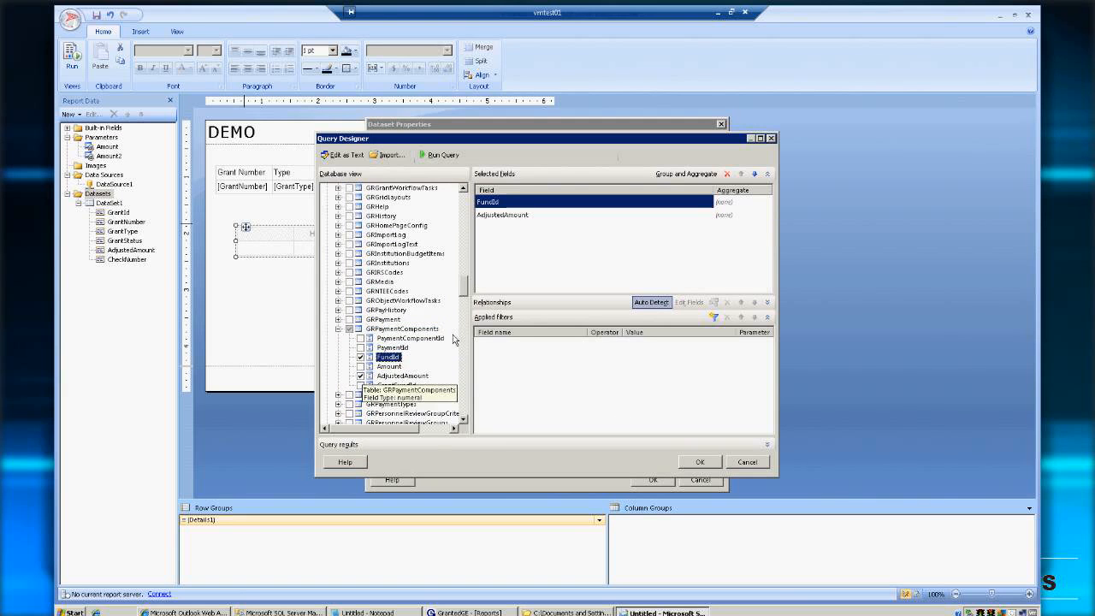
Browse the earlier database tables, discard the query changes and cancel the new dataset
{"action": "scroll", "coordinate": [473, 285], "scroll_direction": "up", "scroll_amount": 4}
{"action": "scroll", "coordinate": [473, 284], "scroll_direction": "up", "scroll_amount": 10}
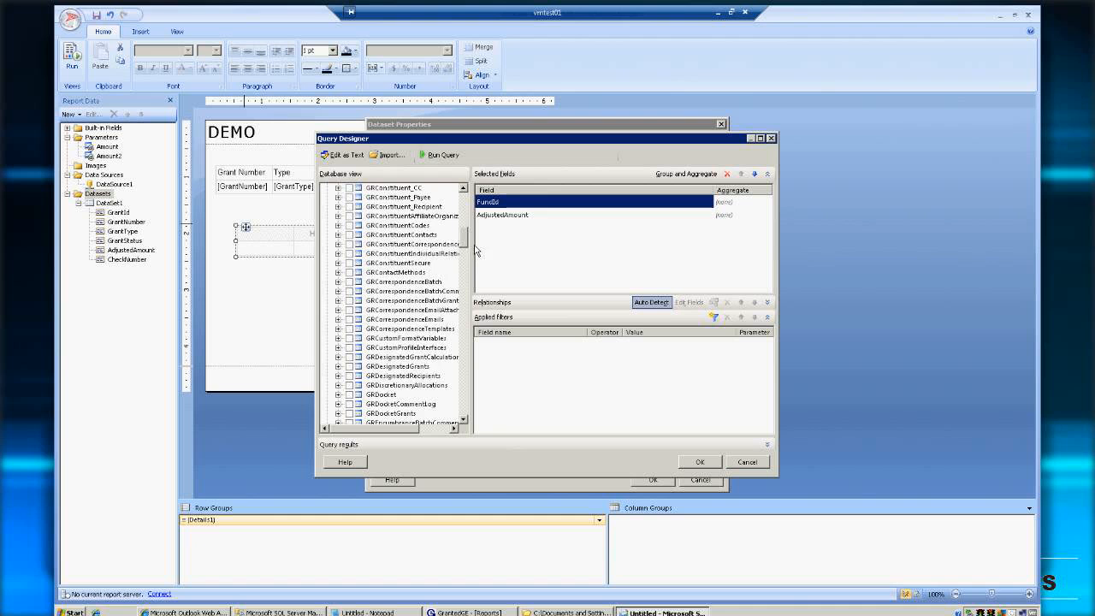
{"action": "scroll", "coordinate": [473, 250], "scroll_direction": "up", "scroll_amount": 5}
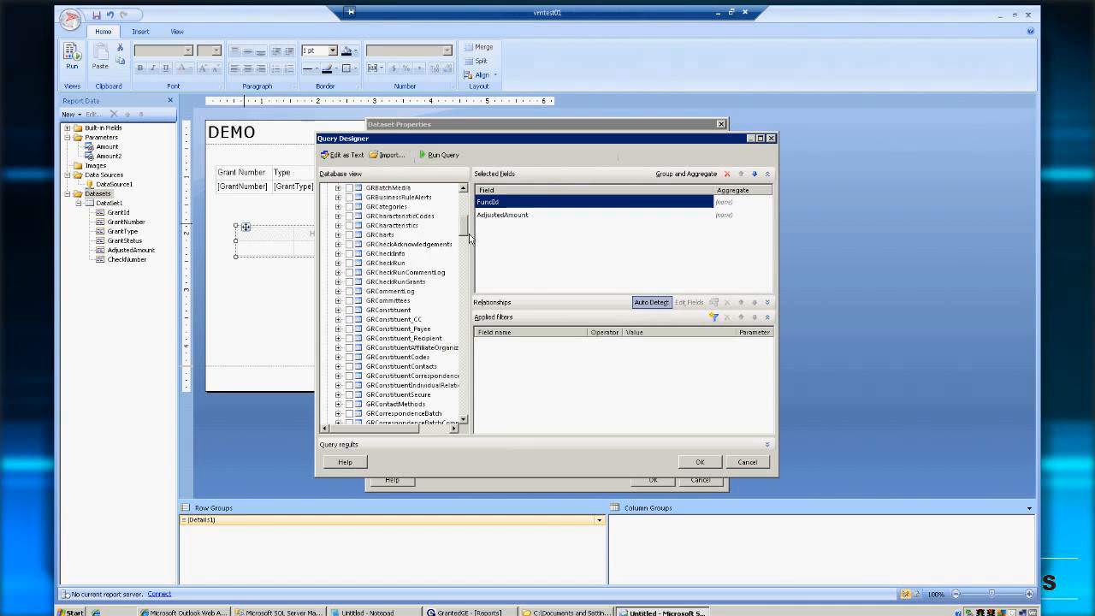
{"action": "scroll", "coordinate": [469, 232], "scroll_direction": "up", "scroll_amount": 9}
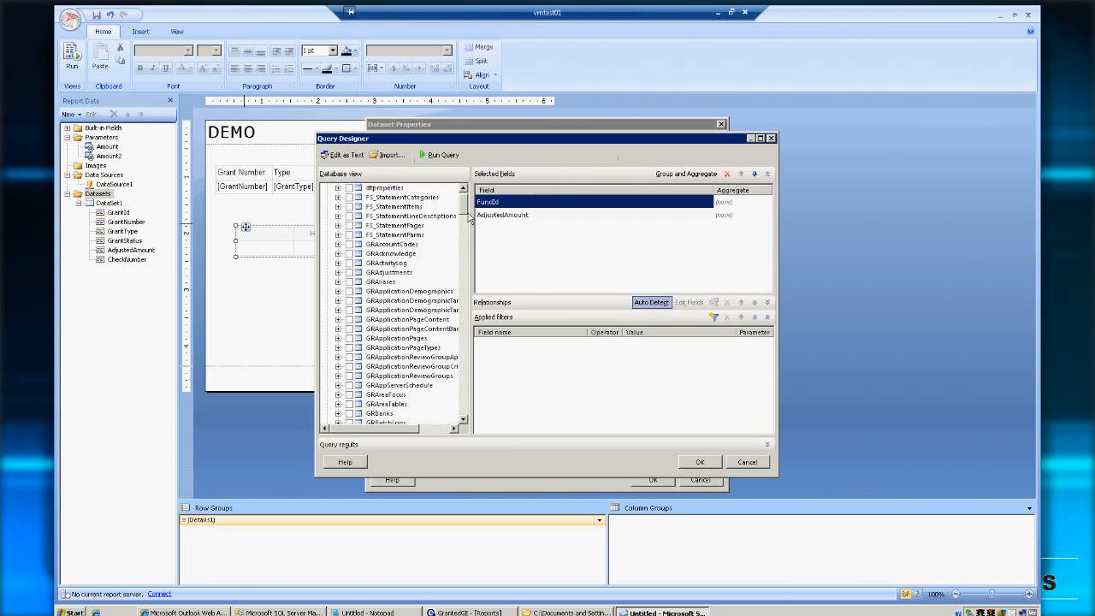
{"action": "scroll", "coordinate": [470, 220], "scroll_direction": "down", "scroll_amount": 2}
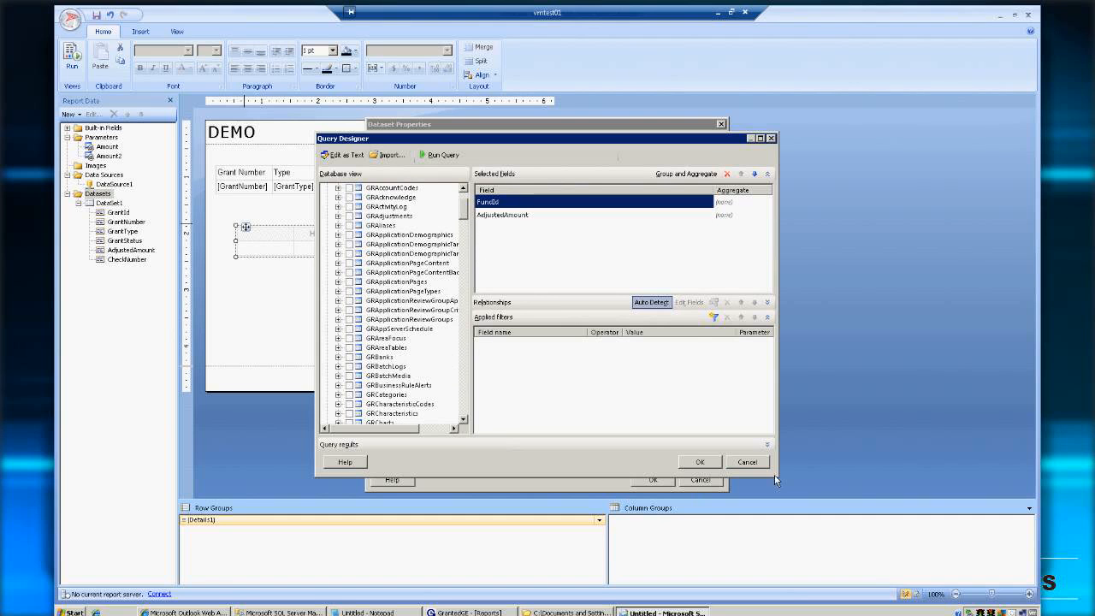
{"action": "left_click", "coordinate": [747, 462]}
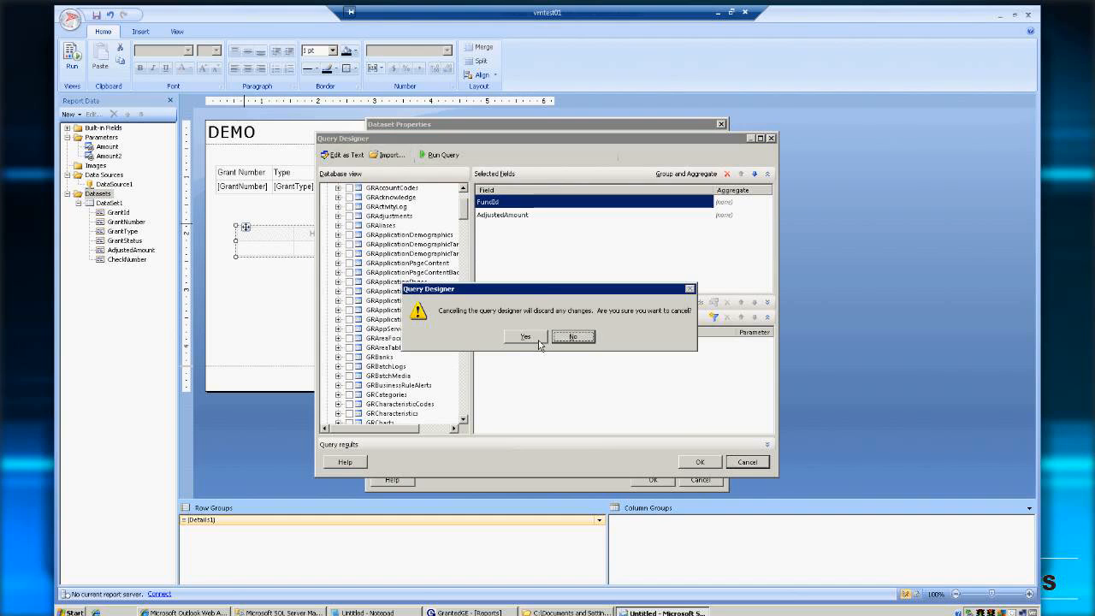
{"action": "left_click", "coordinate": [526, 337]}
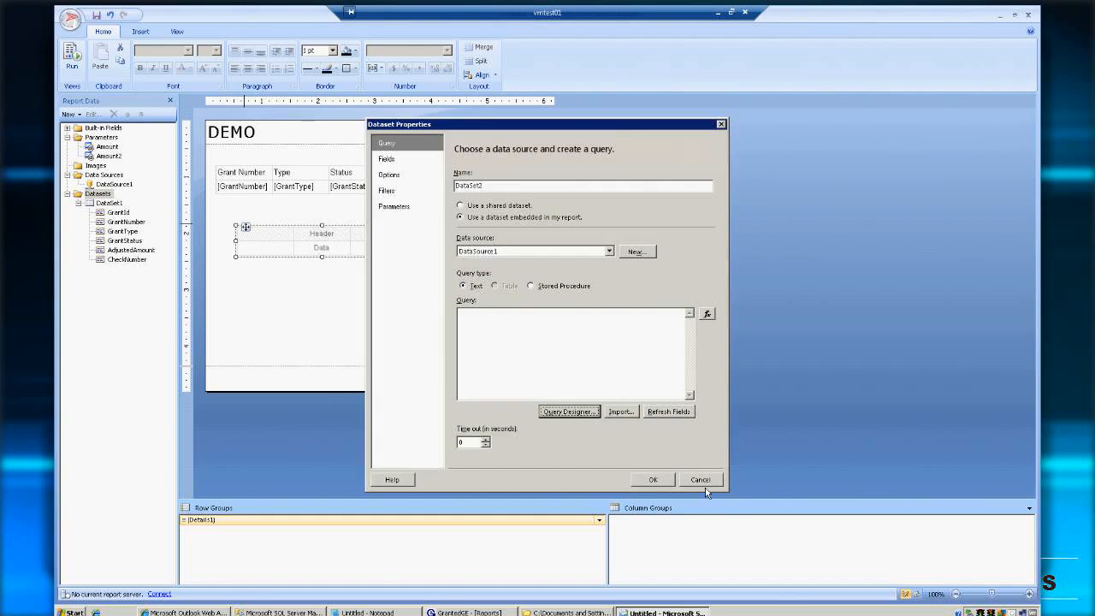
{"action": "left_click", "coordinate": [700, 480]}
{"action": "left_click", "coordinate": [327, 253]}
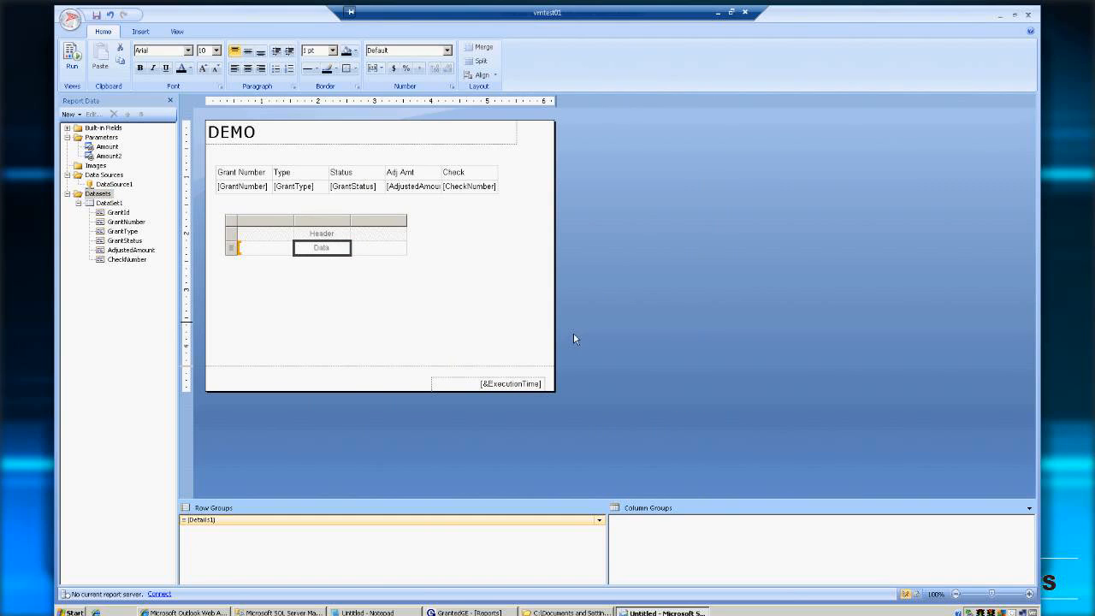
{"action": "right_click", "coordinate": [232, 225]}
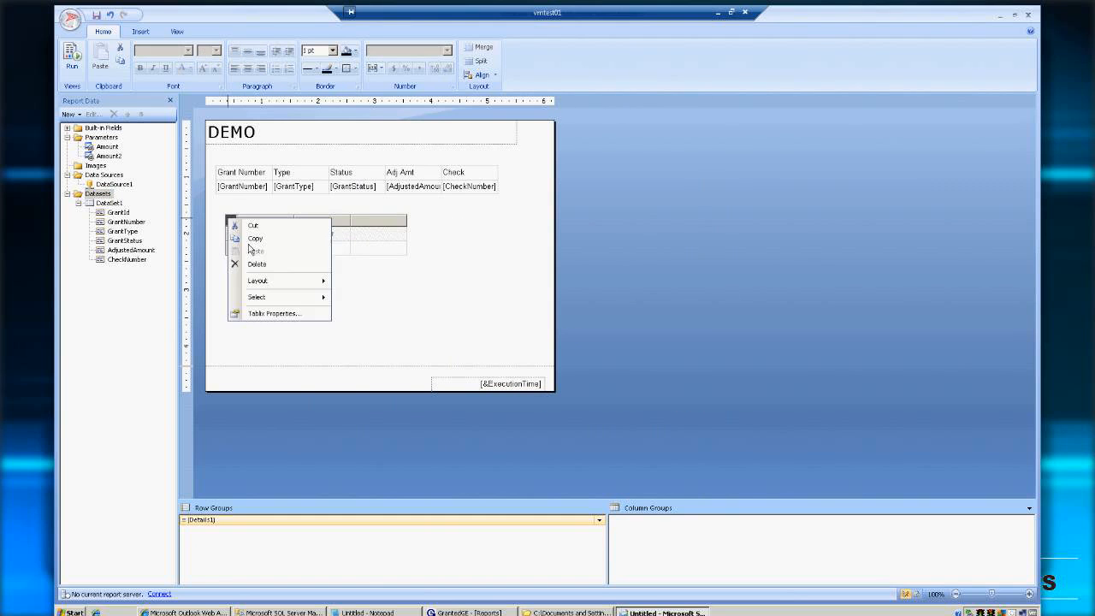
{"action": "left_click", "coordinate": [288, 314]}
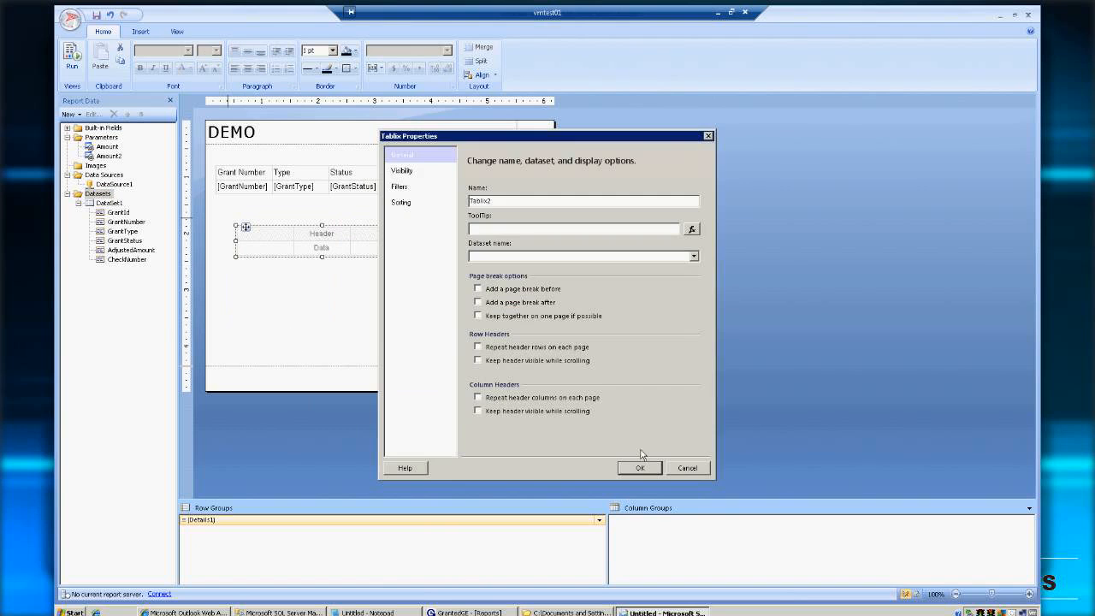
{"action": "left_click", "coordinate": [697, 469]}
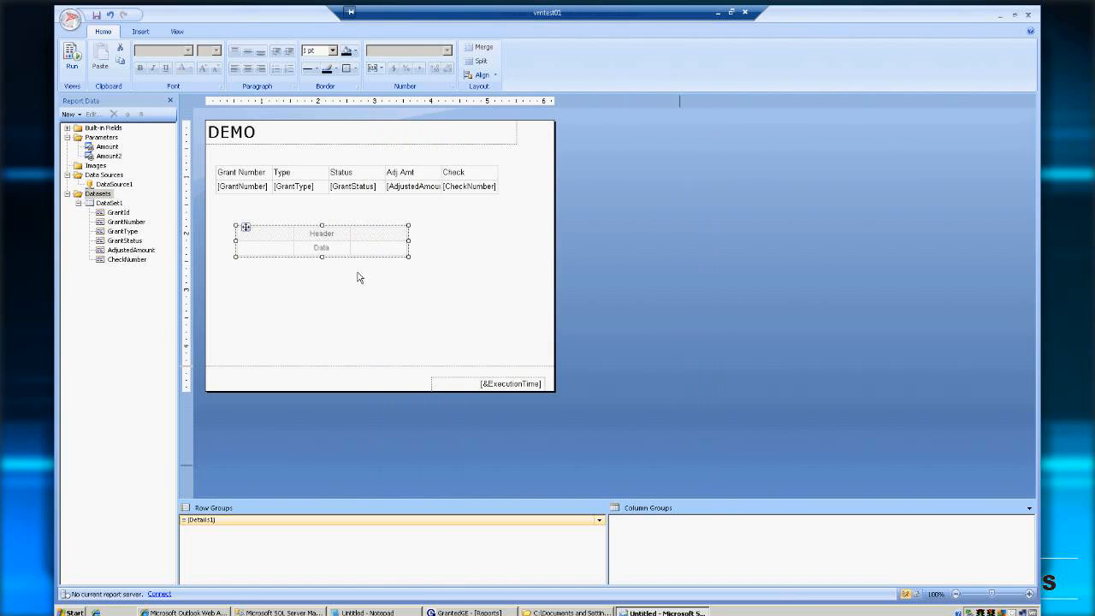
Delete the empty second table below the grant table in the report body
{"action": "left_click", "coordinate": [263, 237]}
{"action": "right_click", "coordinate": [235, 229]}
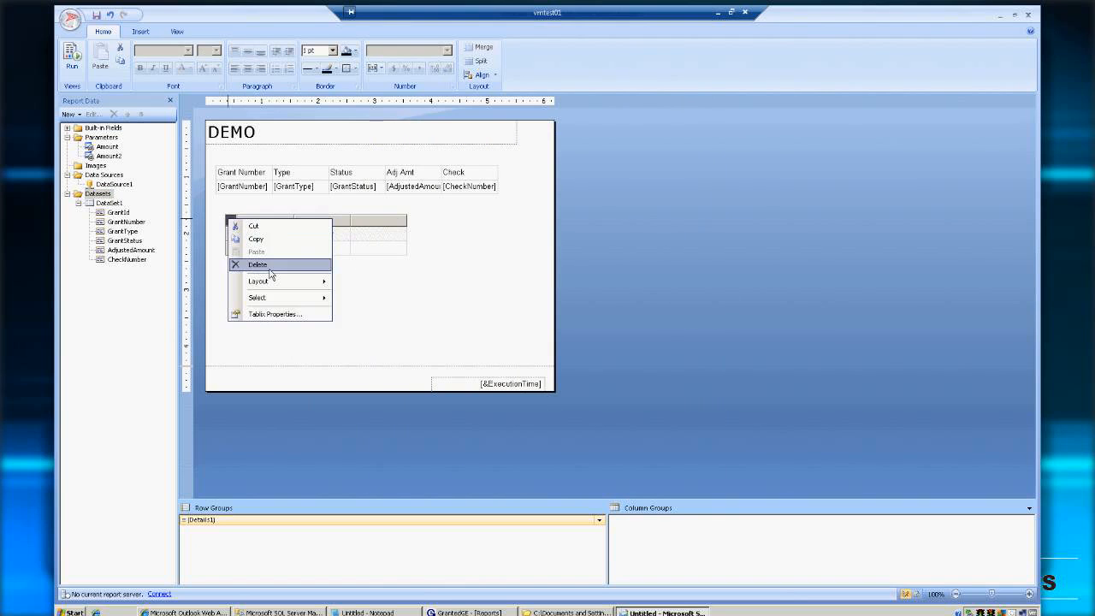
{"action": "left_click", "coordinate": [257, 264]}
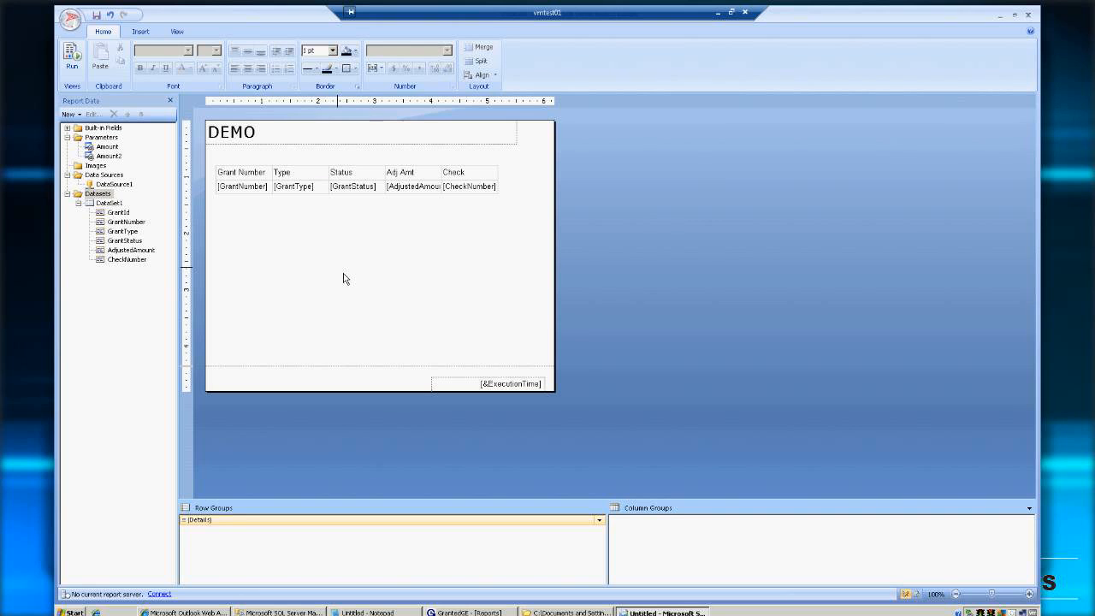
Switch to the AnyMeeting web conference and read through the attendees' chat messages
{"action": "left_click", "coordinate": [719, 13]}
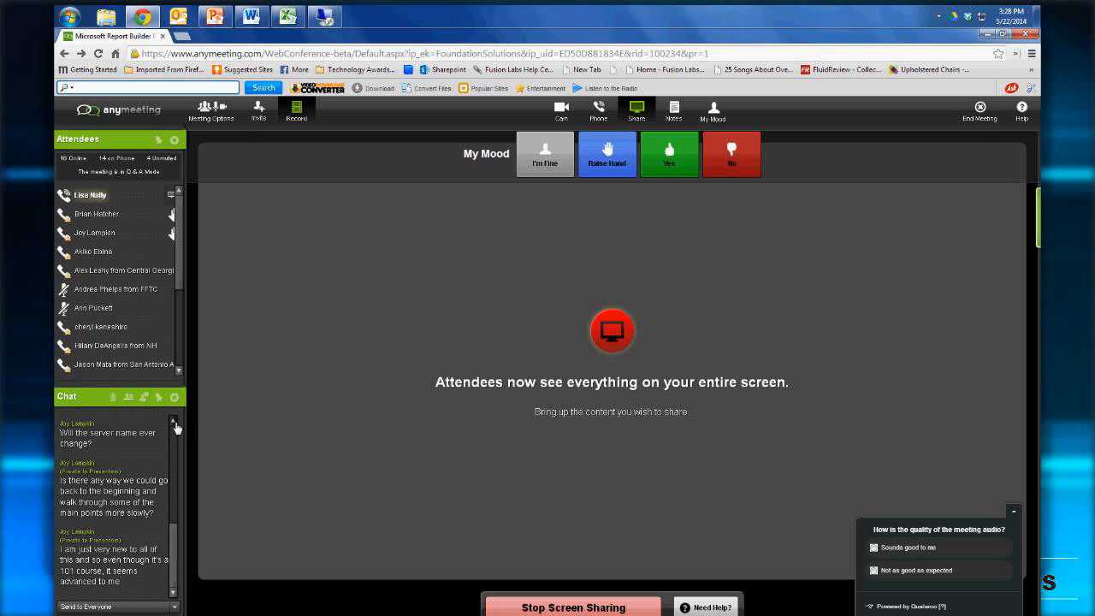
{"action": "scroll", "coordinate": [177, 447], "scroll_direction": "up", "scroll_amount": 2}
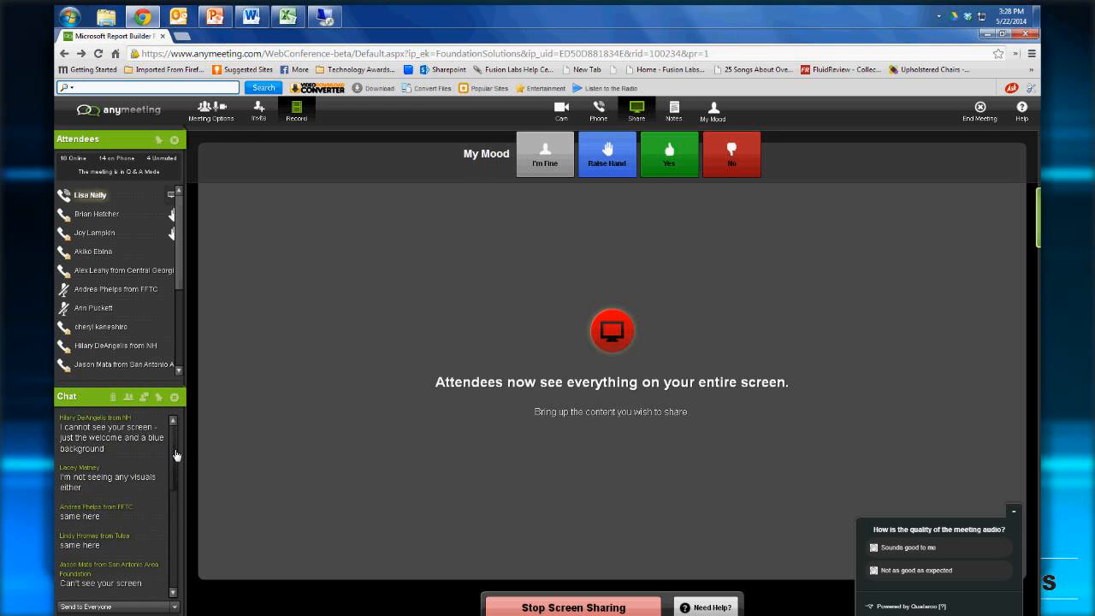
{"action": "left_click_drag", "start_coordinate": [177, 456], "coordinate": [177, 546]}
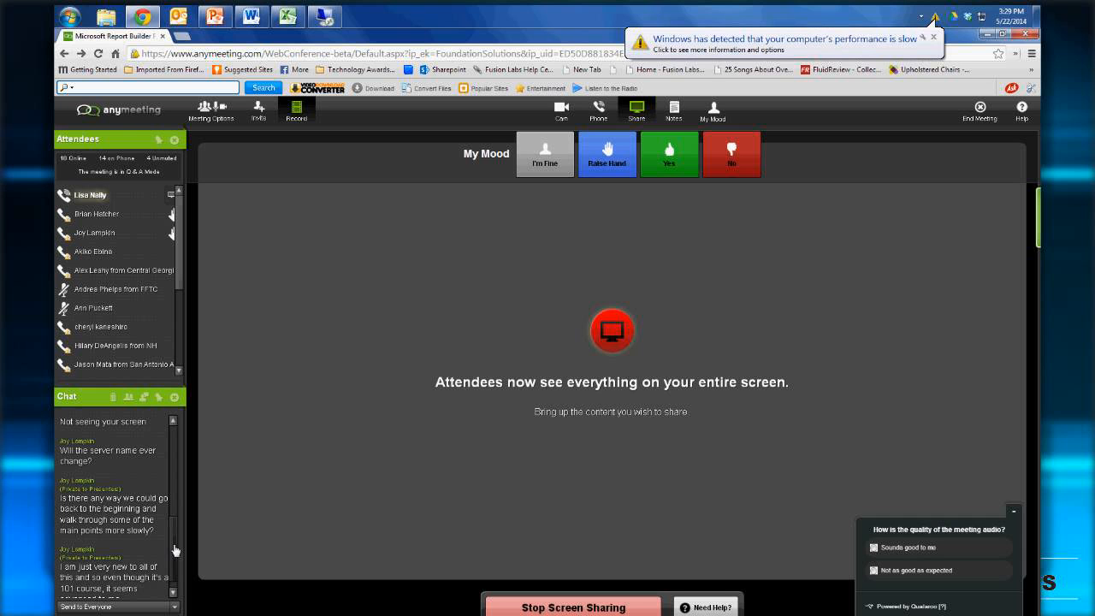
{"action": "left_click_drag", "start_coordinate": [175, 550], "coordinate": [176, 570]}
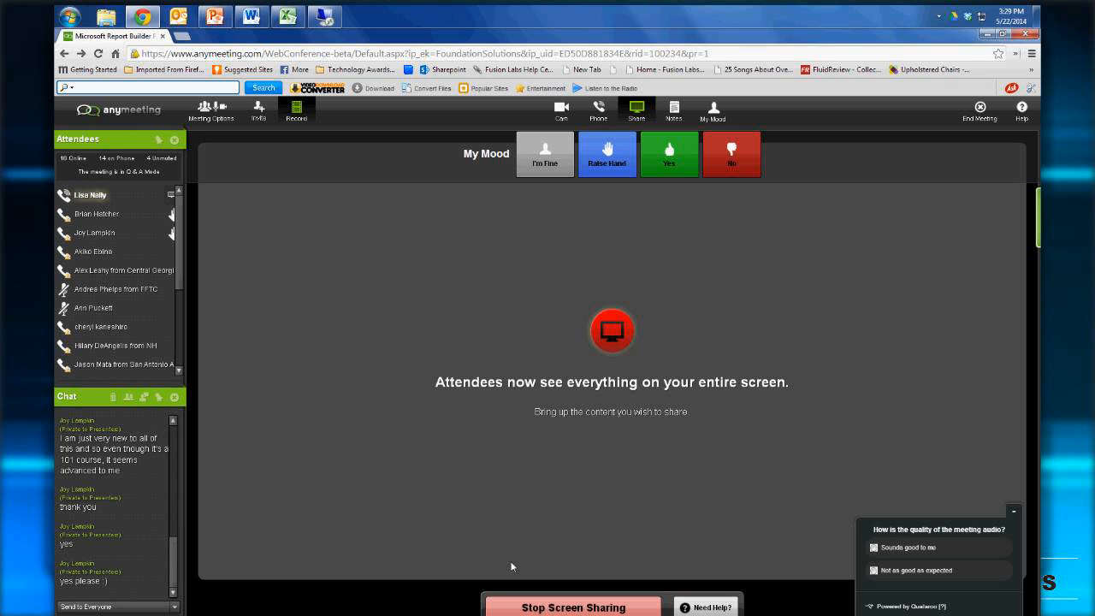
Return to the report in the vmtest01 remote session and save it to the Desktop under the name Demo
{"action": "left_click", "coordinate": [334, 19]}
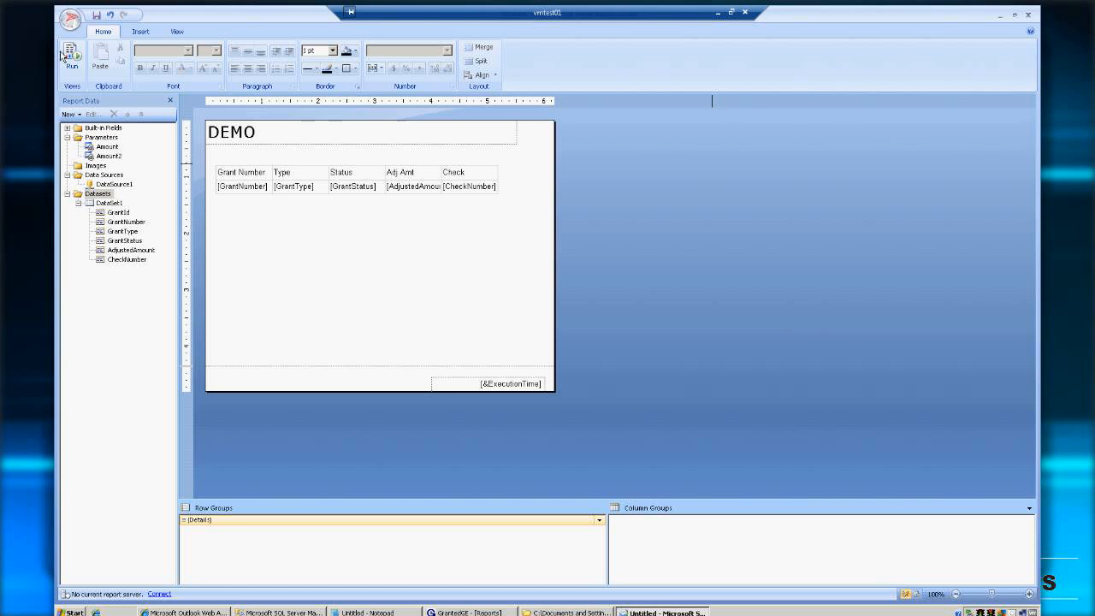
{"action": "left_click", "coordinate": [72, 19]}
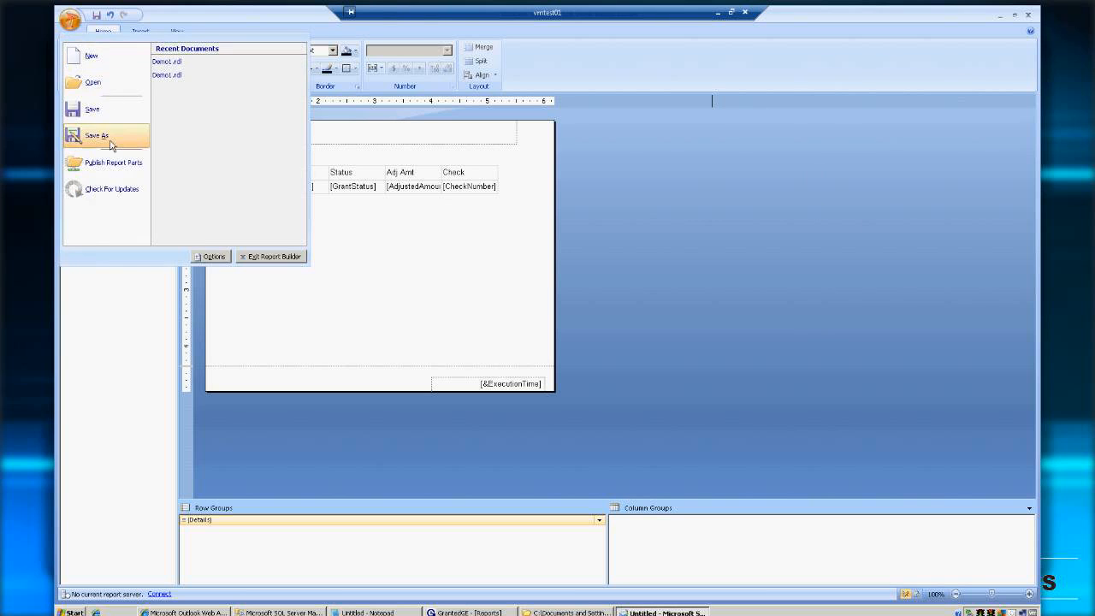
{"action": "left_click", "coordinate": [96, 135]}
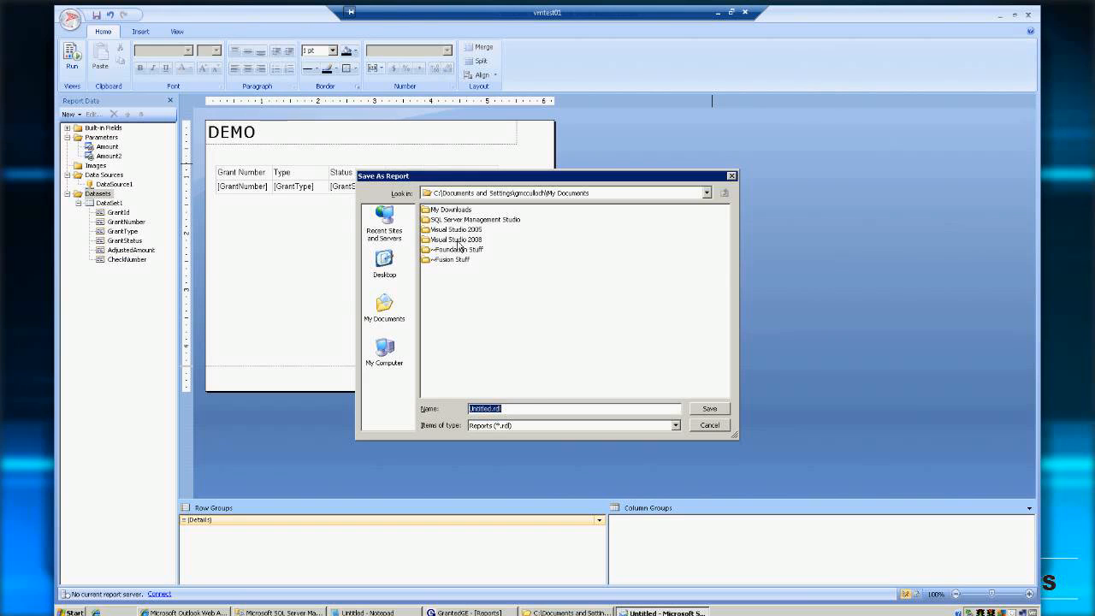
{"action": "left_click", "coordinate": [385, 259]}
{"action": "left_click", "coordinate": [532, 410]}
{"action": "left_click_drag", "start_coordinate": [532, 414], "coordinate": [446, 416]}
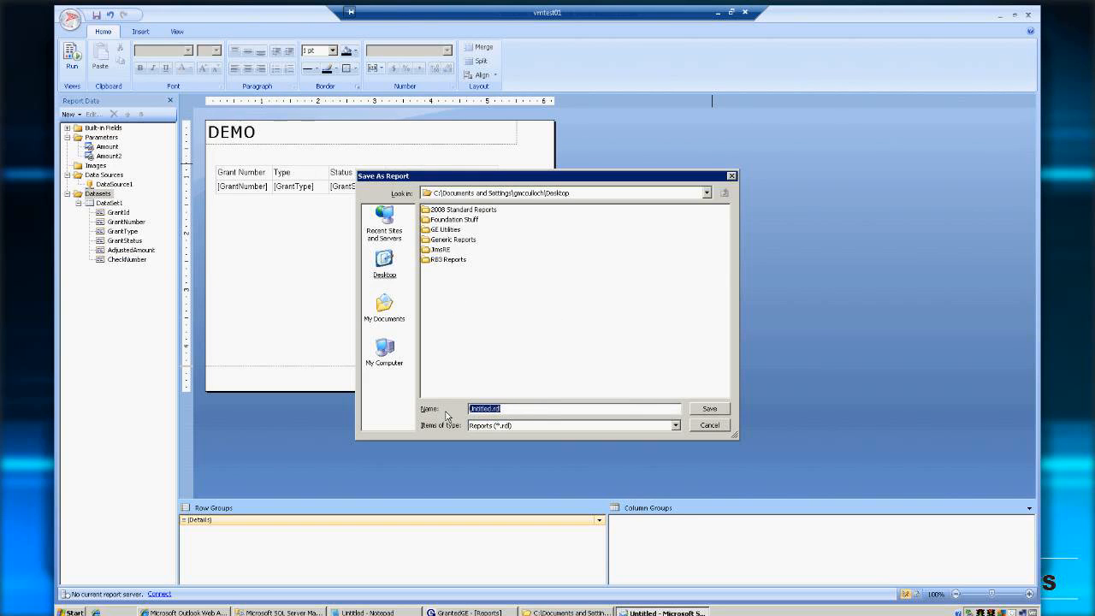
{"action": "type", "text": "Ddemo"}
{"action": "key", "text": "BackSpace"}
{"action": "key", "text": "BackSpace"}
{"action": "key", "text": "BackSpace"}
{"action": "key", "text": "BackSpace"}
{"action": "type", "text": "emo"}
{"action": "left_click", "coordinate": [713, 411]}
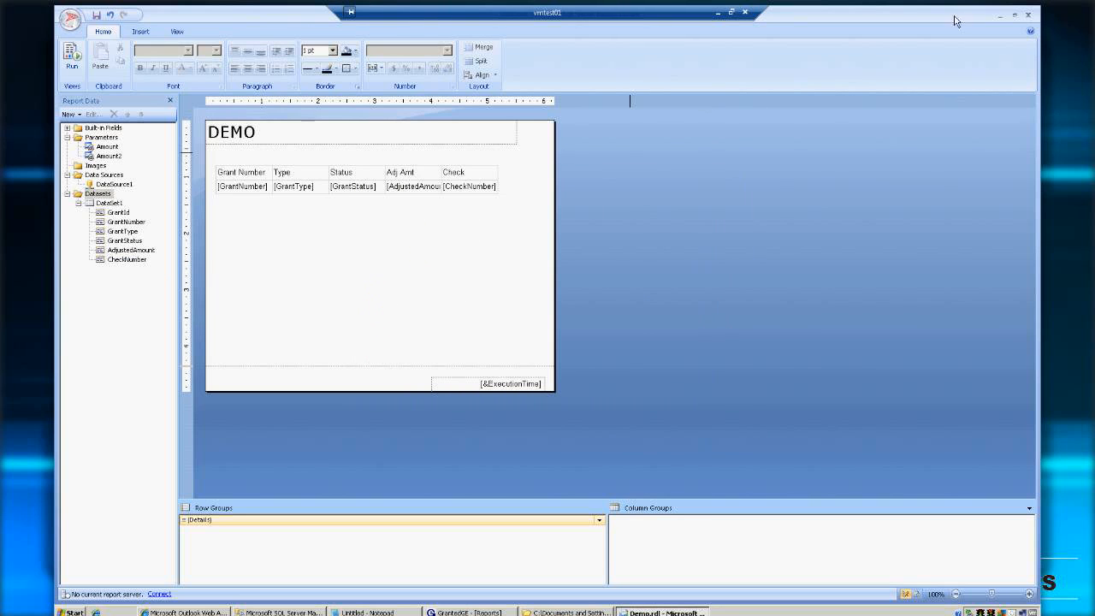
Close the saved Demo report together with Report Builder
{"action": "left_click", "coordinate": [72, 20]}
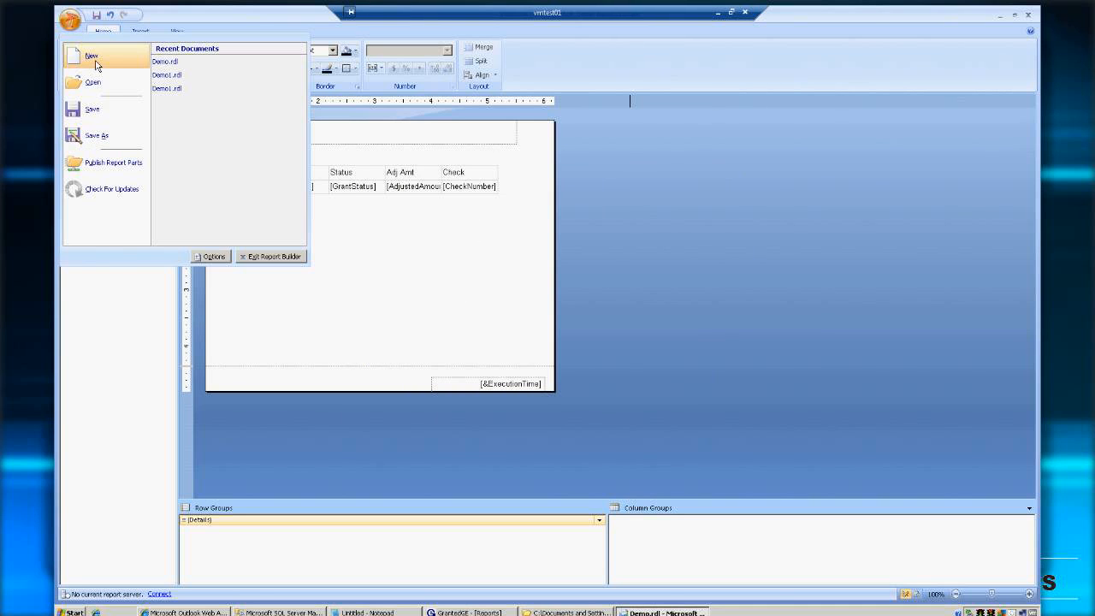
{"action": "left_click", "coordinate": [1035, 23]}
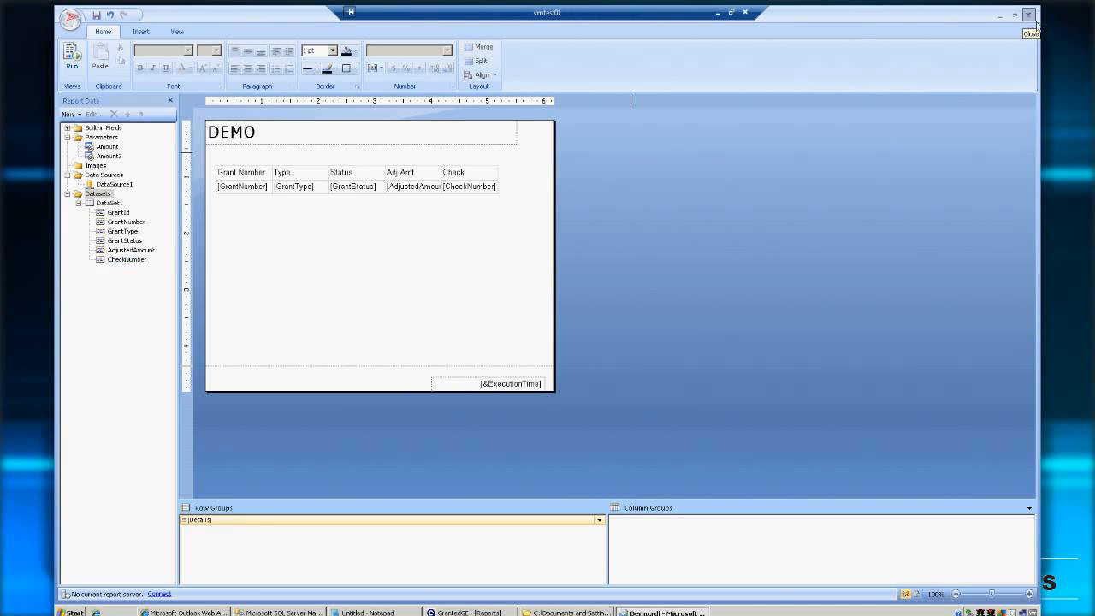
{"action": "left_click", "coordinate": [1035, 23]}
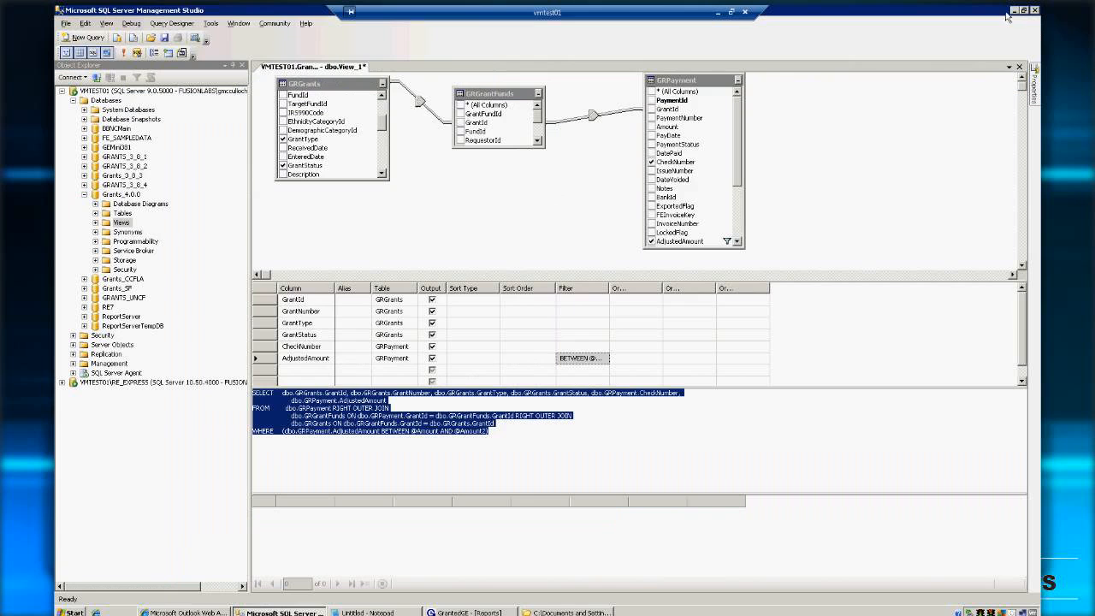
Minimize SQL Server Management Studio and launch Report Builder again from its desktop shortcut
{"action": "left_click", "coordinate": [1016, 11]}
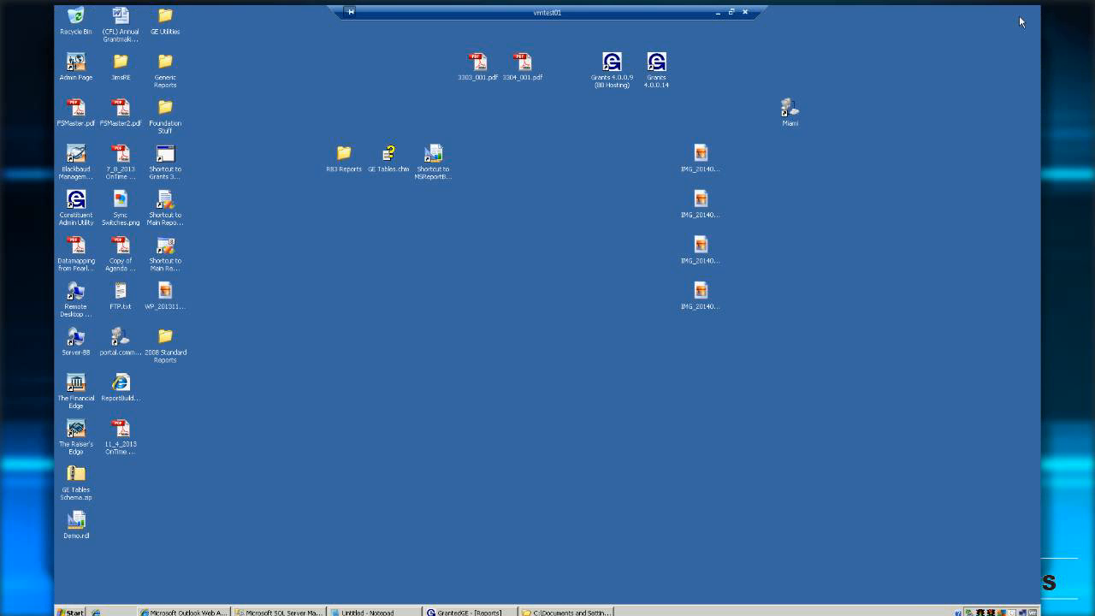
{"action": "left_click", "coordinate": [443, 162]}
{"action": "double_click", "coordinate": [447, 161]}
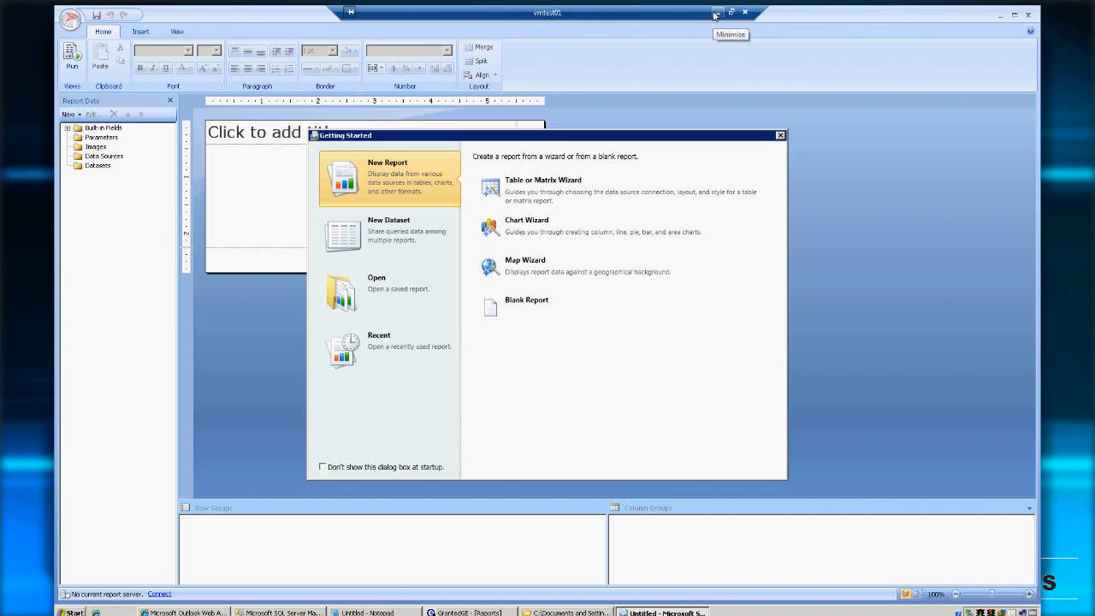
Leave the remote session and read the attendee's chat question in AnyMeeting about getting back to the report wizard
{"action": "left_click", "coordinate": [716, 13]}
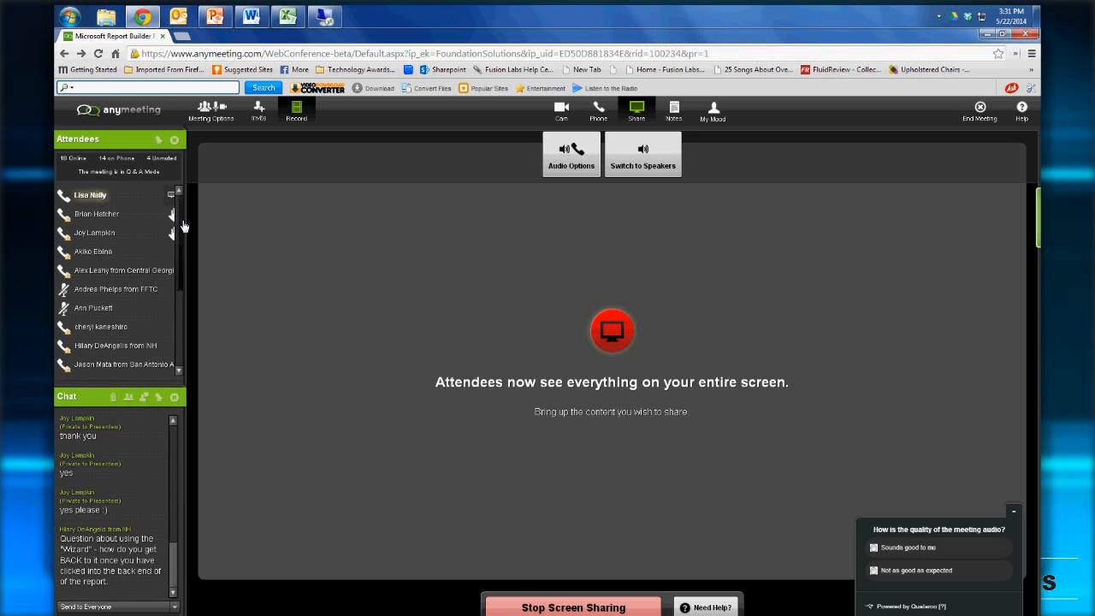
{"action": "scroll", "coordinate": [182, 224], "scroll_direction": "down", "scroll_amount": 2}
{"action": "scroll", "coordinate": [183, 224], "scroll_direction": "up", "scroll_amount": 2}
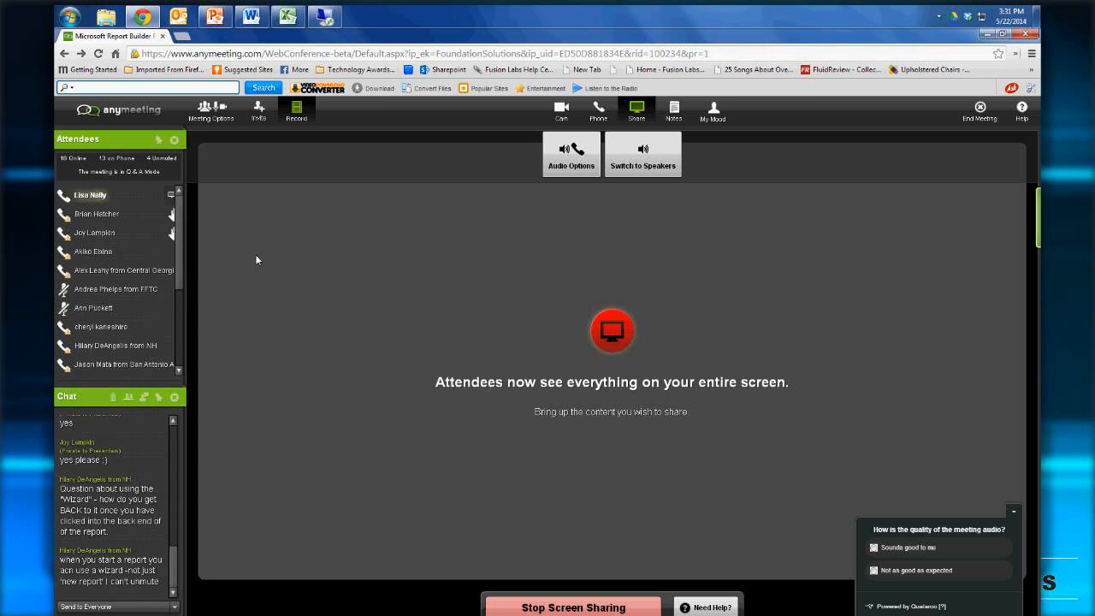
Return to Report Builder in the vmtest01 remote session and close the Getting Started dialog
{"action": "left_click", "coordinate": [322, 19]}
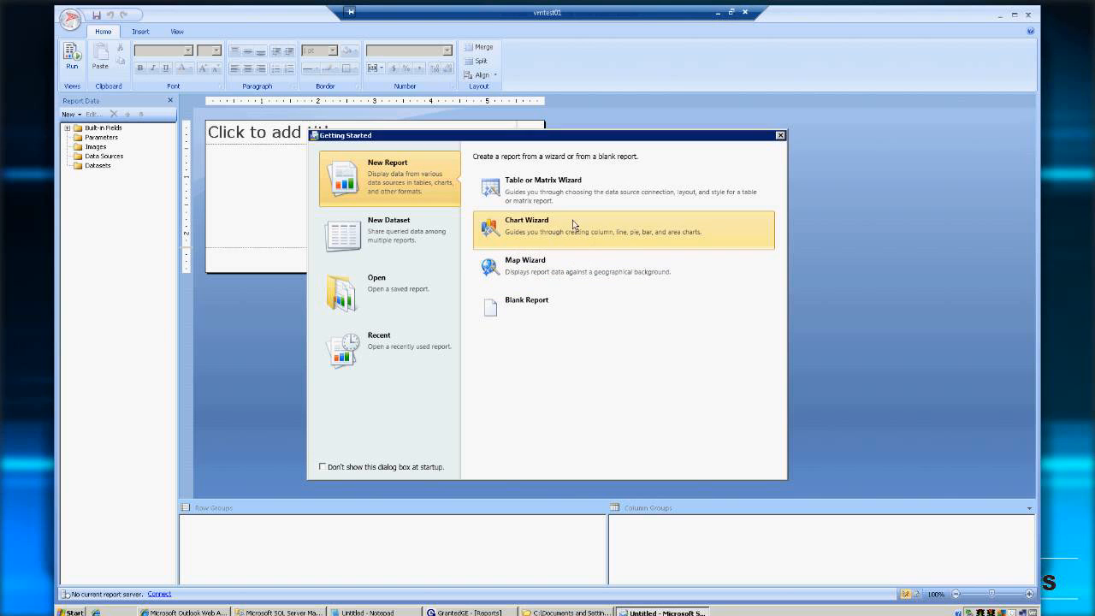
{"action": "left_click", "coordinate": [298, 330]}
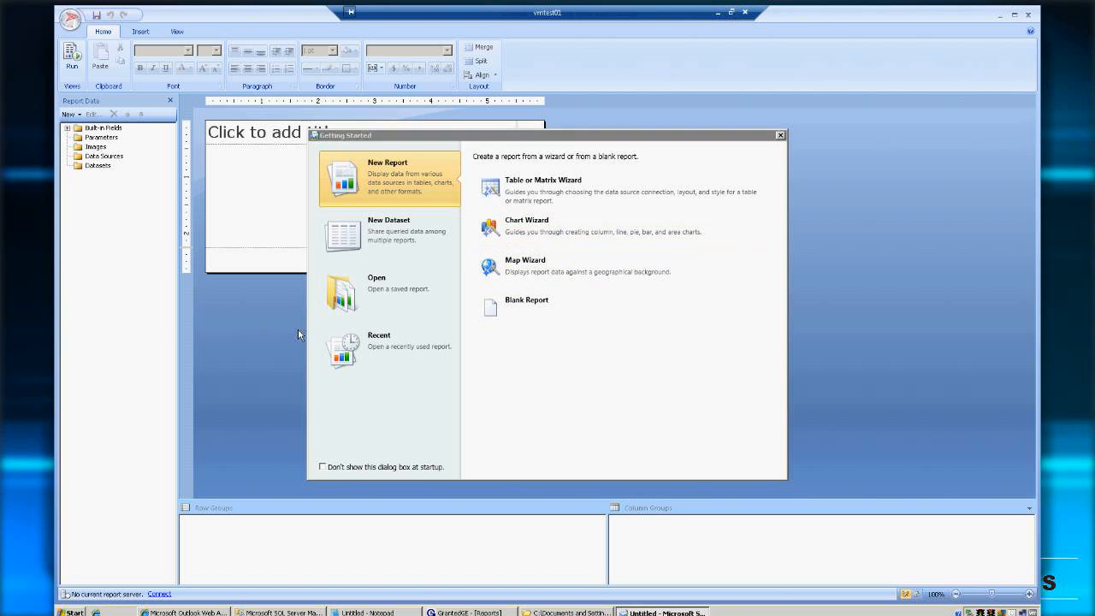
{"action": "left_click", "coordinate": [784, 138]}
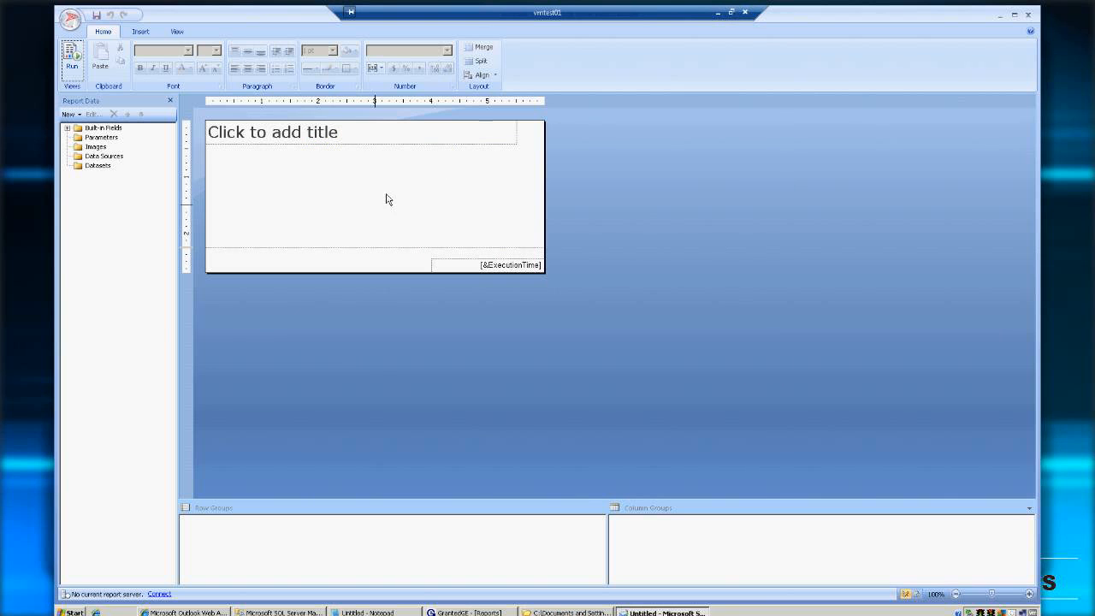
Bring up the wizard choices for creating a new report, and close them without picking one
{"action": "left_click", "coordinate": [70, 19]}
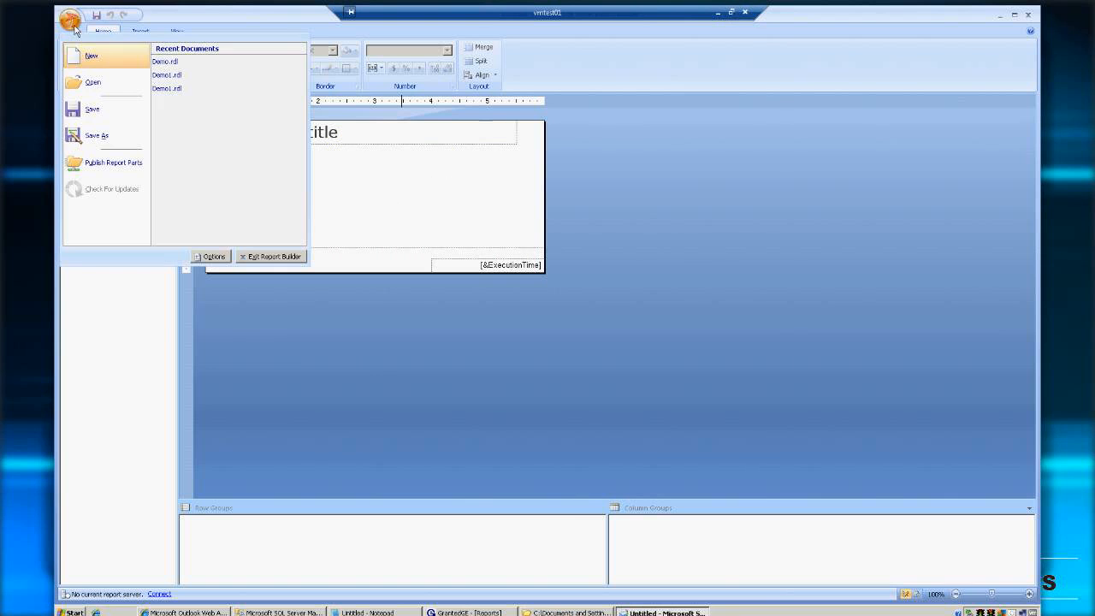
{"action": "left_click", "coordinate": [93, 56]}
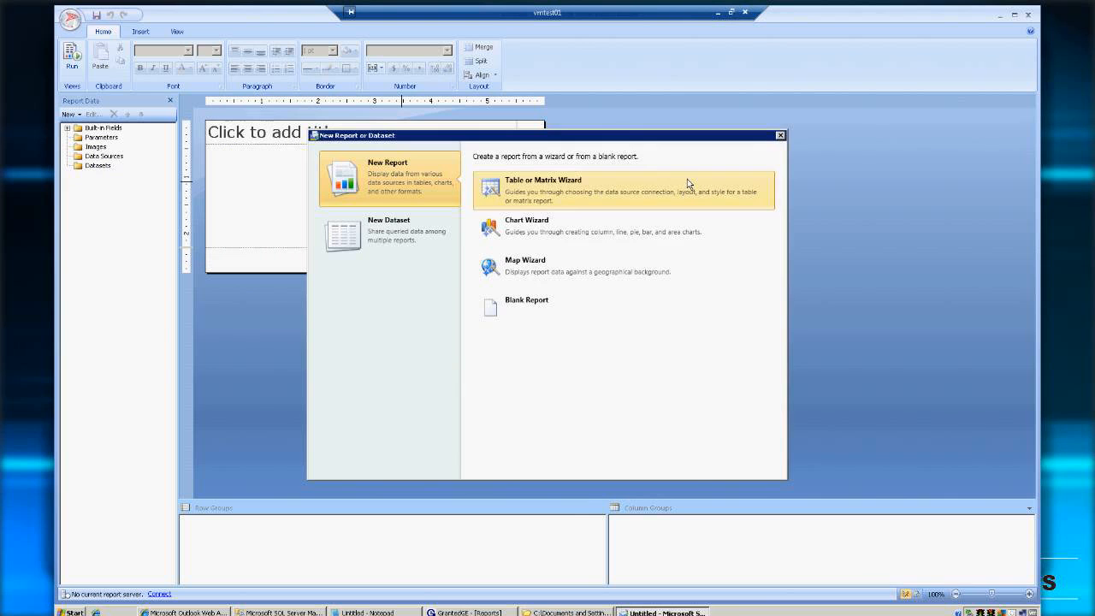
{"action": "left_click", "coordinate": [780, 135]}
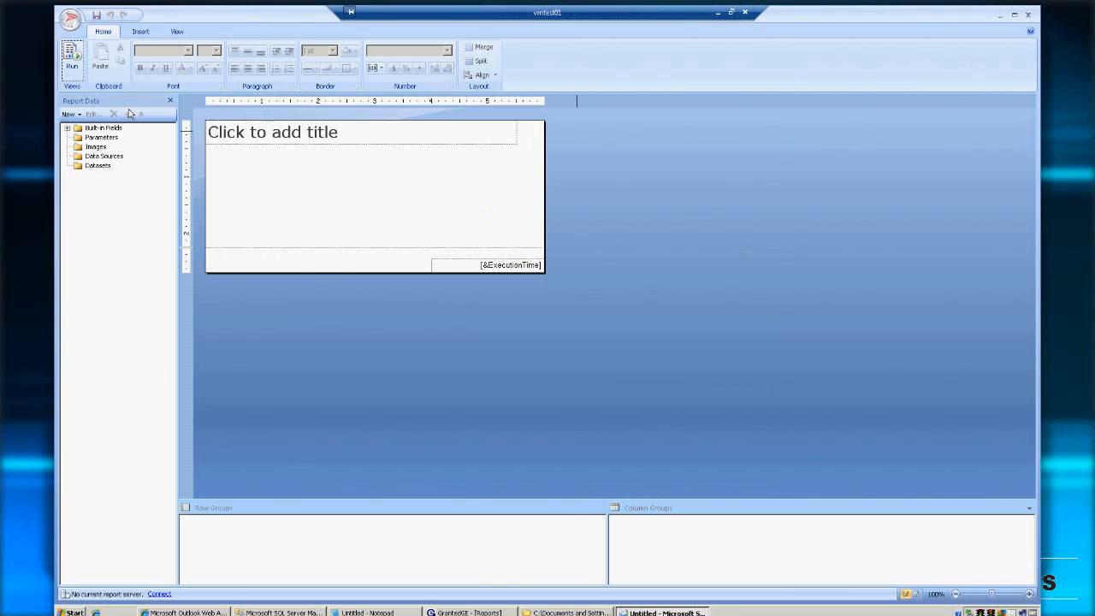
Show the chart and map insertion options, open the New Chart wizard at its existing dataset choice, and cancel it
{"action": "left_click", "coordinate": [140, 31]}
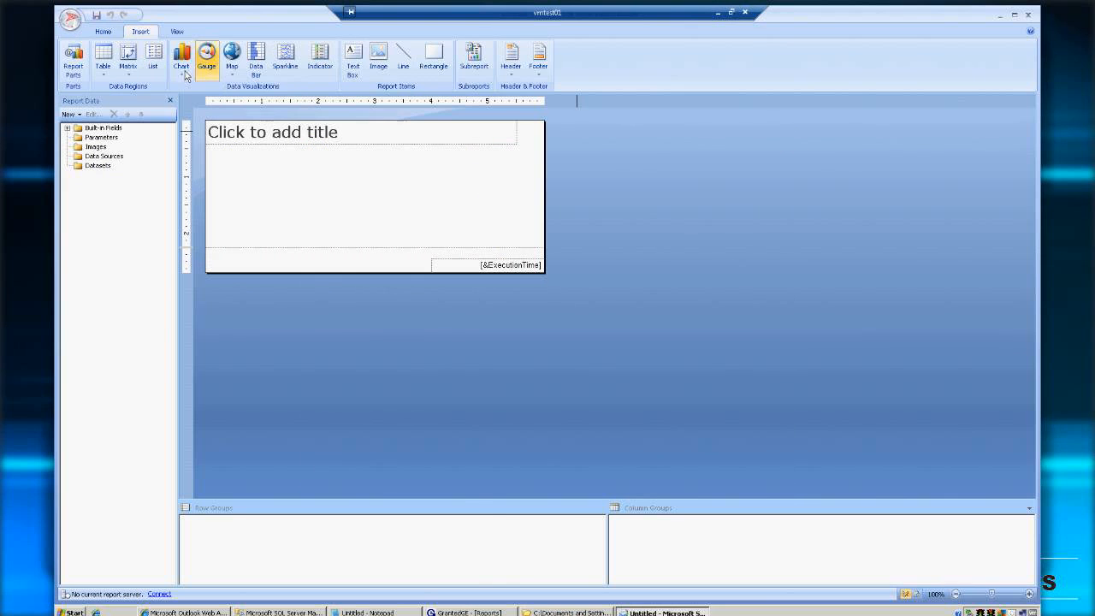
{"action": "left_click", "coordinate": [182, 76]}
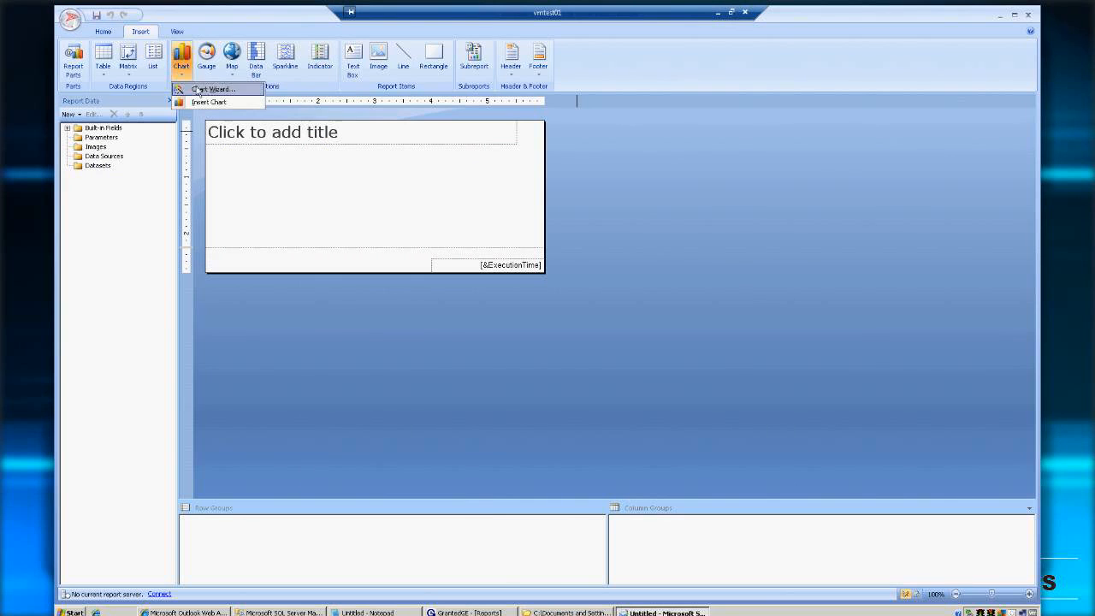
{"action": "left_click", "coordinate": [234, 75]}
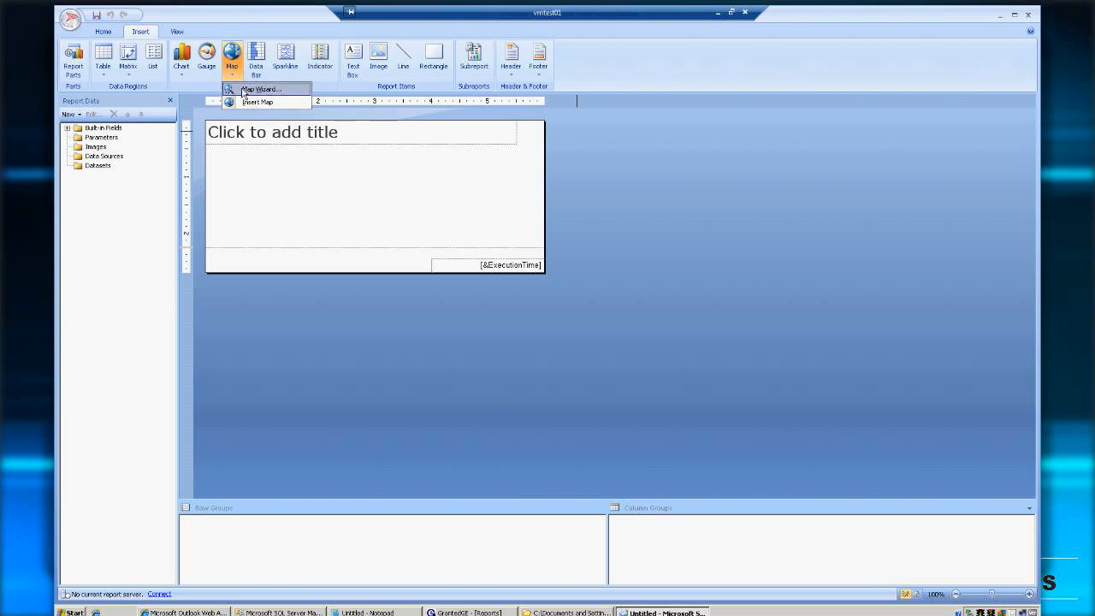
{"action": "left_click", "coordinate": [183, 76]}
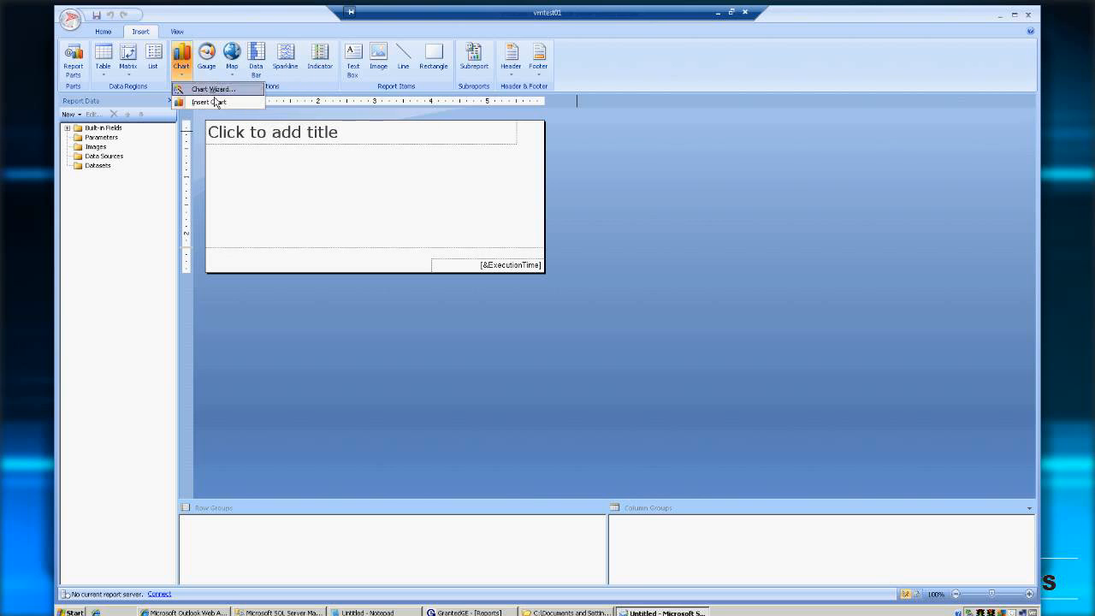
{"action": "left_click", "coordinate": [250, 101]}
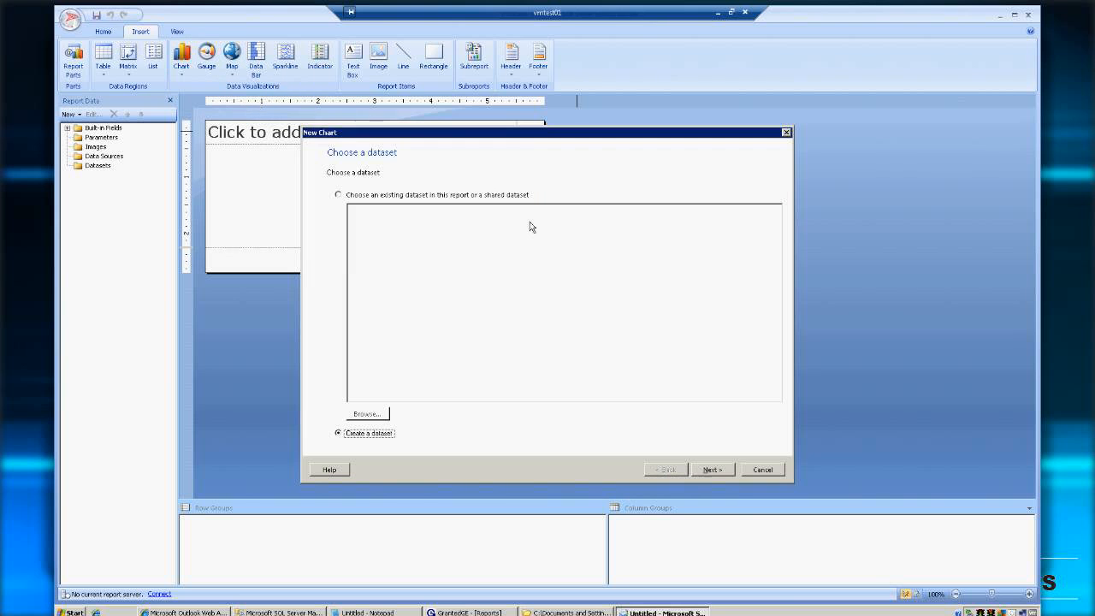
{"action": "left_click", "coordinate": [368, 200]}
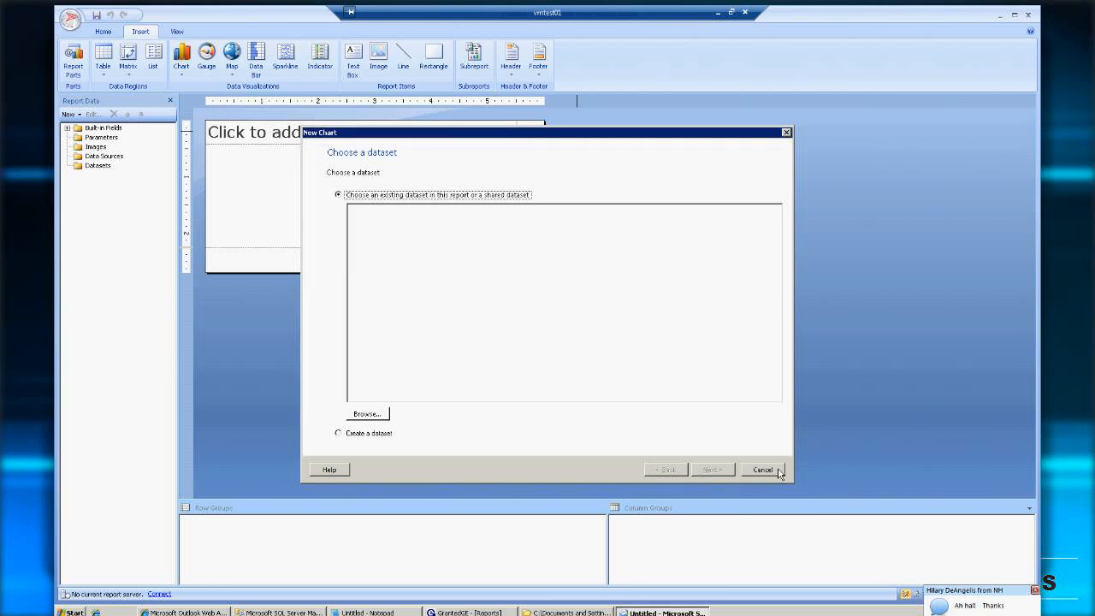
{"action": "left_click", "coordinate": [776, 470]}
Open the New Map wizard, preview the USA by State map from the gallery, and cancel the wizard
{"action": "left_click", "coordinate": [232, 62]}
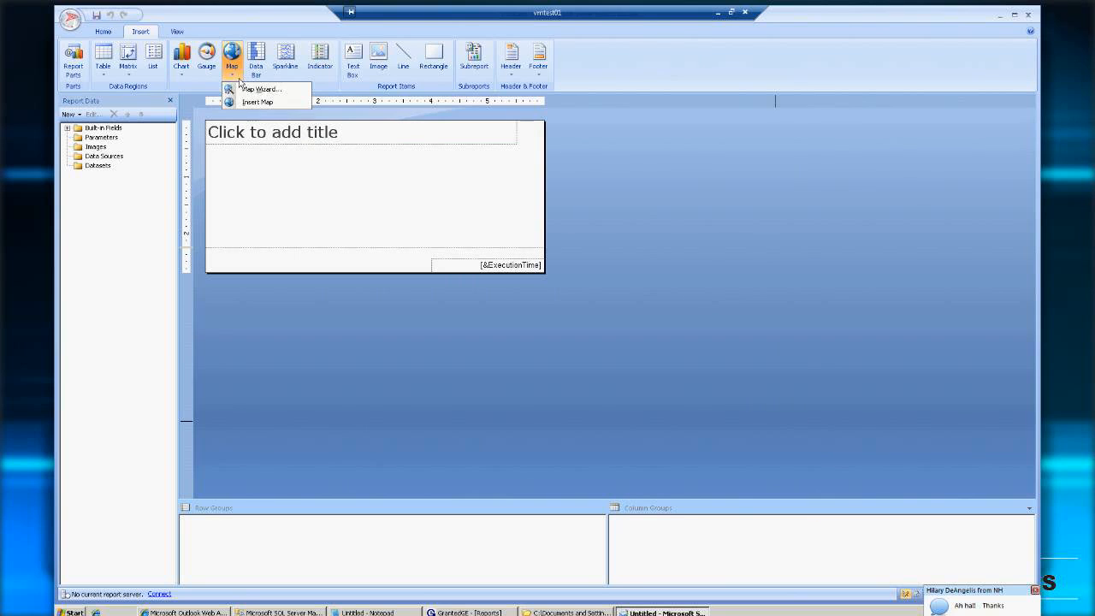
{"action": "left_click", "coordinate": [259, 103]}
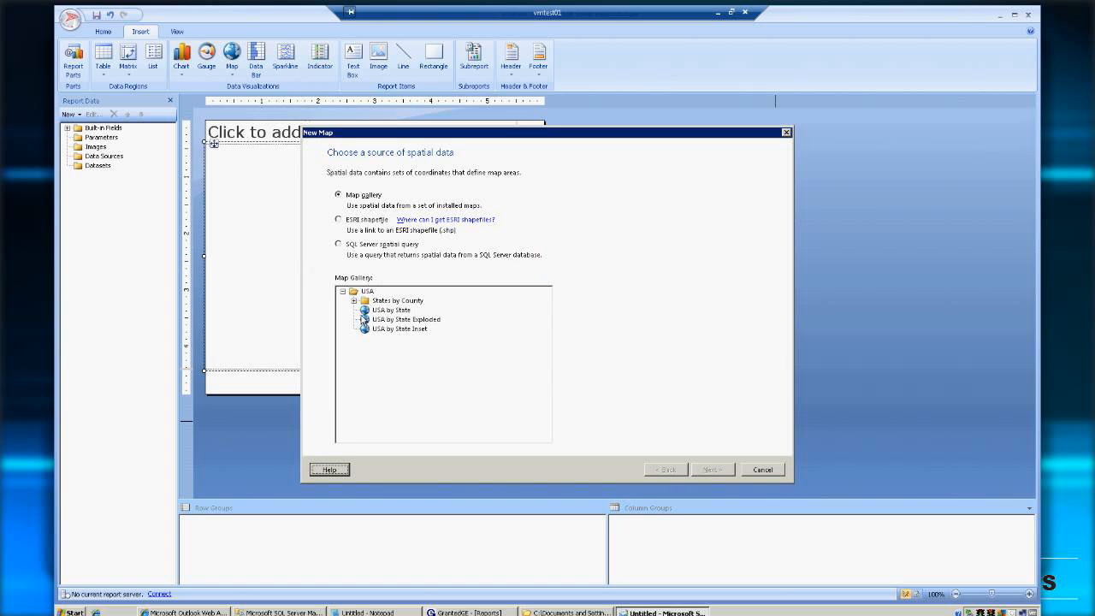
{"action": "left_click", "coordinate": [390, 310]}
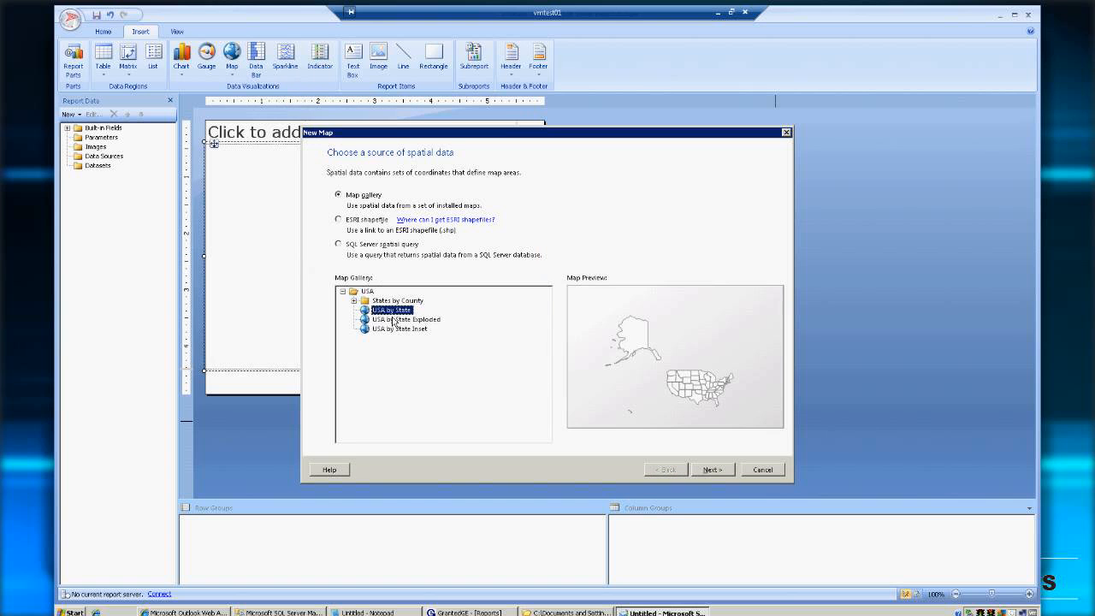
{"action": "left_click", "coordinate": [783, 475]}
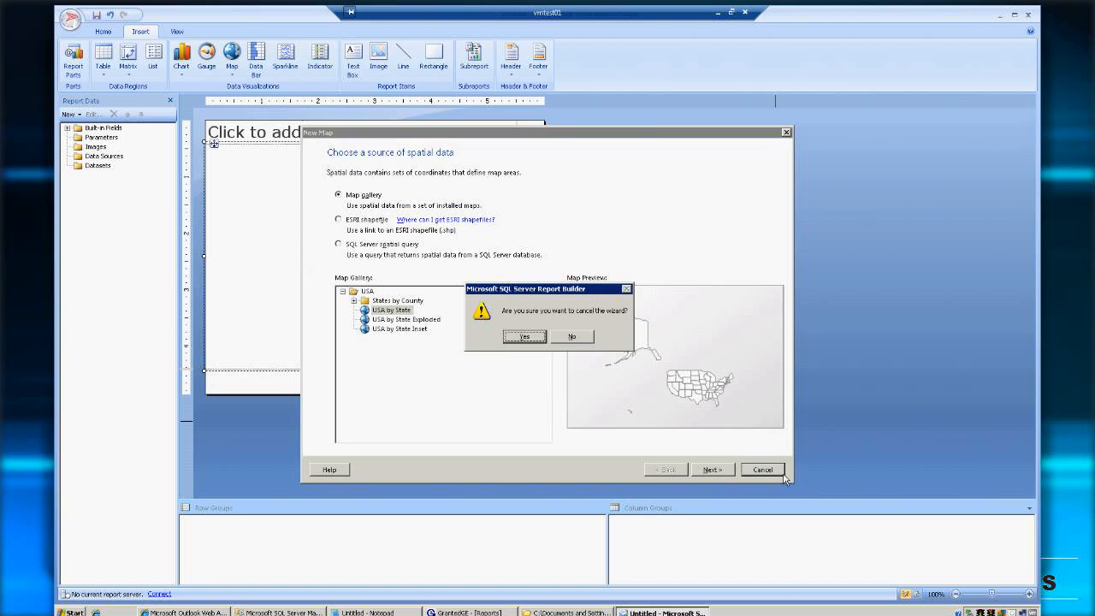
{"action": "left_click", "coordinate": [523, 336]}
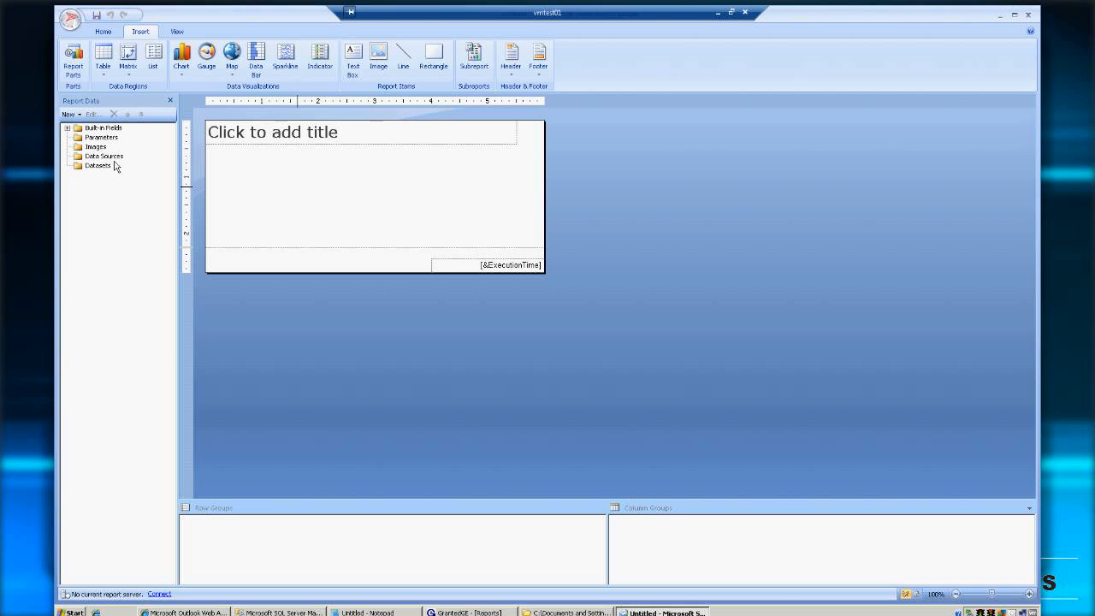
Add a data source with a connection embedded in the report, and start building its connection string
{"action": "right_click", "coordinate": [109, 156]}
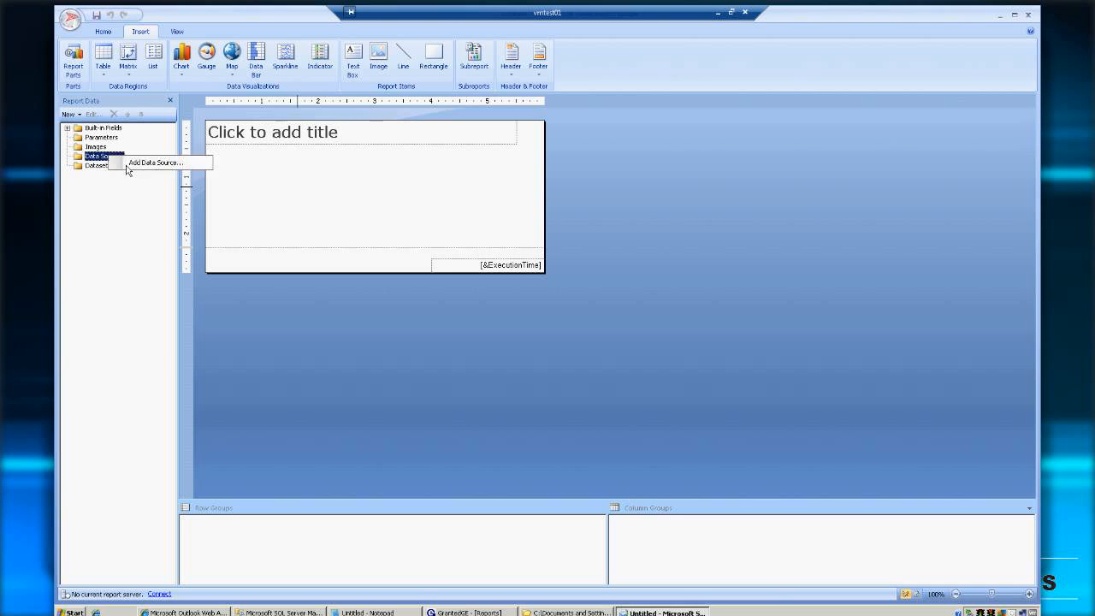
{"action": "left_click", "coordinate": [155, 163]}
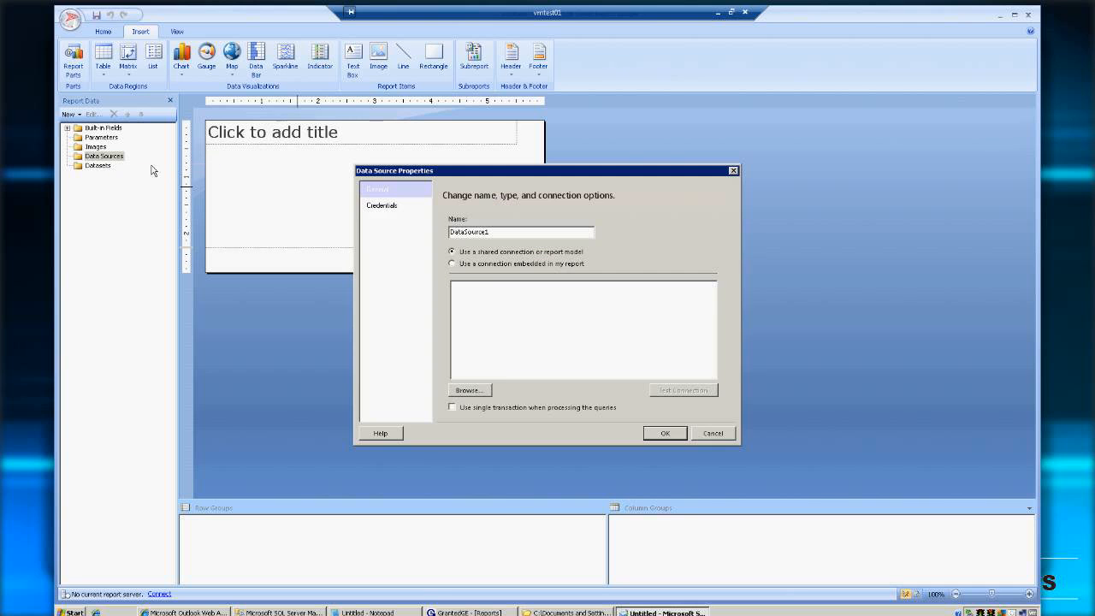
{"action": "left_click", "coordinate": [471, 266]}
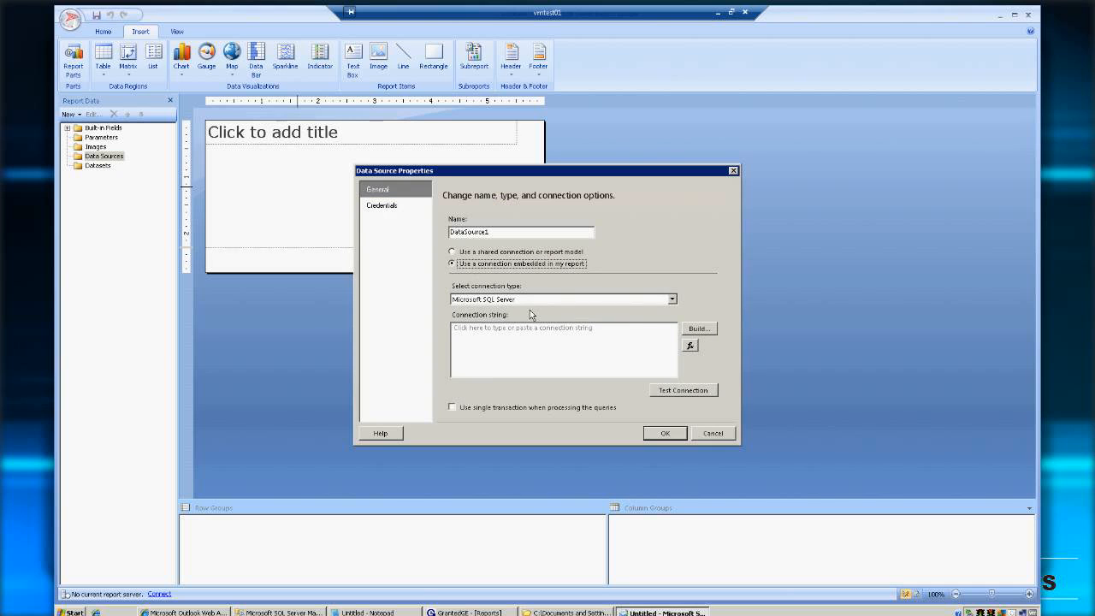
{"action": "left_click", "coordinate": [700, 329]}
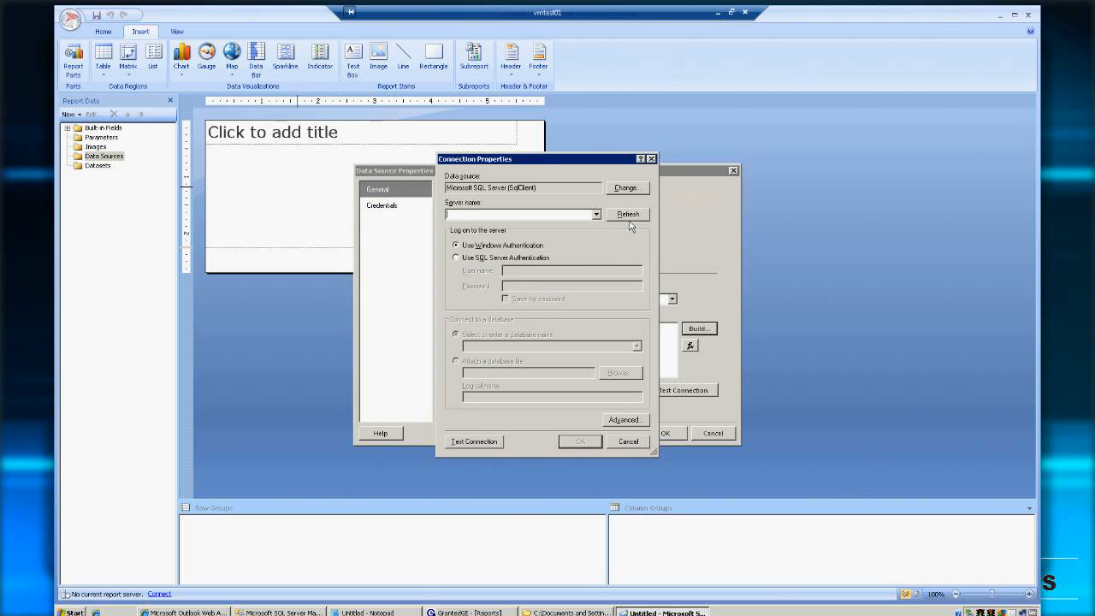
Refresh the list of available servers and check the database server's name in SQL Server Management Studio
{"action": "left_click", "coordinate": [629, 215]}
{"action": "left_click", "coordinate": [597, 215]}
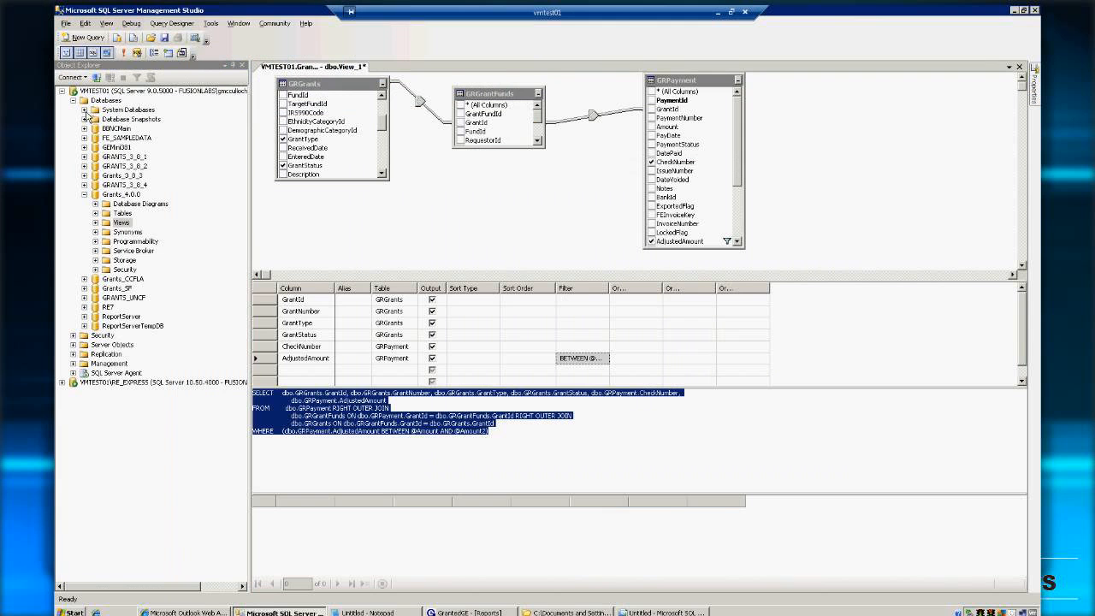
{"action": "left_click", "coordinate": [114, 91]}
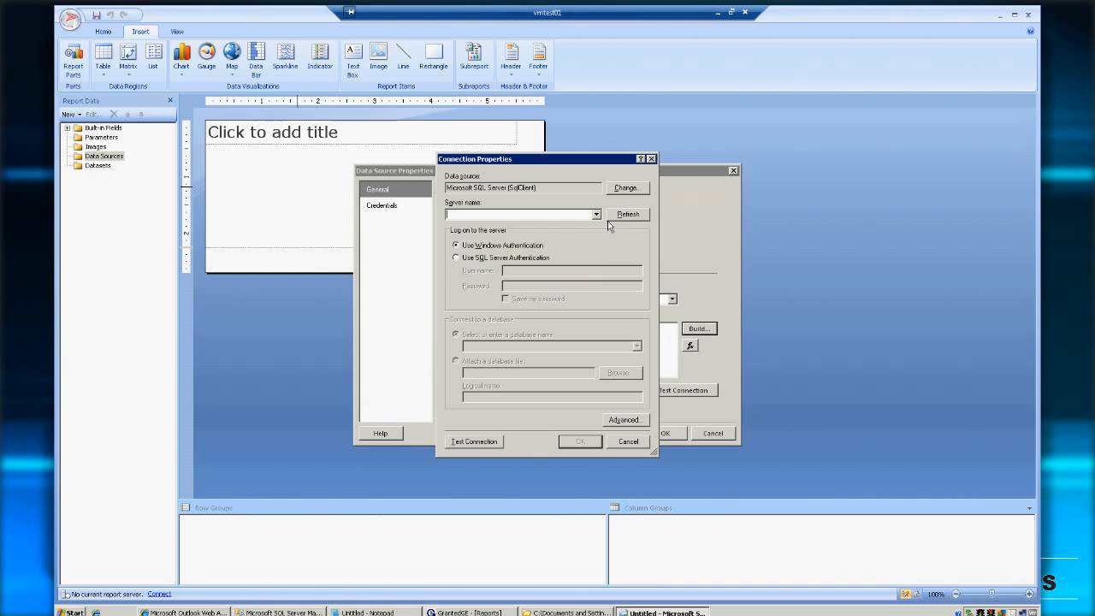
Choose VMTEST01\RE_EXPRESS from the available servers as the connection's server name
{"action": "left_click", "coordinate": [597, 214]}
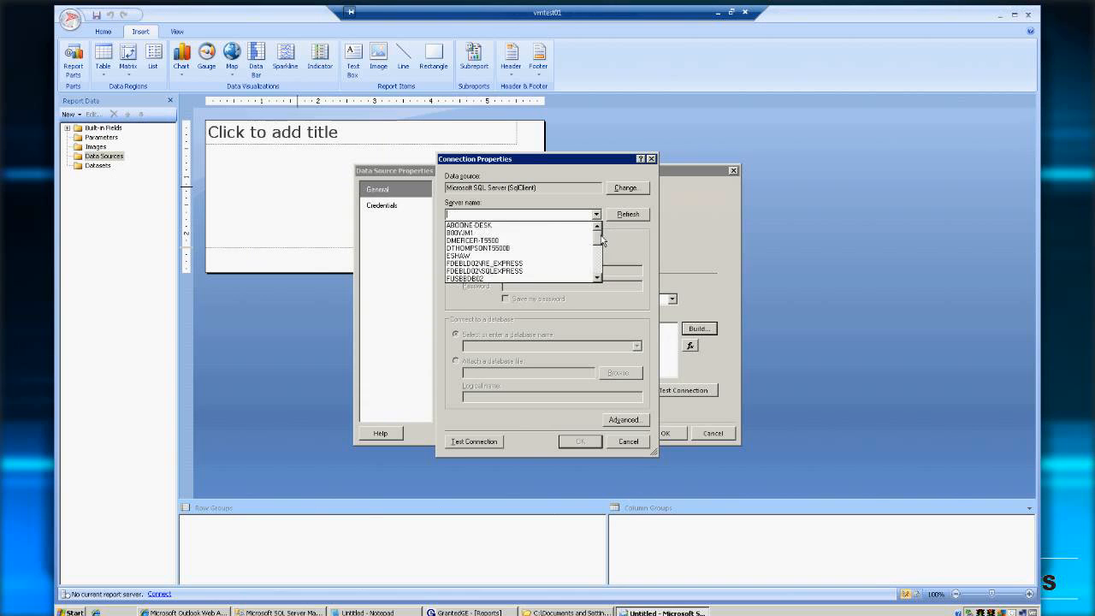
{"action": "left_click_drag", "start_coordinate": [601, 238], "coordinate": [603, 276]}
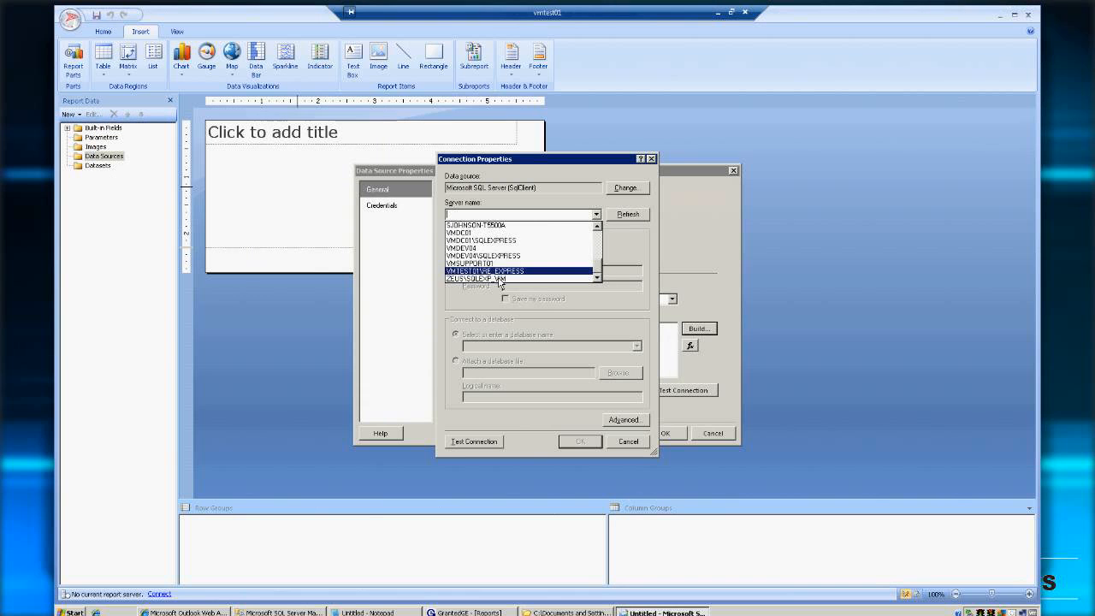
{"action": "key", "text": "Up"}
{"action": "key", "text": "Up"}
{"action": "key", "text": "Up"}
{"action": "key", "text": "Up"}
{"action": "key", "text": "Up"}
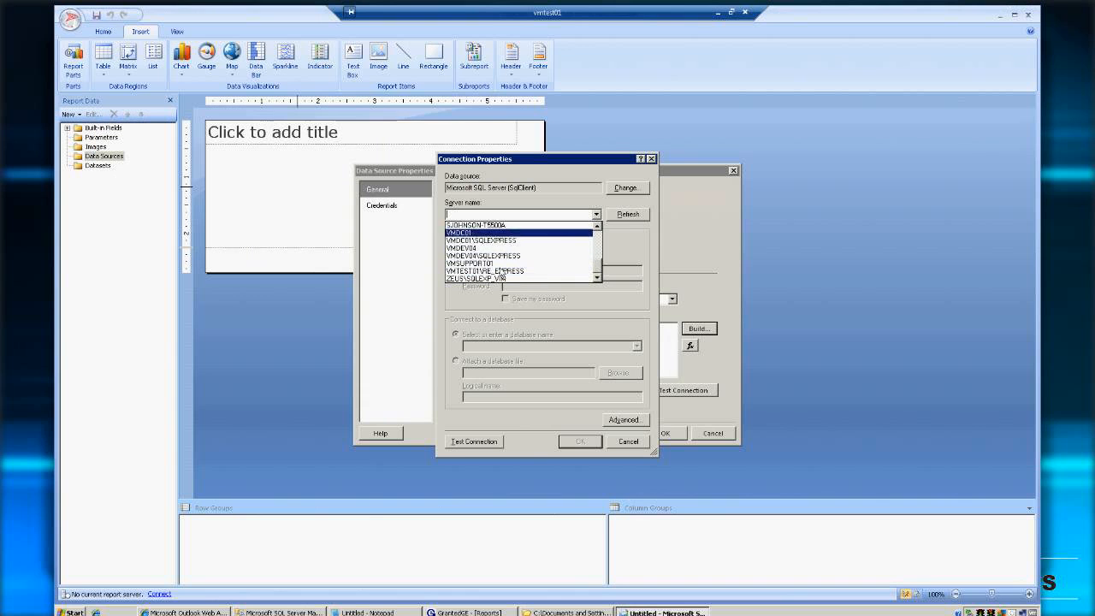
{"action": "key", "text": "Down"}
{"action": "key", "text": "Down"}
{"action": "key", "text": "Down"}
{"action": "key", "text": "Down"}
{"action": "key", "text": "Up"}
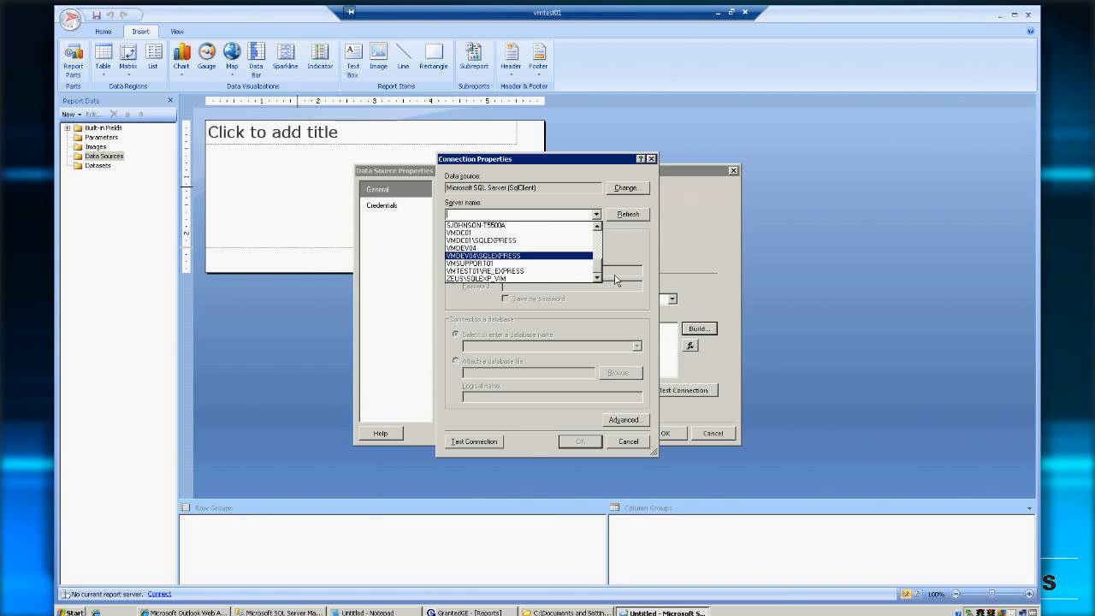
{"action": "key", "text": "Down"}
{"action": "key", "text": "Down"}
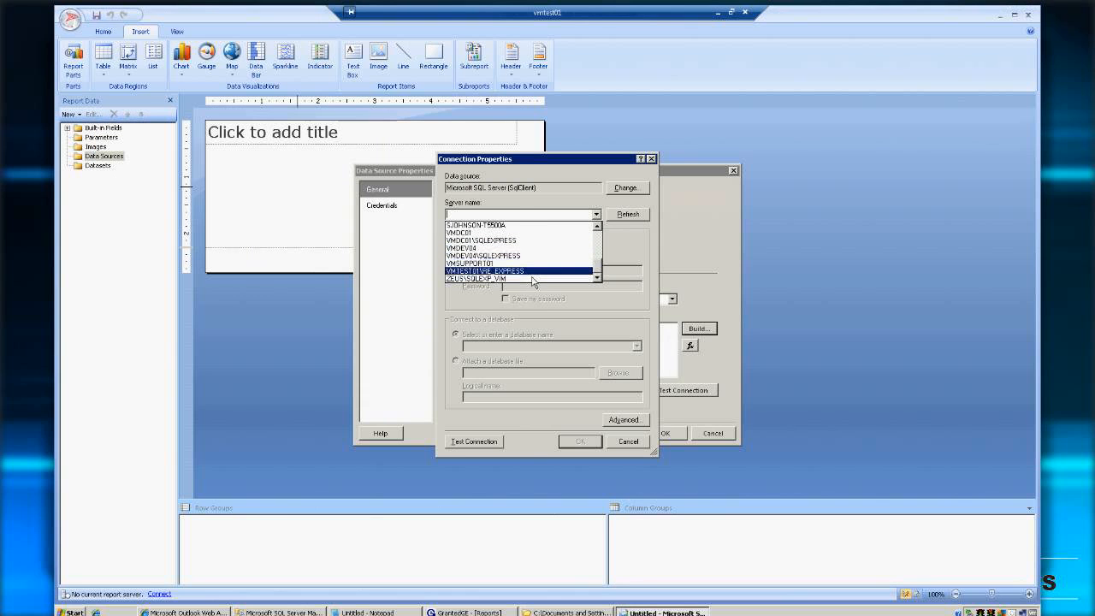
{"action": "left_click", "coordinate": [532, 274]}
Remove the instance part from the server name so that it reads VMTEST01
{"action": "left_click_drag", "start_coordinate": [536, 216], "coordinate": [493, 223]}
{"action": "key", "text": "Delete"}
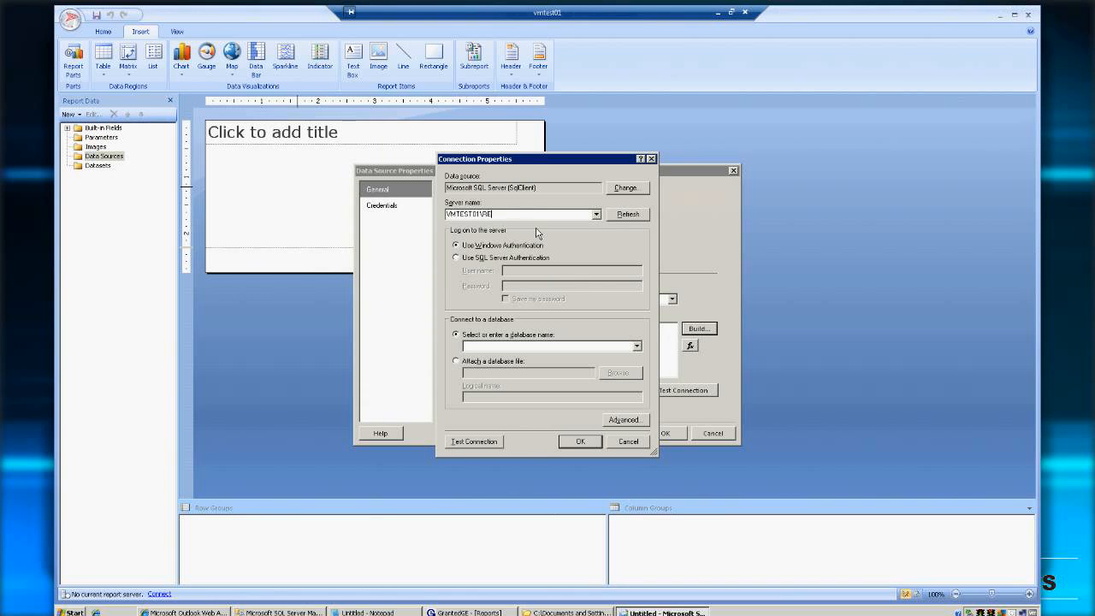
{"action": "key", "text": "BackSpace"}
{"action": "key", "text": "BackSpace"}
{"action": "key", "text": "BackSpace"}
Select Grants_4.0.0 as the database and test the connection
{"action": "left_click", "coordinate": [638, 347]}
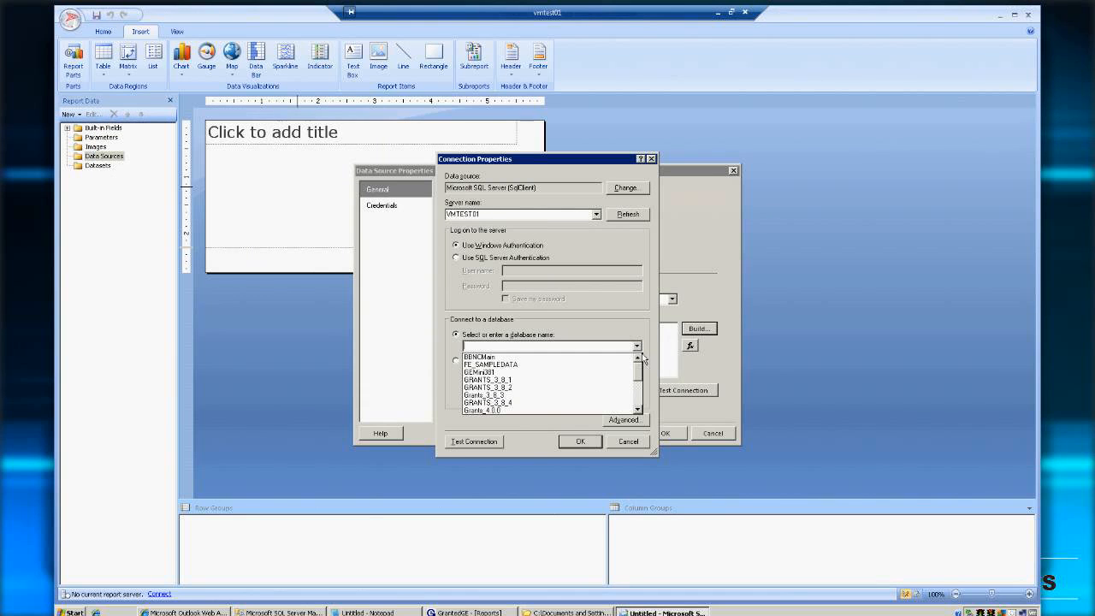
{"action": "left_click", "coordinate": [487, 412]}
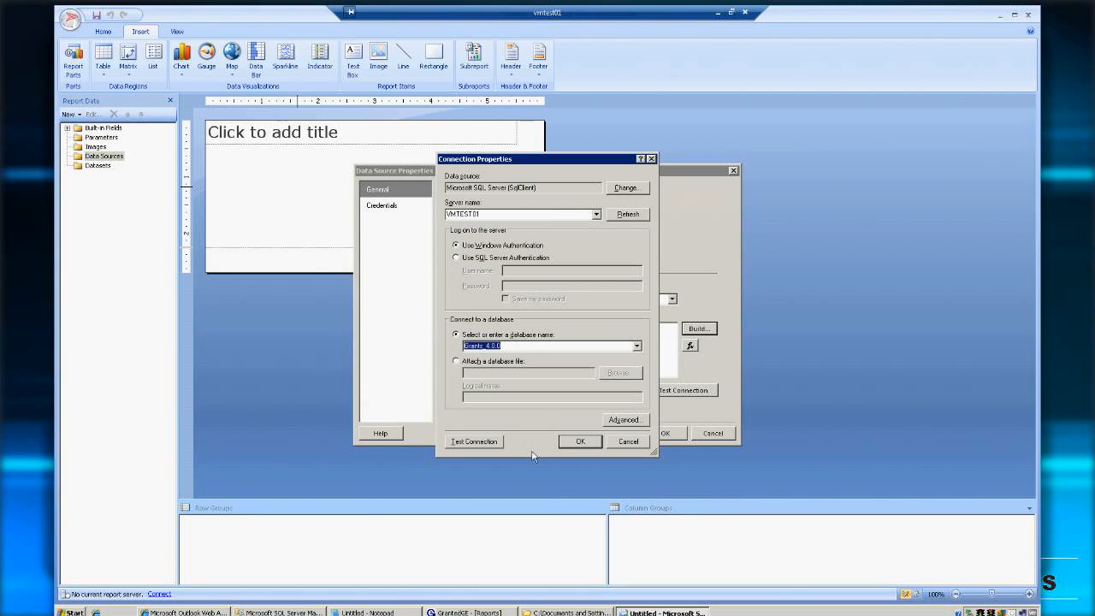
{"action": "left_click", "coordinate": [484, 447]}
{"action": "left_click", "coordinate": [546, 342]}
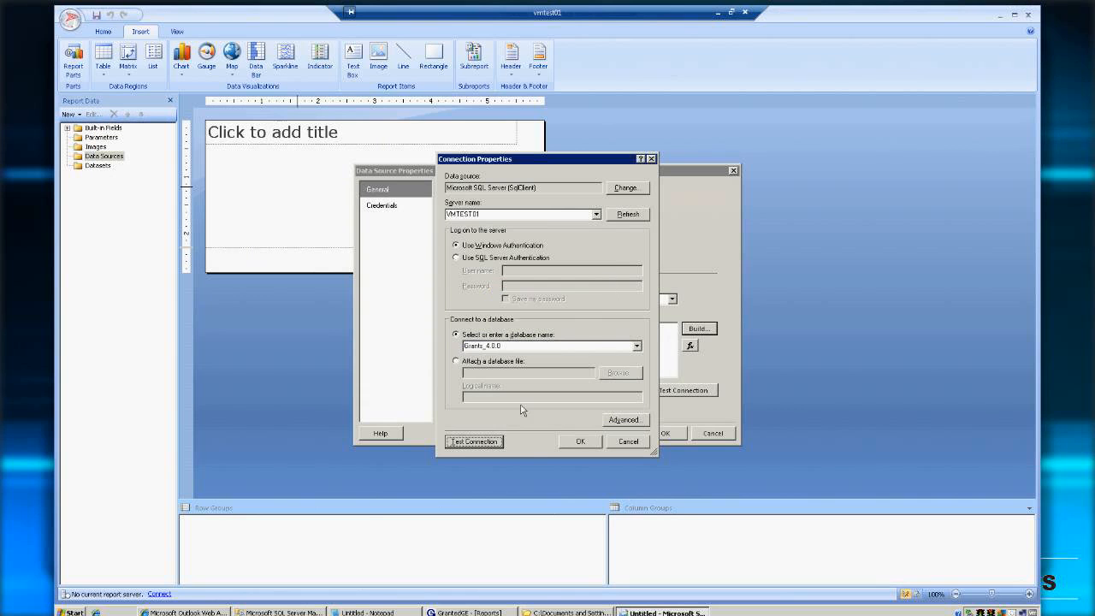
{"action": "left_click", "coordinate": [483, 446]}
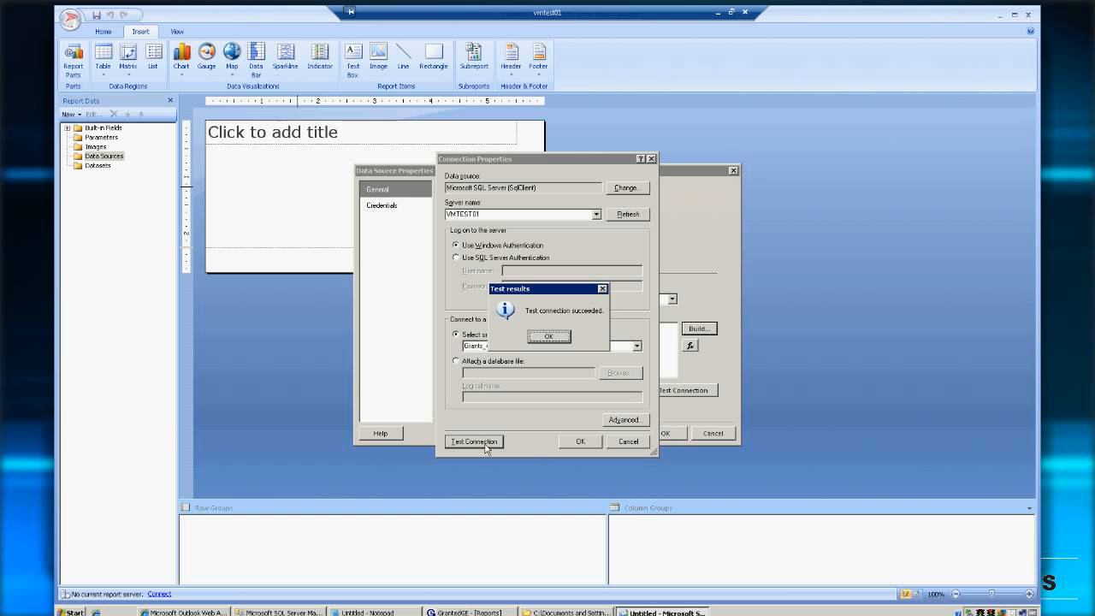
Accept the tested connection to Grants_4.0.0 on VMTEST01 and save the embedded data source in the report
{"action": "left_click", "coordinate": [556, 339]}
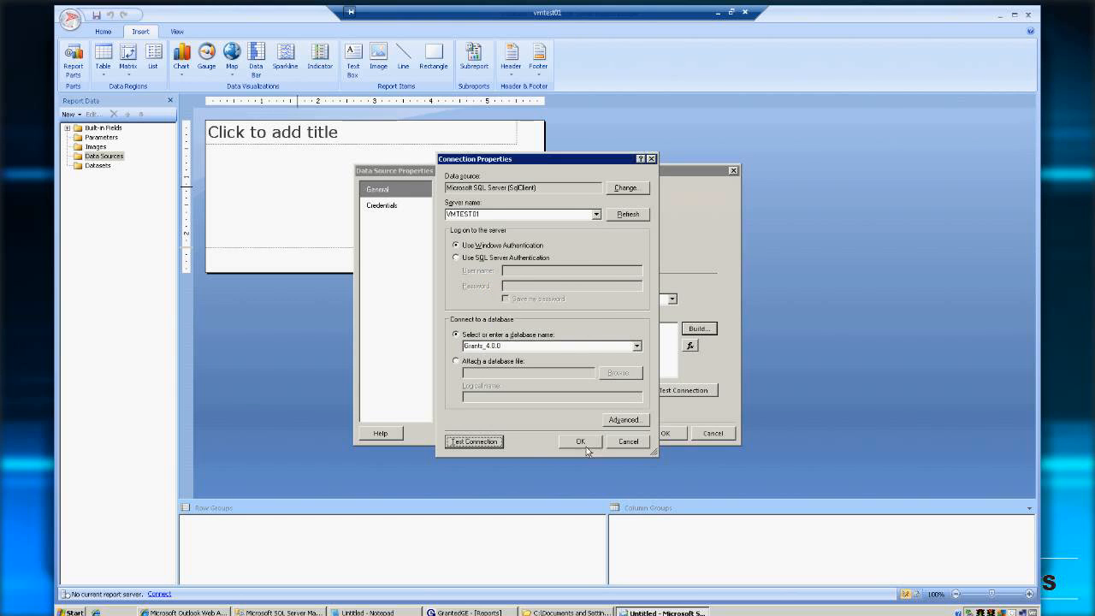
{"action": "left_click", "coordinate": [581, 442]}
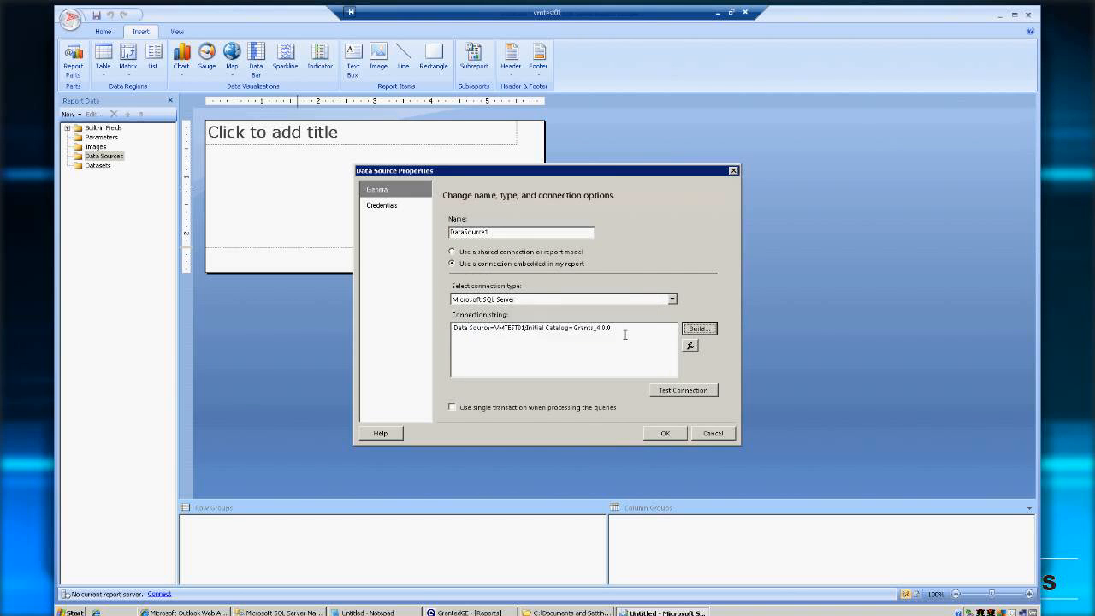
{"action": "left_click", "coordinate": [667, 439]}
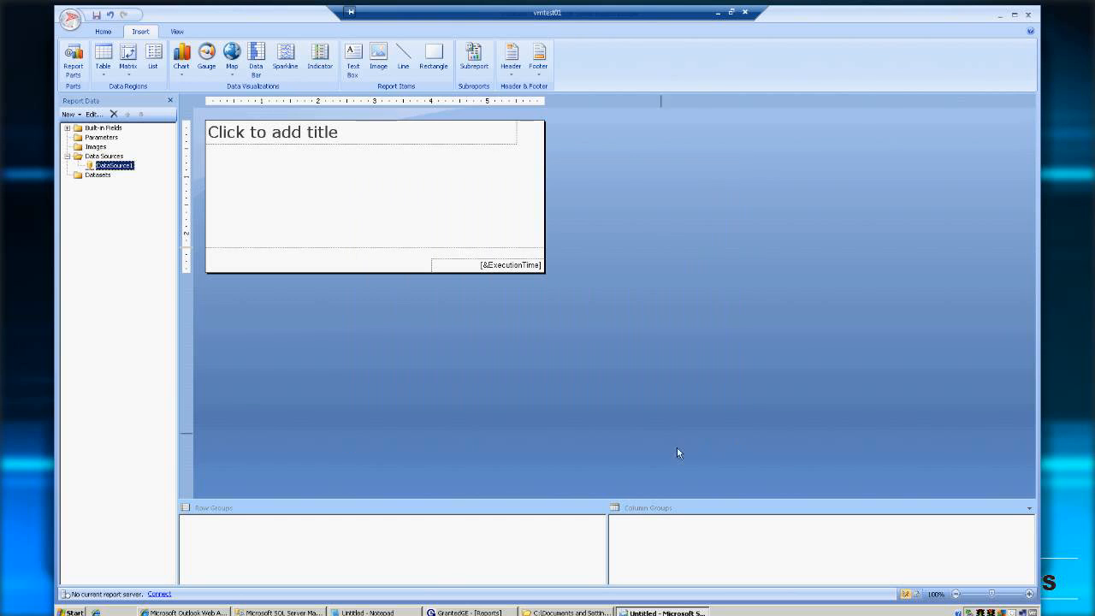
Add a dataset embedded in the report that uses DataSource1, and open its query in the Query Designer
{"action": "right_click", "coordinate": [97, 175]}
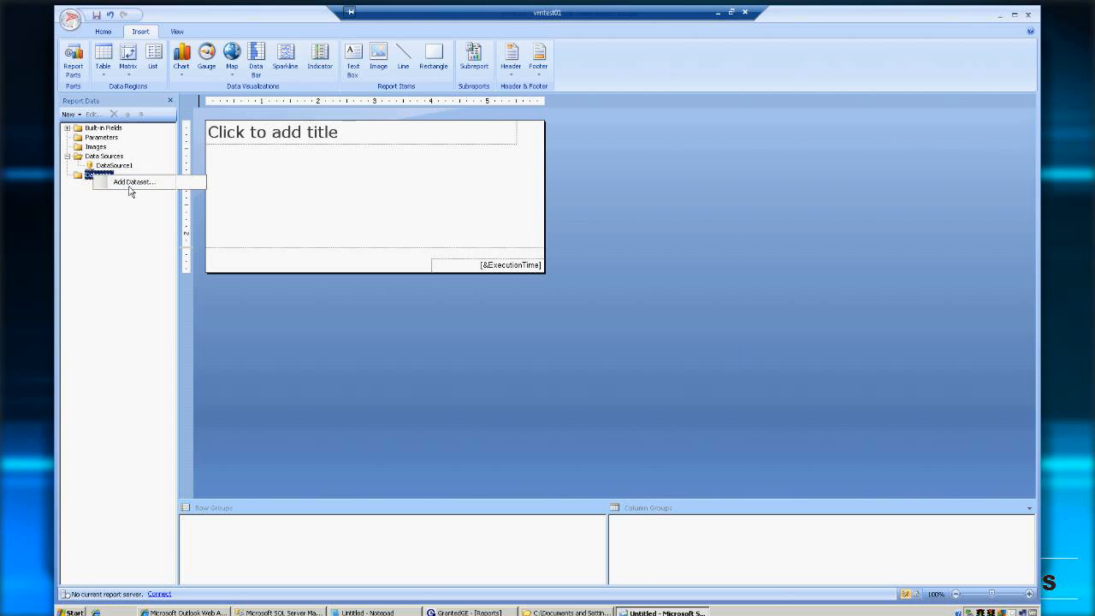
{"action": "left_click", "coordinate": [130, 183]}
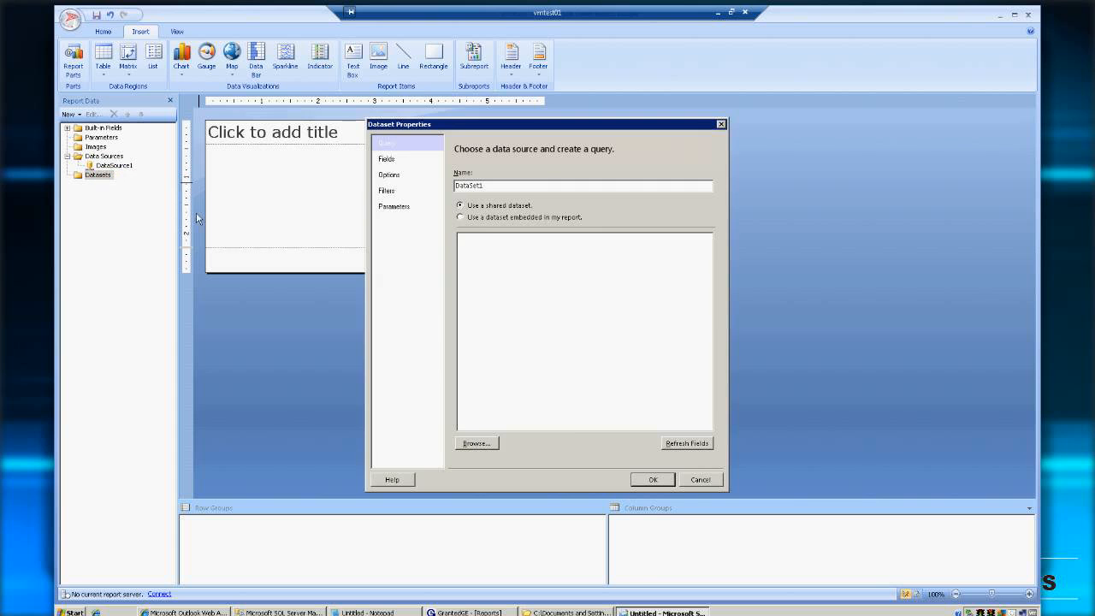
{"action": "left_click", "coordinate": [487, 219]}
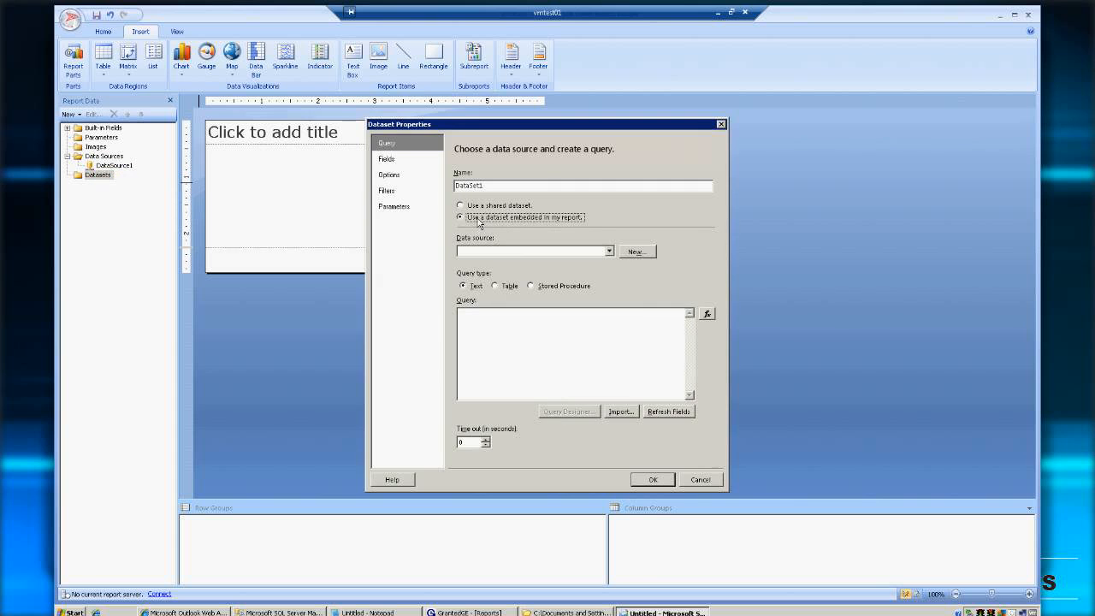
{"action": "left_click", "coordinate": [609, 251]}
{"action": "left_click", "coordinate": [479, 270]}
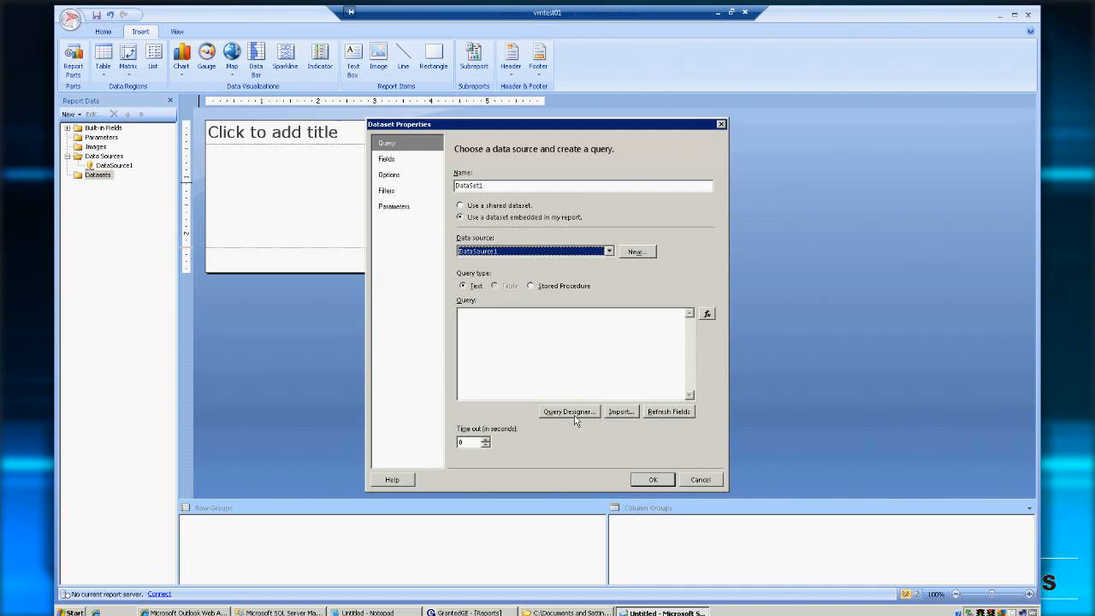
{"action": "left_click", "coordinate": [569, 412]}
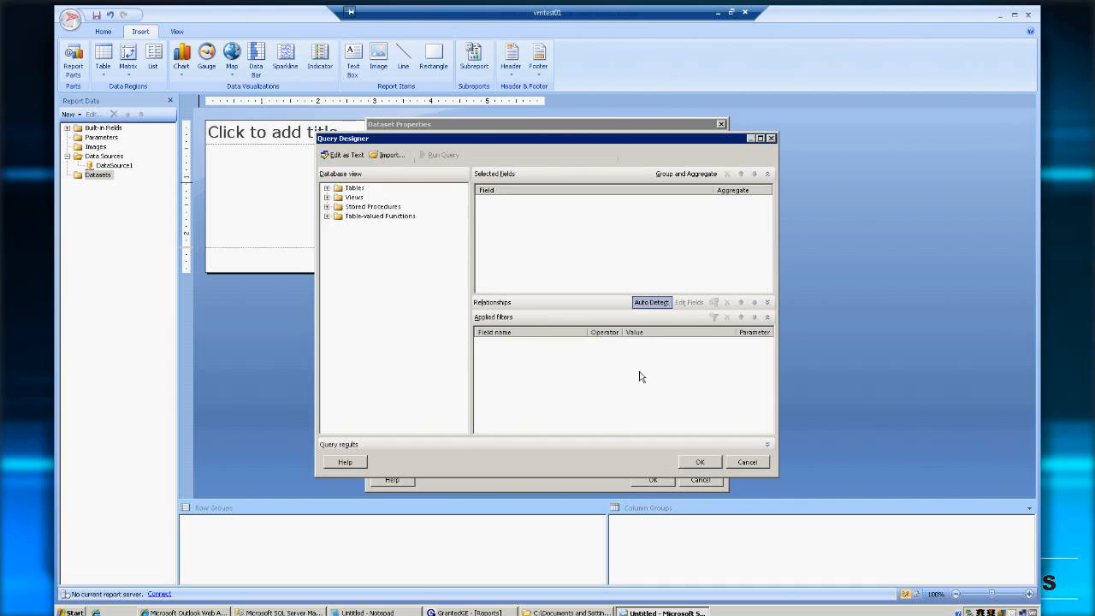
Add the GrantId, GrantNumber, GrantType, ReceiptLetterFlag and EnteredDate fields from the GRGrants table to the query
{"action": "left_click", "coordinate": [327, 188]}
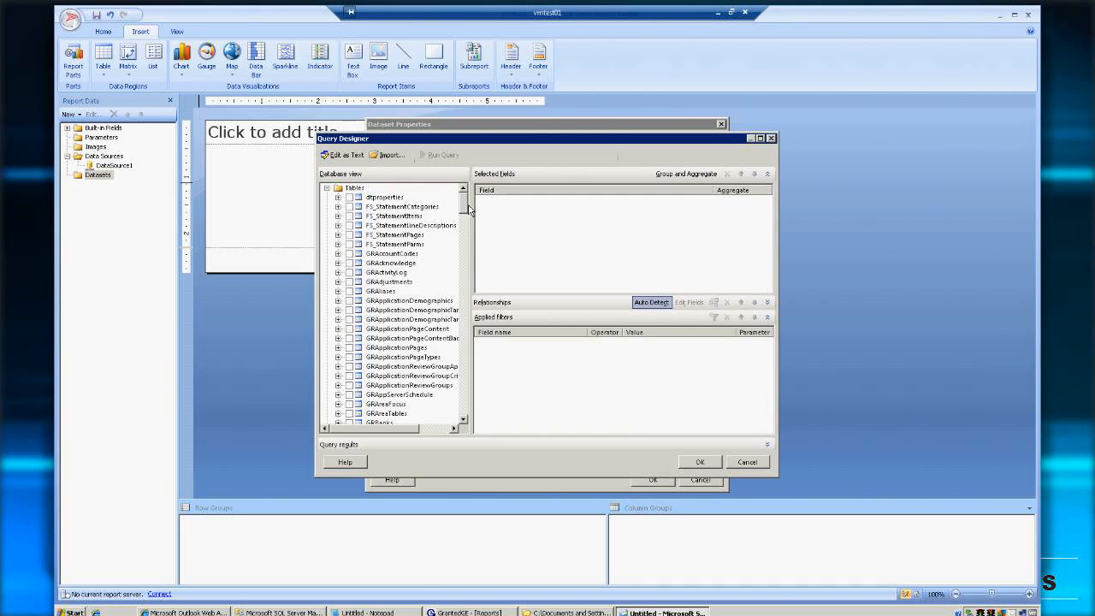
{"action": "left_click_drag", "start_coordinate": [464, 209], "coordinate": [469, 252]}
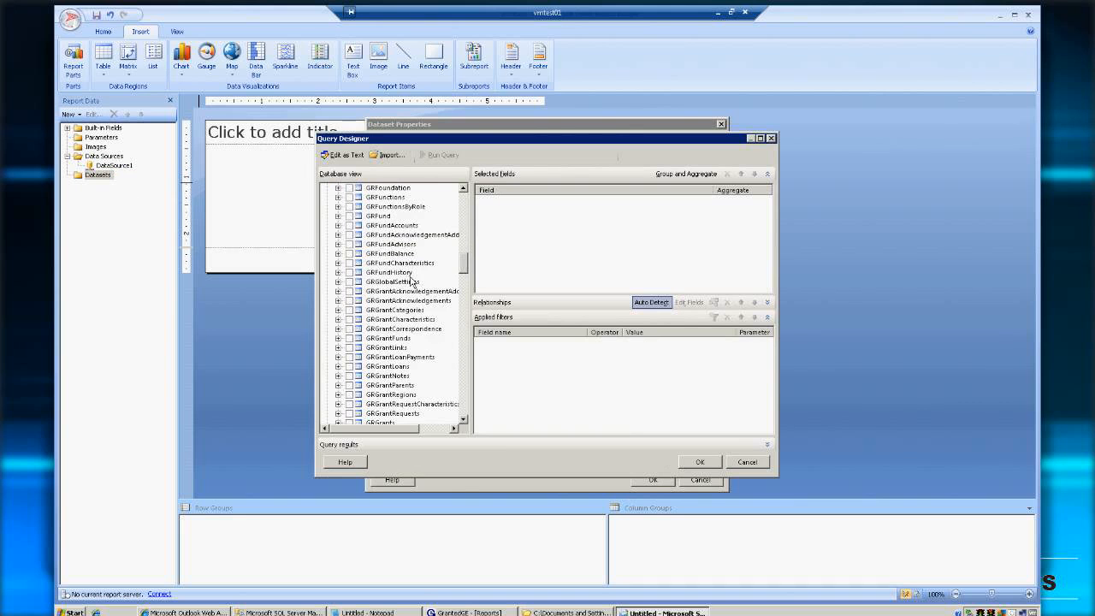
{"action": "left_click", "coordinate": [339, 422]}
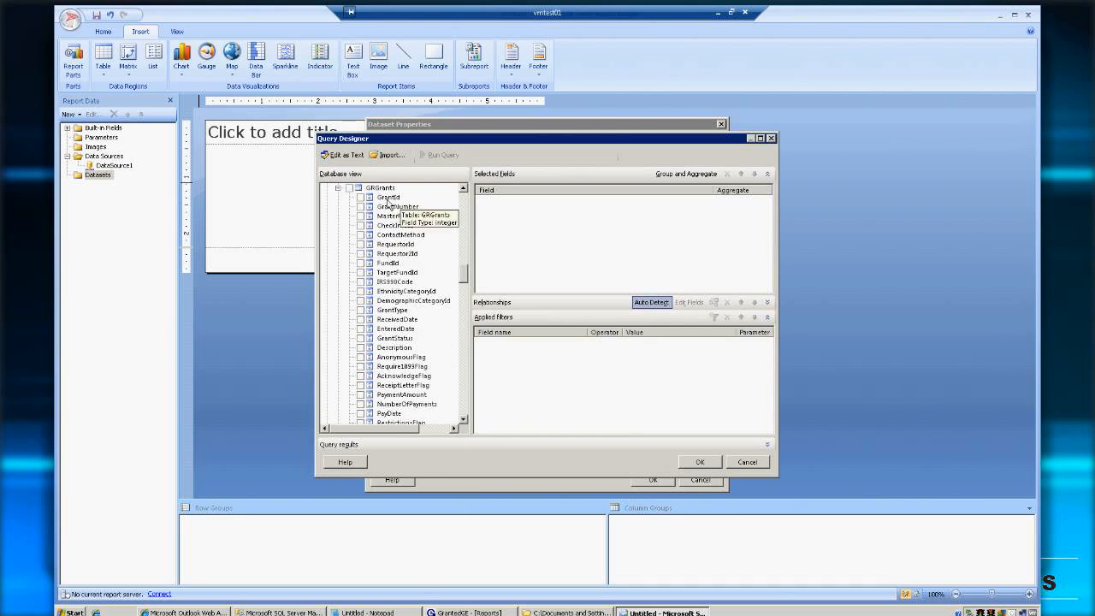
{"action": "left_click", "coordinate": [360, 197]}
{"action": "left_click", "coordinate": [360, 206]}
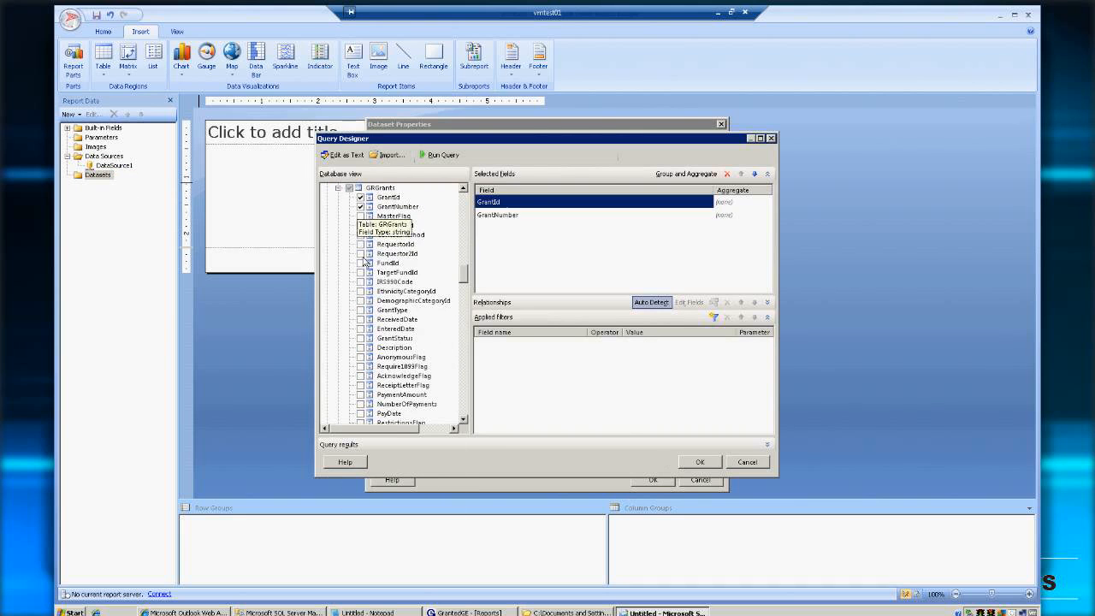
{"action": "left_click", "coordinate": [361, 310]}
{"action": "left_click", "coordinate": [360, 386]}
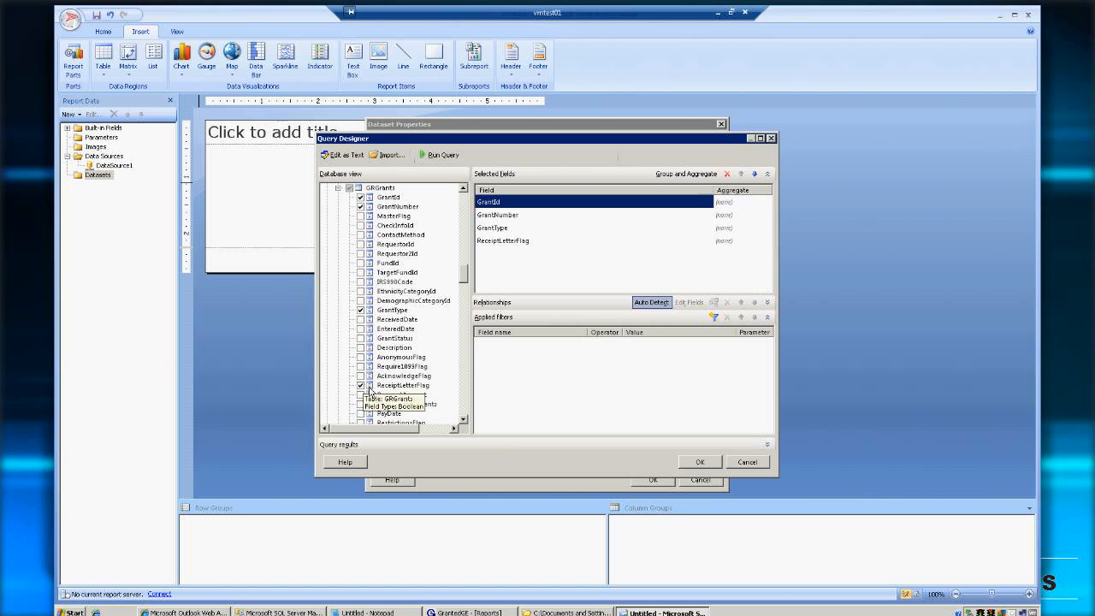
{"action": "left_click", "coordinate": [360, 329]}
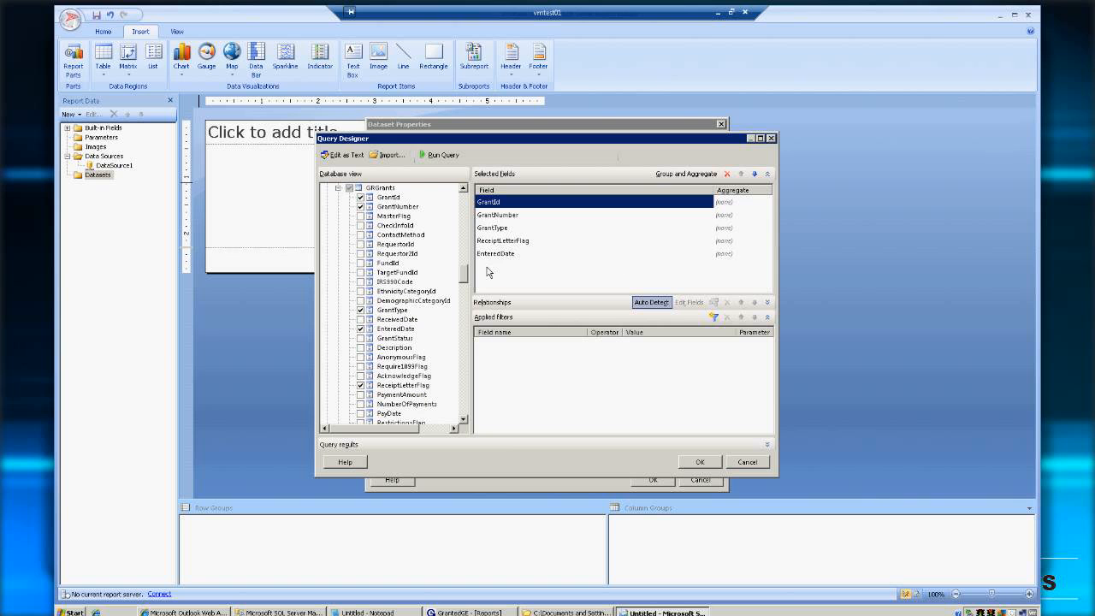
Collapse the list of tables, accept the query and save the dataset in the report
{"action": "left_click_drag", "start_coordinate": [472, 279], "coordinate": [474, 206]}
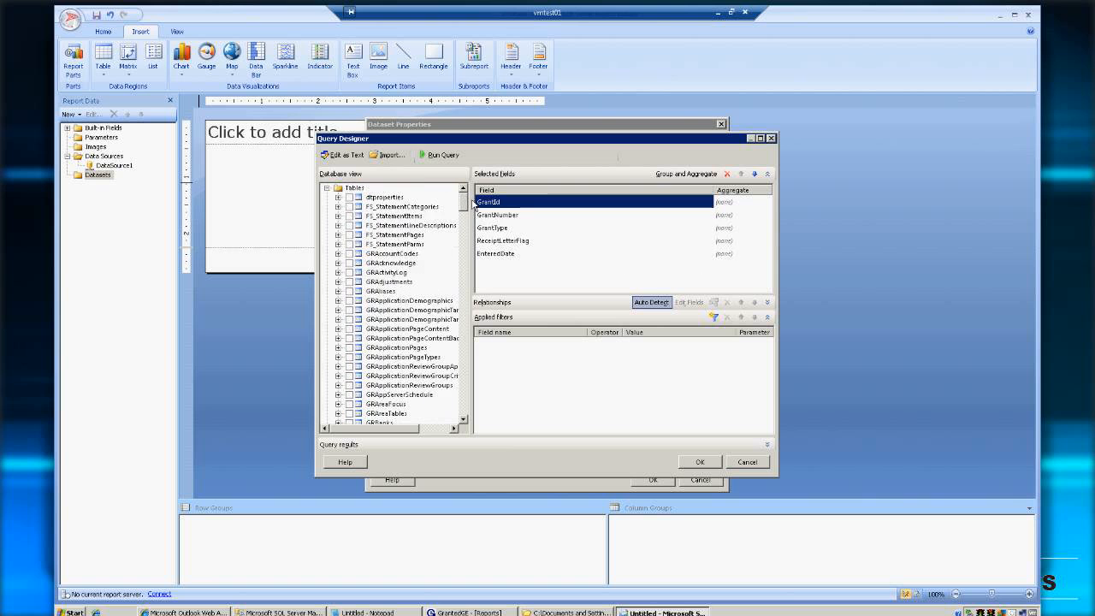
{"action": "left_click", "coordinate": [328, 190]}
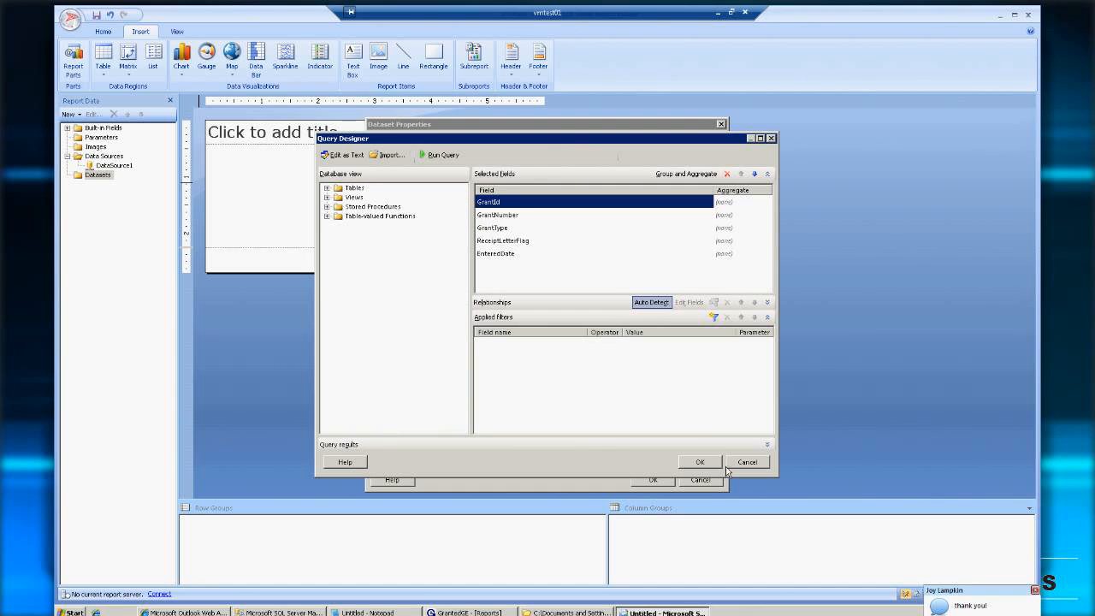
{"action": "left_click", "coordinate": [700, 463]}
{"action": "left_click", "coordinate": [654, 479]}
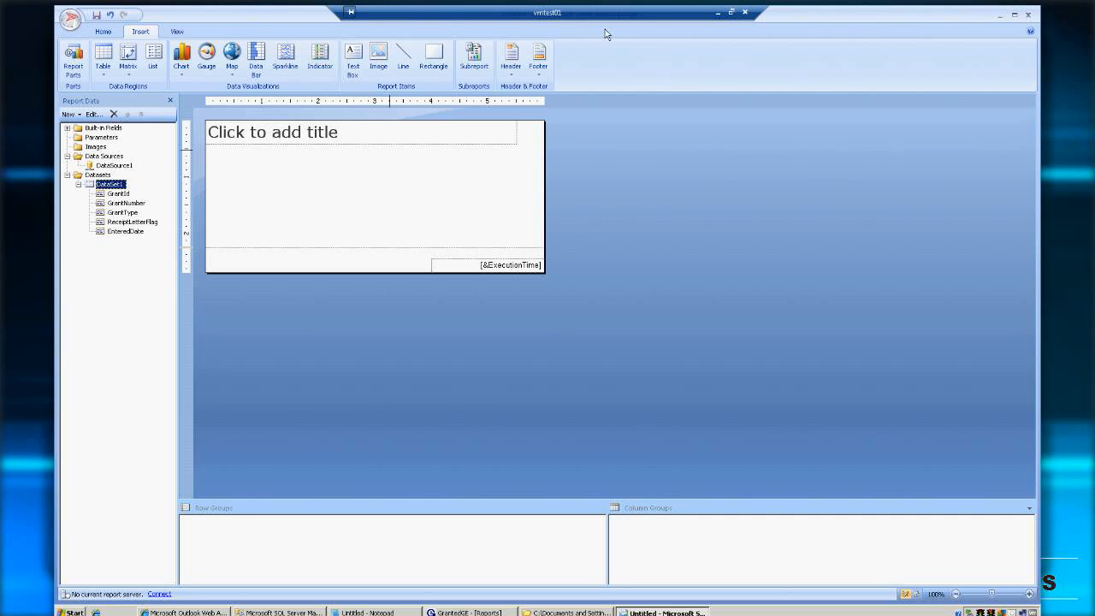
Review the attendees' chat messages in the AnyMeeting window, returning to Report Builder in the remote desktop session
{"action": "left_click", "coordinate": [717, 11]}
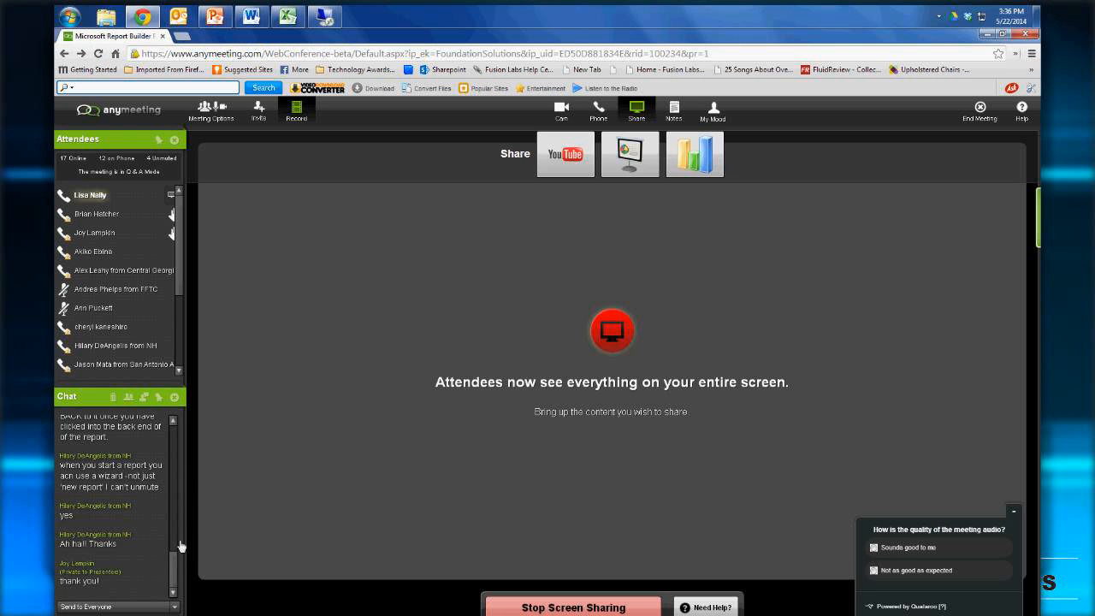
{"action": "scroll", "coordinate": [177, 547], "scroll_direction": "up", "scroll_amount": 3}
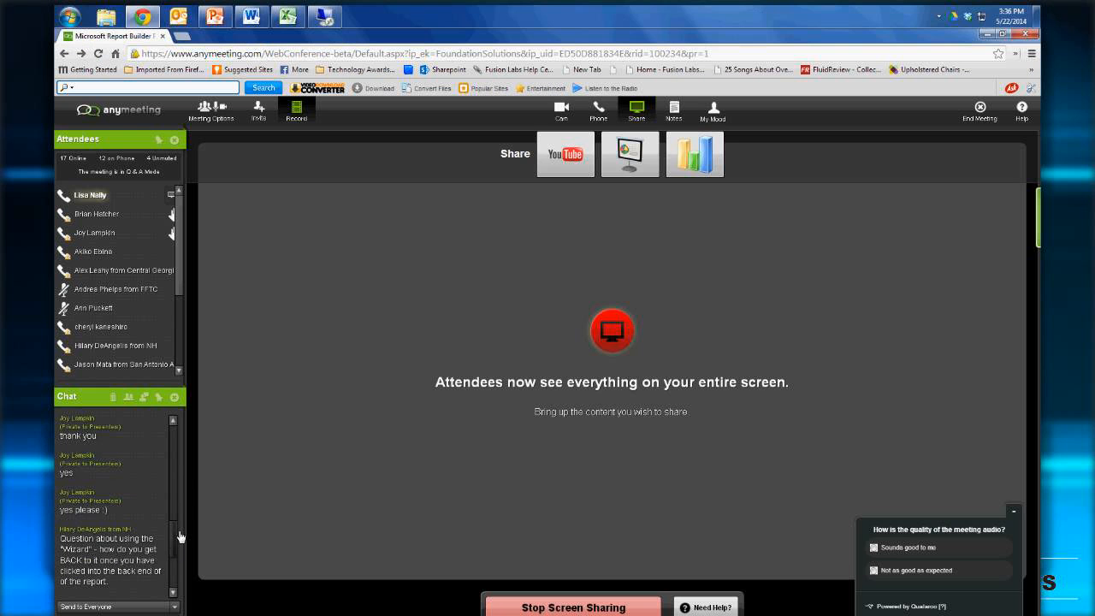
{"action": "left_click_drag", "start_coordinate": [178, 536], "coordinate": [176, 578]}
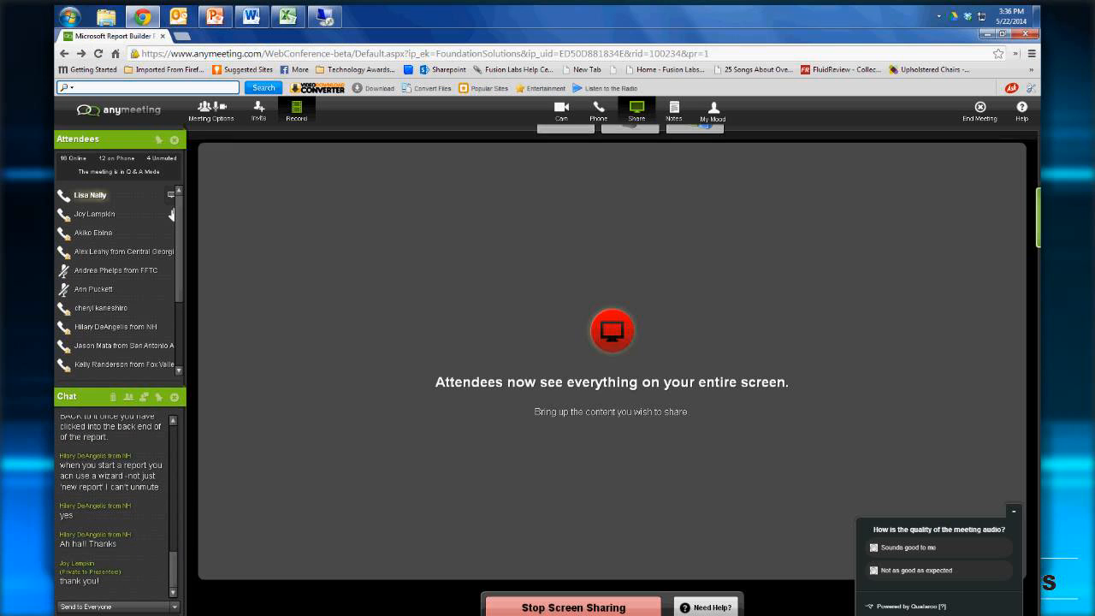
{"action": "left_click", "coordinate": [325, 17]}
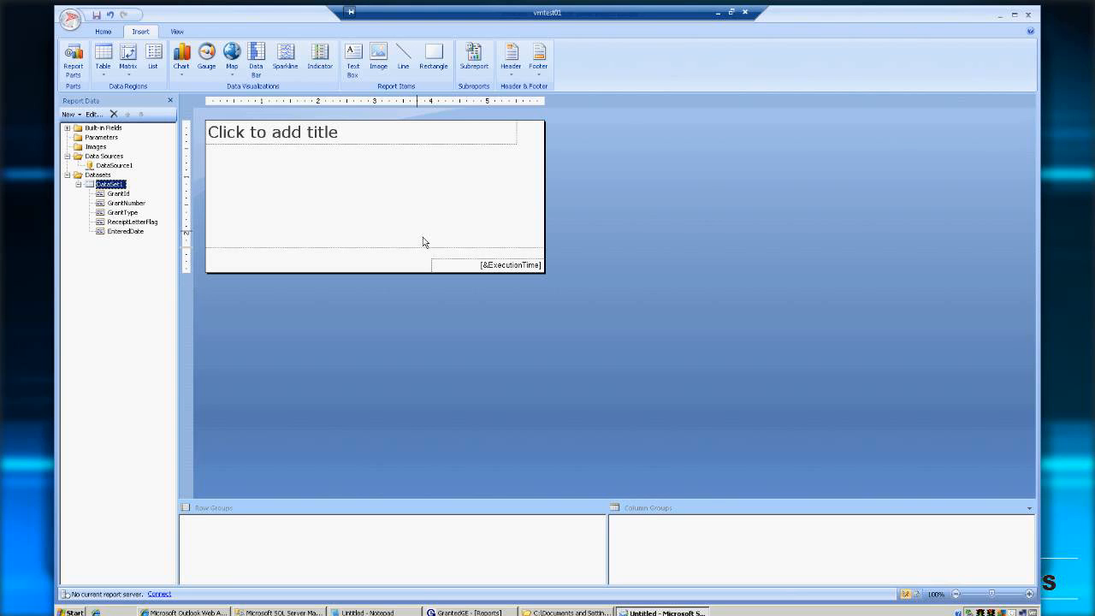
{"action": "left_click", "coordinate": [719, 15]}
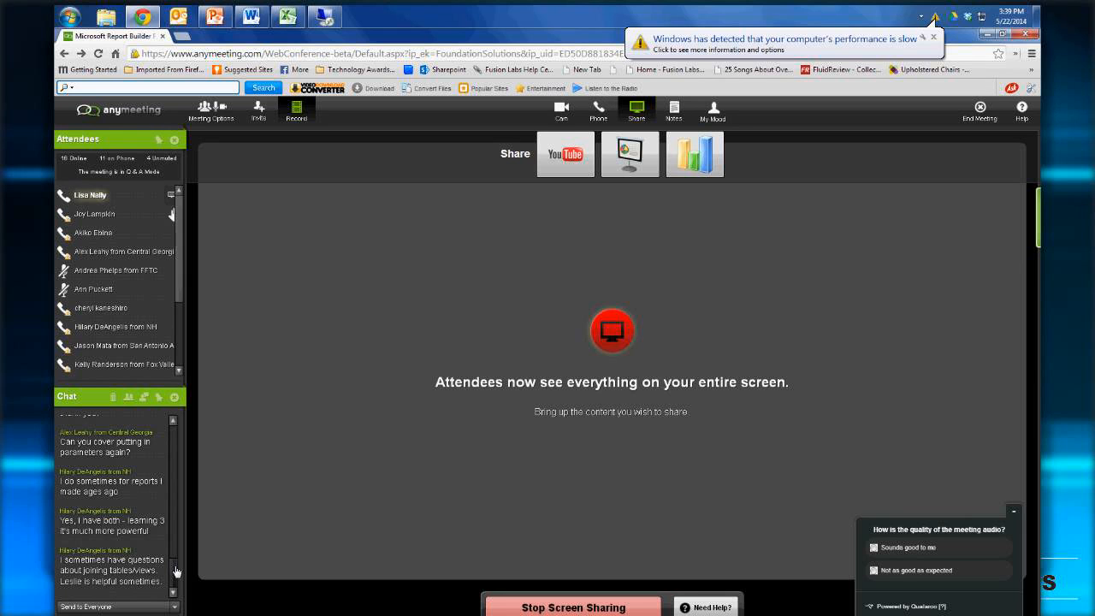
{"action": "scroll", "coordinate": [174, 576], "scroll_direction": "up", "scroll_amount": 1}
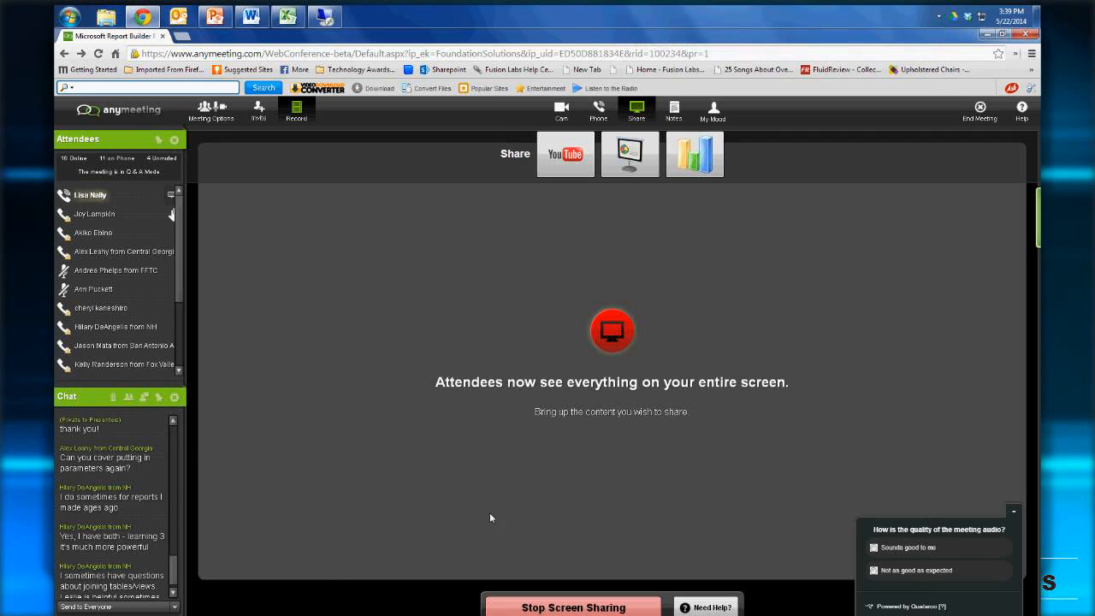
{"action": "left_click", "coordinate": [334, 17]}
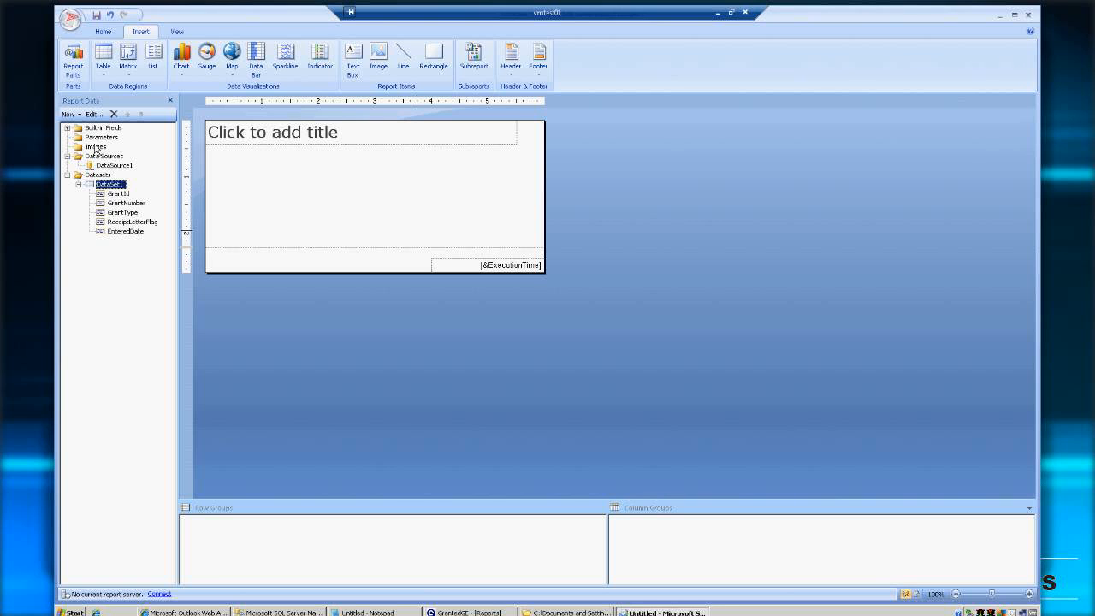
{"action": "left_click", "coordinate": [98, 137]}
{"action": "right_click", "coordinate": [96, 138]}
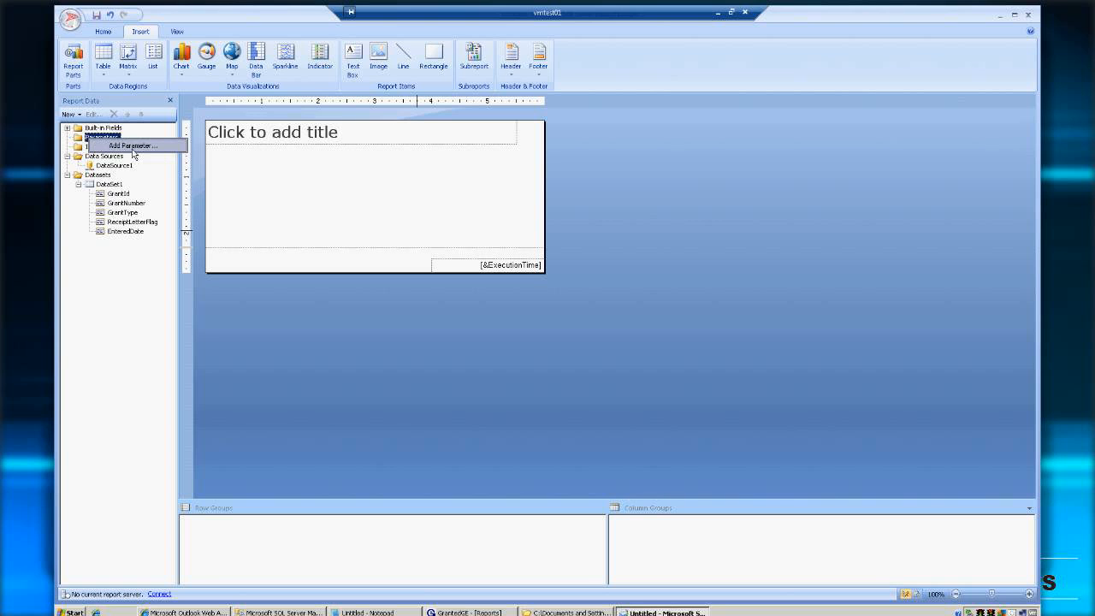
{"action": "left_click", "coordinate": [134, 146]}
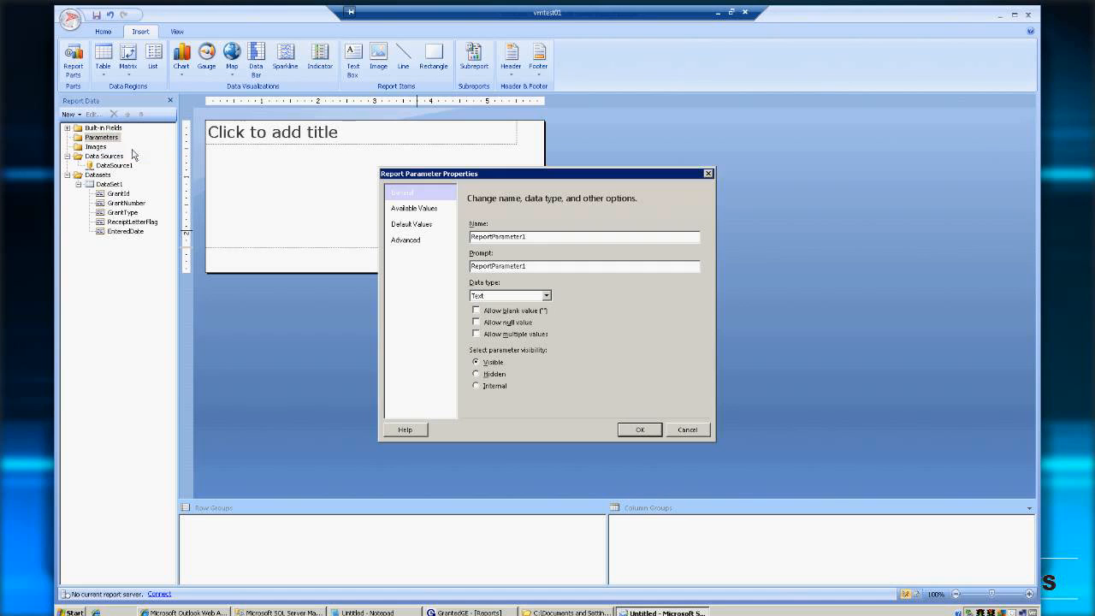
{"action": "left_click", "coordinate": [697, 435]}
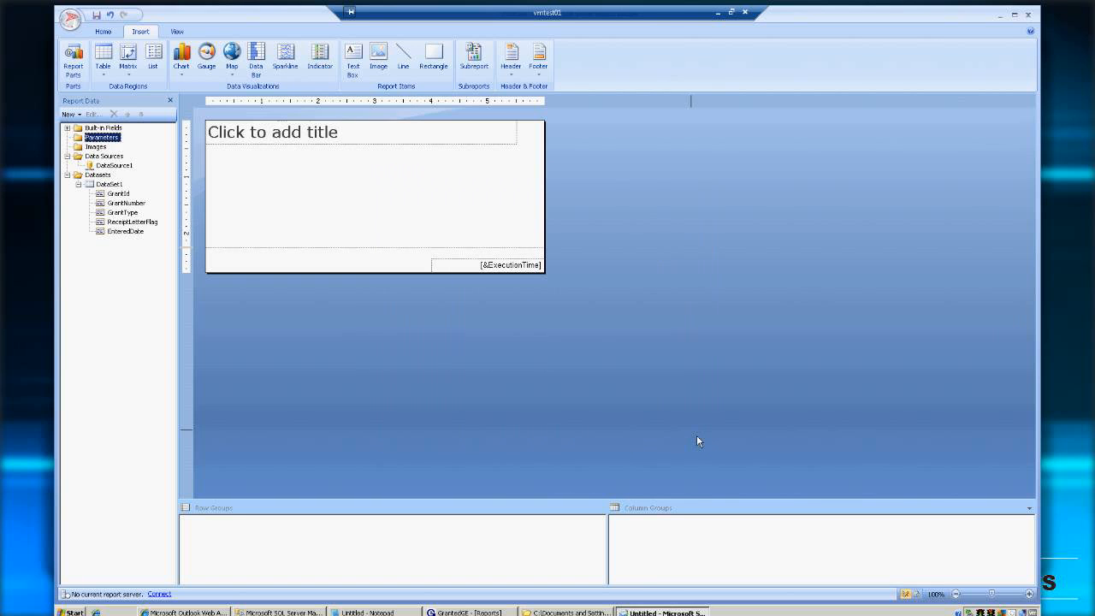
Create a second embedded dataset based on DataSource1 and open the Query Designer for it
{"action": "right_click", "coordinate": [103, 176]}
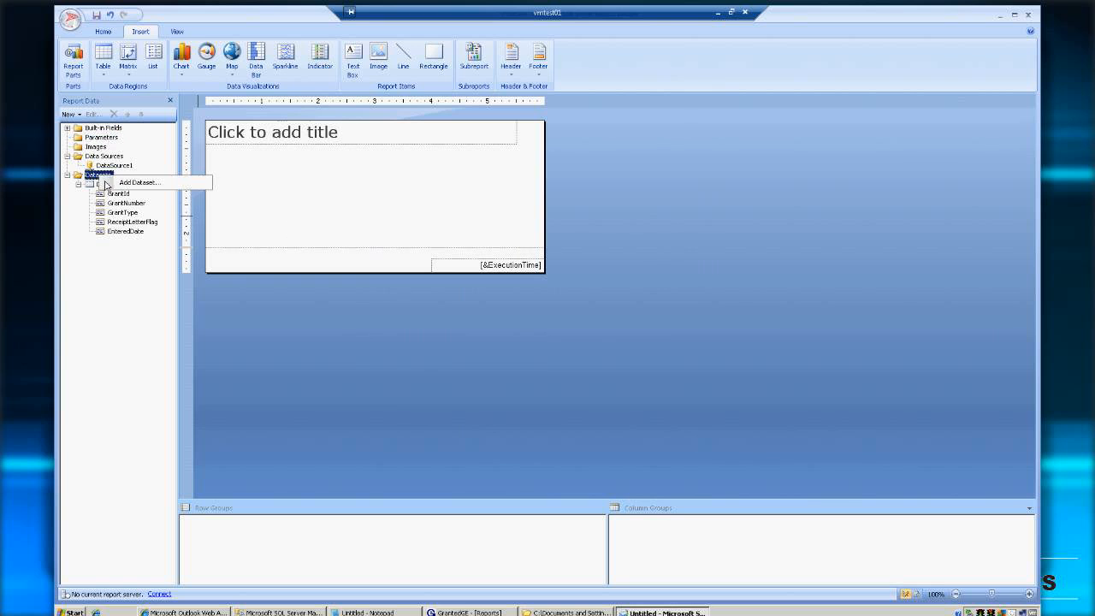
{"action": "left_click", "coordinate": [158, 183]}
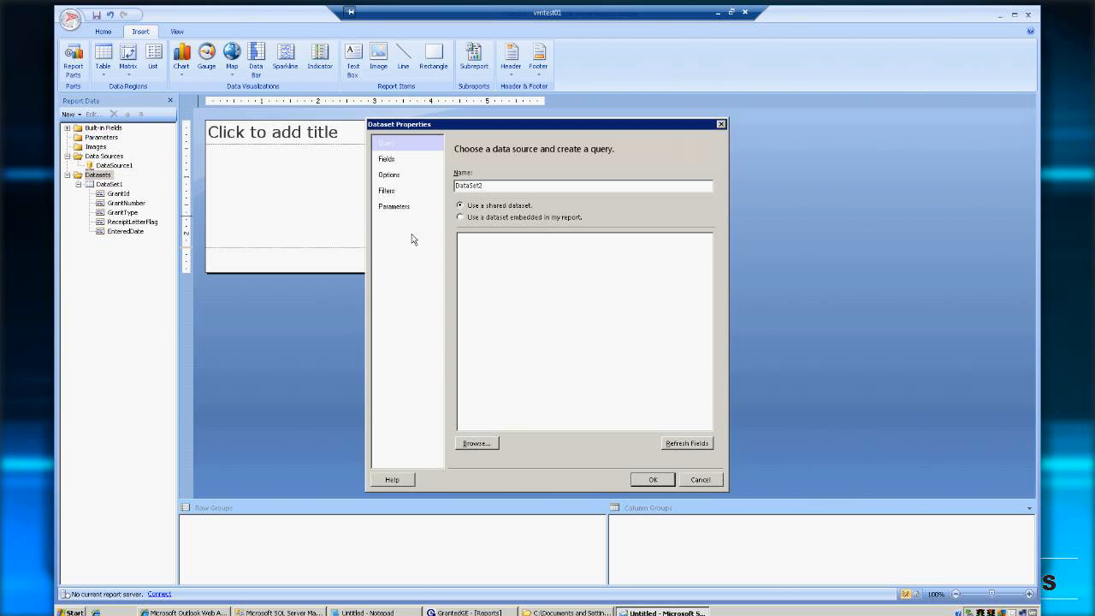
{"action": "left_click", "coordinate": [469, 219]}
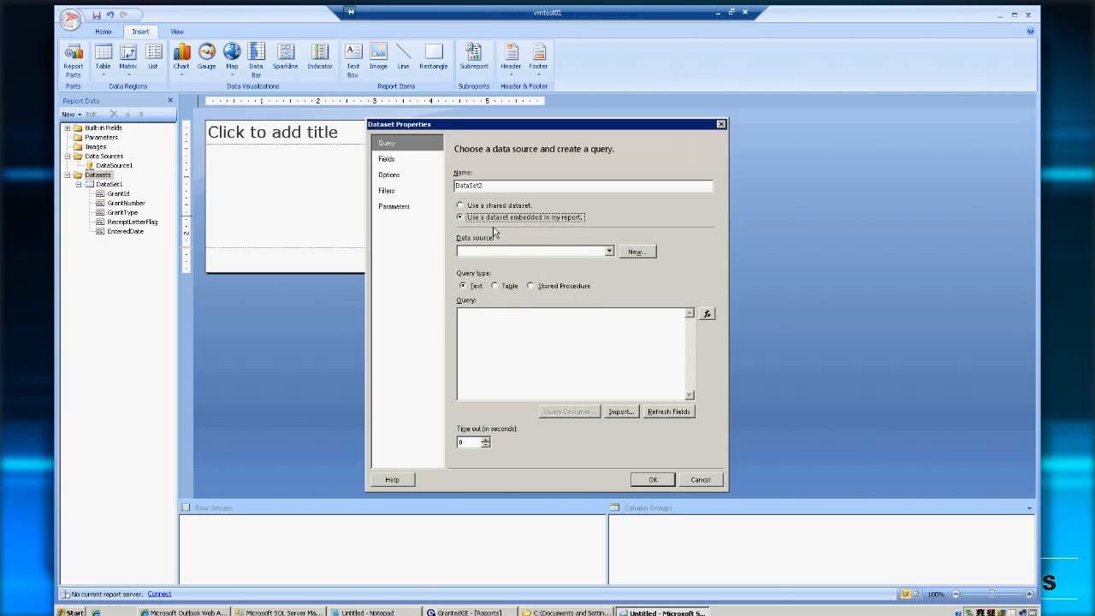
{"action": "left_click", "coordinate": [610, 251]}
{"action": "left_click", "coordinate": [536, 264]}
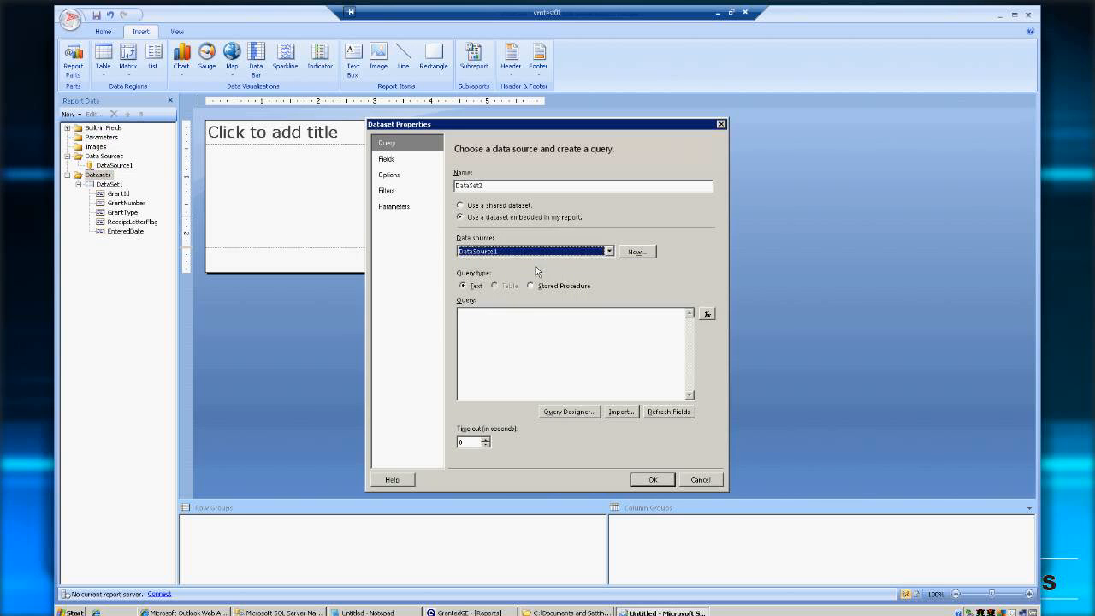
{"action": "left_click", "coordinate": [578, 414]}
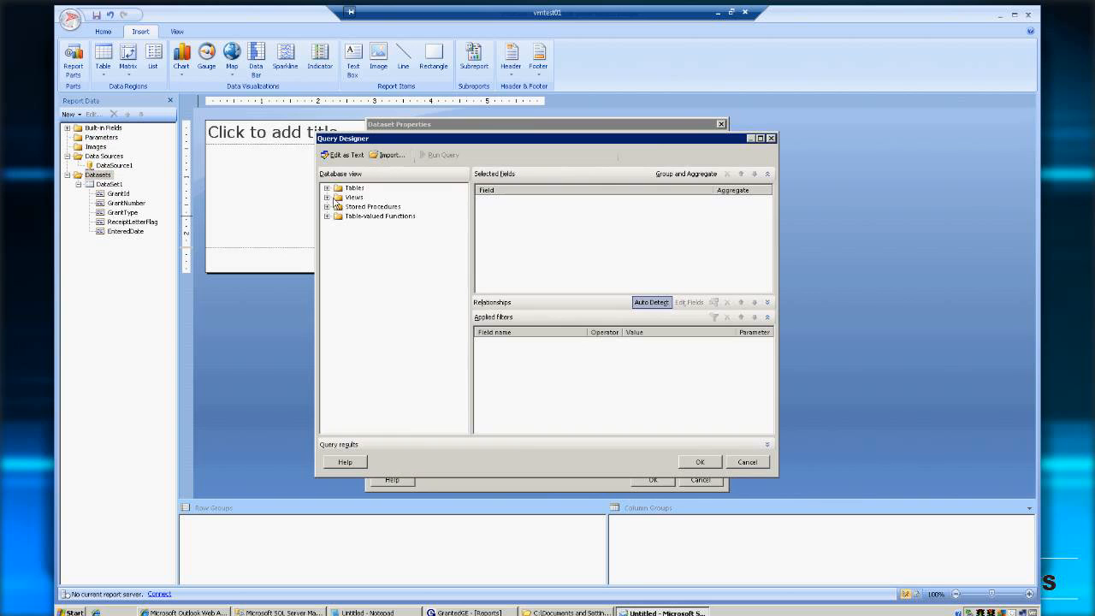
Add the GrantType field from the GRGrants table to the new dataset's query
{"action": "double_click", "coordinate": [336, 189]}
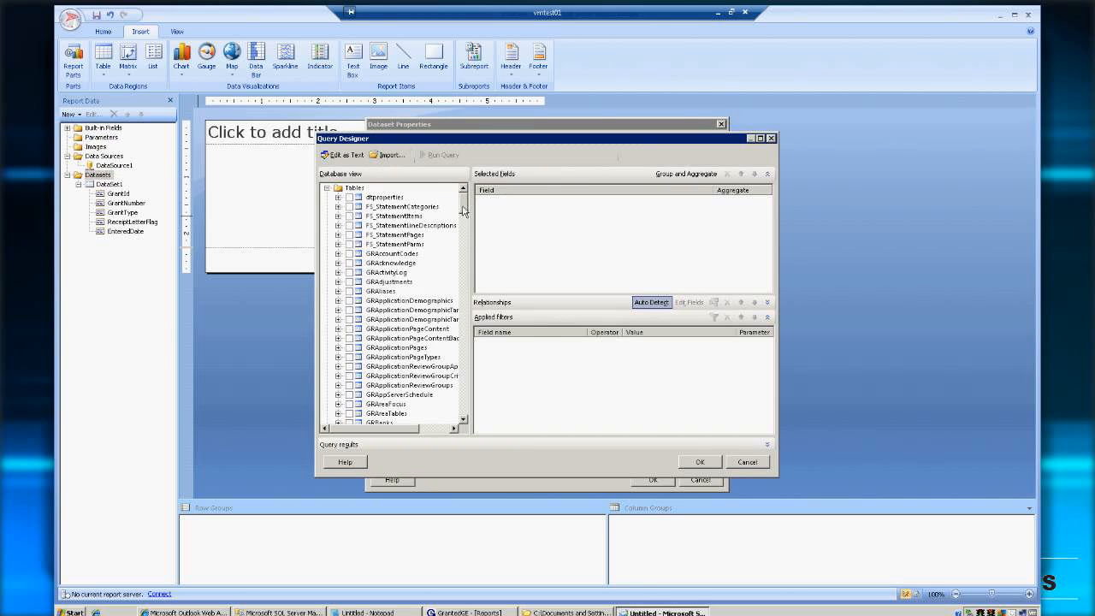
{"action": "left_click_drag", "start_coordinate": [463, 210], "coordinate": [480, 264]}
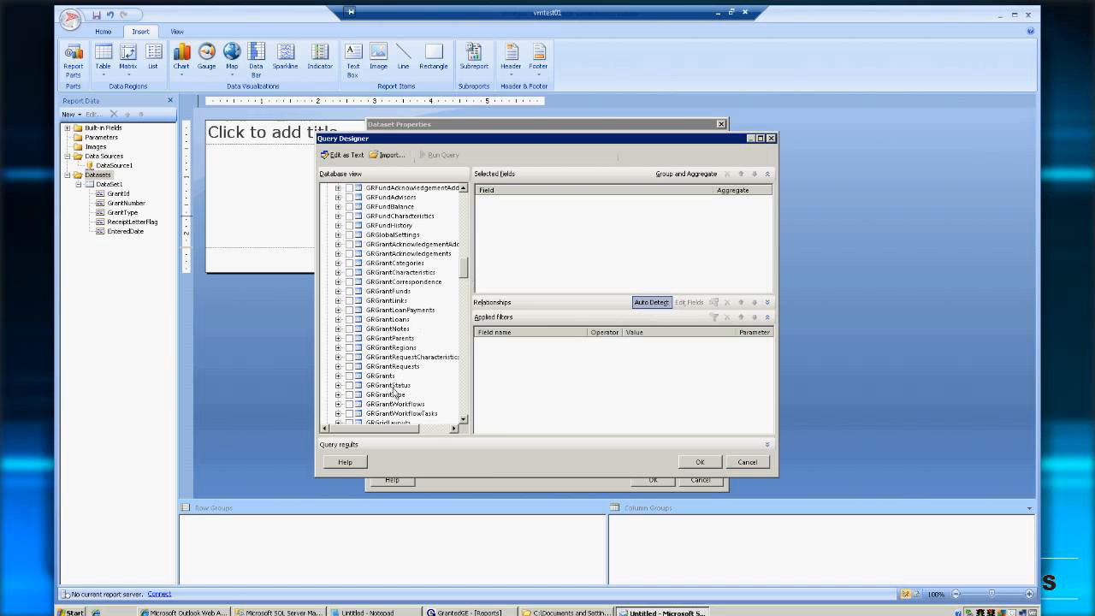
{"action": "left_click", "coordinate": [338, 376]}
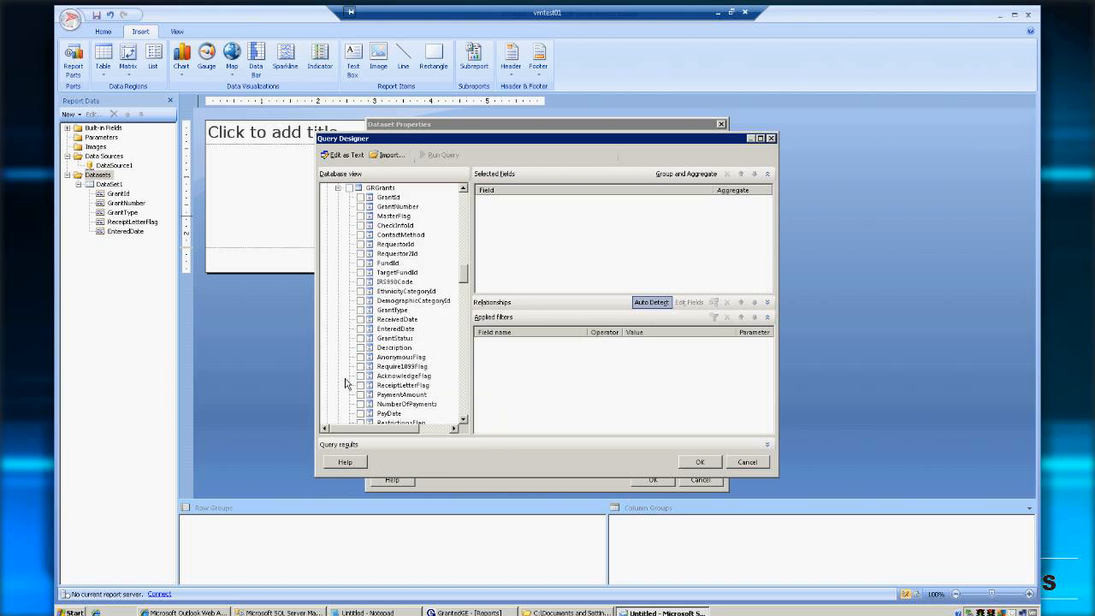
{"action": "scroll", "coordinate": [473, 282], "scroll_direction": "down", "scroll_amount": 4}
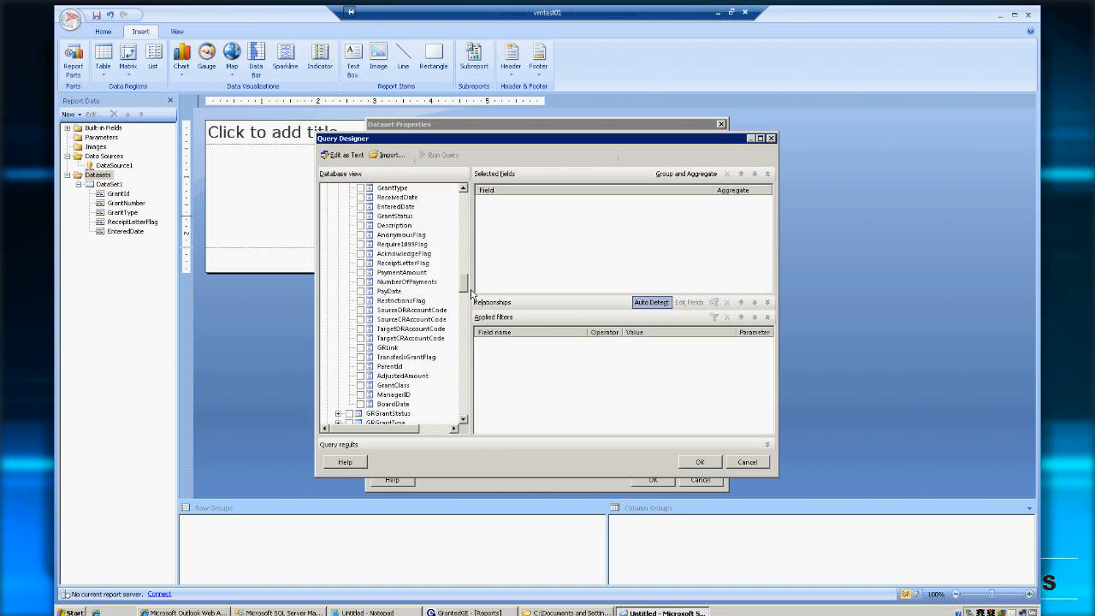
{"action": "scroll", "coordinate": [463, 291], "scroll_direction": "up", "scroll_amount": 2}
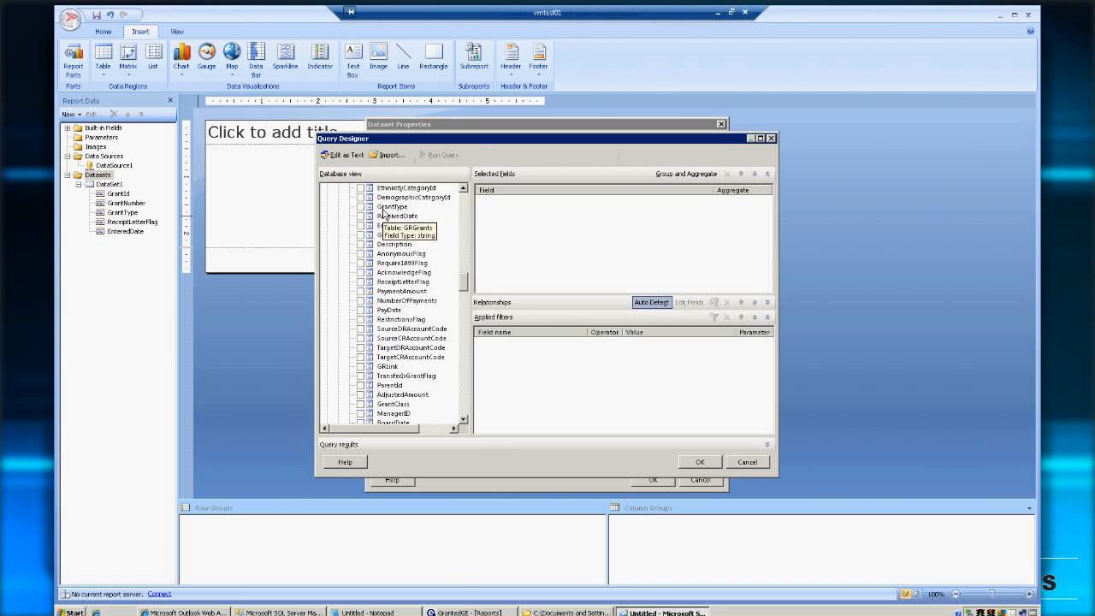
{"action": "left_click", "coordinate": [361, 207]}
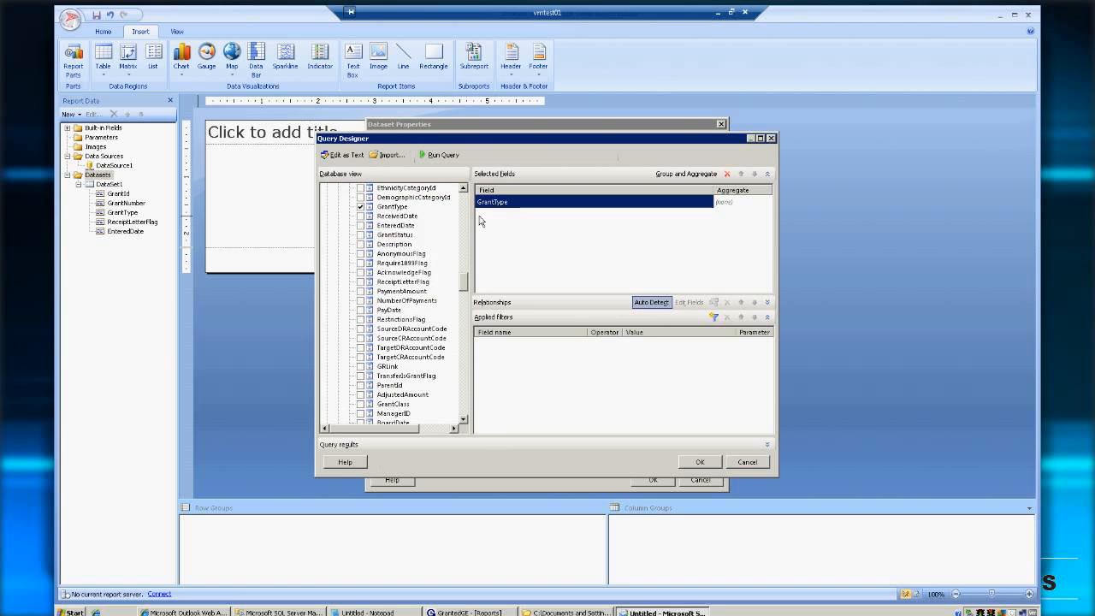
Edit the query as text to read SELECT distinct, accept it and save the second dataset
{"action": "left_click", "coordinate": [347, 155]}
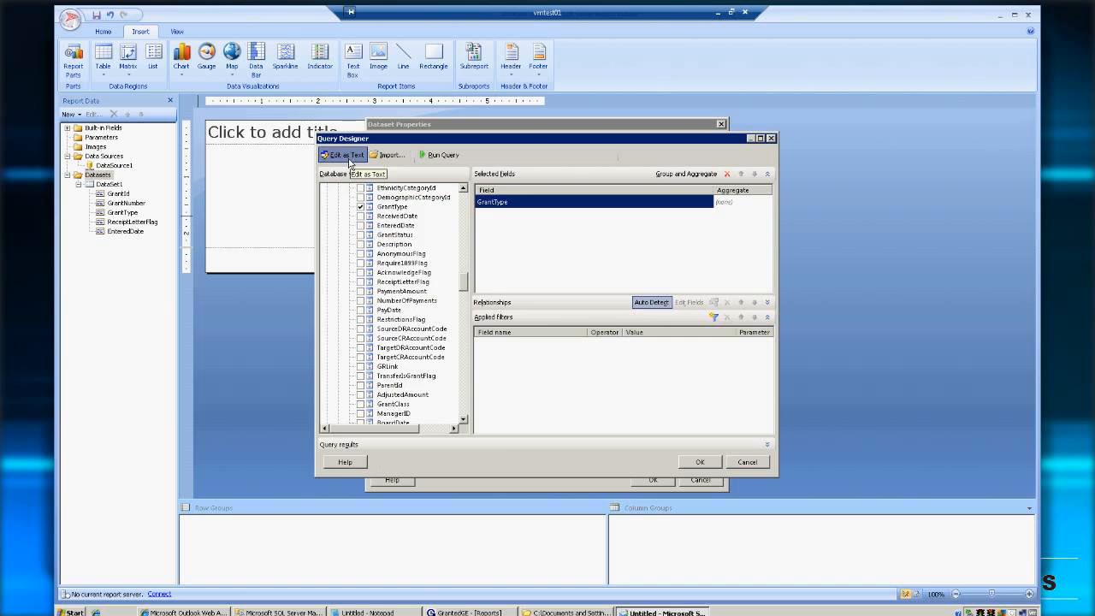
{"action": "left_click", "coordinate": [479, 207]}
{"action": "left_click", "coordinate": [367, 178]}
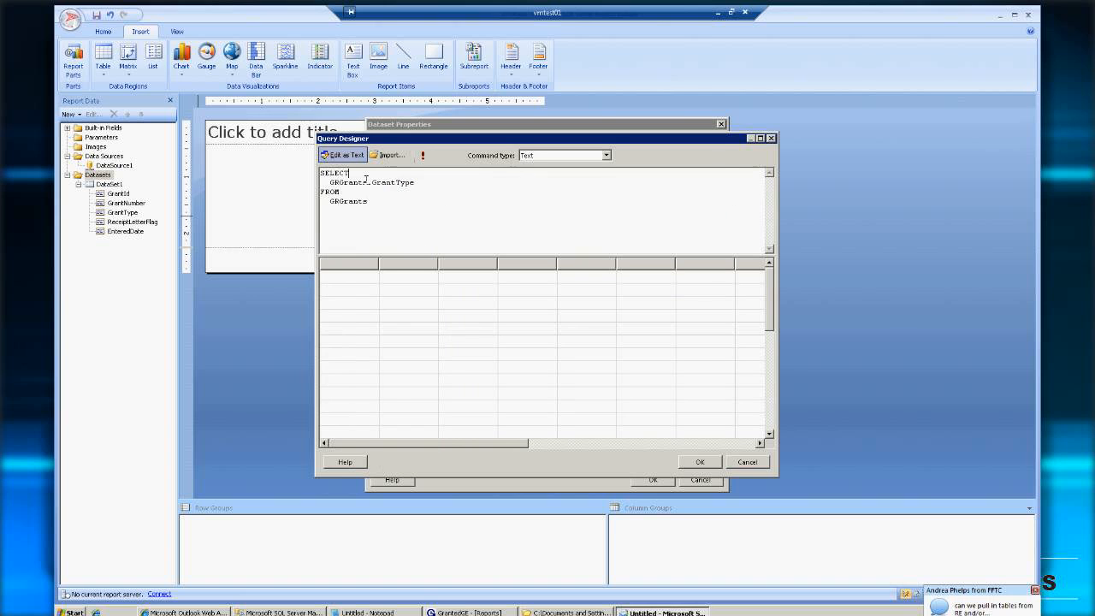
{"action": "type", "text": "dis"}
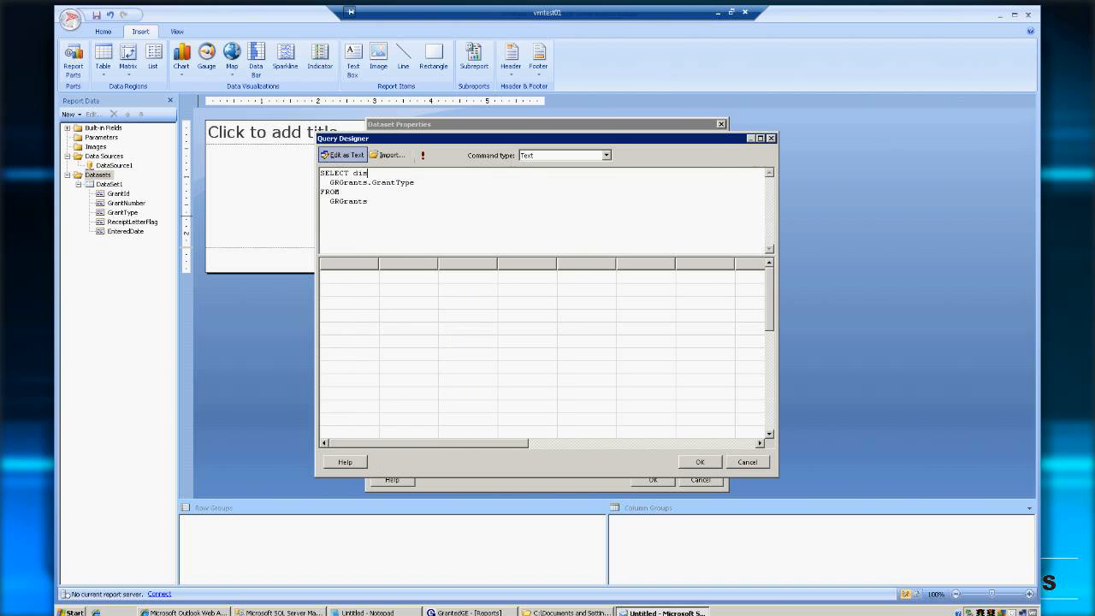
{"action": "type", "text": "tinct"}
{"action": "left_click", "coordinate": [710, 463]}
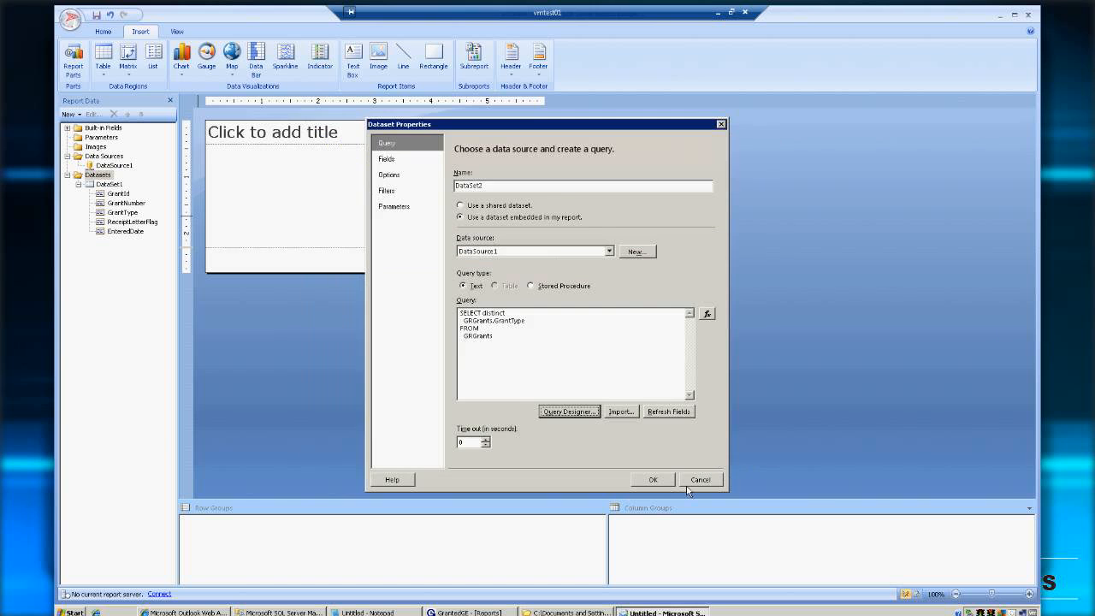
{"action": "left_click", "coordinate": [653, 480]}
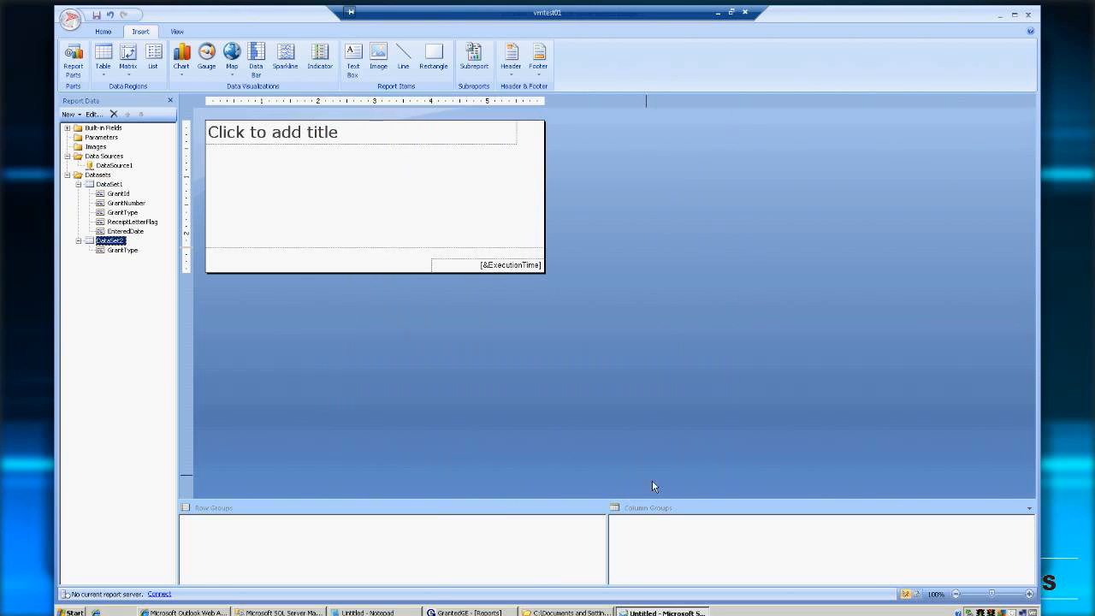
Add a report parameter named GrantType with the prompt Grant Types
{"action": "right_click", "coordinate": [100, 138]}
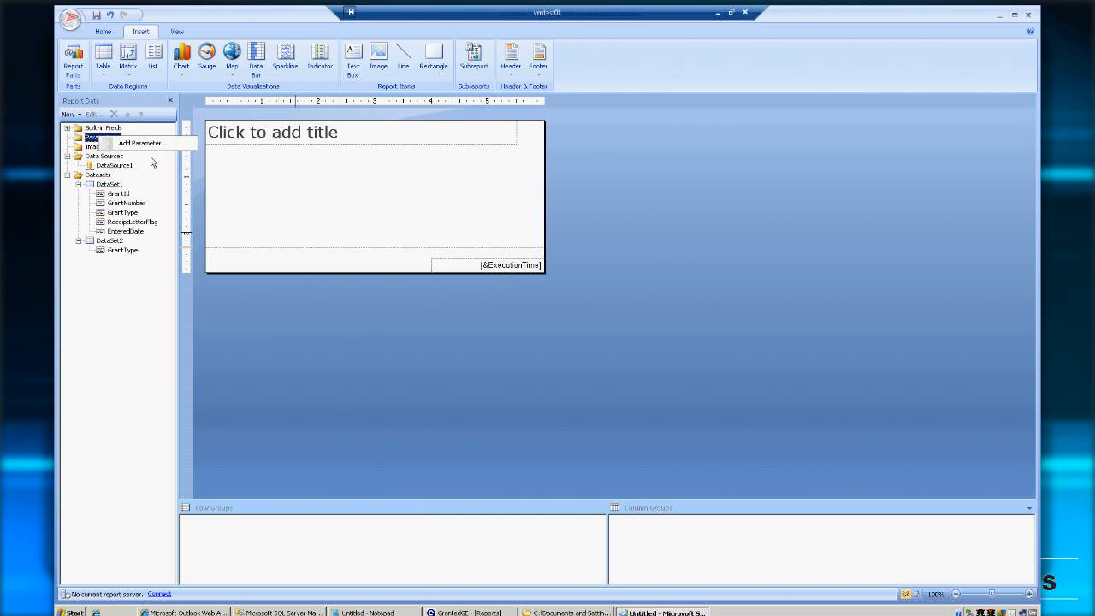
{"action": "left_click", "coordinate": [142, 143]}
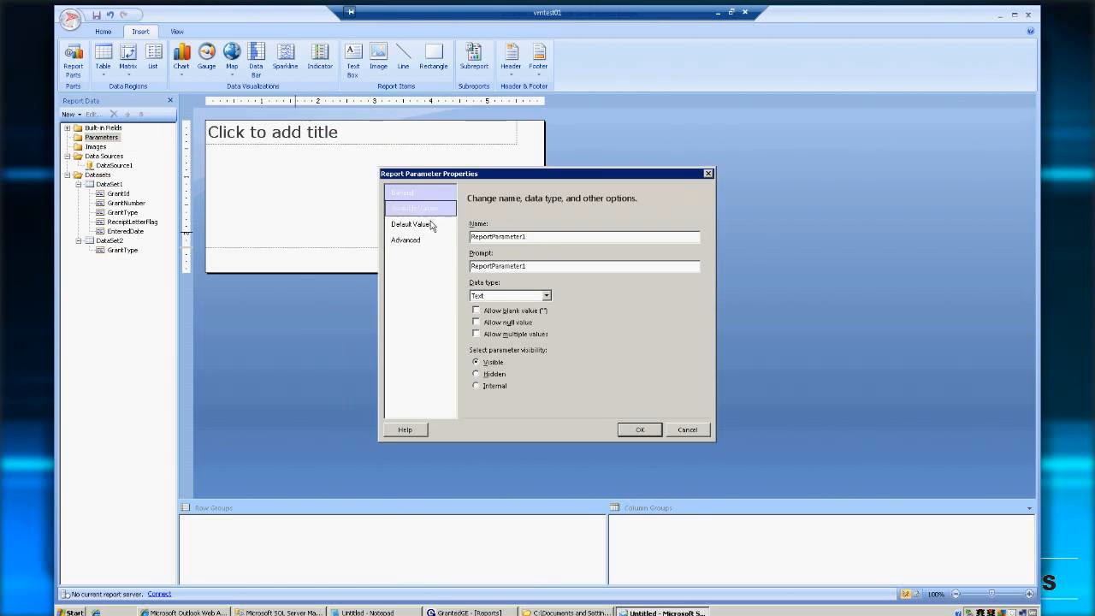
{"action": "left_click", "coordinate": [529, 244]}
{"action": "double_click", "coordinate": [530, 245]}
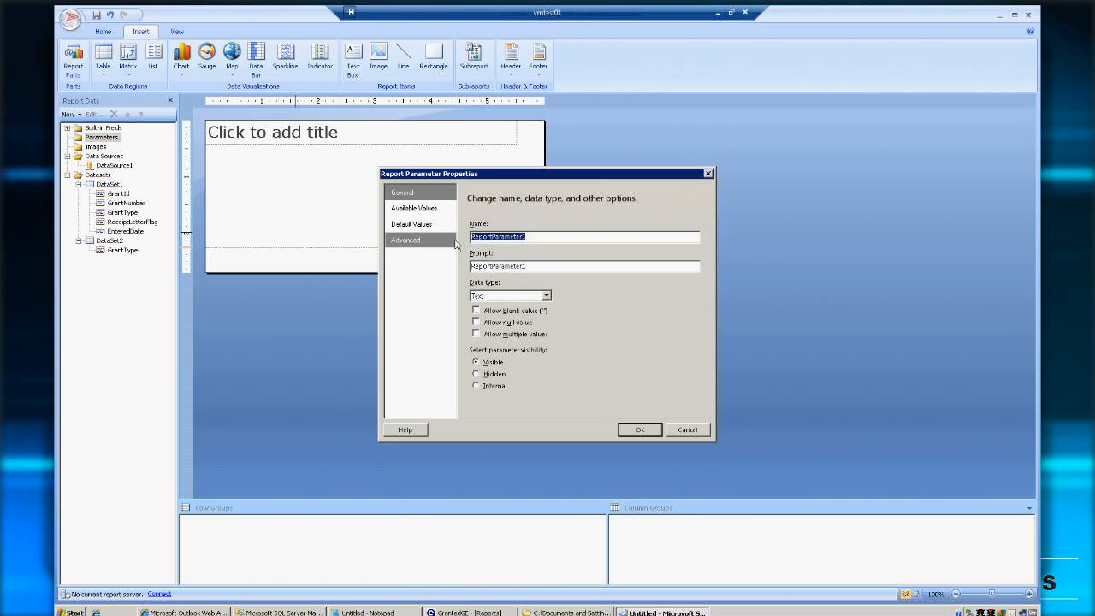
{"action": "type", "text": "Grant Ty"}
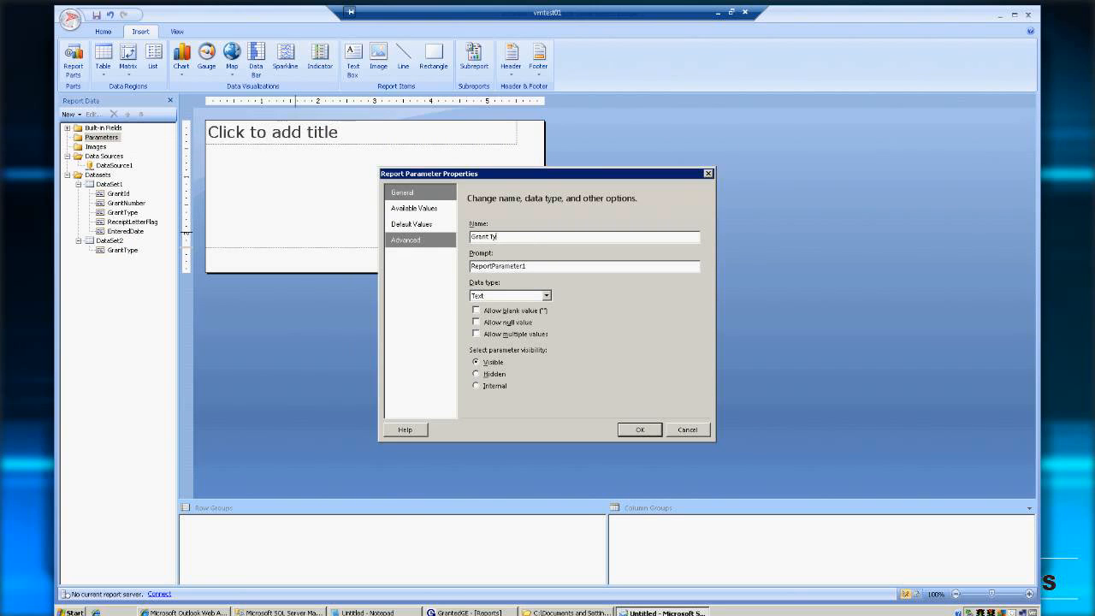
{"action": "type", "text": "pe"}
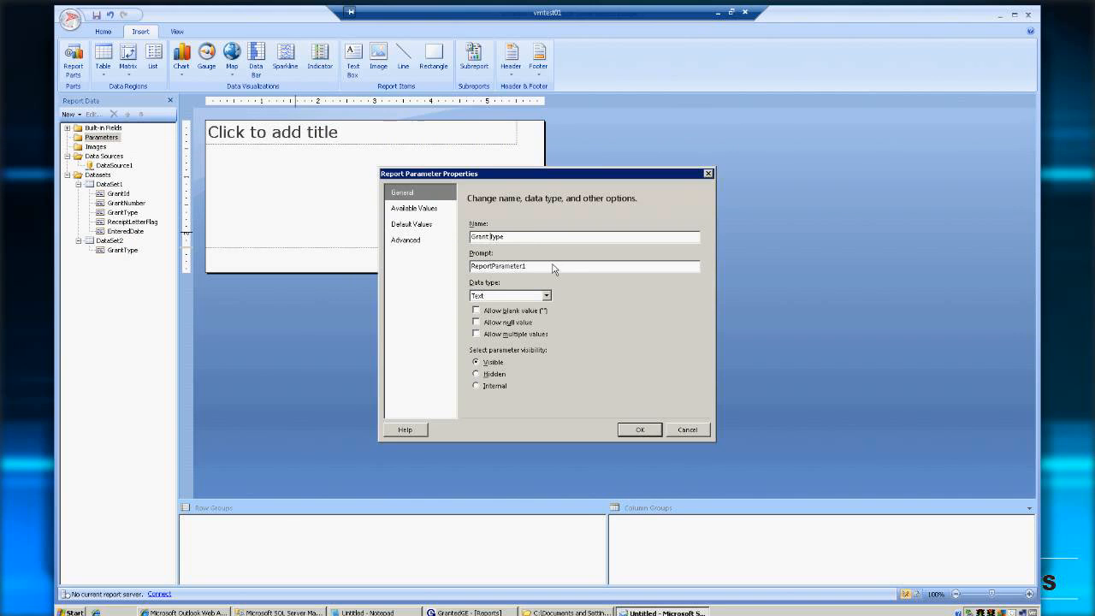
{"action": "key", "text": "BackSpace"}
{"action": "key", "text": "Tab"}
{"action": "type", "text": "Grant Typea"}
{"action": "key", "text": "BackSpace"}
{"action": "type", "text": "s"}
Have the parameter get its available values from a query, using DataSet2 as the dataset
{"action": "left_click", "coordinate": [420, 218]}
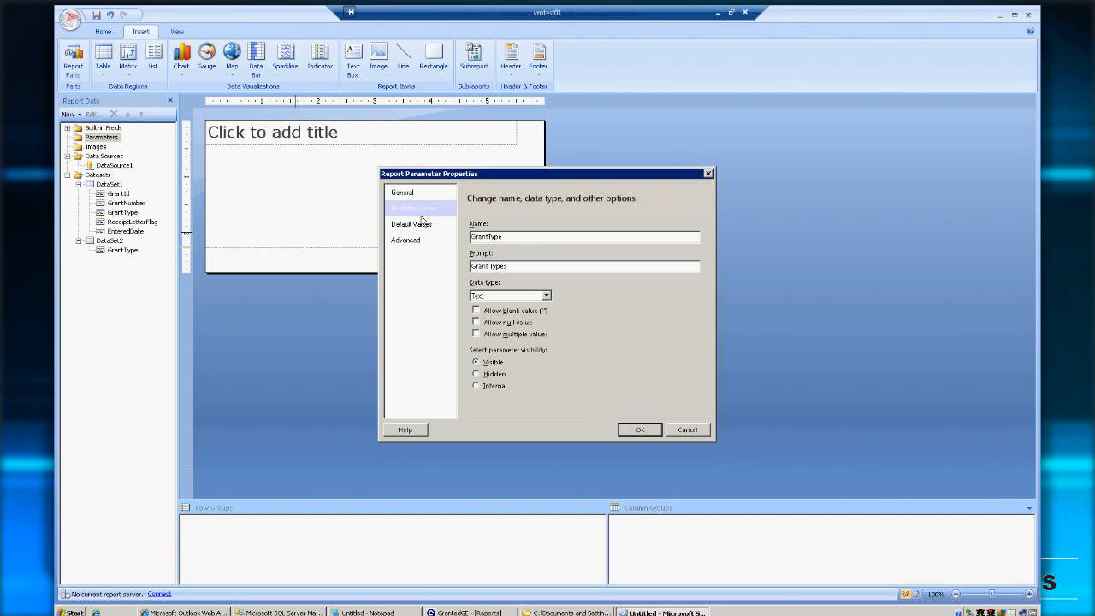
{"action": "left_click", "coordinate": [413, 223]}
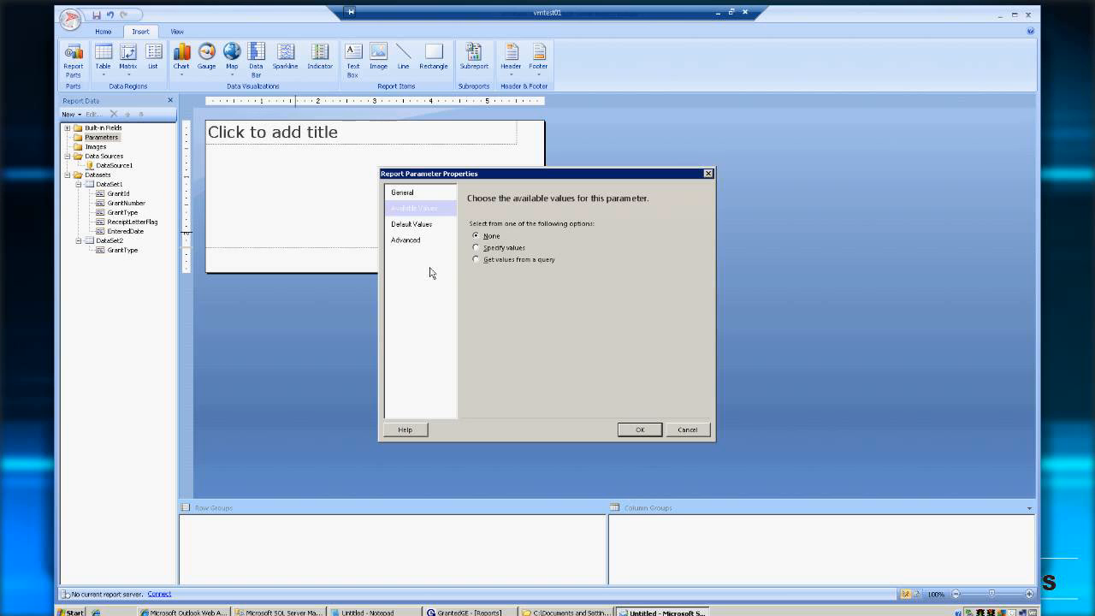
{"action": "left_click", "coordinate": [479, 259]}
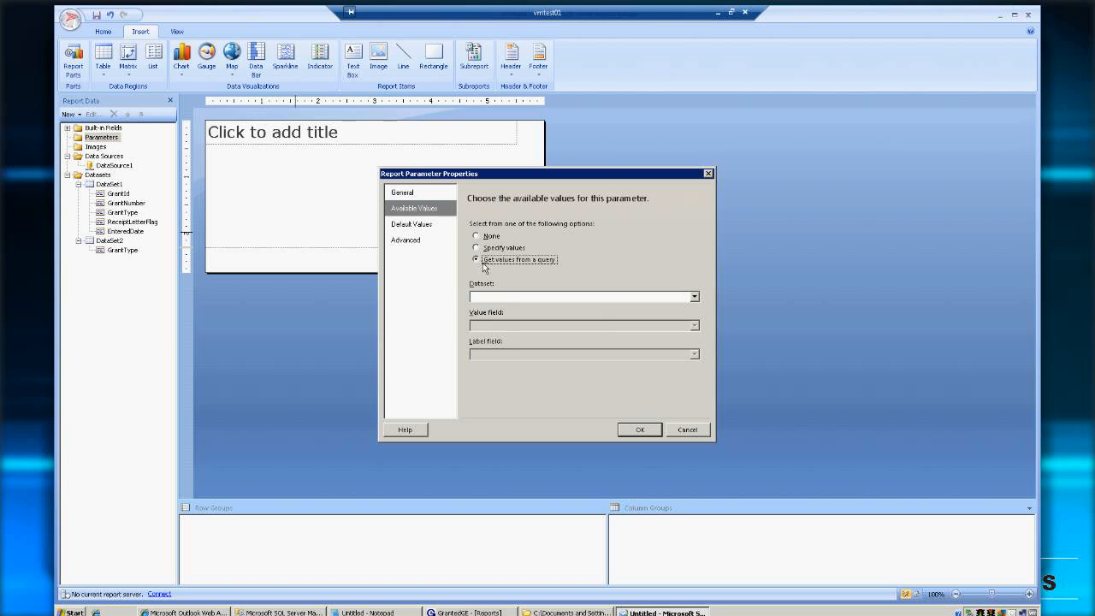
{"action": "left_click", "coordinate": [607, 299]}
{"action": "left_click", "coordinate": [513, 318]}
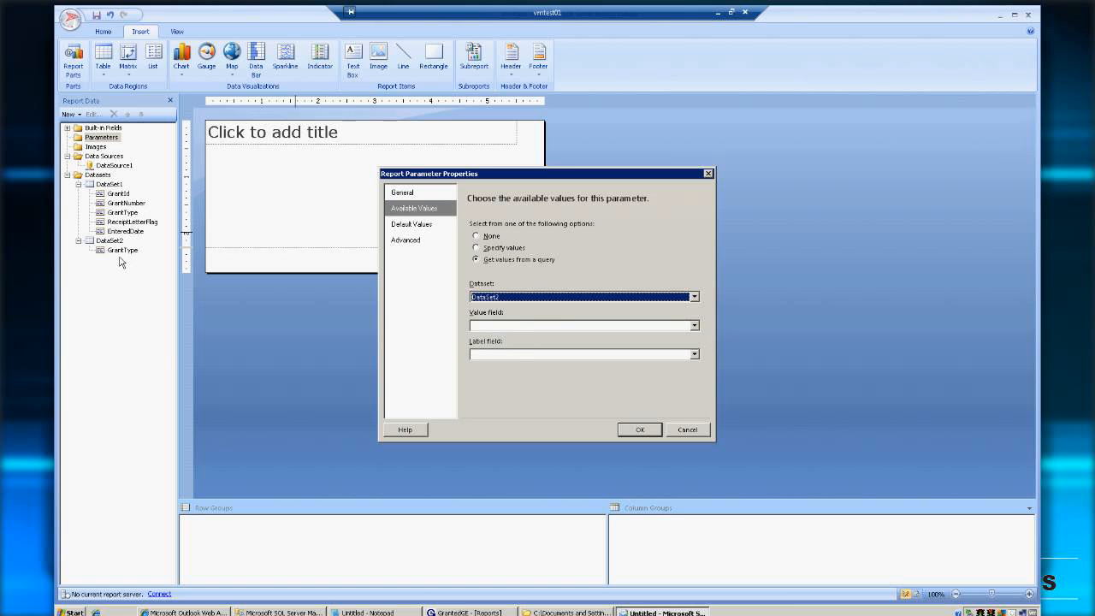
Choose GrantType as both the value field and the label field of the available values
{"action": "left_click", "coordinate": [694, 325]}
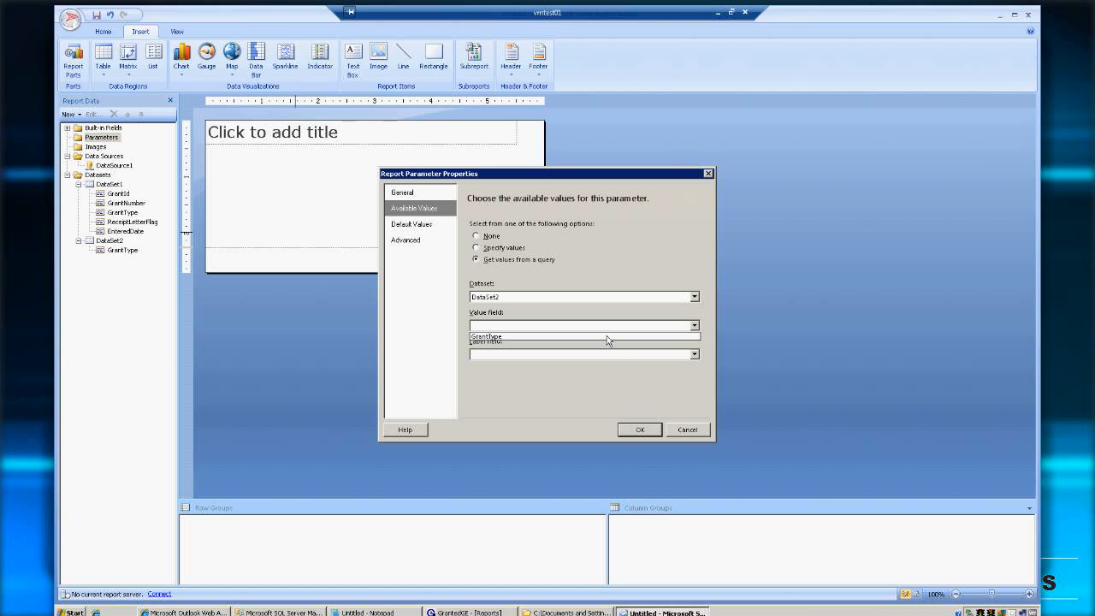
{"action": "left_click", "coordinate": [614, 361]}
{"action": "left_click", "coordinate": [613, 360]}
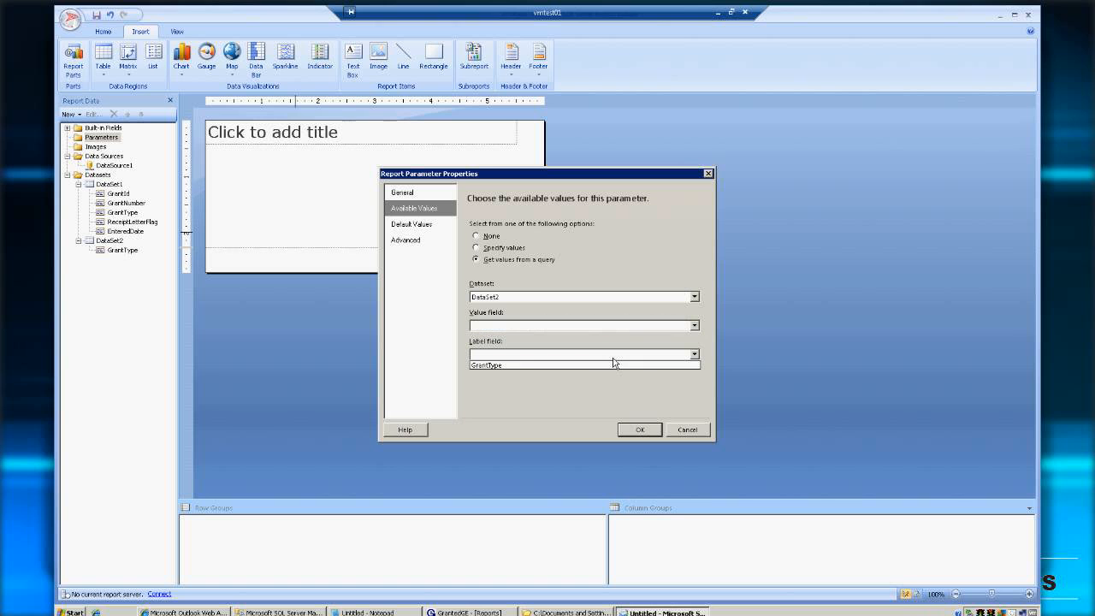
{"action": "left_click", "coordinate": [701, 337]}
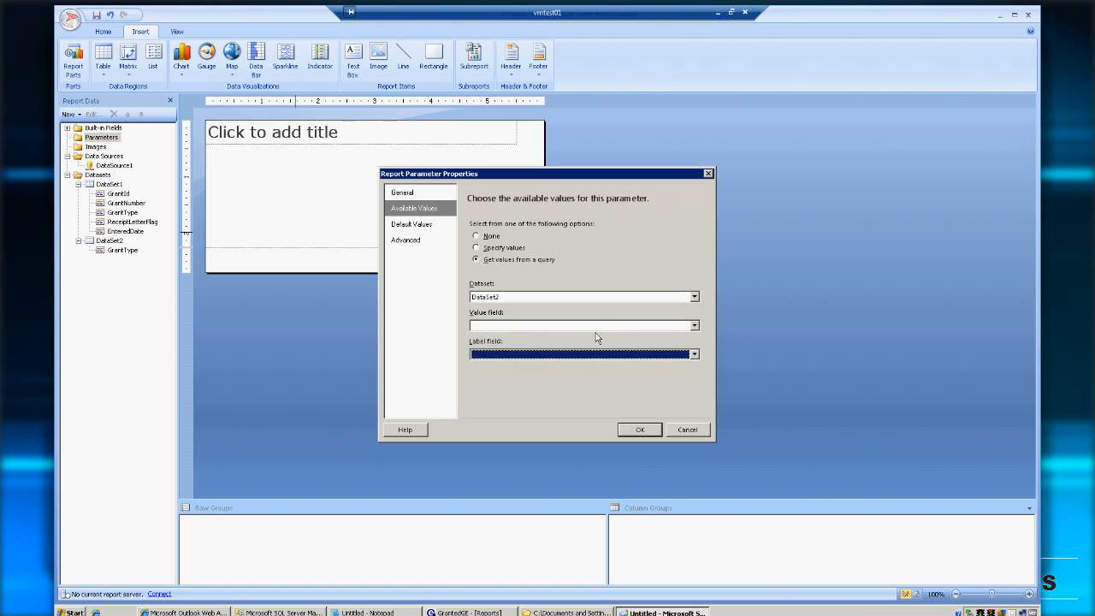
{"action": "left_click", "coordinate": [597, 328]}
{"action": "left_click", "coordinate": [565, 340]}
{"action": "left_click", "coordinate": [565, 355]}
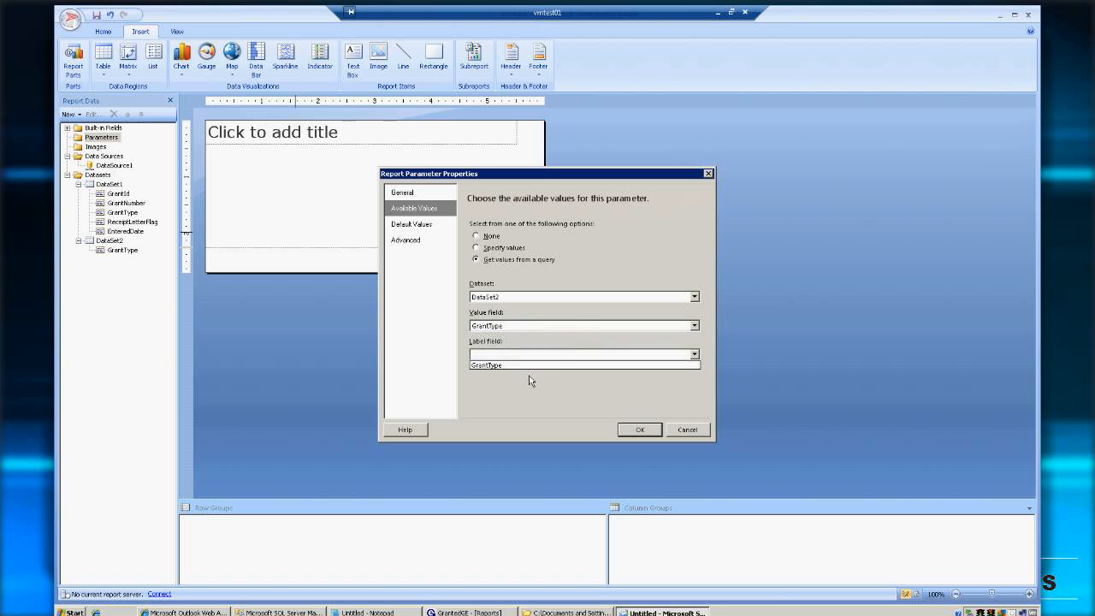
{"action": "left_click", "coordinate": [522, 365]}
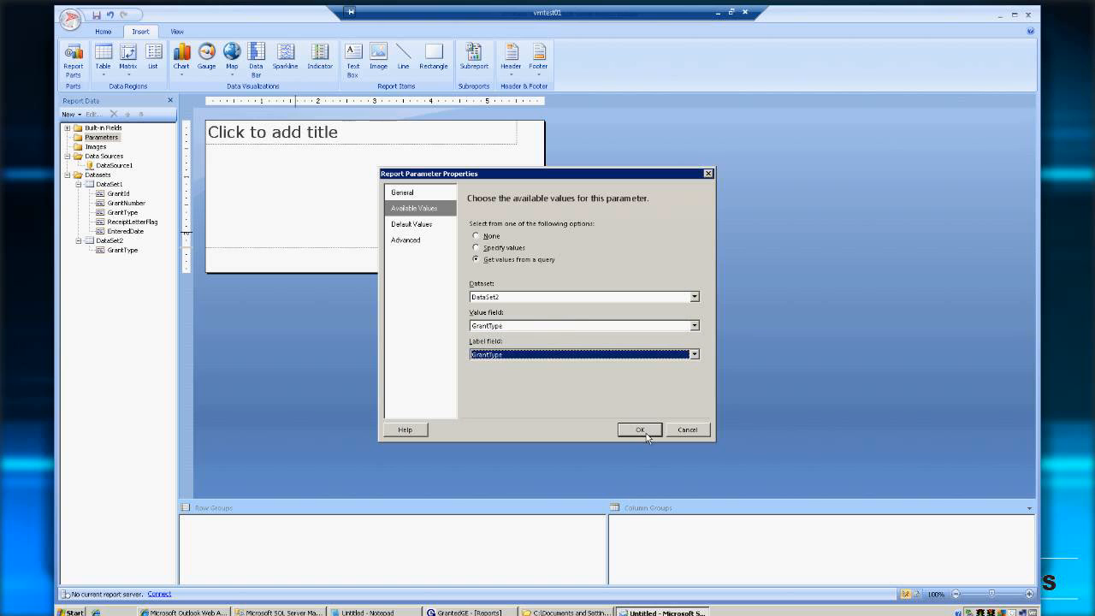
Look through the default value and advanced options, keep No default value, and save the parameter
{"action": "left_click", "coordinate": [421, 230]}
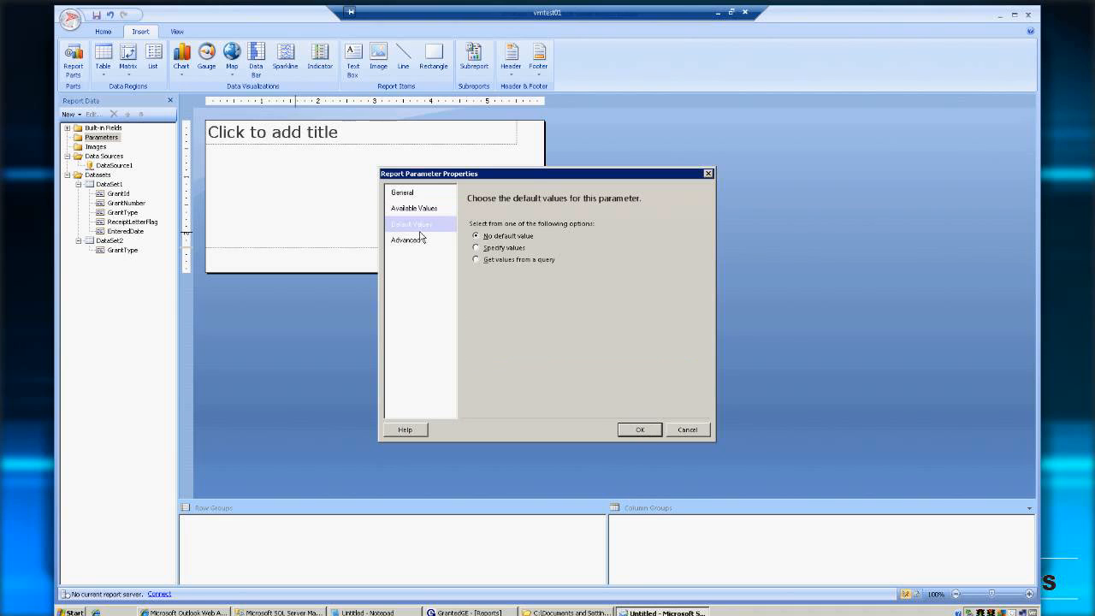
{"action": "left_click", "coordinate": [485, 261]}
{"action": "left_click", "coordinate": [486, 248]}
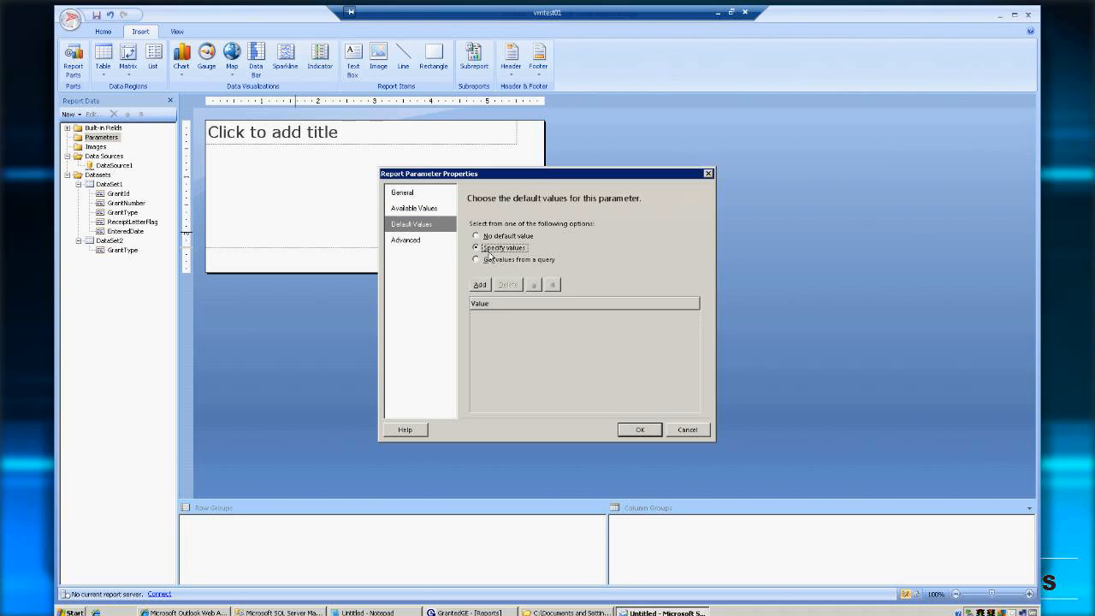
{"action": "left_click", "coordinate": [484, 236]}
{"action": "left_click", "coordinate": [413, 244]}
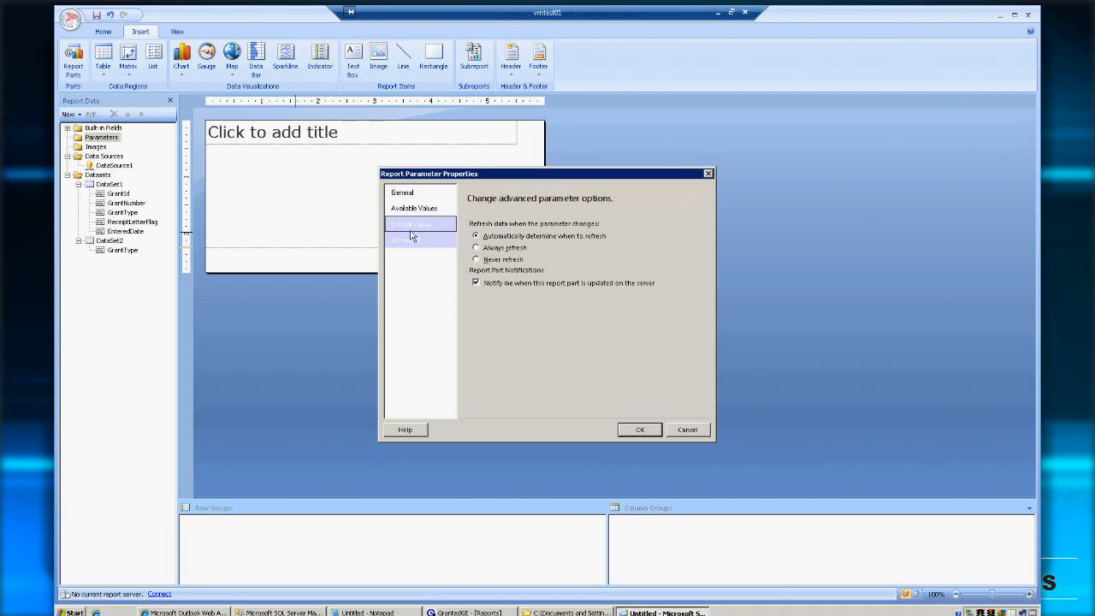
{"action": "left_click", "coordinate": [419, 211]}
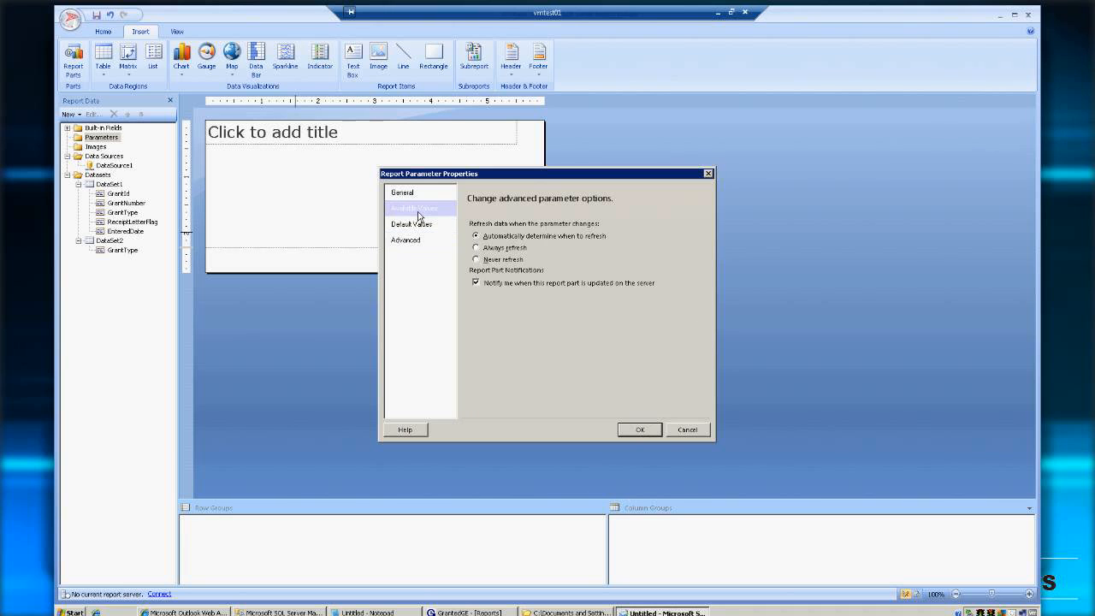
{"action": "left_click", "coordinate": [642, 431]}
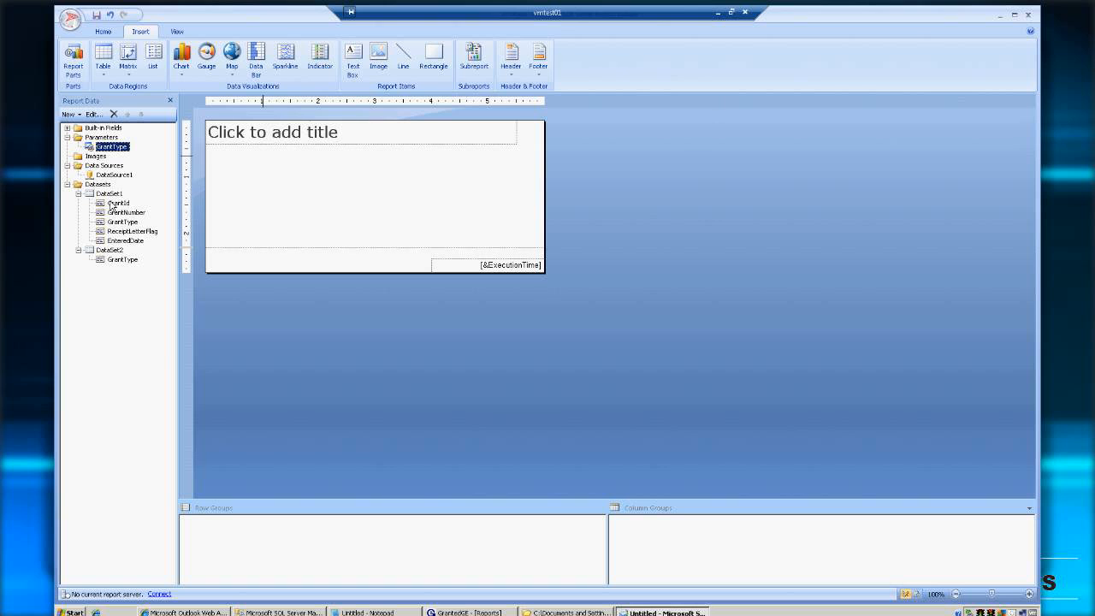
Open the DataSet1 query for editing as text
{"action": "left_click", "coordinate": [115, 250]}
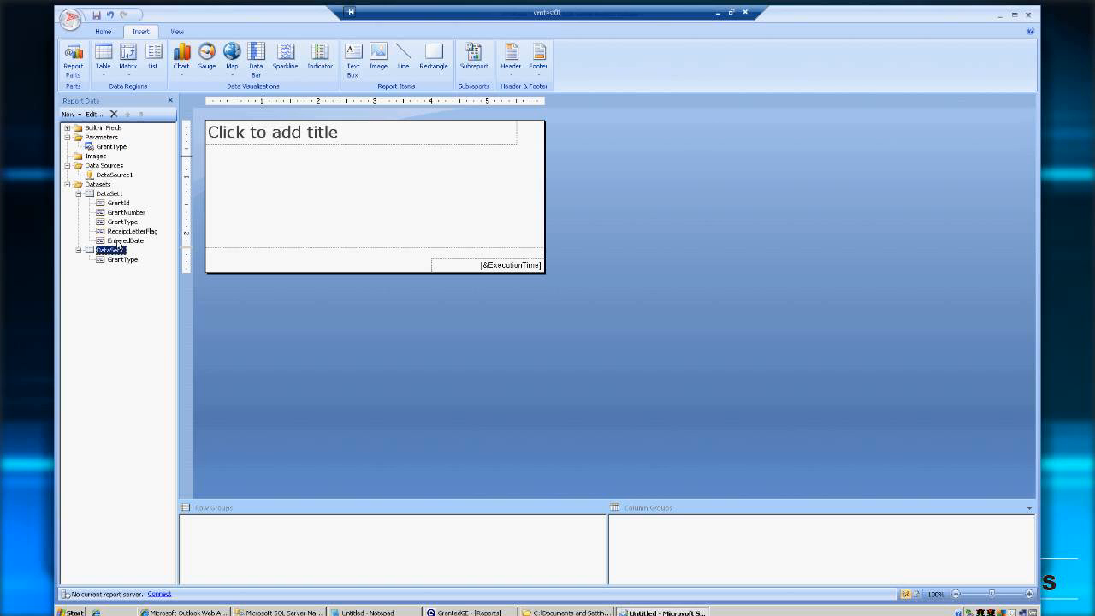
{"action": "right_click", "coordinate": [113, 194]}
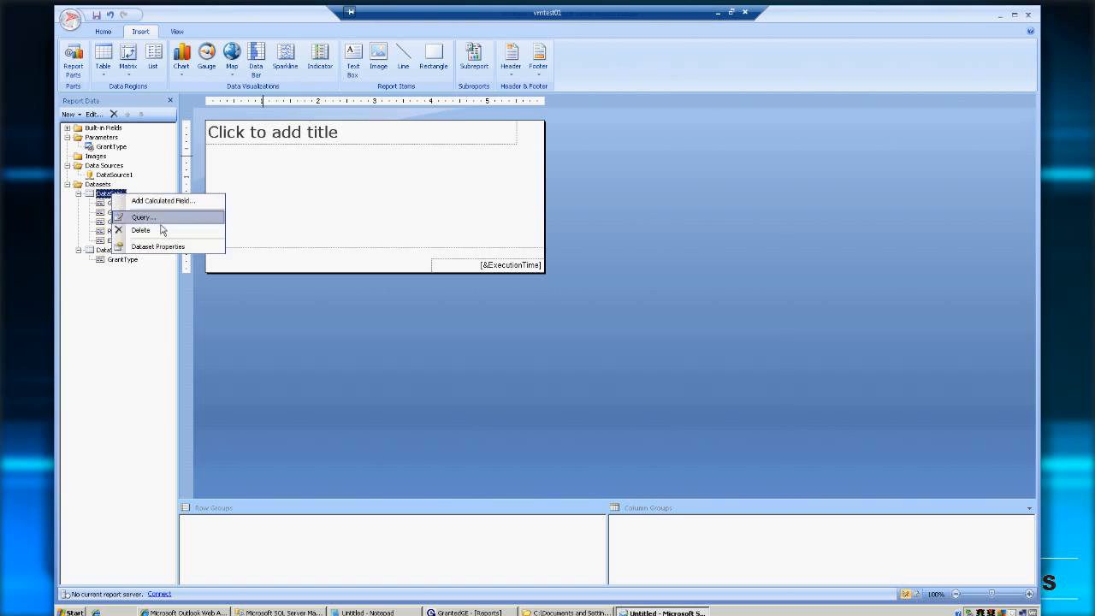
{"action": "left_click", "coordinate": [142, 218]}
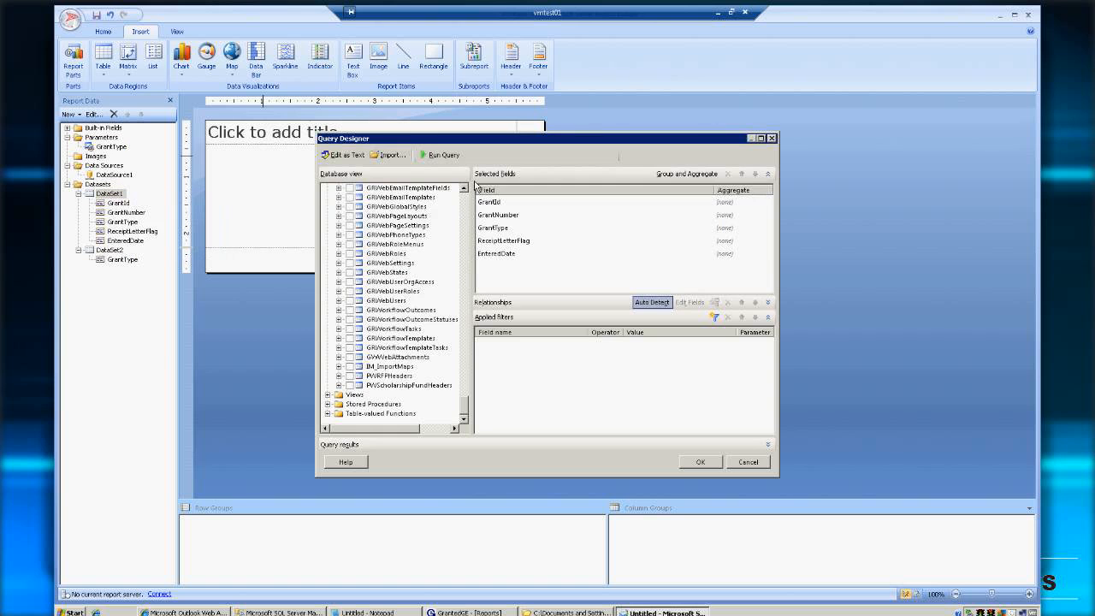
{"action": "left_click", "coordinate": [343, 155]}
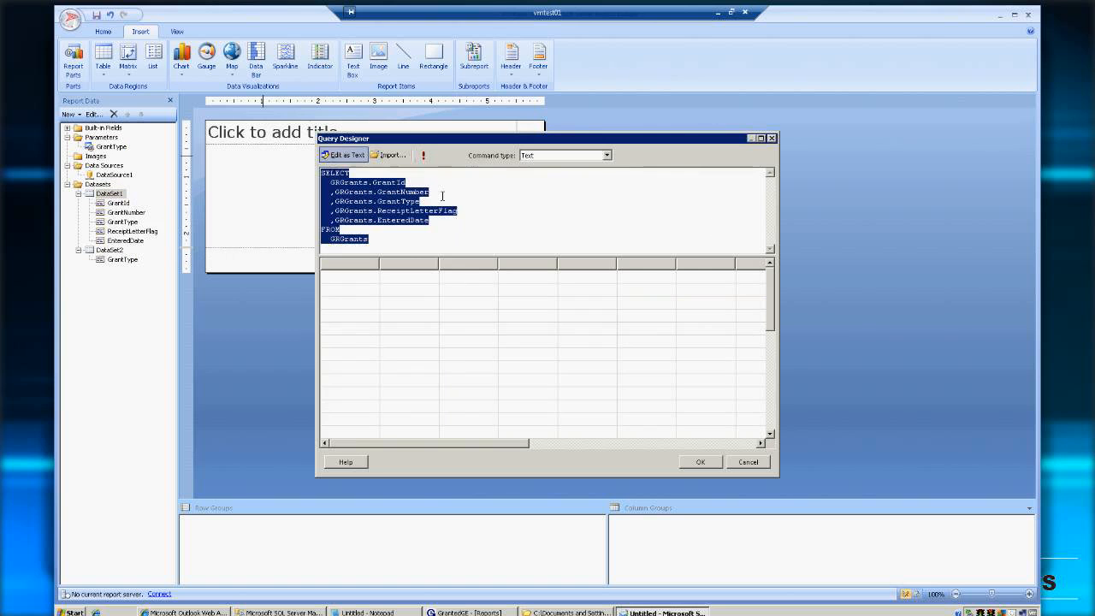
{"action": "left_click", "coordinate": [405, 244]}
{"action": "key", "text": "Return"}
{"action": "type", "text": "WHERE"}
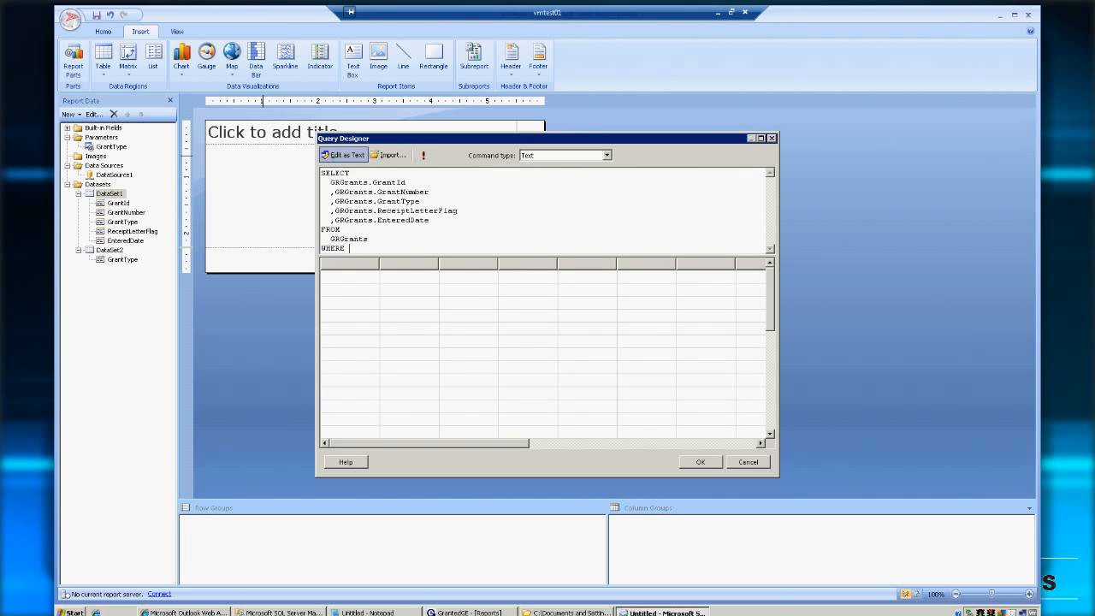
{"action": "left_click_drag", "start_coordinate": [421, 202], "coordinate": [335, 203]}
{"action": "key", "text": "ctrl+c"}
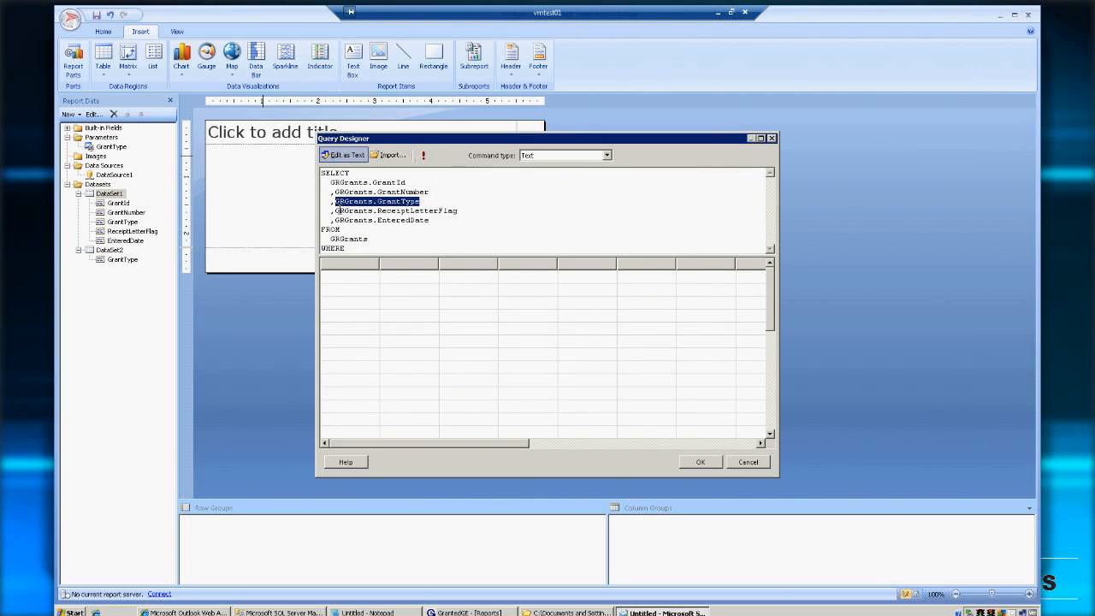
{"action": "left_click", "coordinate": [379, 254]}
{"action": "key", "text": "ctrl+v"}
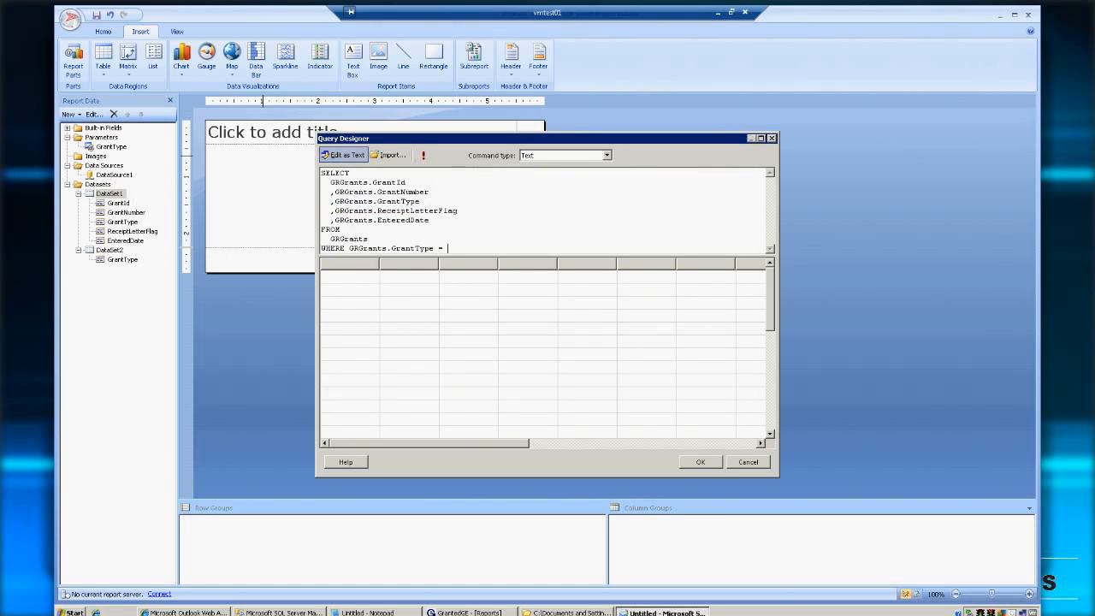
{"action": "type", "text": "= 0"}
{"action": "type", "text": "GrantT"}
{"action": "type", "text": "ype"}
{"action": "left_click", "coordinate": [702, 463]}
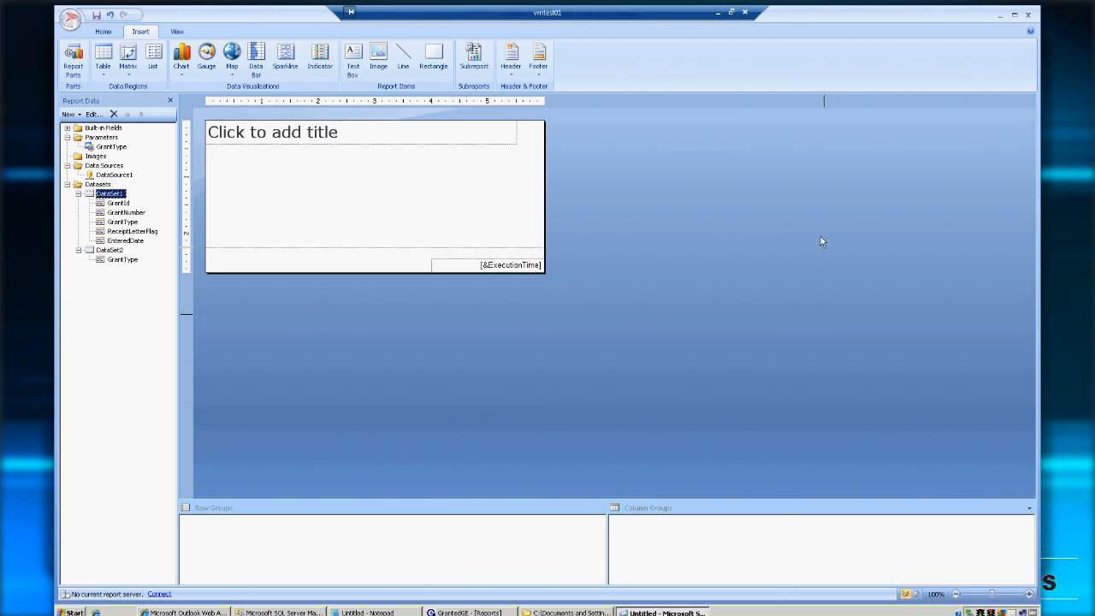
Run the report, look through the available Grant Types values, and view the report for DA
{"action": "left_click", "coordinate": [103, 31]}
{"action": "left_click", "coordinate": [84, 73]}
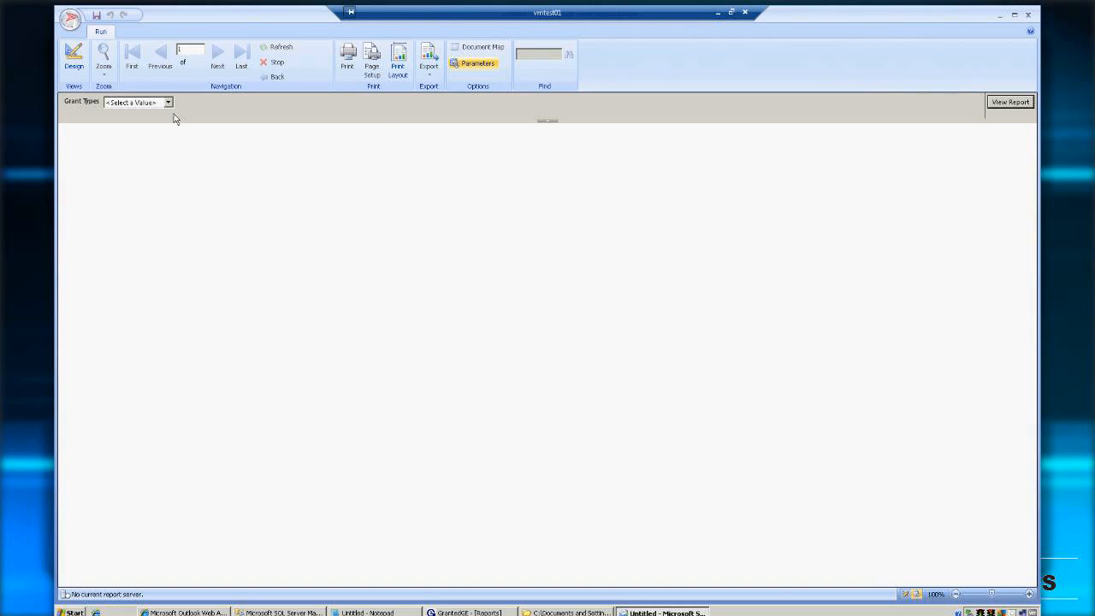
{"action": "left_click", "coordinate": [170, 104]}
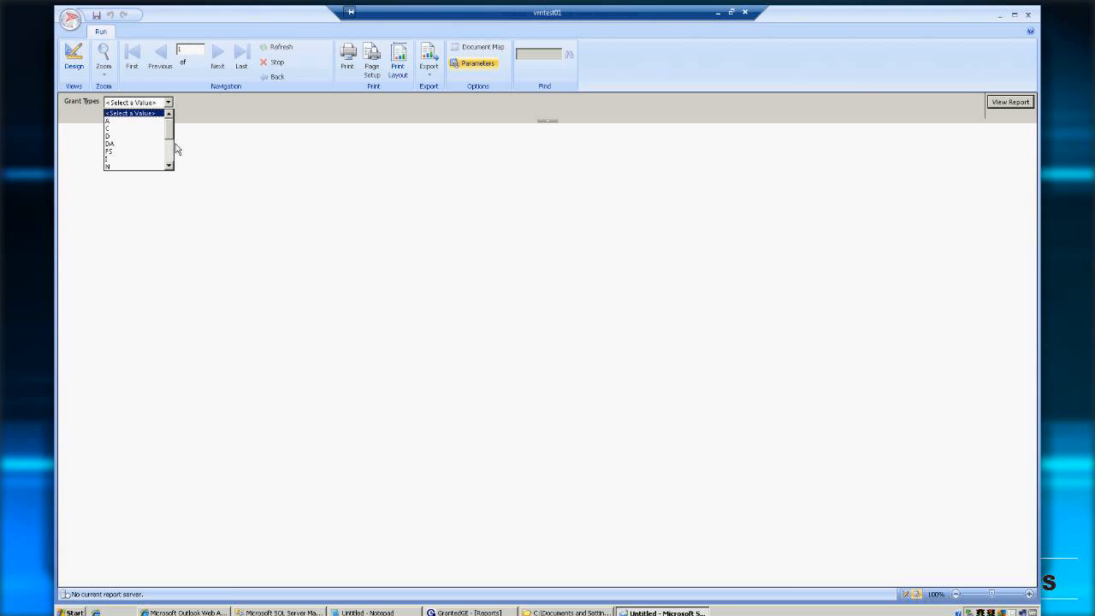
{"action": "scroll", "coordinate": [176, 157], "scroll_direction": "down", "scroll_amount": 3}
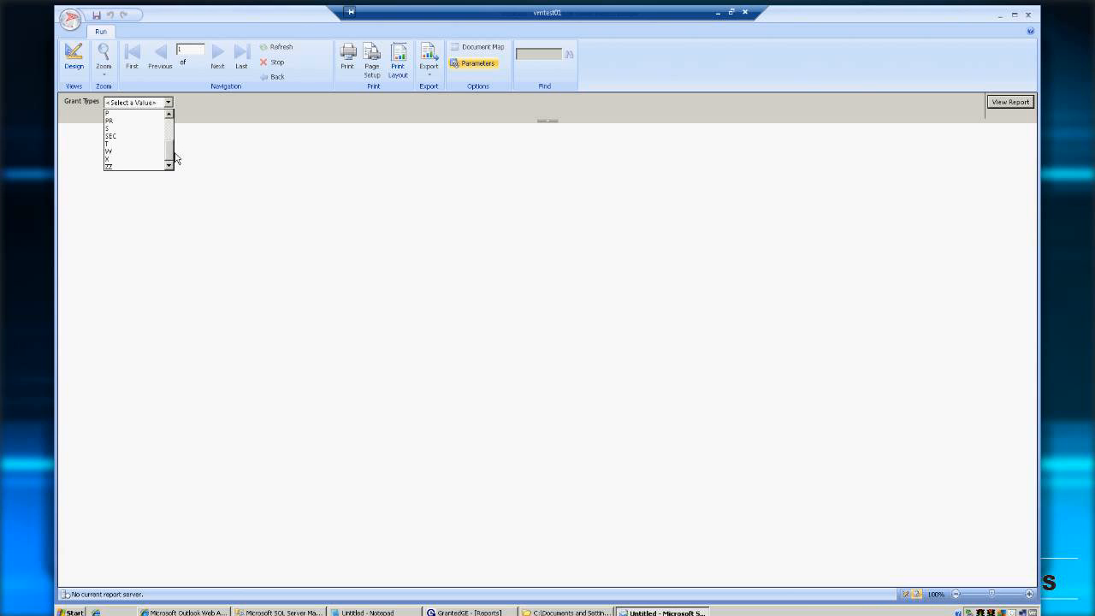
{"action": "scroll", "coordinate": [175, 149], "scroll_direction": "up", "scroll_amount": 3}
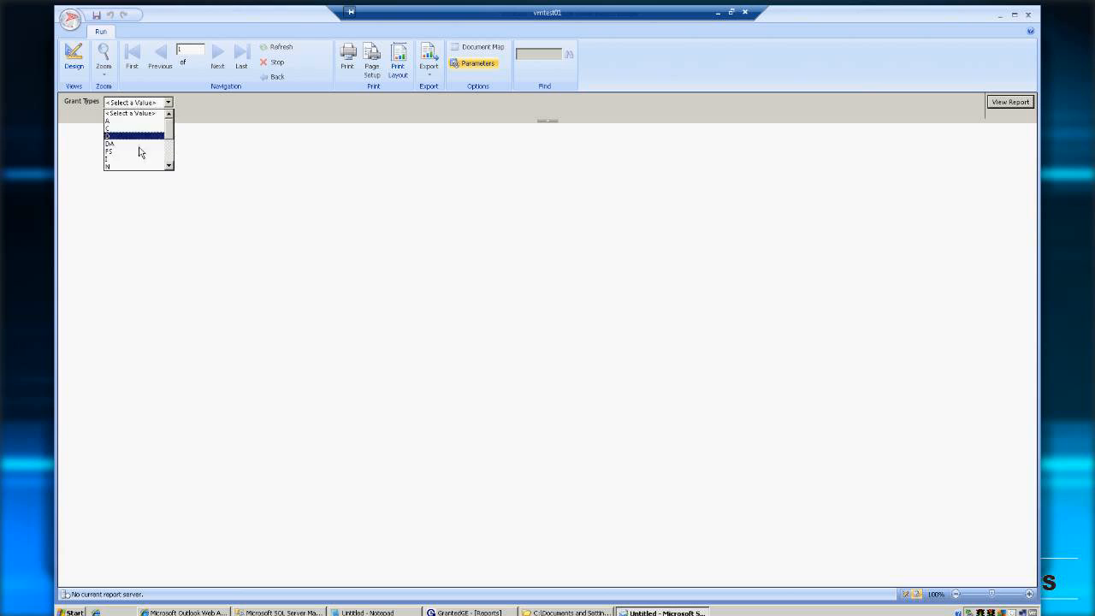
{"action": "left_click", "coordinate": [127, 147]}
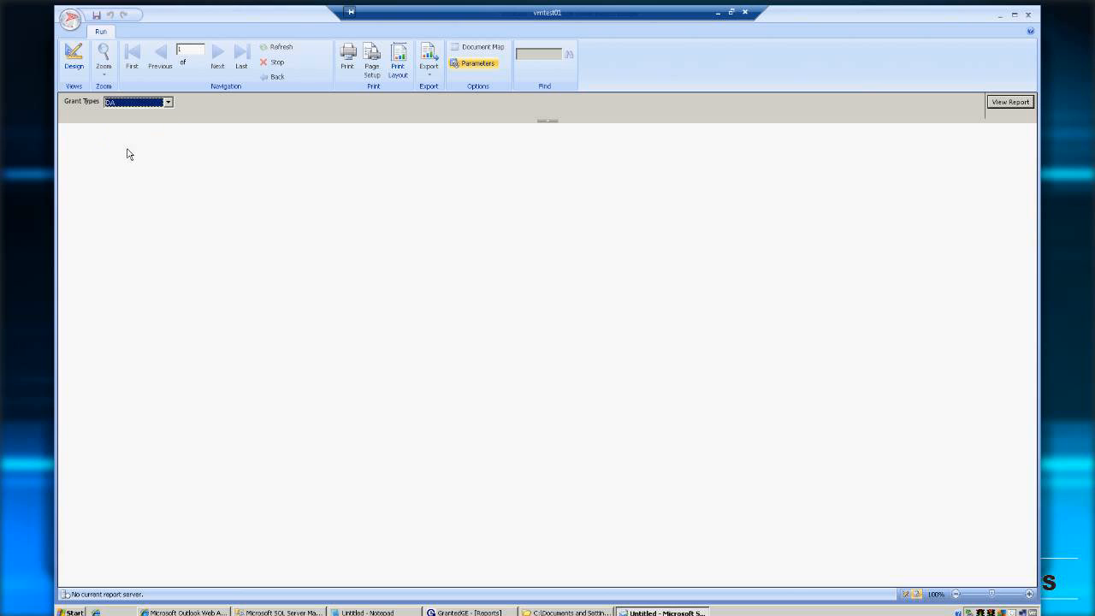
{"action": "left_click", "coordinate": [1015, 107]}
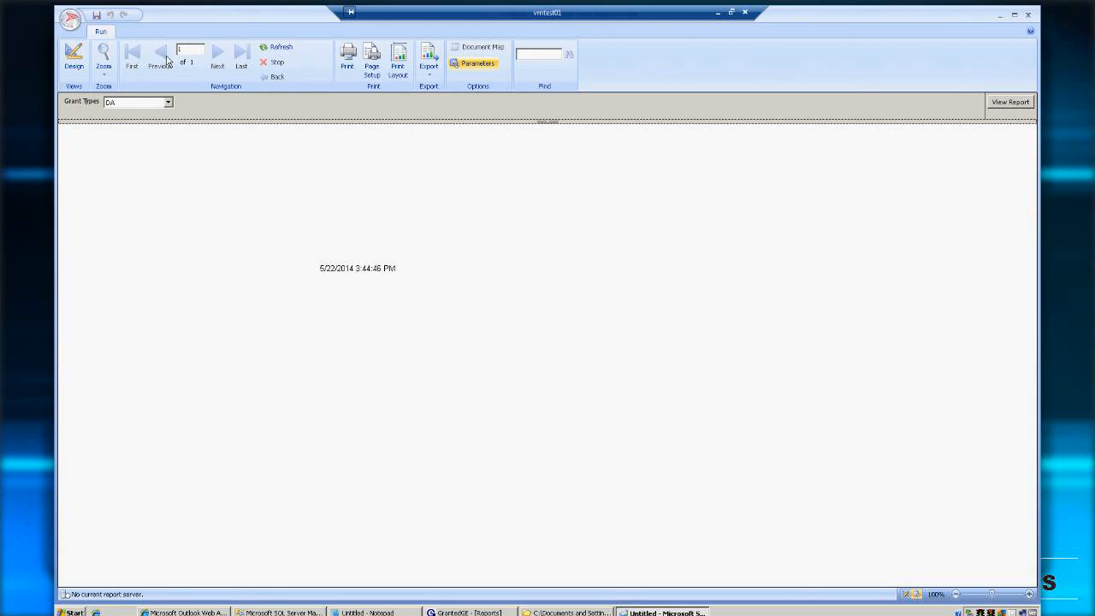
View the report again with Grant Types set to D
{"action": "left_click", "coordinate": [169, 102]}
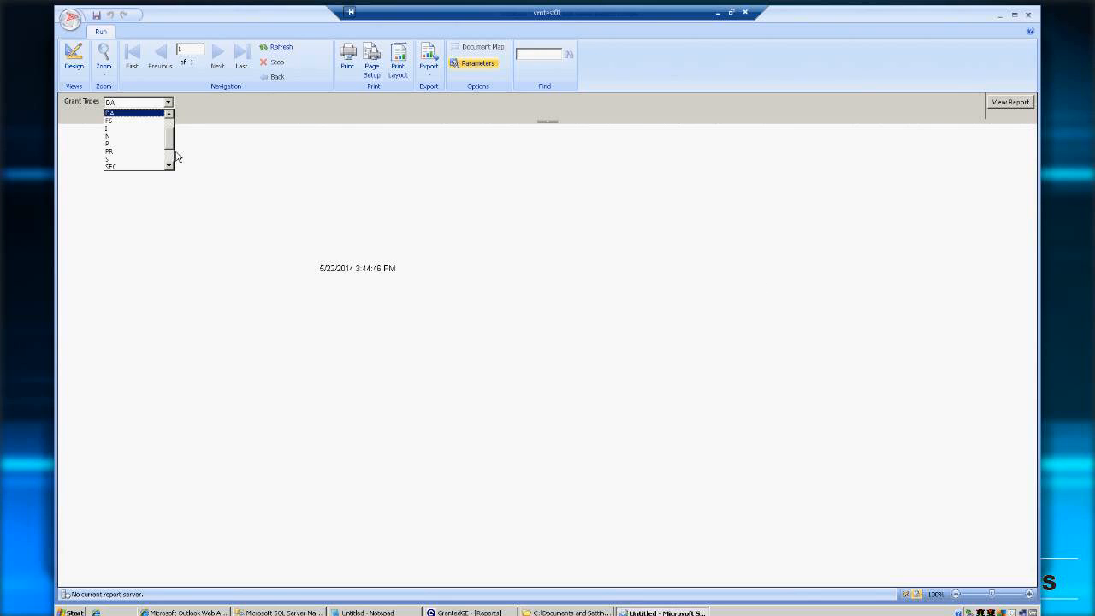
{"action": "scroll", "coordinate": [171, 146], "scroll_direction": "up", "scroll_amount": 1}
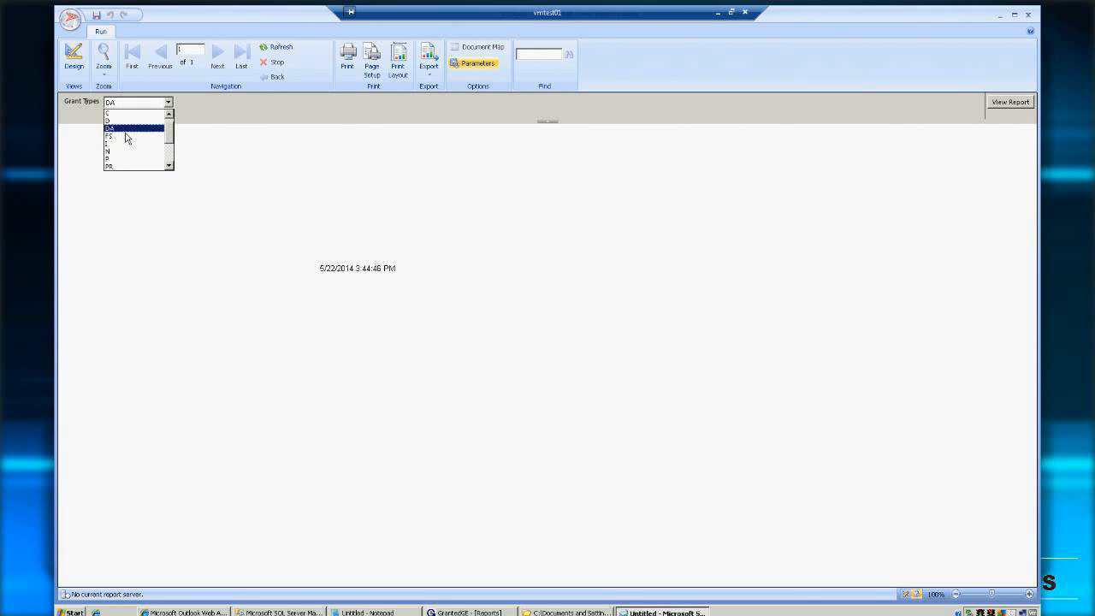
{"action": "left_click", "coordinate": [126, 120]}
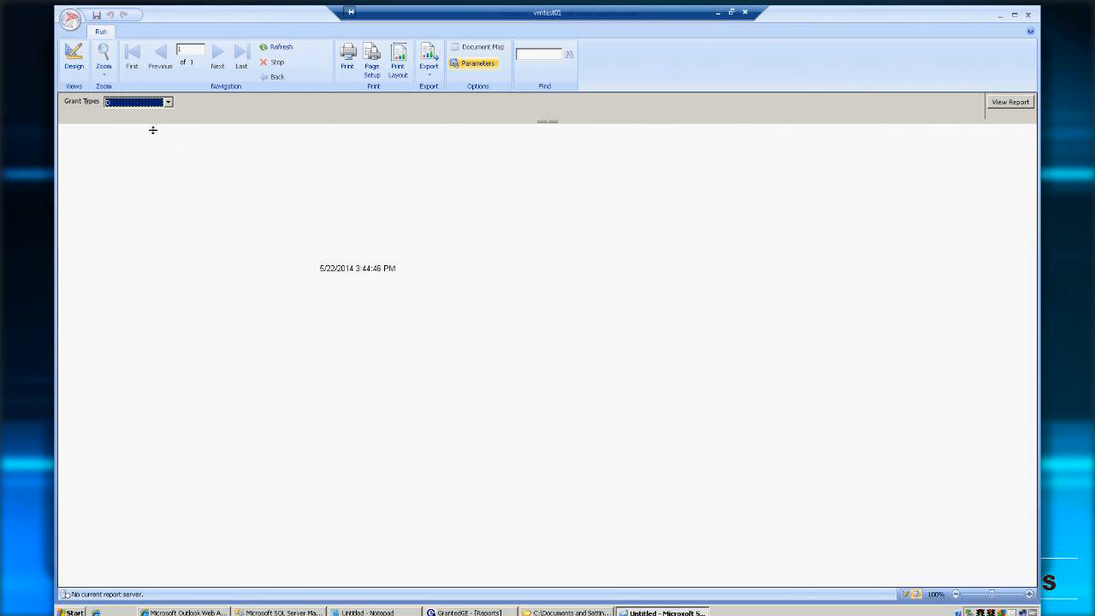
{"action": "left_click", "coordinate": [1015, 110]}
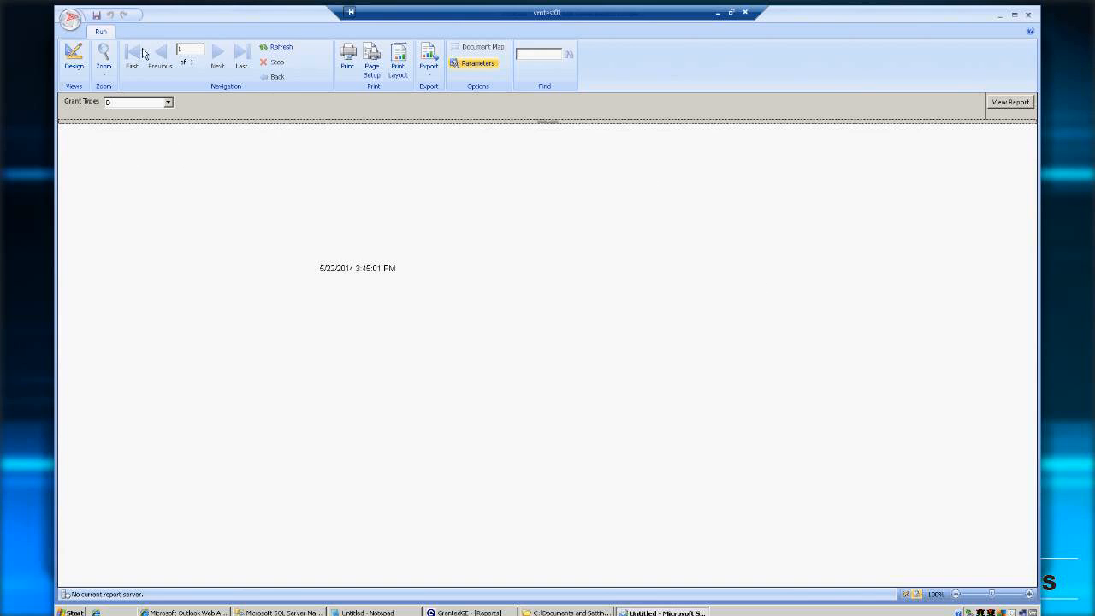
Return to the report design and allow multiple values for the GrantType parameter
{"action": "left_click", "coordinate": [75, 60]}
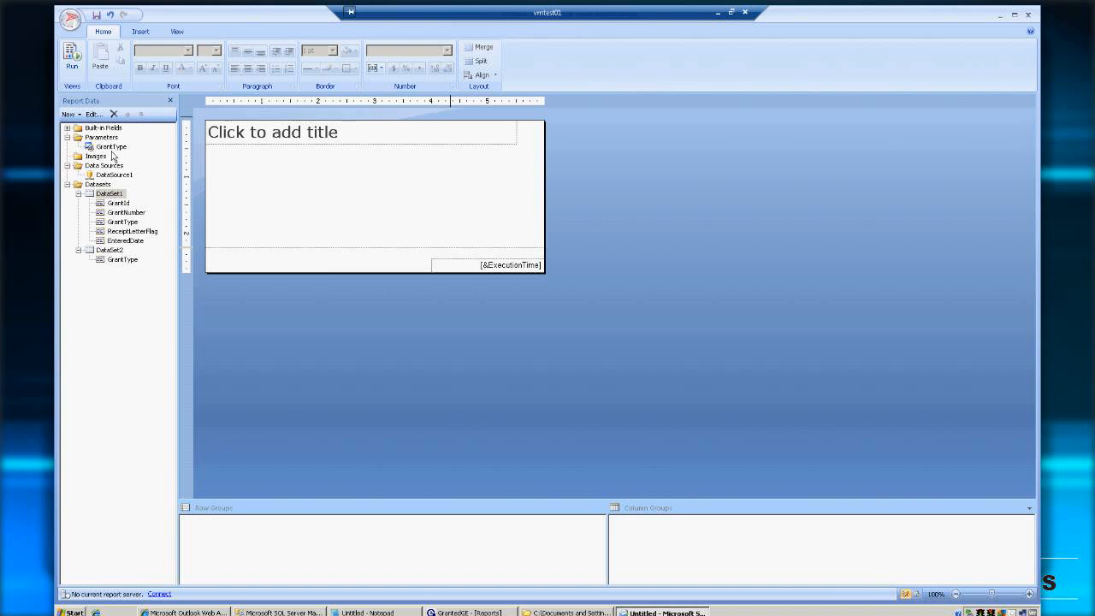
{"action": "right_click", "coordinate": [110, 147]}
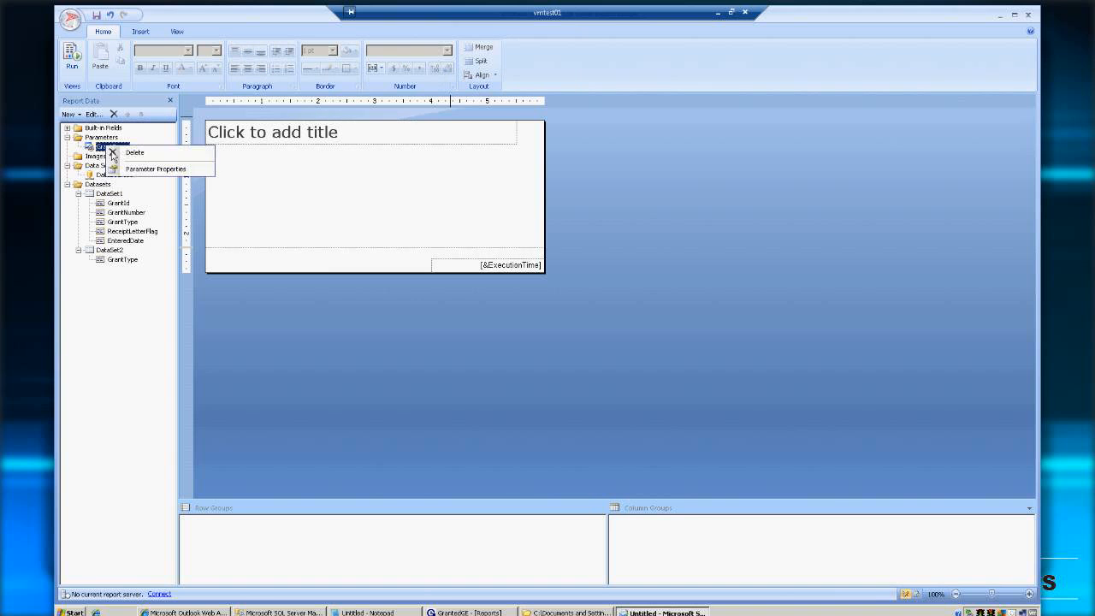
{"action": "left_click", "coordinate": [156, 169]}
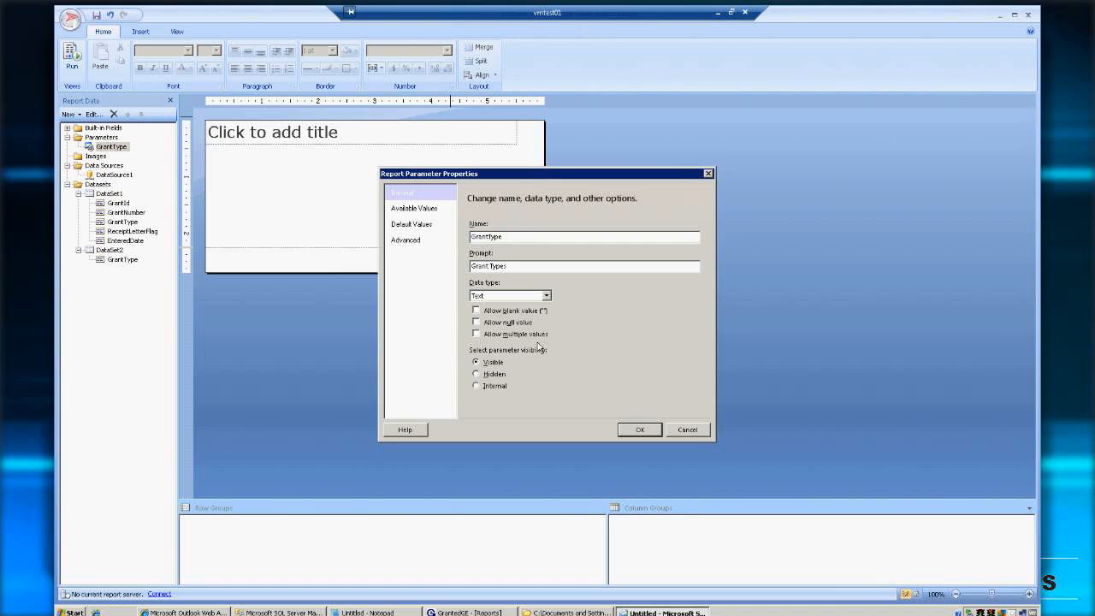
{"action": "left_click", "coordinate": [485, 341]}
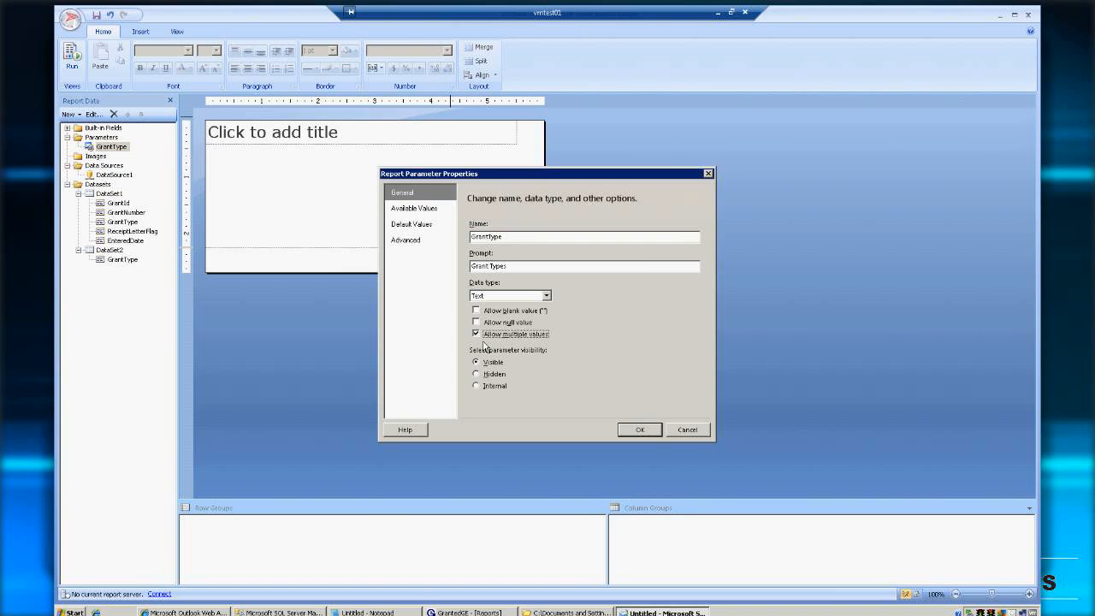
{"action": "left_click", "coordinate": [651, 434]}
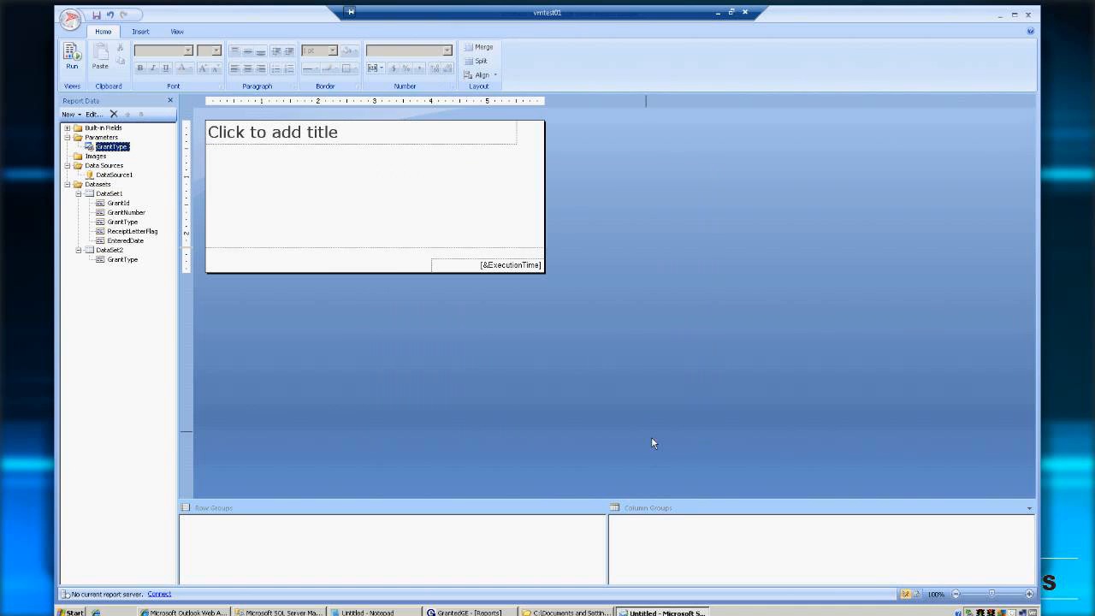
Run the report to try the multi-value Grant Types list by selecting all and clearing C, D and A, and return to the design
{"action": "left_click", "coordinate": [83, 71]}
{"action": "left_click", "coordinate": [201, 106]}
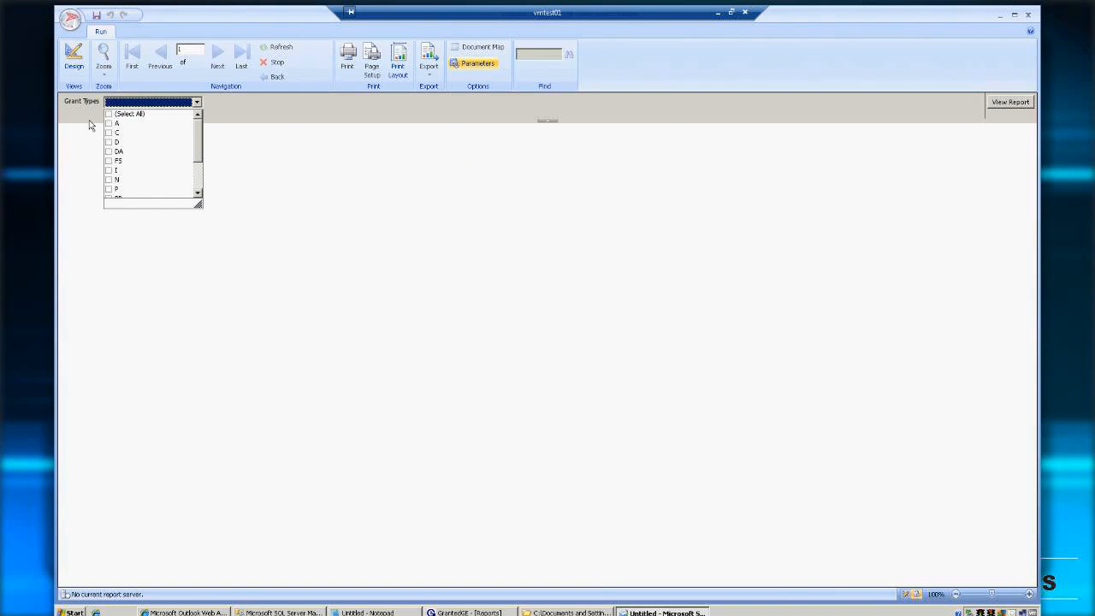
{"action": "left_click", "coordinate": [109, 114]}
{"action": "left_click", "coordinate": [108, 133]}
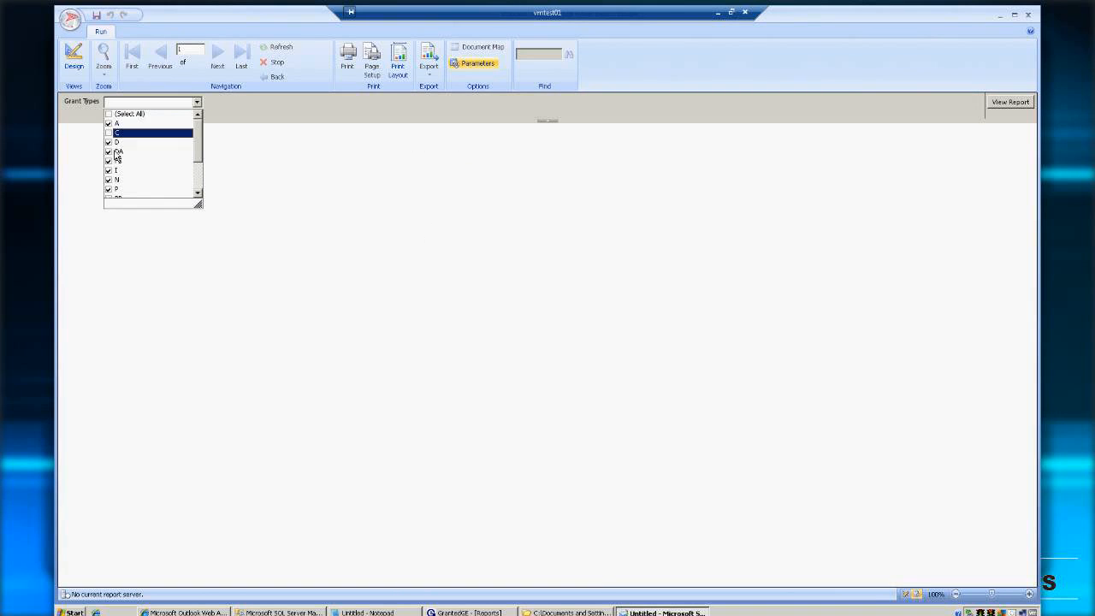
{"action": "left_click", "coordinate": [109, 142]}
{"action": "left_click", "coordinate": [114, 126]}
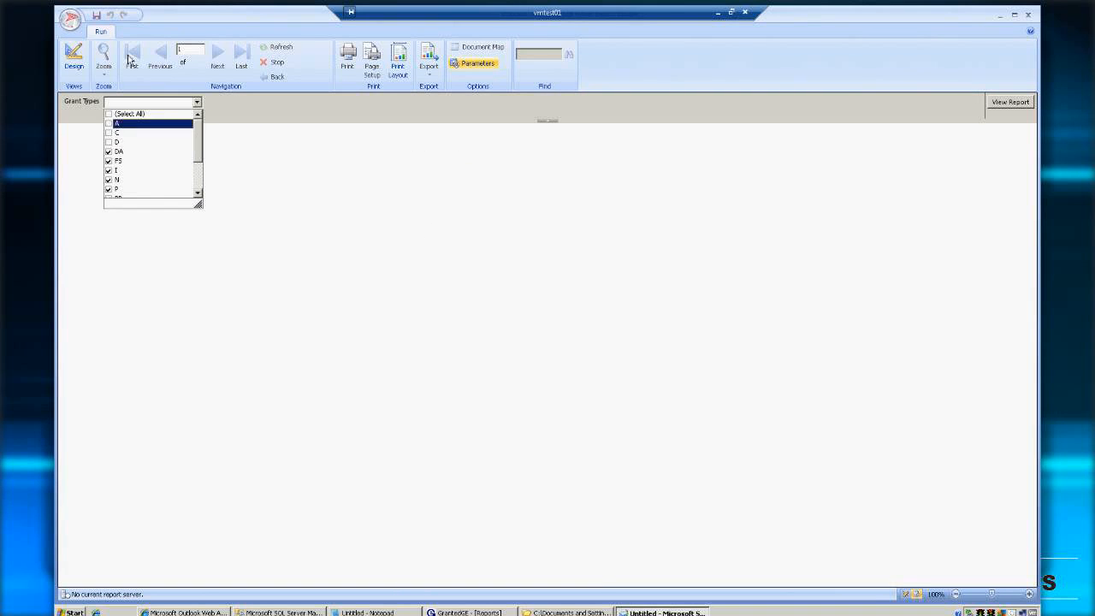
{"action": "left_click", "coordinate": [86, 66]}
{"action": "left_click", "coordinate": [86, 70]}
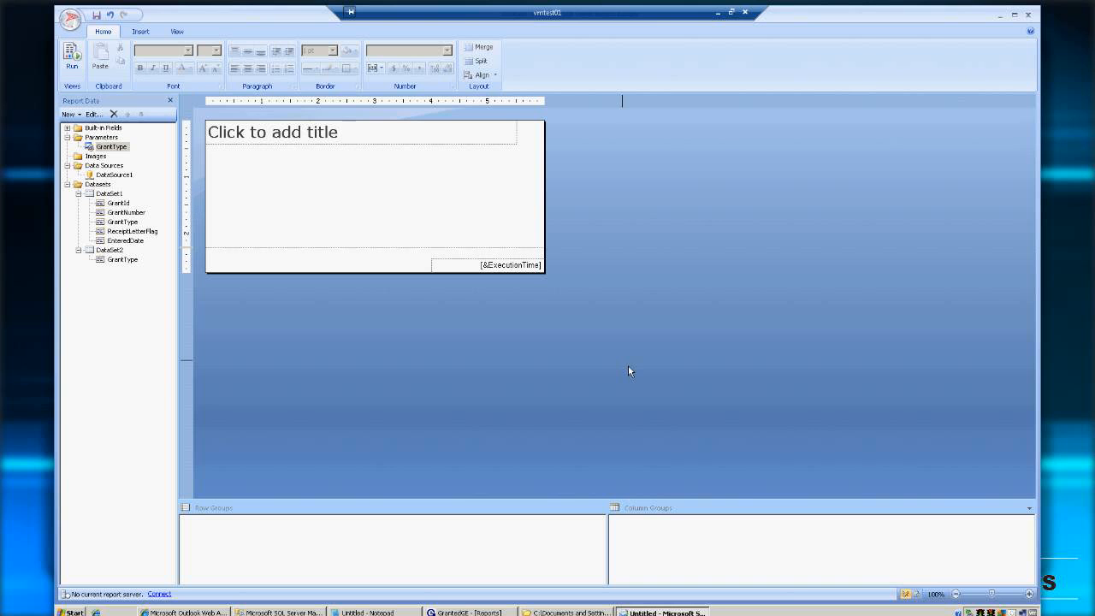
Switch to the AnyMeeting window in the browser and read through the attendees' chat questions
{"action": "left_click", "coordinate": [723, 12]}
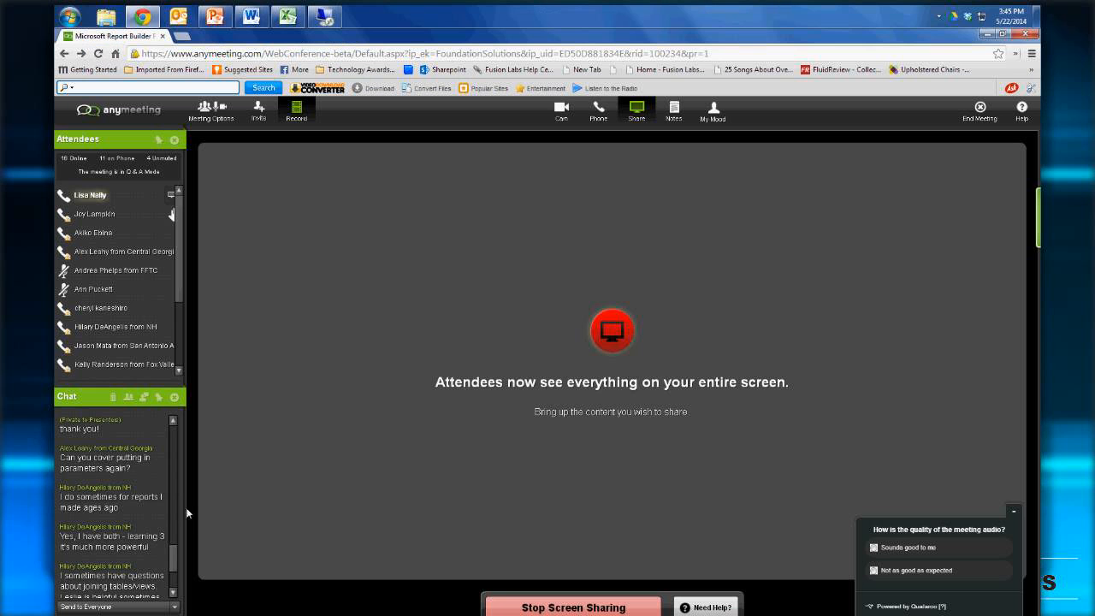
{"action": "scroll", "coordinate": [176, 524], "scroll_direction": "up", "scroll_amount": 3}
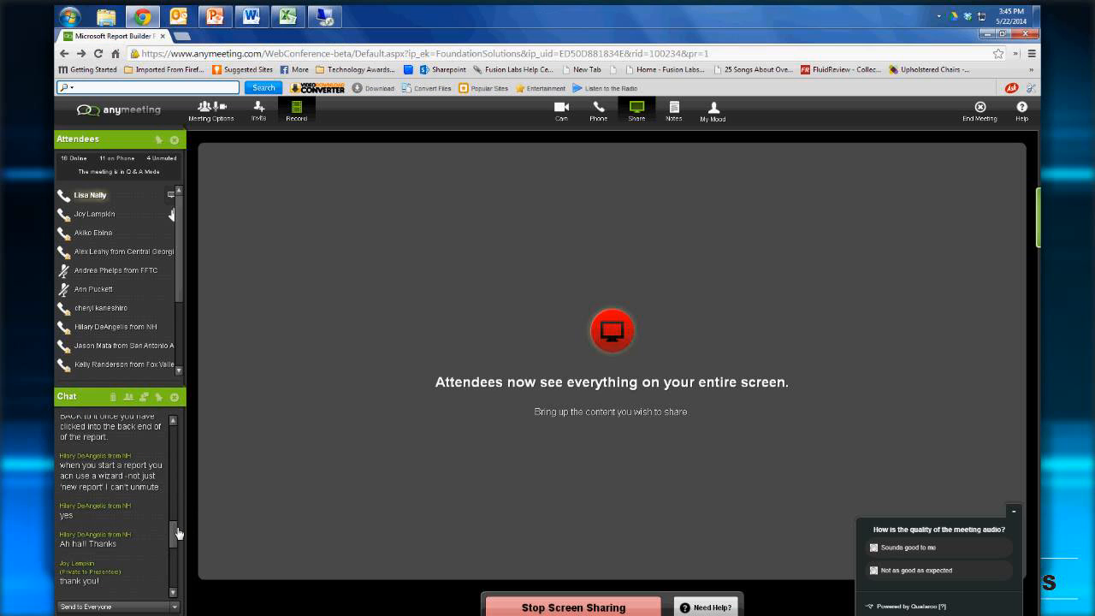
{"action": "scroll", "coordinate": [177, 533], "scroll_direction": "up", "scroll_amount": 2}
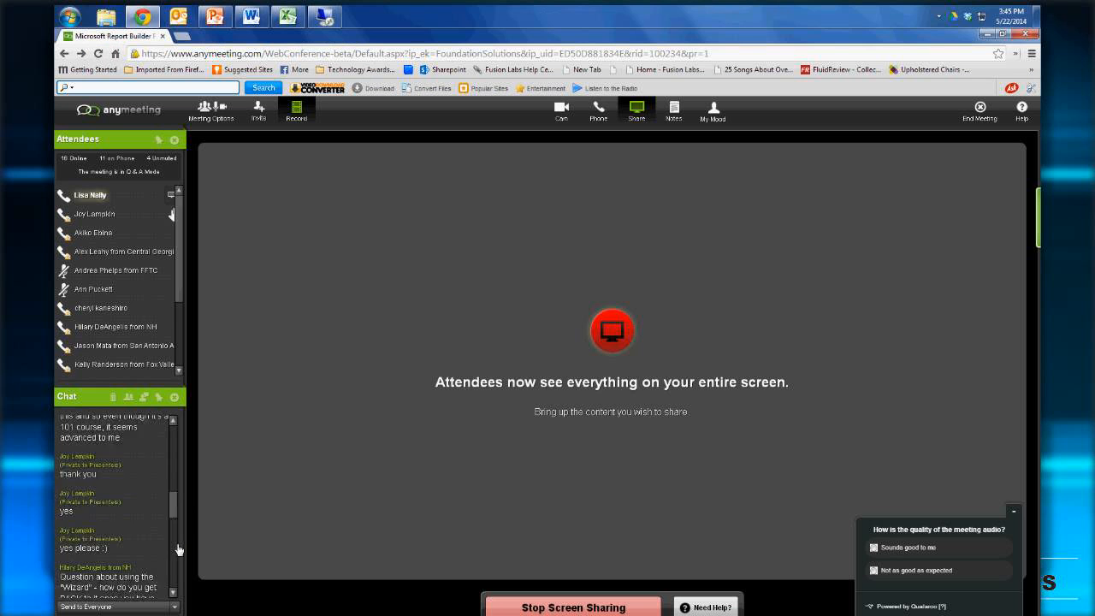
{"action": "scroll", "coordinate": [177, 528], "scroll_direction": "down", "scroll_amount": 1}
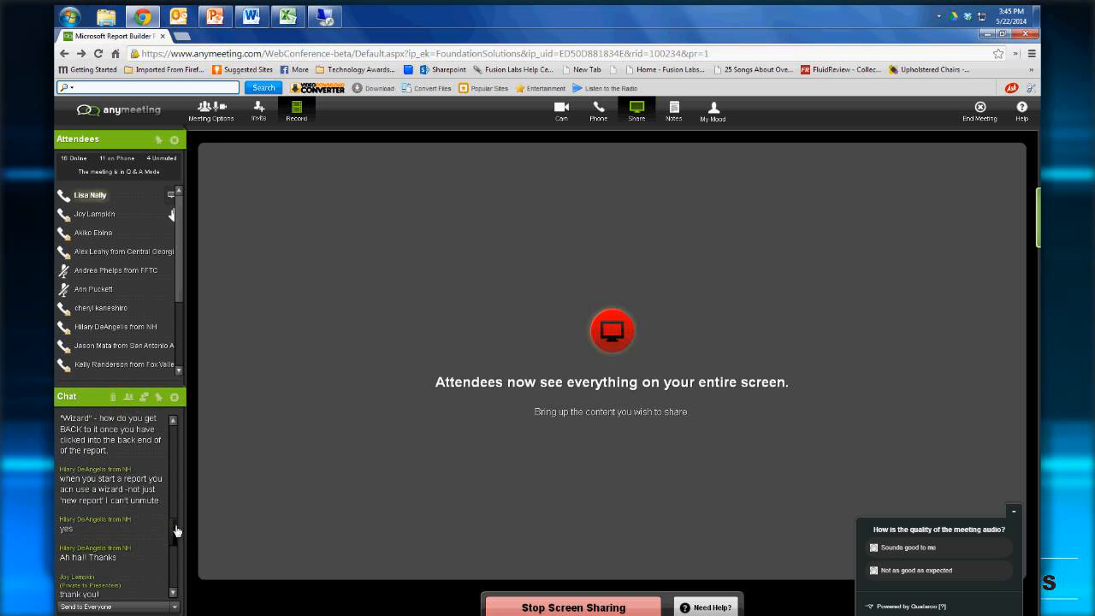
{"action": "left_click_drag", "start_coordinate": [177, 531], "coordinate": [174, 578]}
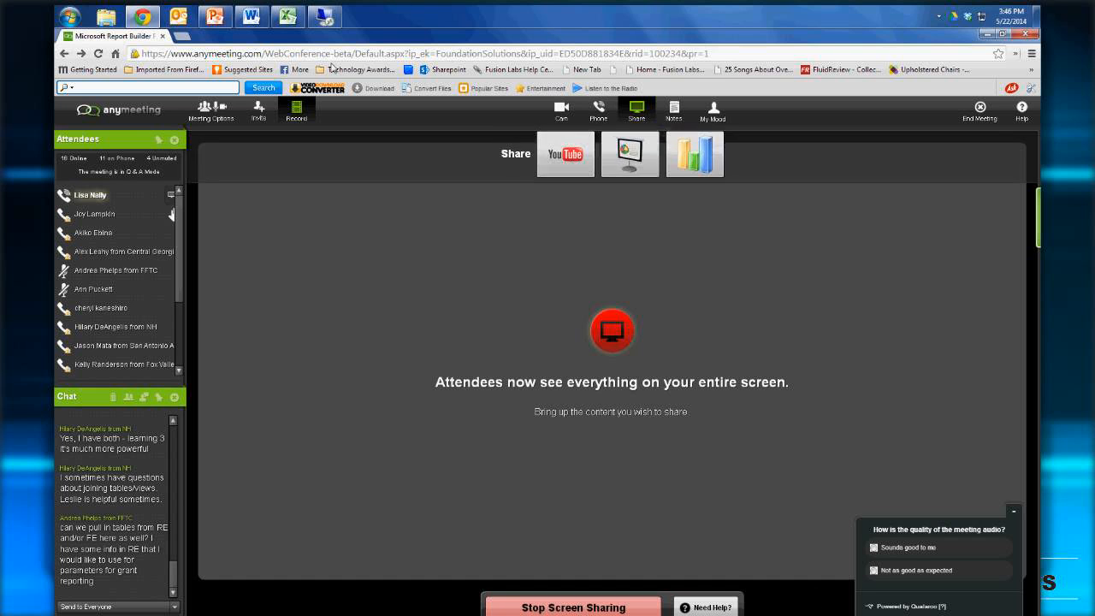
Switch back to Report Builder and start building a new embedded SQL Server data source connection to the server VMTEST01
{"action": "left_click", "coordinate": [339, 23]}
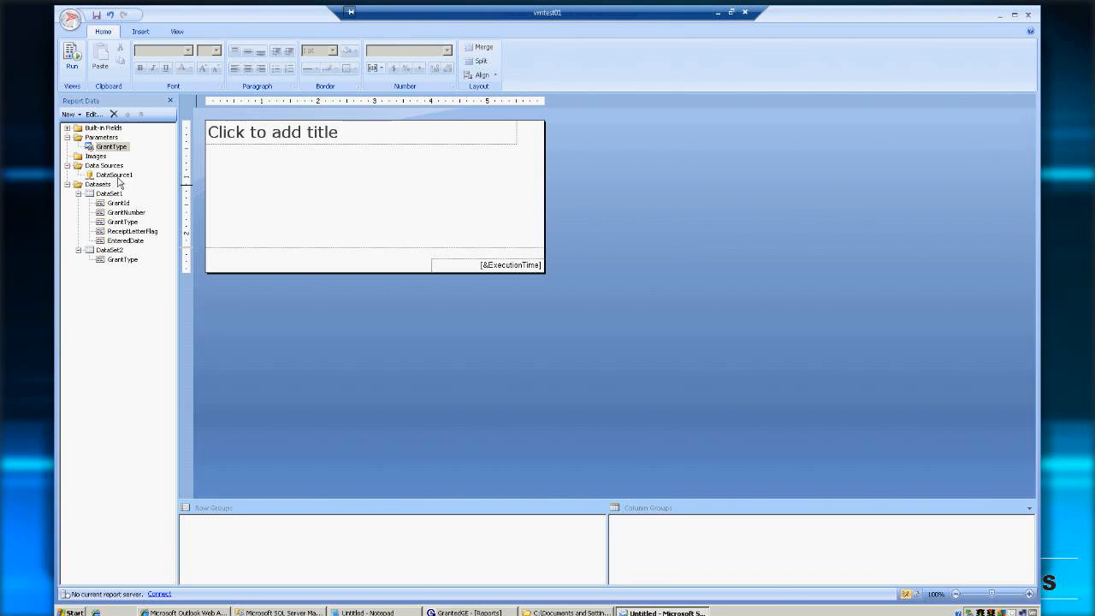
{"action": "right_click", "coordinate": [116, 167]}
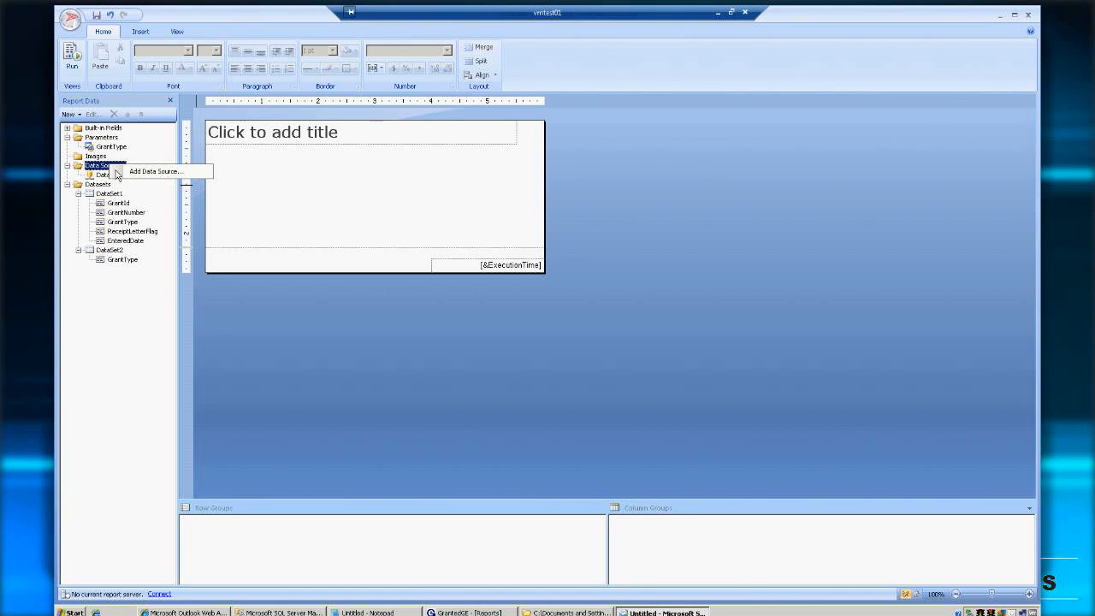
{"action": "left_click", "coordinate": [155, 171]}
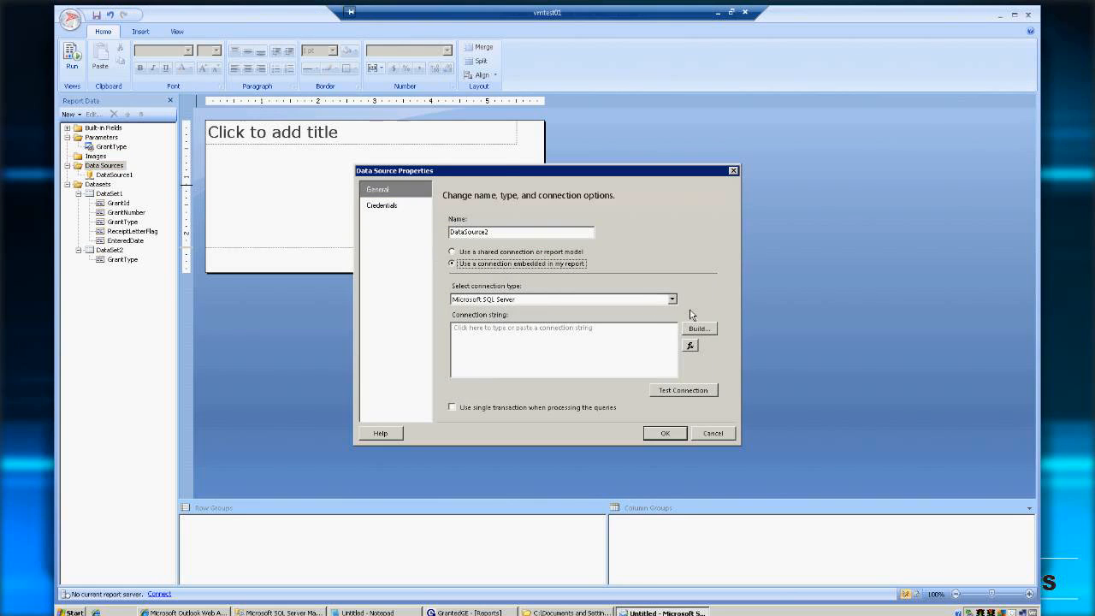
{"action": "left_click", "coordinate": [700, 329]}
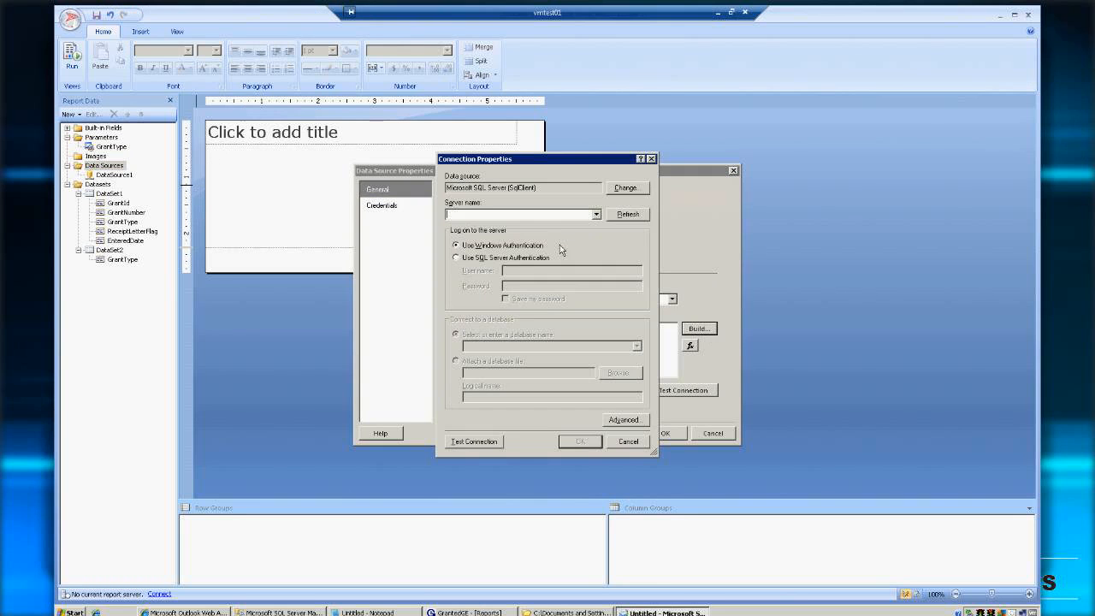
{"action": "left_click", "coordinate": [640, 216]}
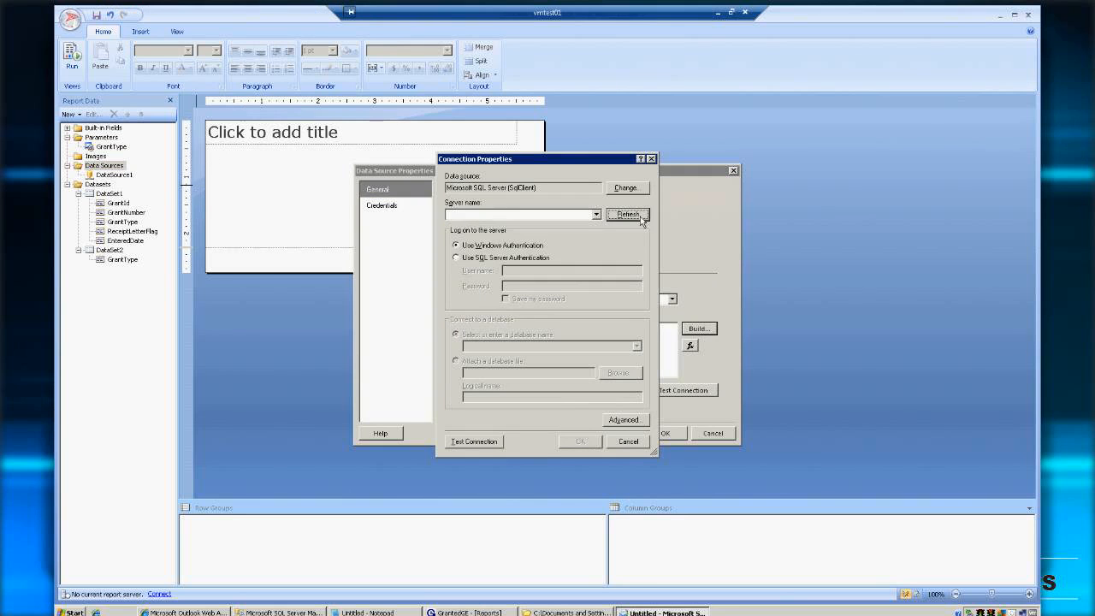
{"action": "left_click_drag", "start_coordinate": [600, 239], "coordinate": [599, 276]}
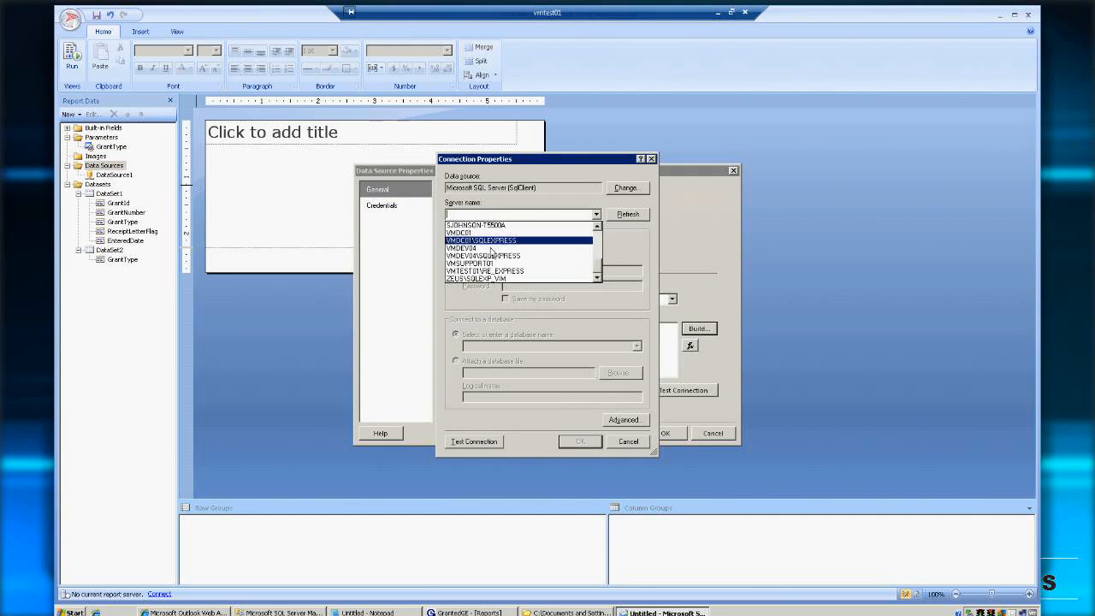
{"action": "left_click", "coordinate": [488, 275]}
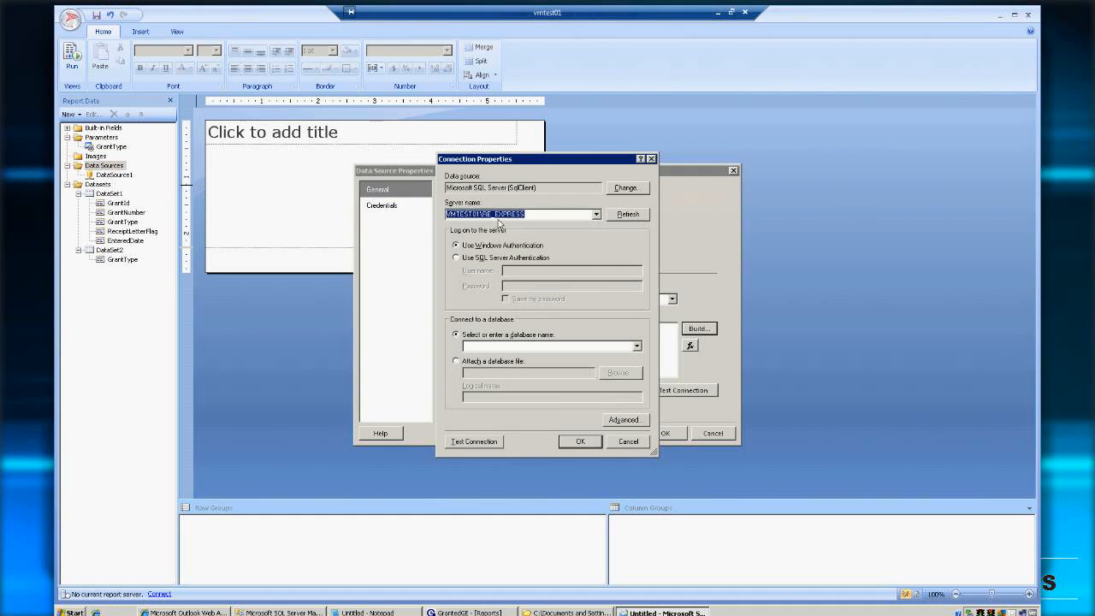
{"action": "left_click_drag", "start_coordinate": [482, 215], "coordinate": [557, 217]}
{"action": "key", "text": "Delete"}
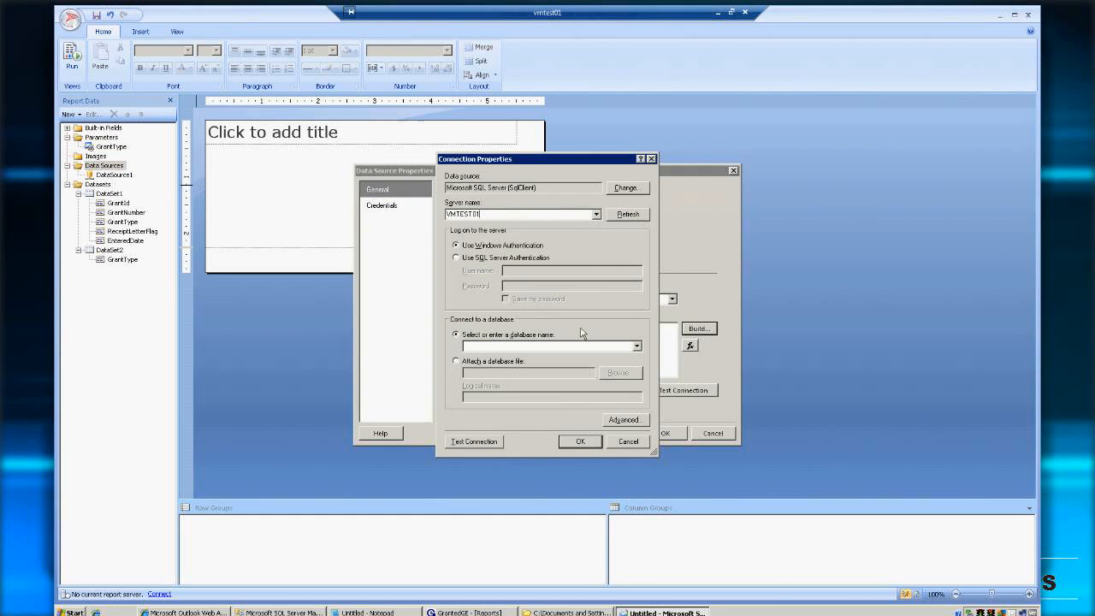
Connect the new data source to the RE7 database, test the connection and save the data source
{"action": "left_click", "coordinate": [637, 345]}
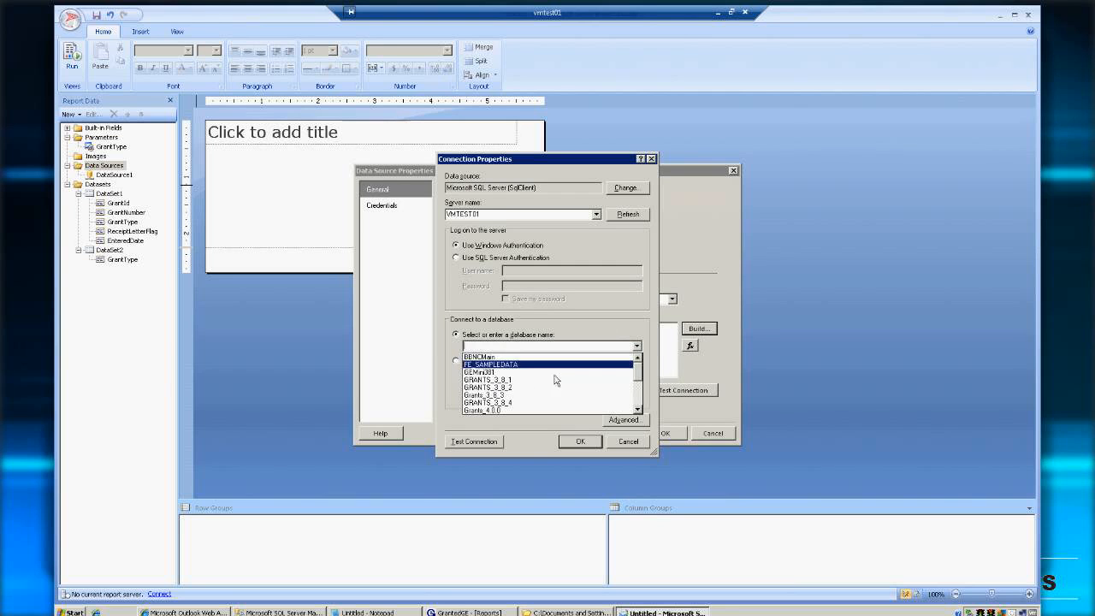
{"action": "left_click_drag", "start_coordinate": [644, 378], "coordinate": [645, 407]}
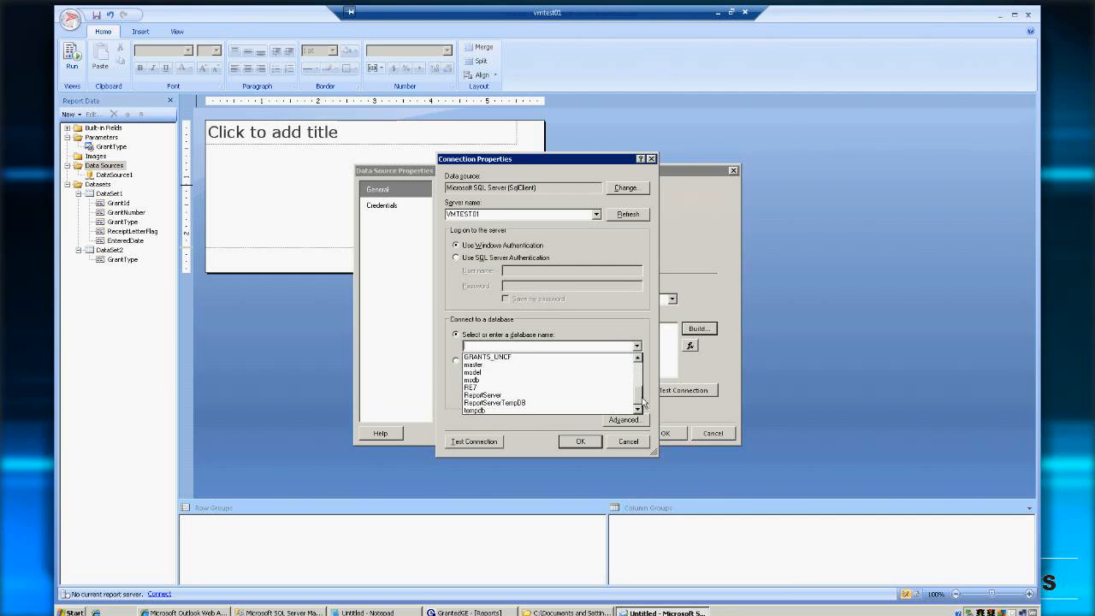
{"action": "left_click", "coordinate": [477, 386]}
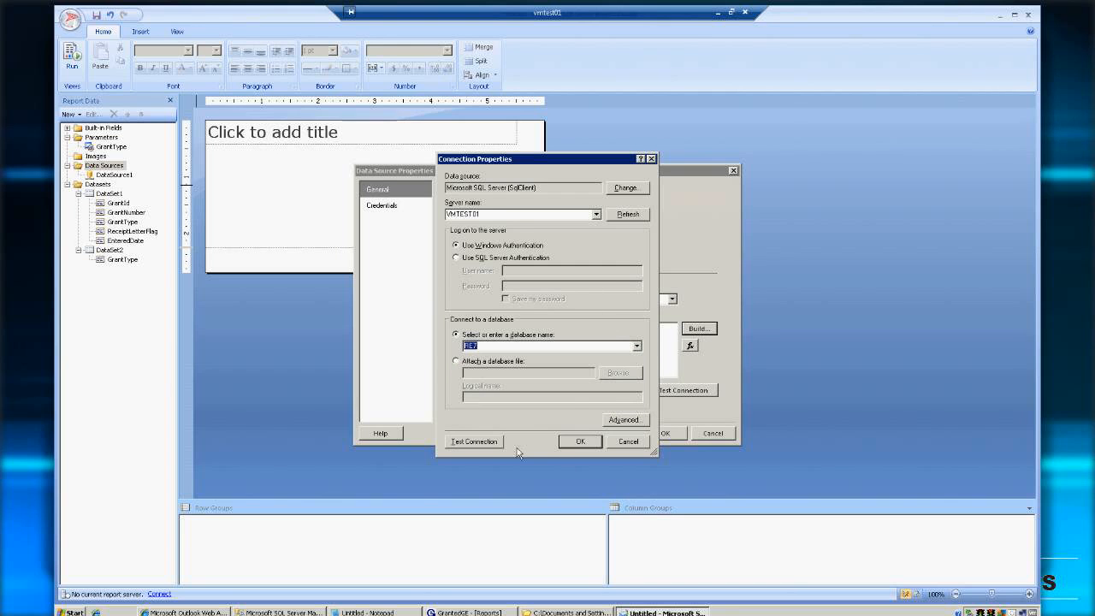
{"action": "left_click", "coordinate": [488, 446]}
{"action": "left_click", "coordinate": [557, 346]}
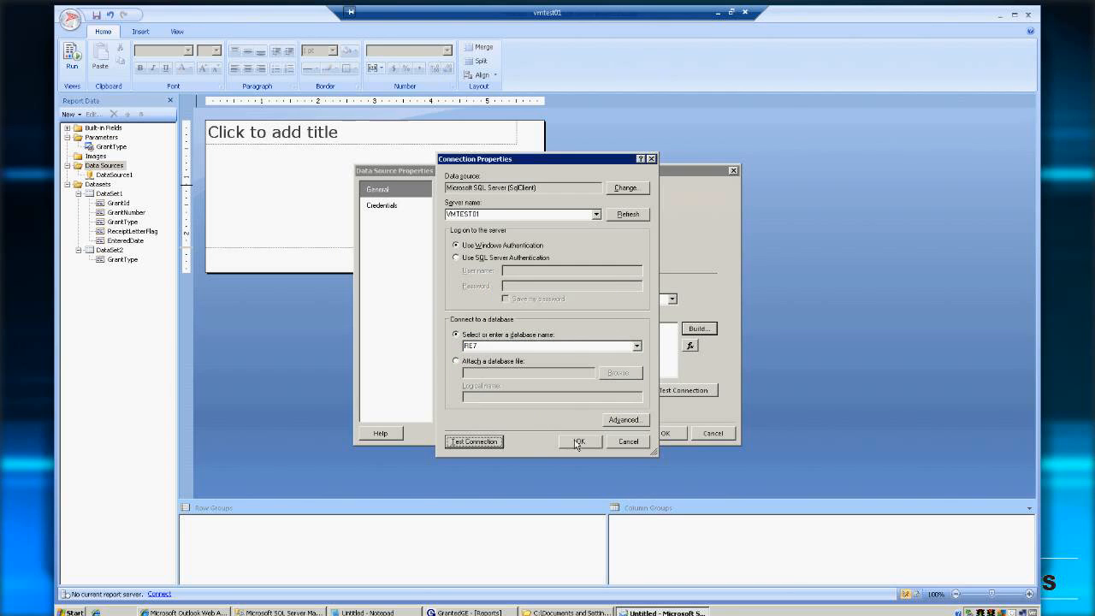
{"action": "left_click", "coordinate": [578, 441]}
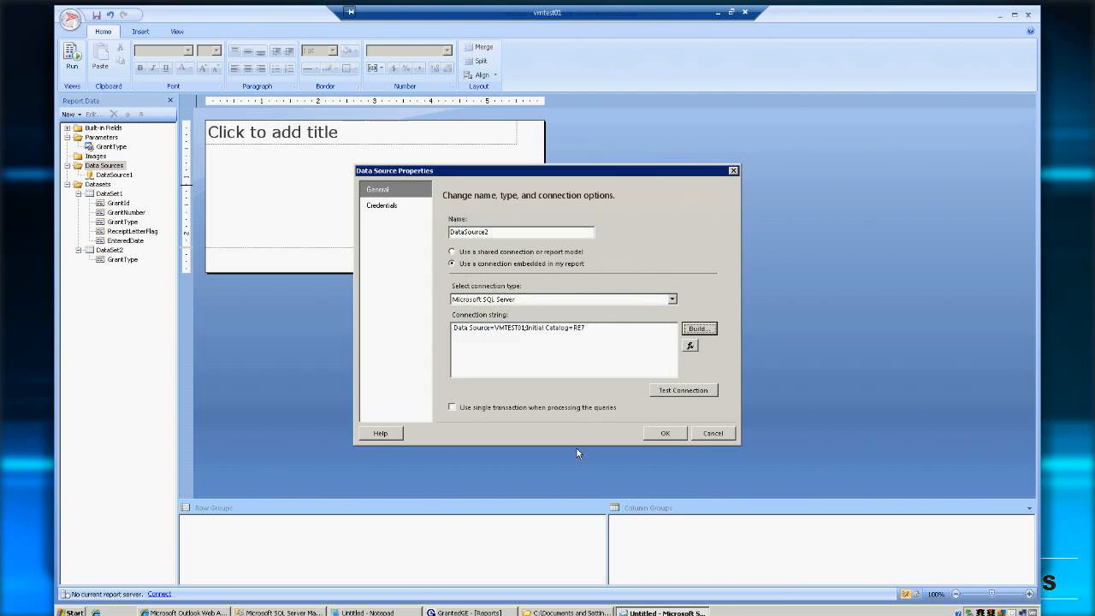
{"action": "left_click", "coordinate": [665, 433]}
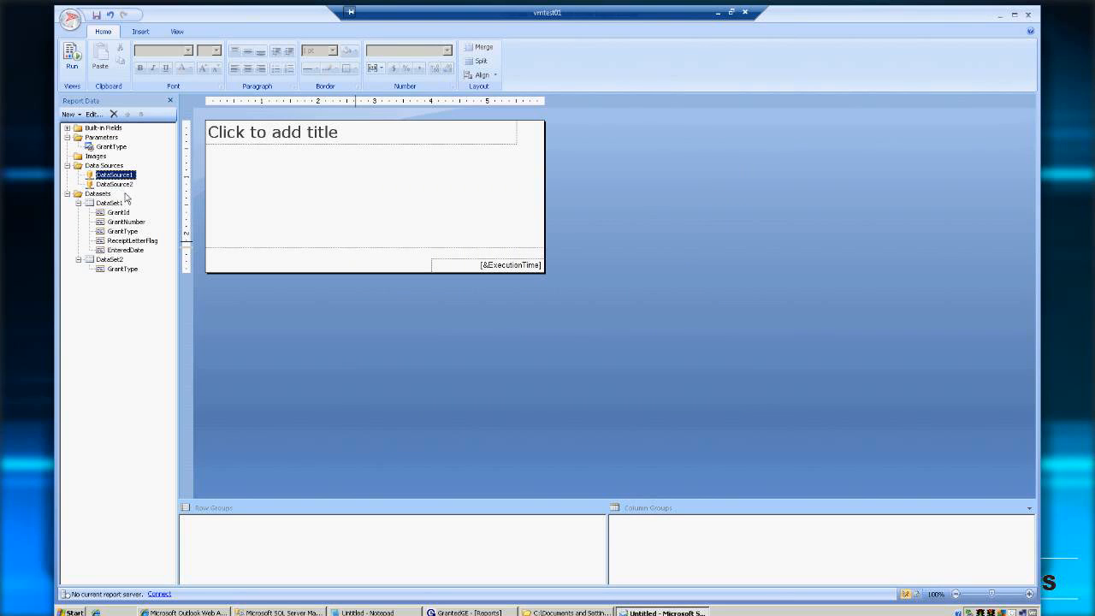
Start a new dataset embedded in the report and base it on DataSource2
{"action": "key", "text": "Down"}
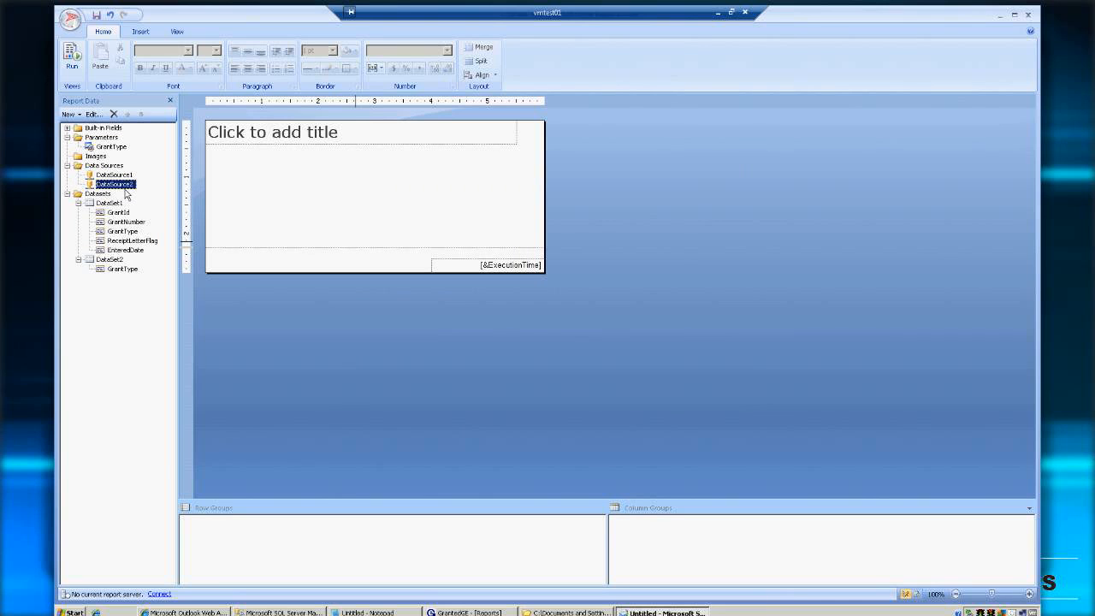
{"action": "key", "text": "Delete"}
{"action": "right_click", "coordinate": [108, 204]}
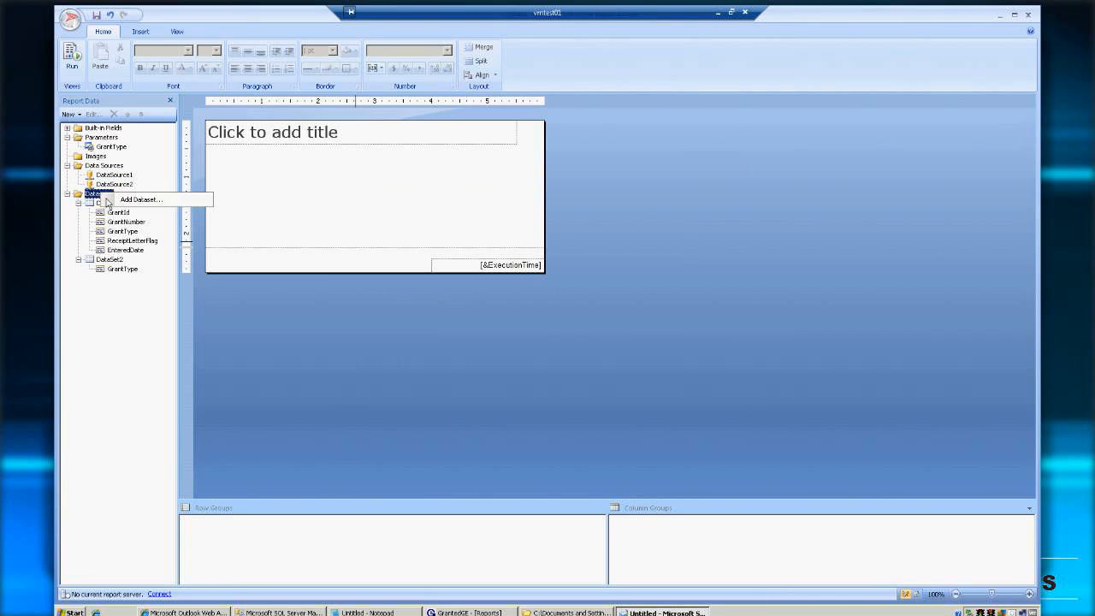
{"action": "left_click", "coordinate": [161, 203]}
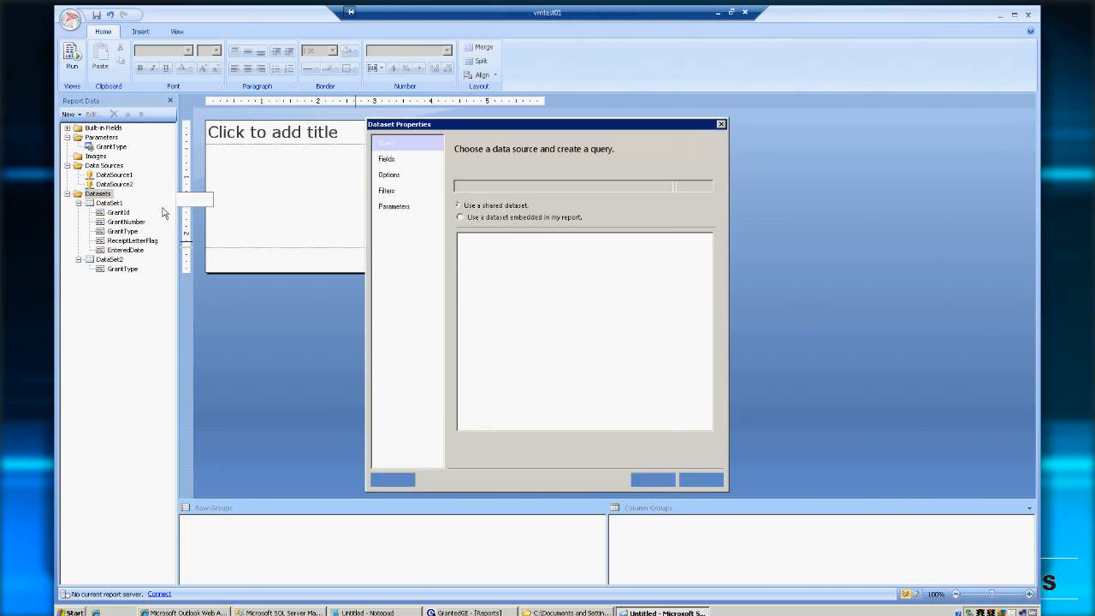
{"action": "left_click", "coordinate": [484, 216]}
{"action": "left_click", "coordinate": [611, 253]}
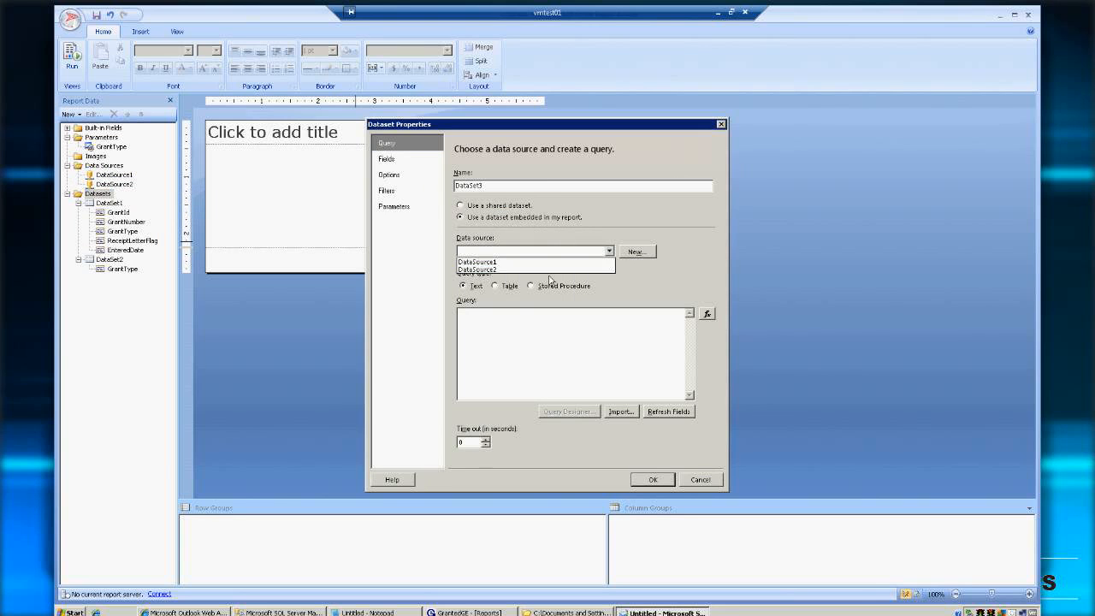
{"action": "left_click", "coordinate": [510, 269]}
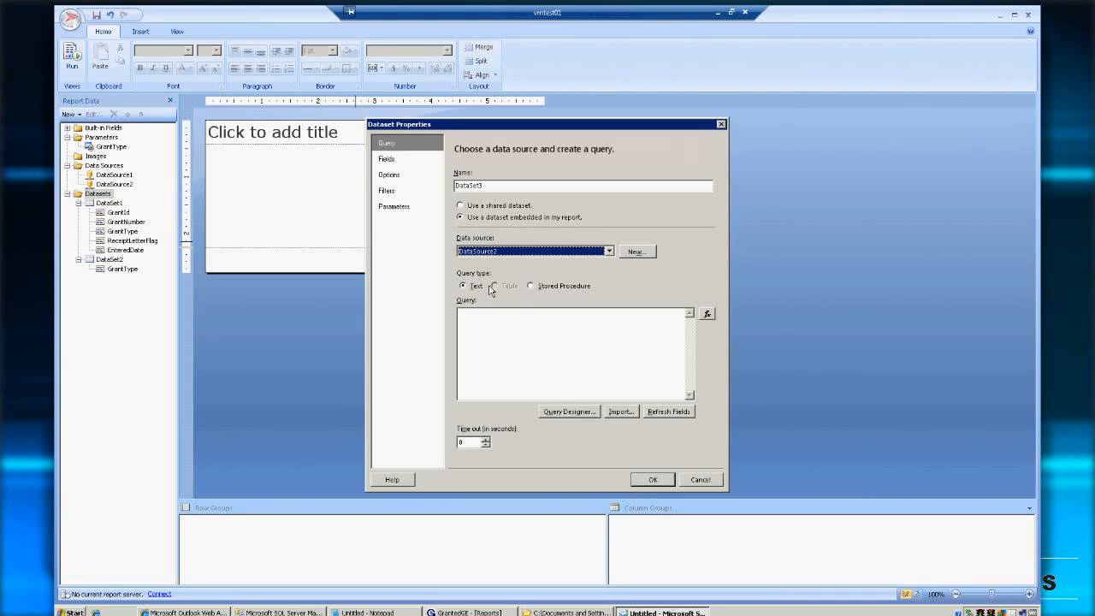
Browse the dbo tables and the fields of BatchTributeAcknowledgee in the Query Designer, cancel it, and save the dataset without a query
{"action": "left_click", "coordinate": [586, 413]}
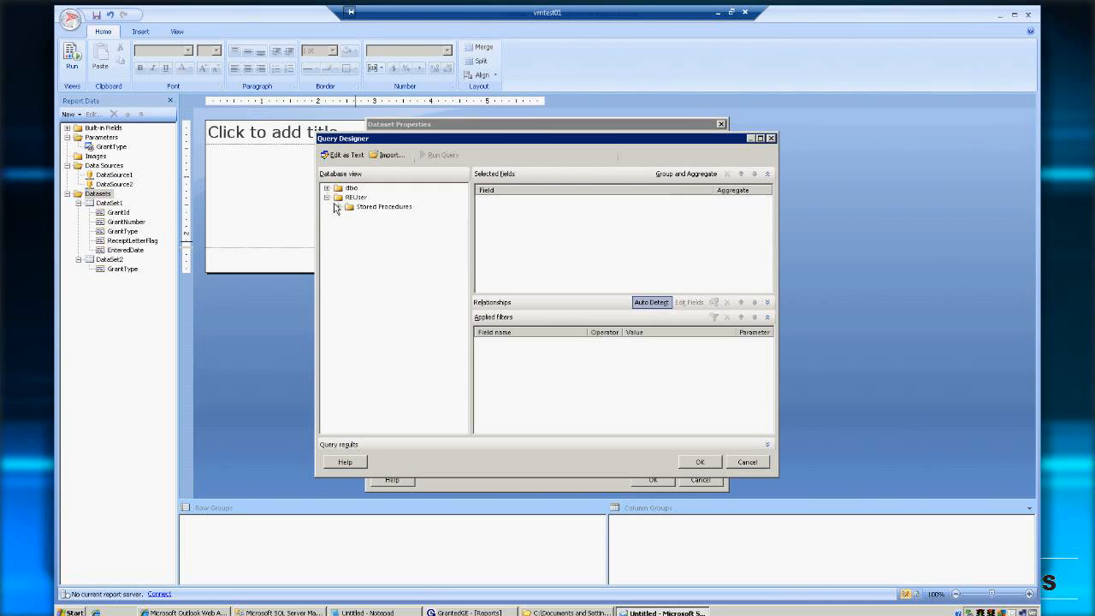
{"action": "left_click", "coordinate": [337, 197]}
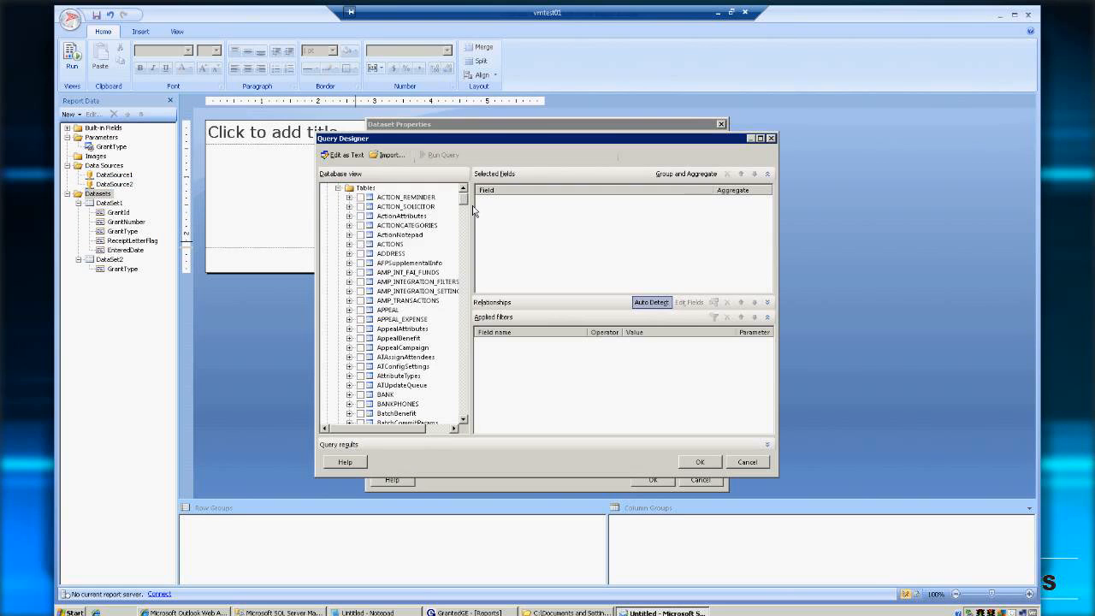
{"action": "left_click_drag", "start_coordinate": [467, 209], "coordinate": [468, 234]}
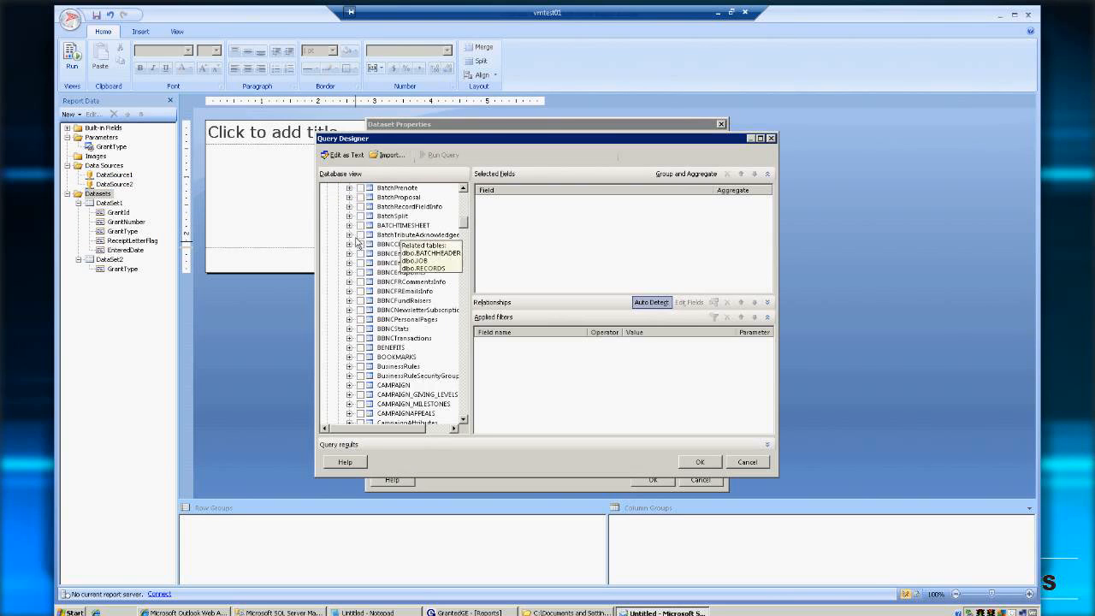
{"action": "left_click", "coordinate": [350, 234]}
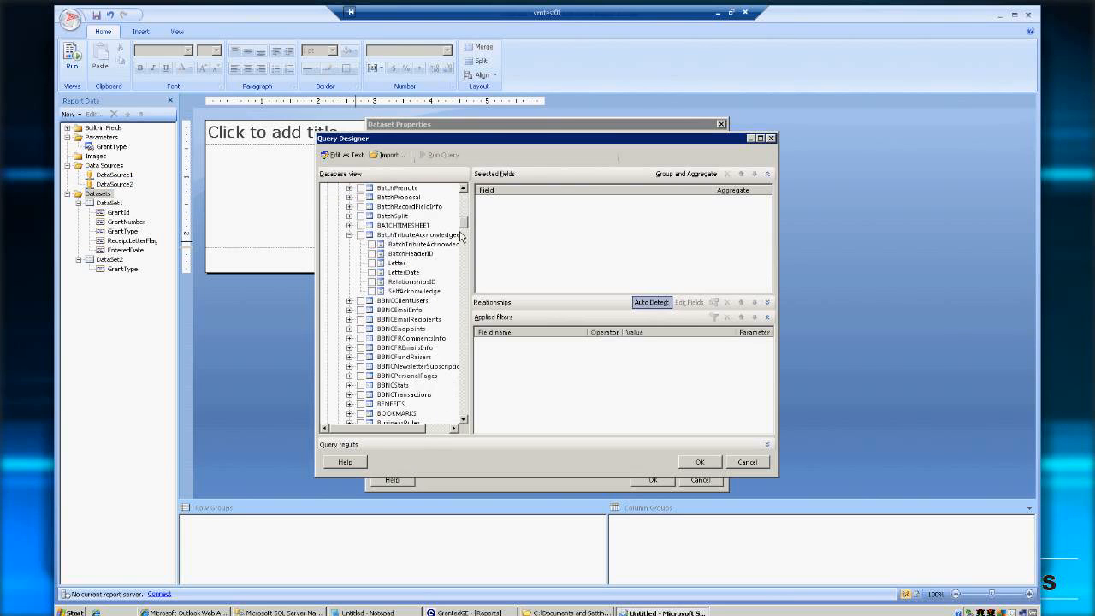
{"action": "left_click", "coordinate": [350, 235]}
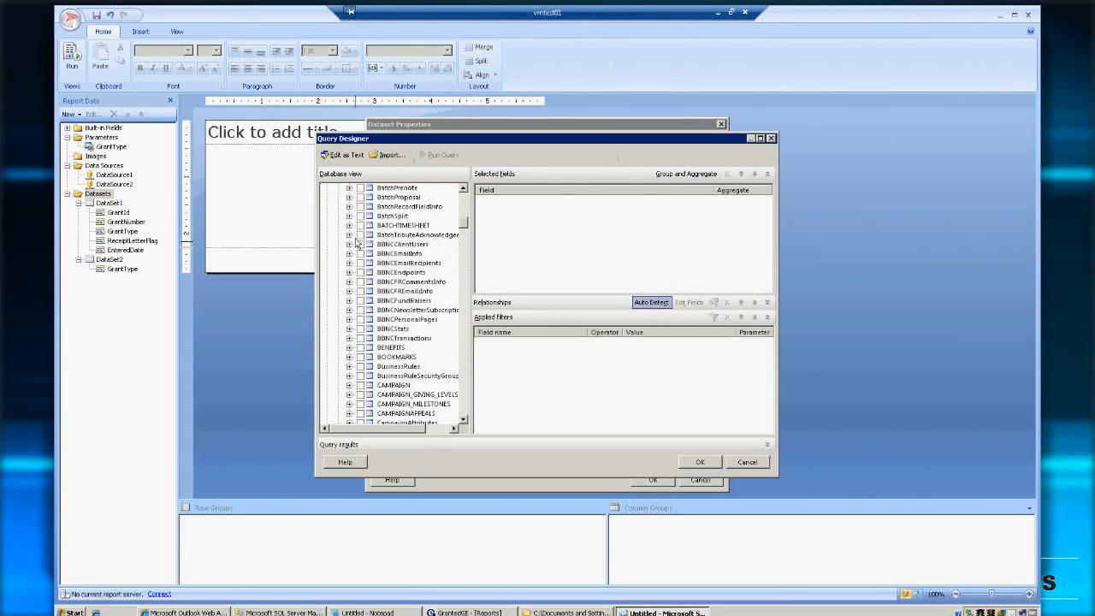
{"action": "left_click", "coordinate": [747, 463]}
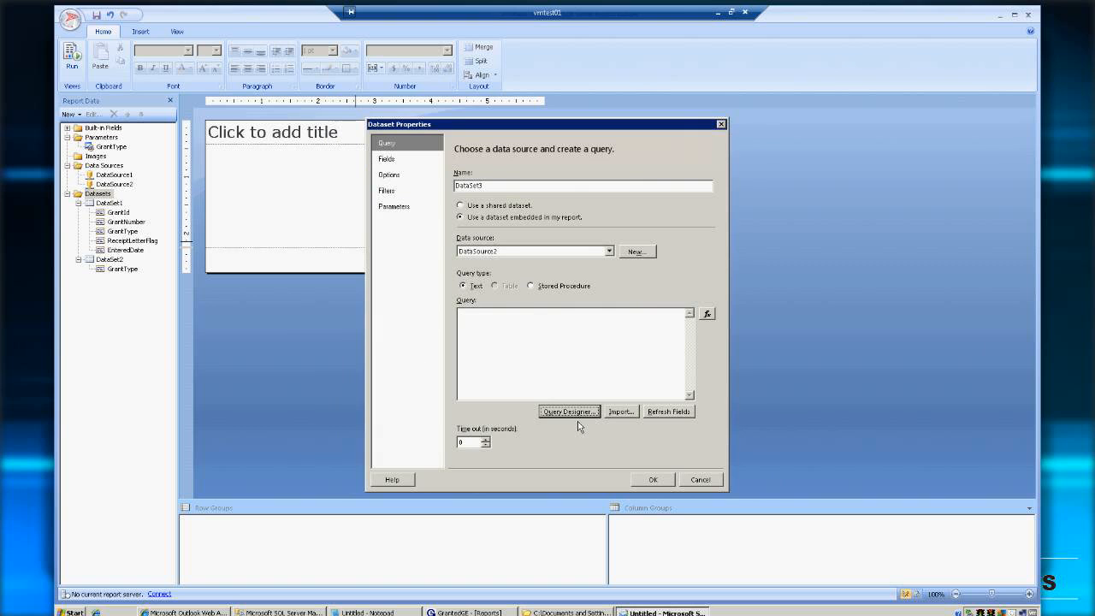
{"action": "left_click", "coordinate": [654, 480]}
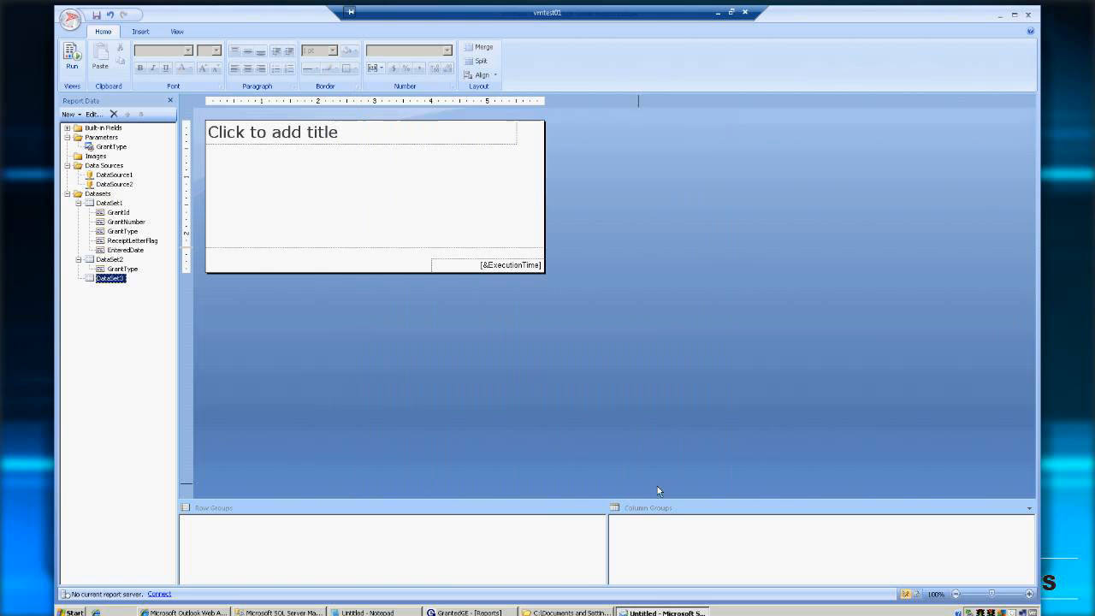
Insert a blank three-column table about 3 inches wide in the report body
{"action": "right_click", "coordinate": [254, 170]}
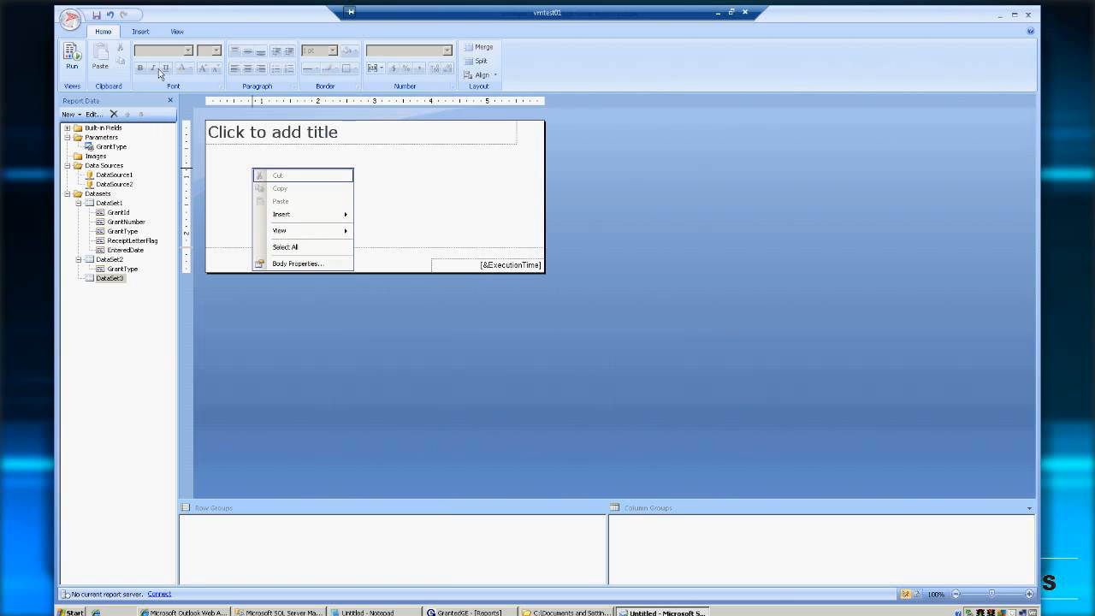
{"action": "left_click", "coordinate": [148, 39]}
{"action": "left_click", "coordinate": [103, 62]}
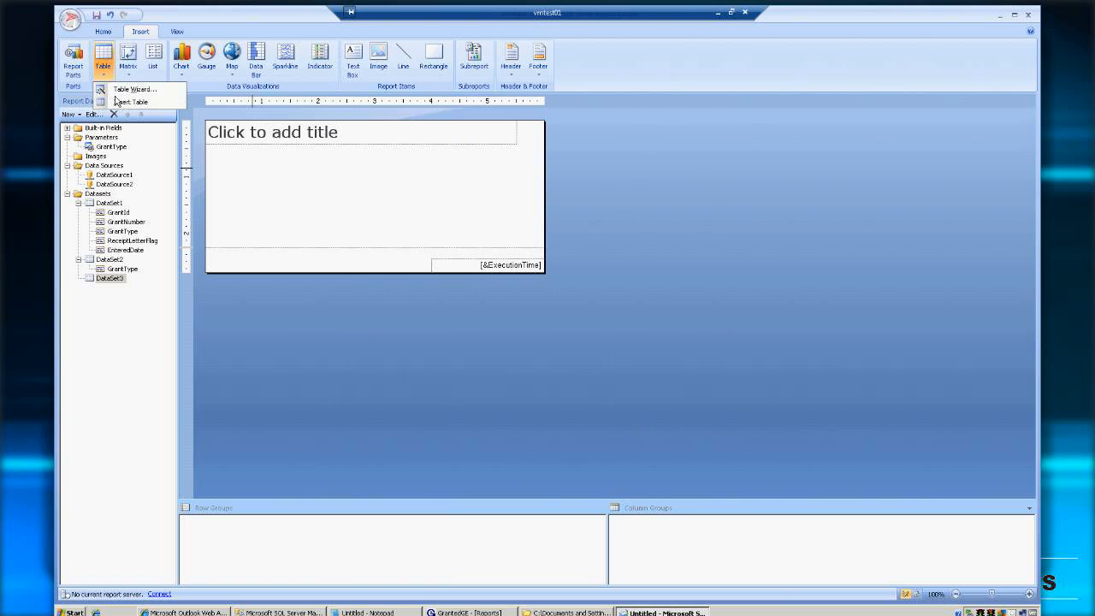
{"action": "left_click", "coordinate": [130, 101]}
{"action": "left_click", "coordinate": [269, 196]}
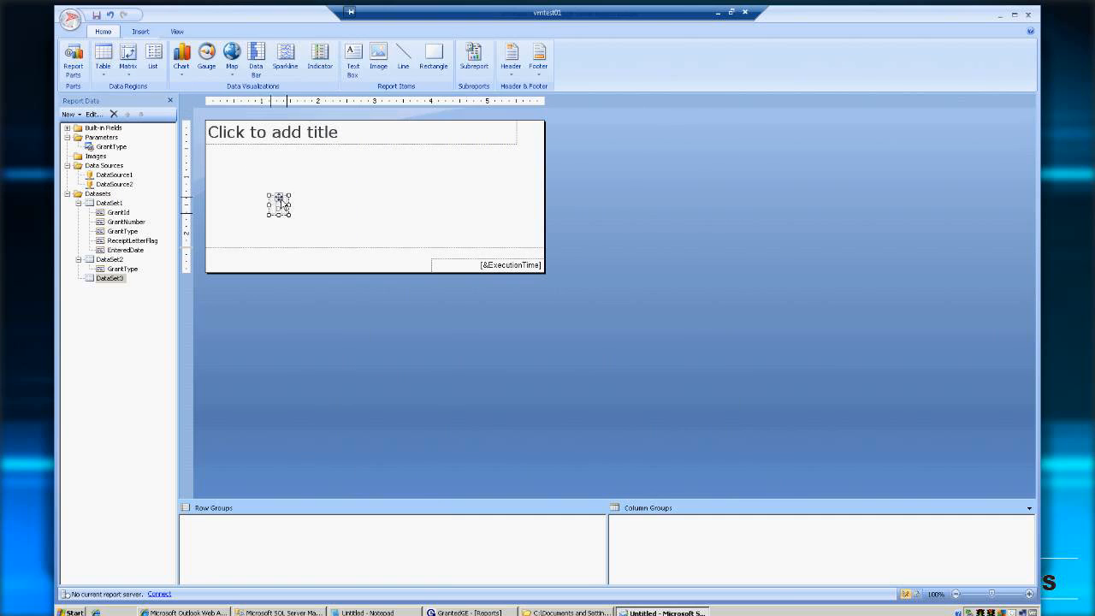
{"action": "left_click_drag", "start_coordinate": [290, 206], "coordinate": [446, 218]}
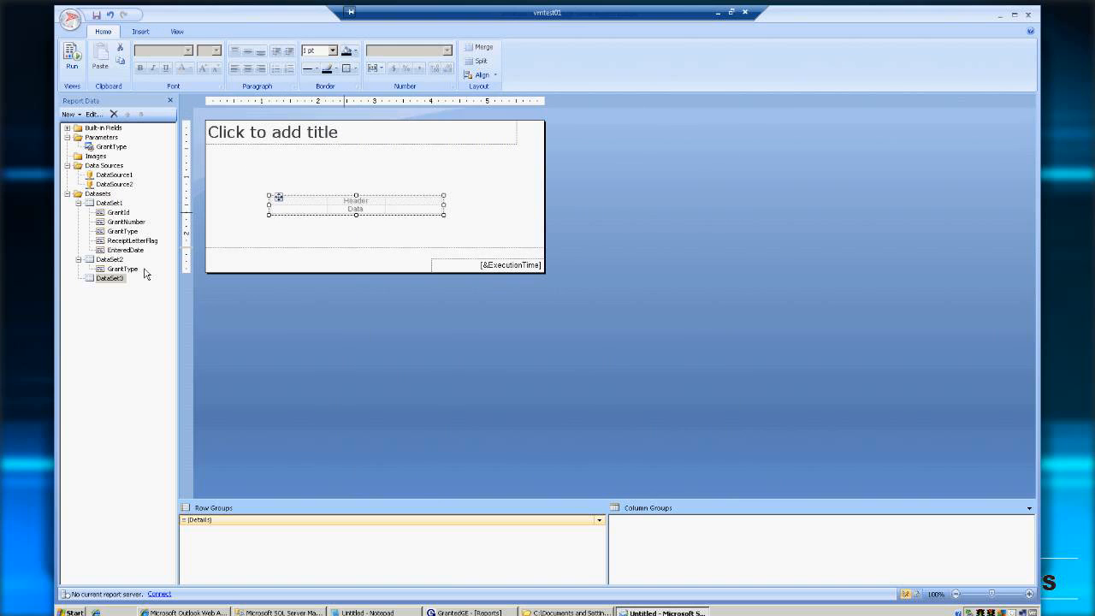
Examine the dataset choices in the new table's Tablix Properties and close them without applying a change
{"action": "left_click", "coordinate": [113, 278]}
{"action": "right_click", "coordinate": [284, 204]}
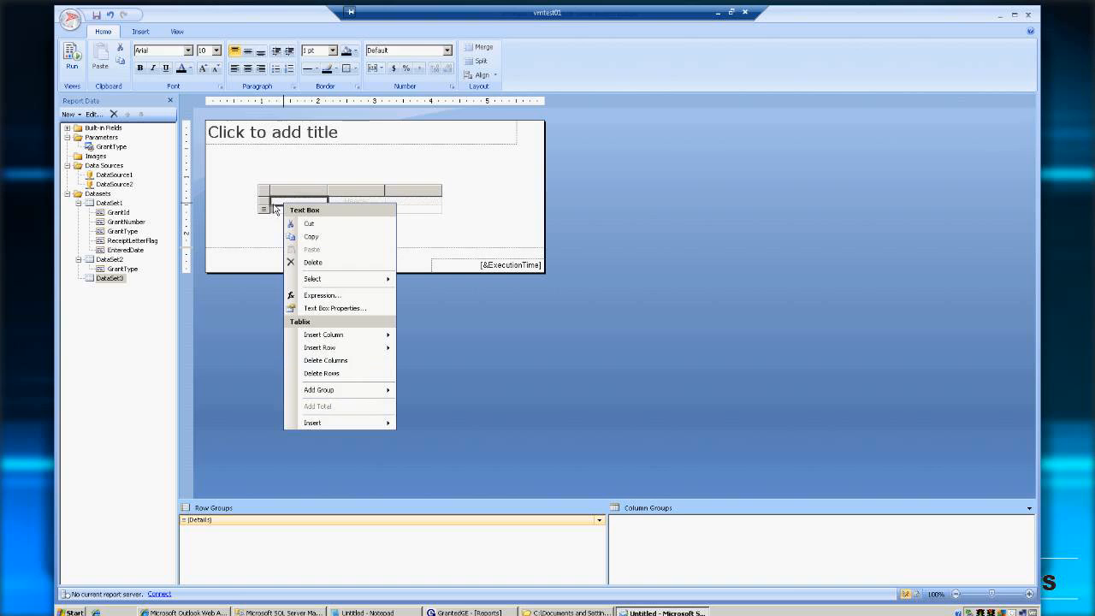
{"action": "right_click", "coordinate": [263, 190]}
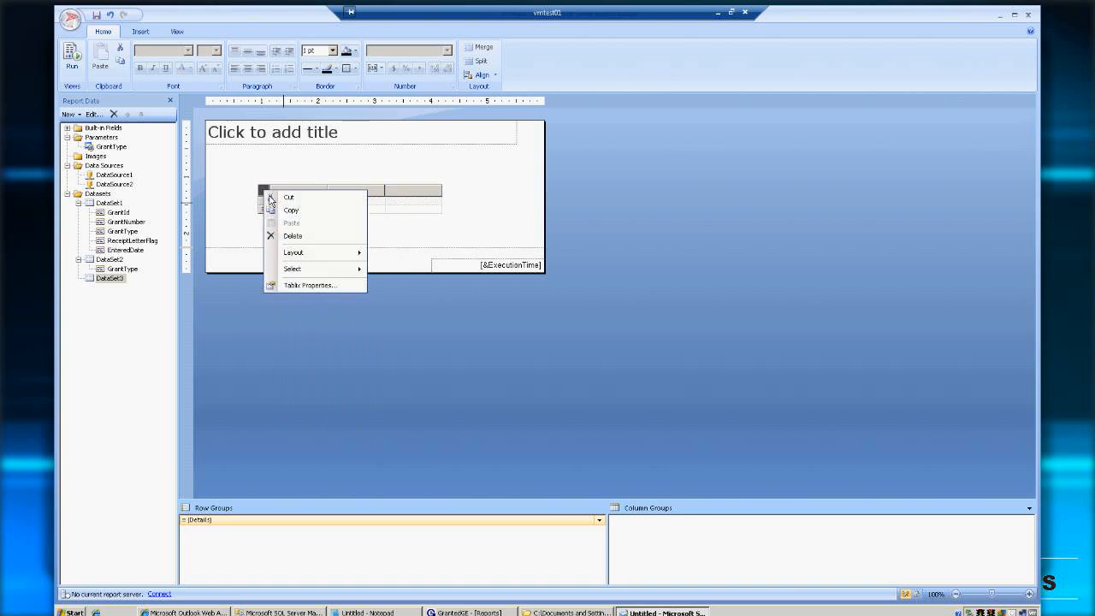
{"action": "left_click", "coordinate": [312, 286]}
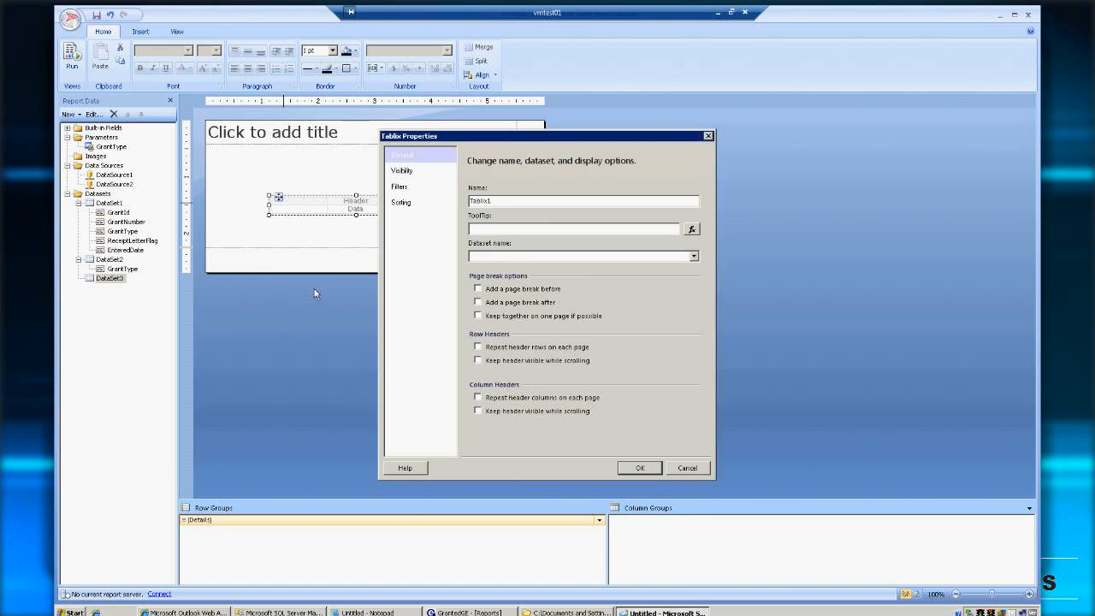
{"action": "left_click", "coordinate": [587, 257]}
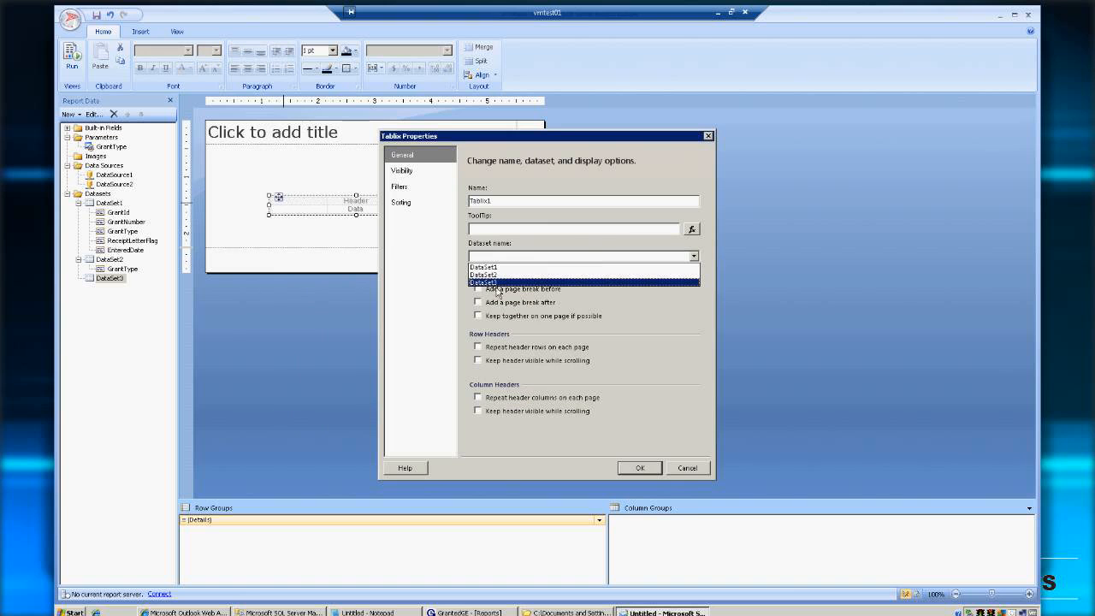
{"action": "left_click", "coordinate": [695, 471]}
{"action": "left_click", "coordinate": [695, 471]}
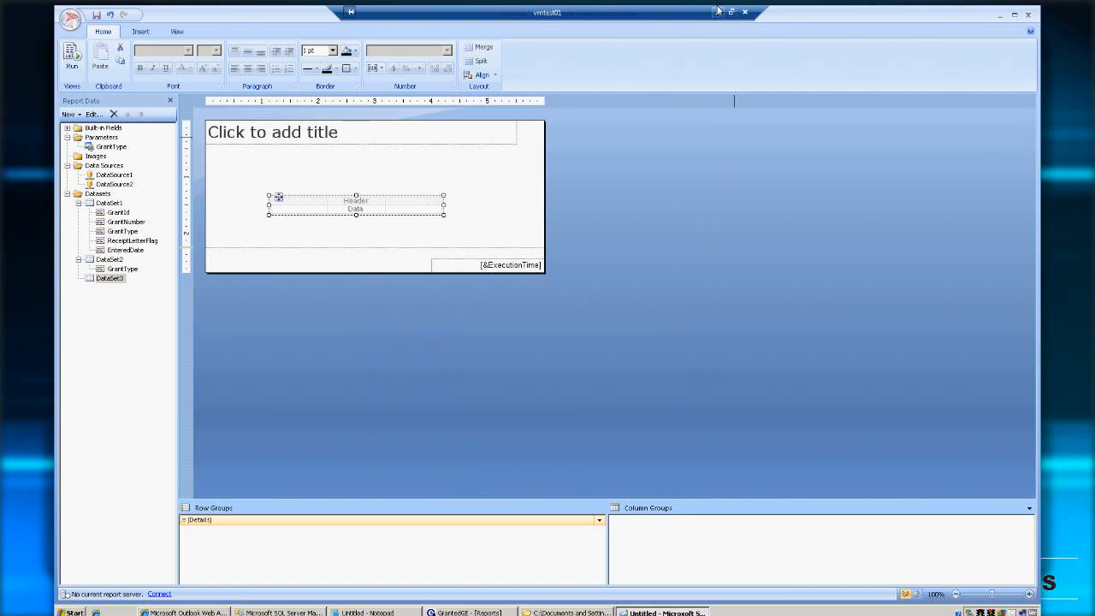
Return to the AnyMeeting window in the browser, read the latest chat questions and stop the screen sharing
{"action": "left_click", "coordinate": [719, 11]}
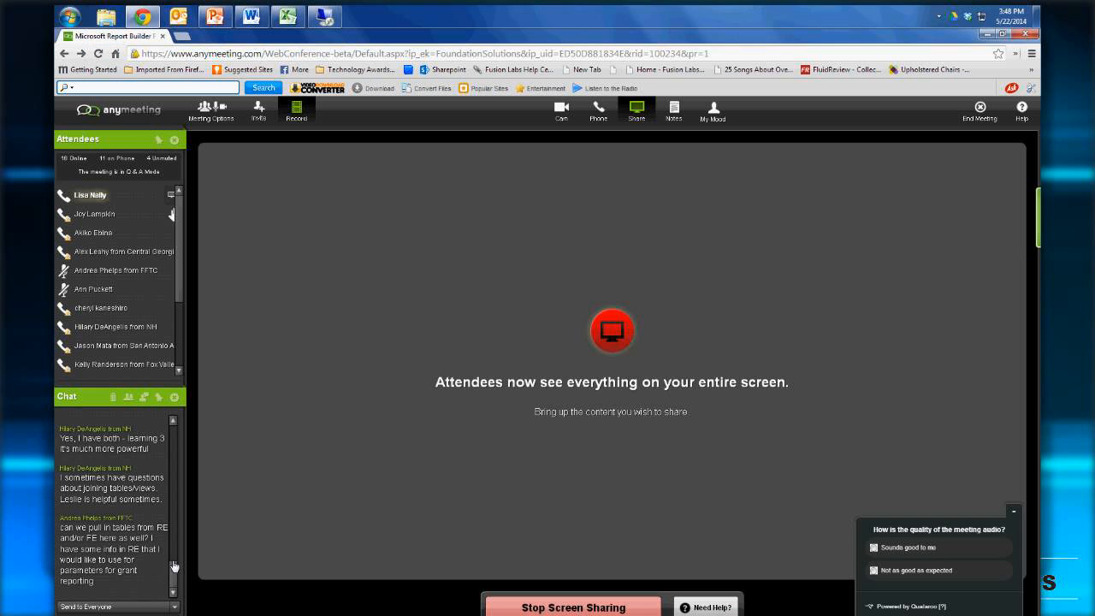
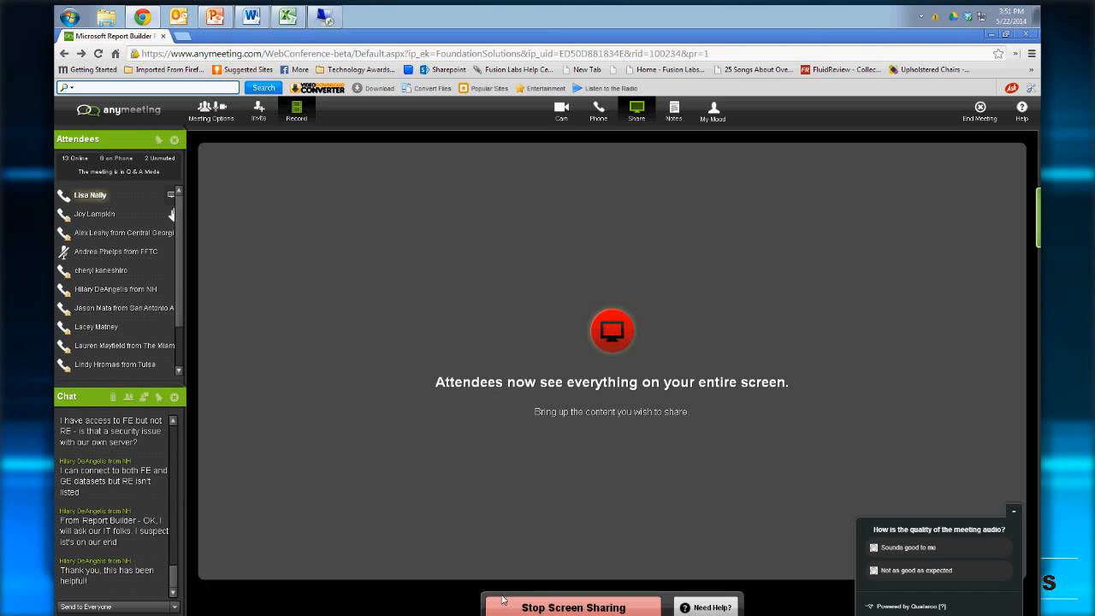
{"action": "left_click", "coordinate": [547, 607]}
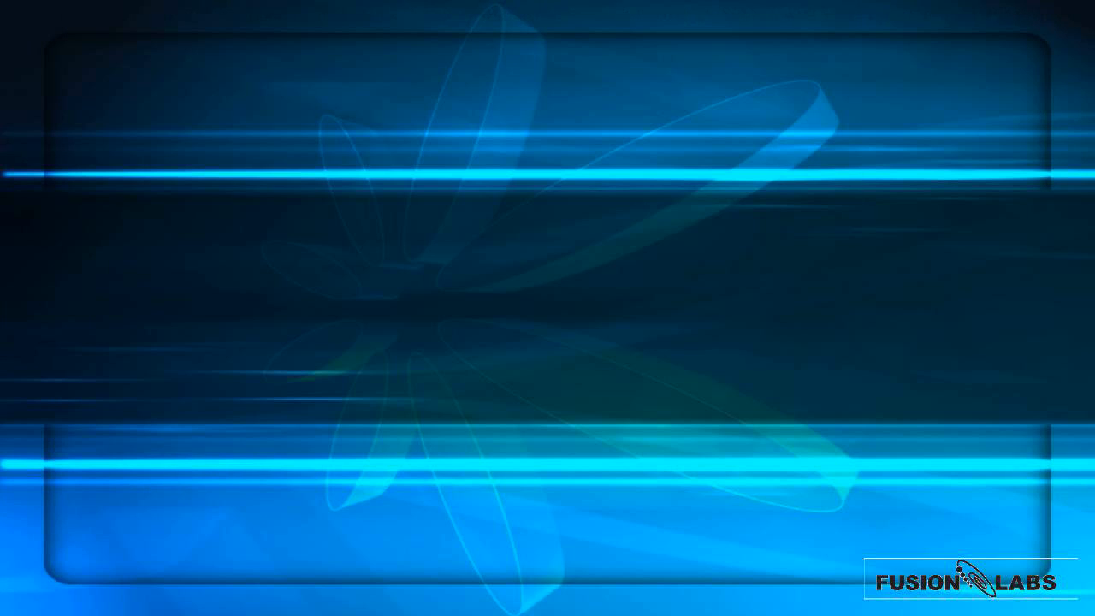